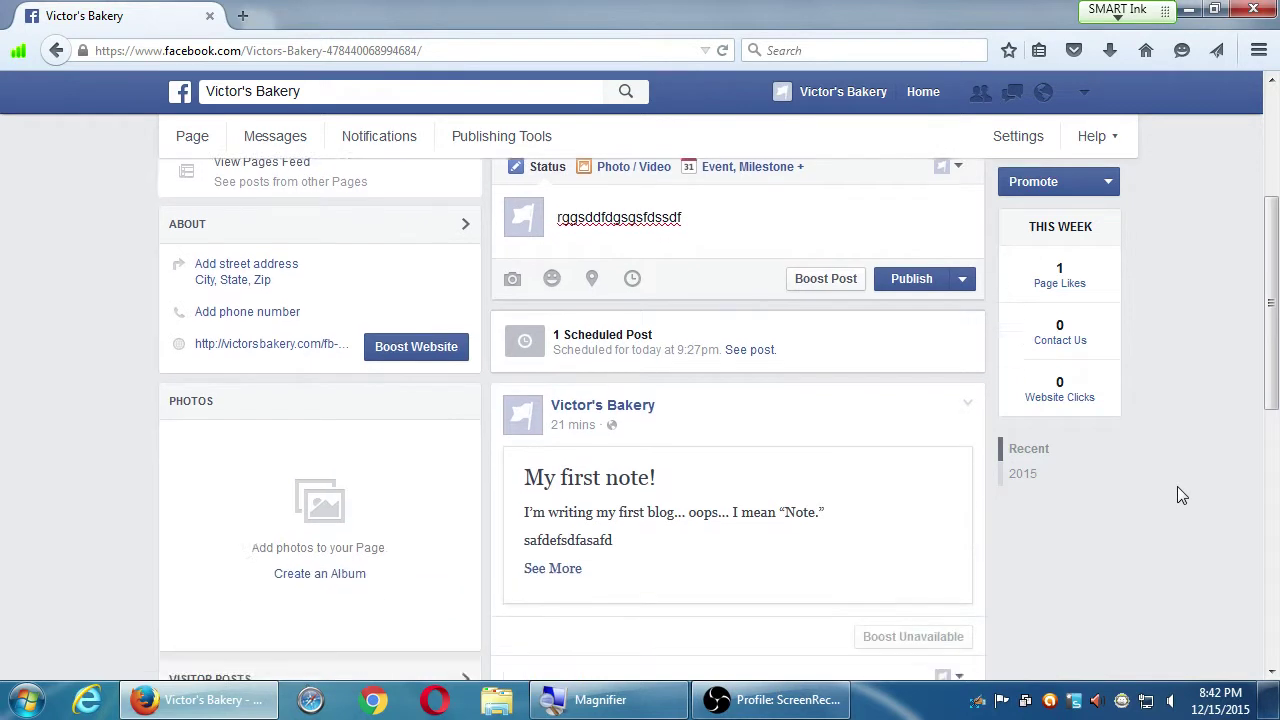
# Scroll to the 'Excited to finally be on Facebook!' post and start boosting it
pyautogui.scroll(-1, 1177, 486)
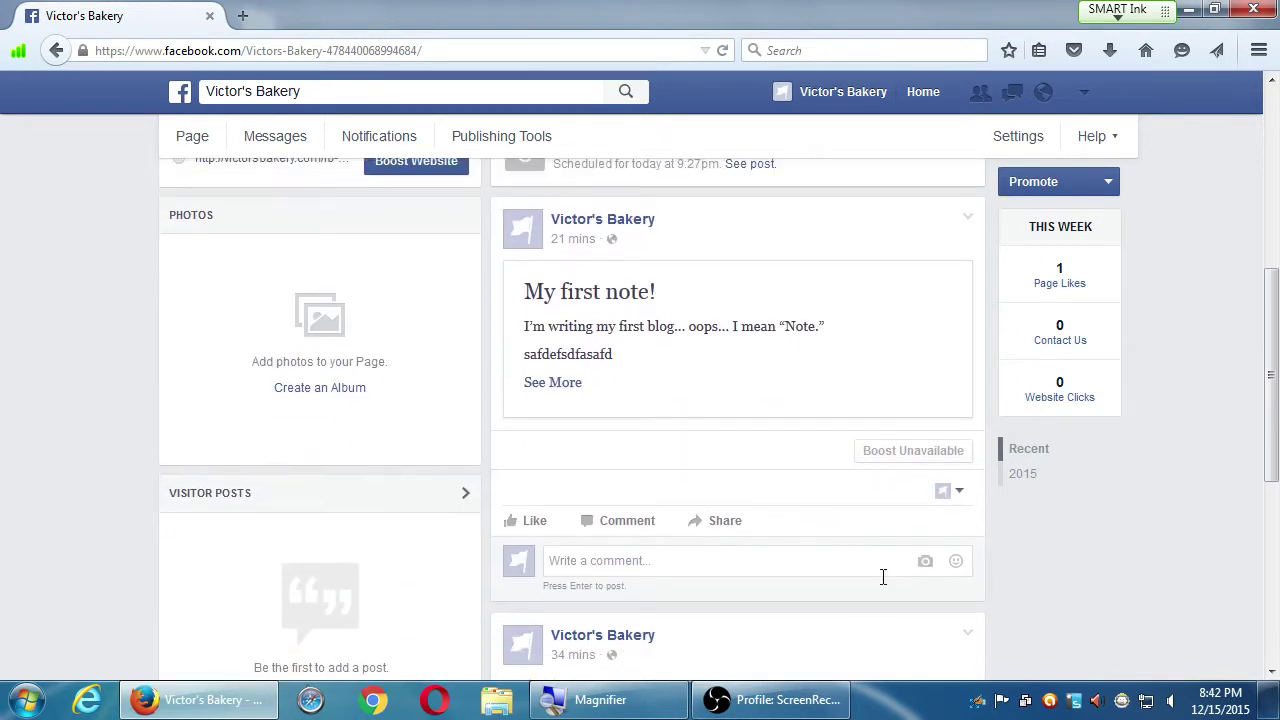
pyautogui.scroll(-3, 880, 574)
pyautogui.scroll(-2, 948, 586)
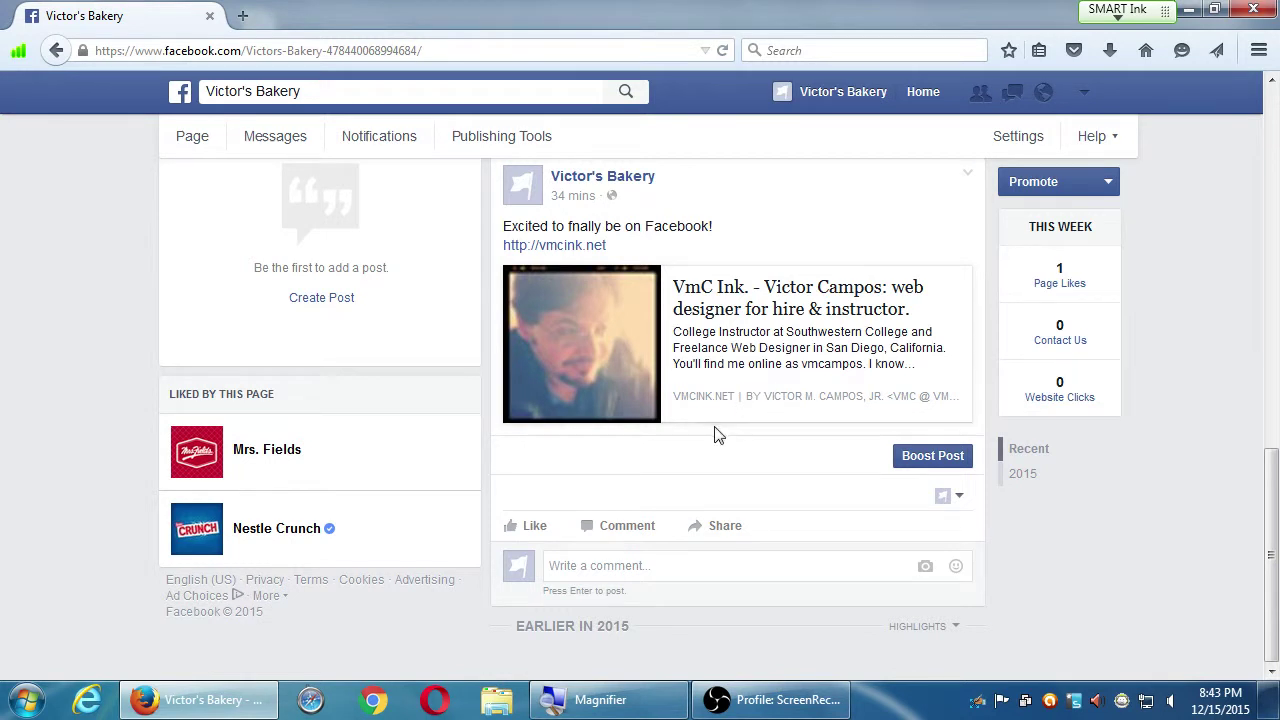
pyautogui.click(913, 462)
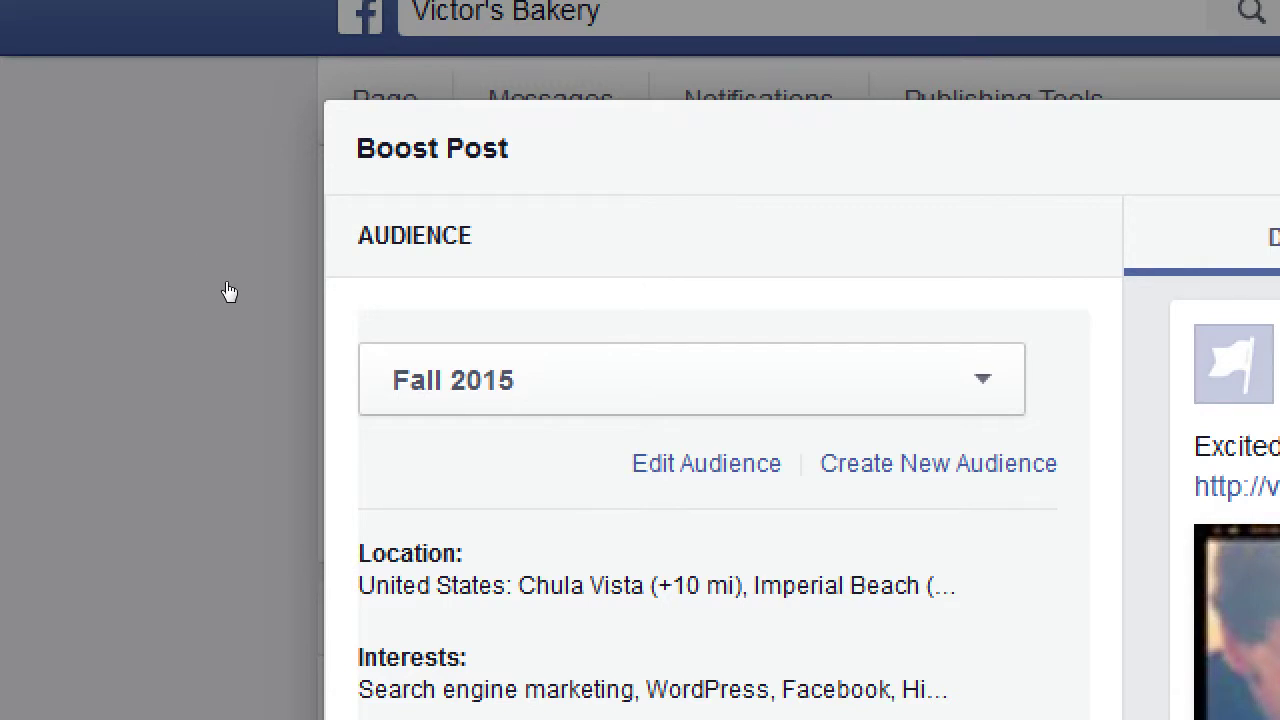
# Browse the saved audiences (Blogger Audience, Audience from PmDInt.com) and keep Fall 2015 selected
pyautogui.press('space')
pyautogui.press('Down')
pyautogui.press('Down')
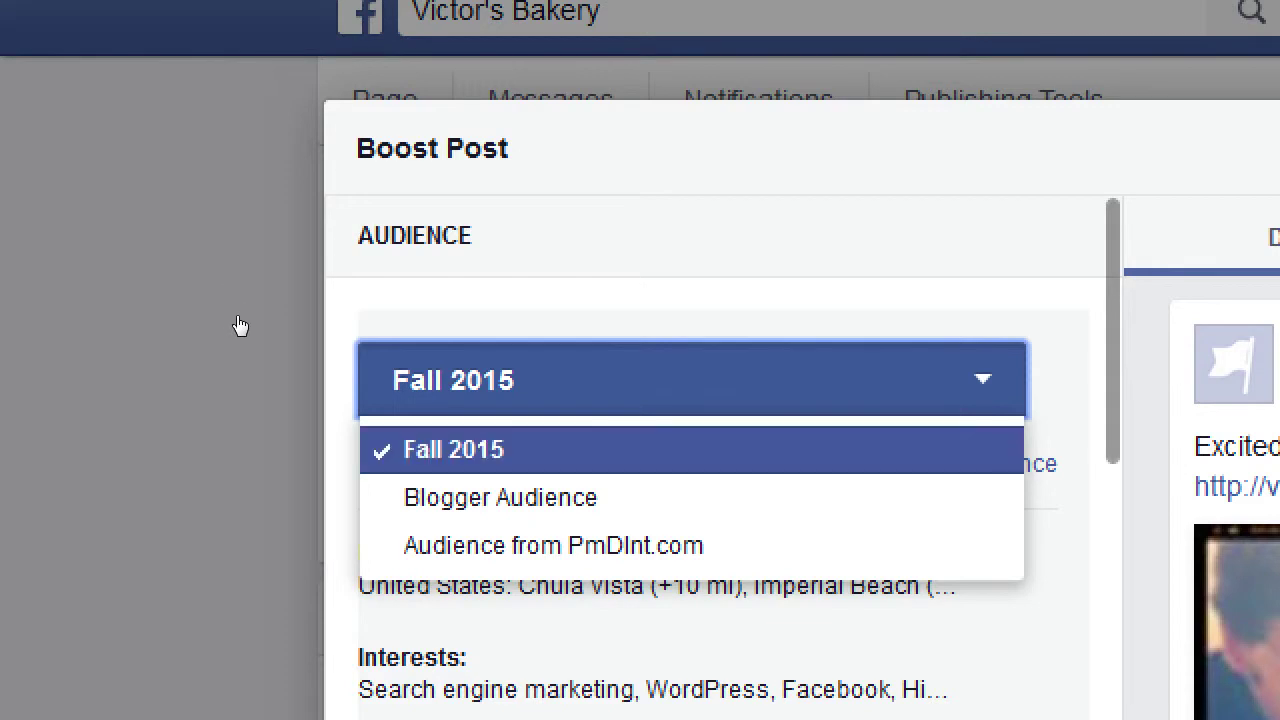
pyautogui.press('Down')
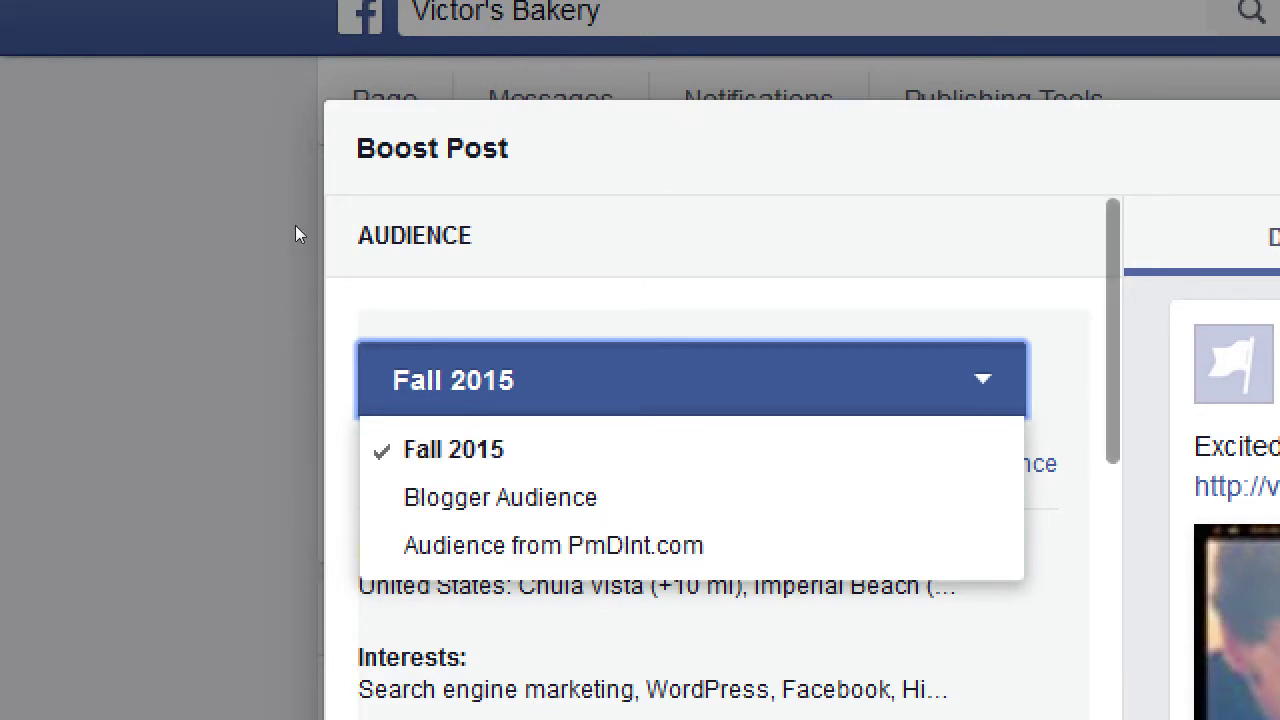
pyautogui.press('Escape')
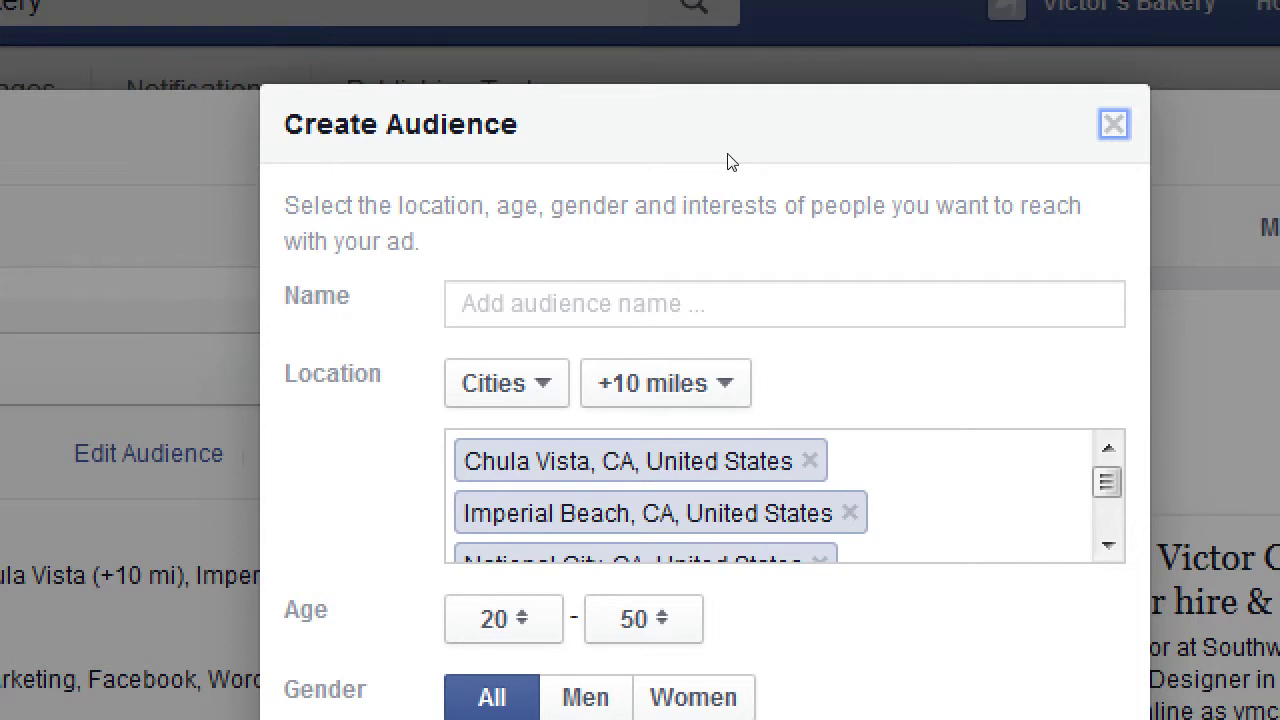
# Switch the new audience's location targeting from Cities to Countries
pyautogui.press('Tab')
pyautogui.press('Tab')
pyautogui.press('space')
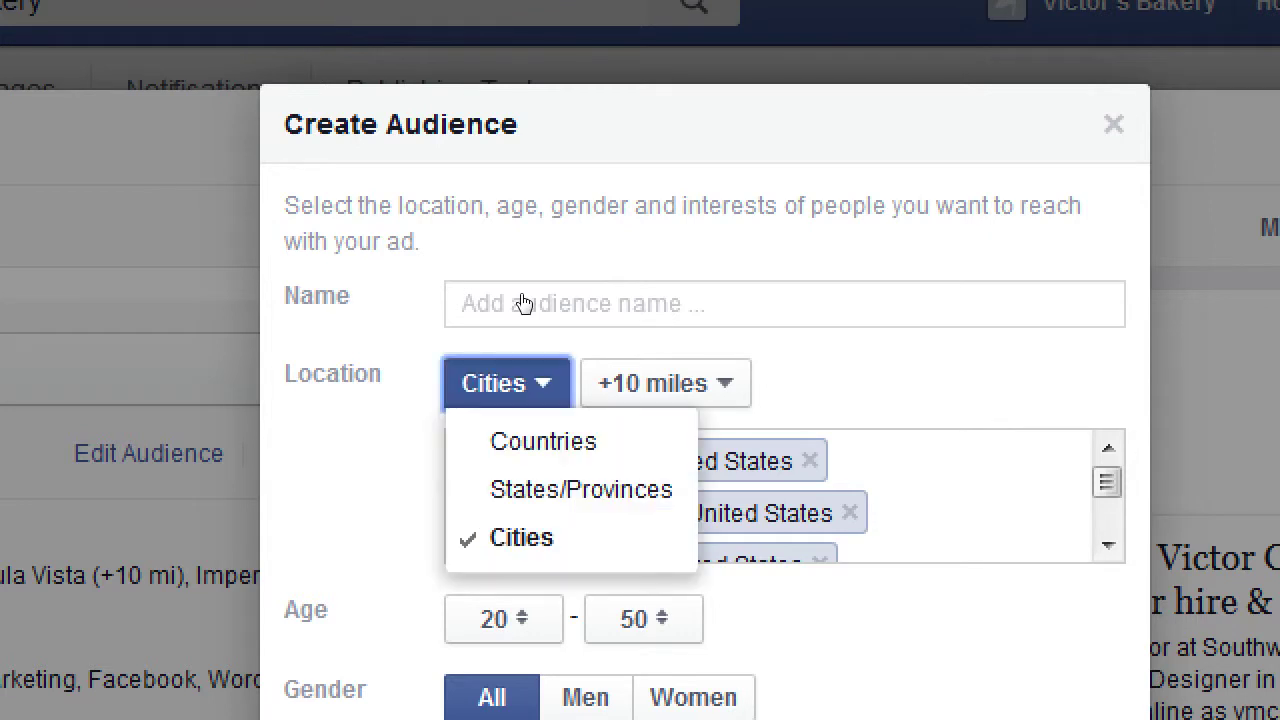
pyautogui.press('Down')
pyautogui.press('Return')
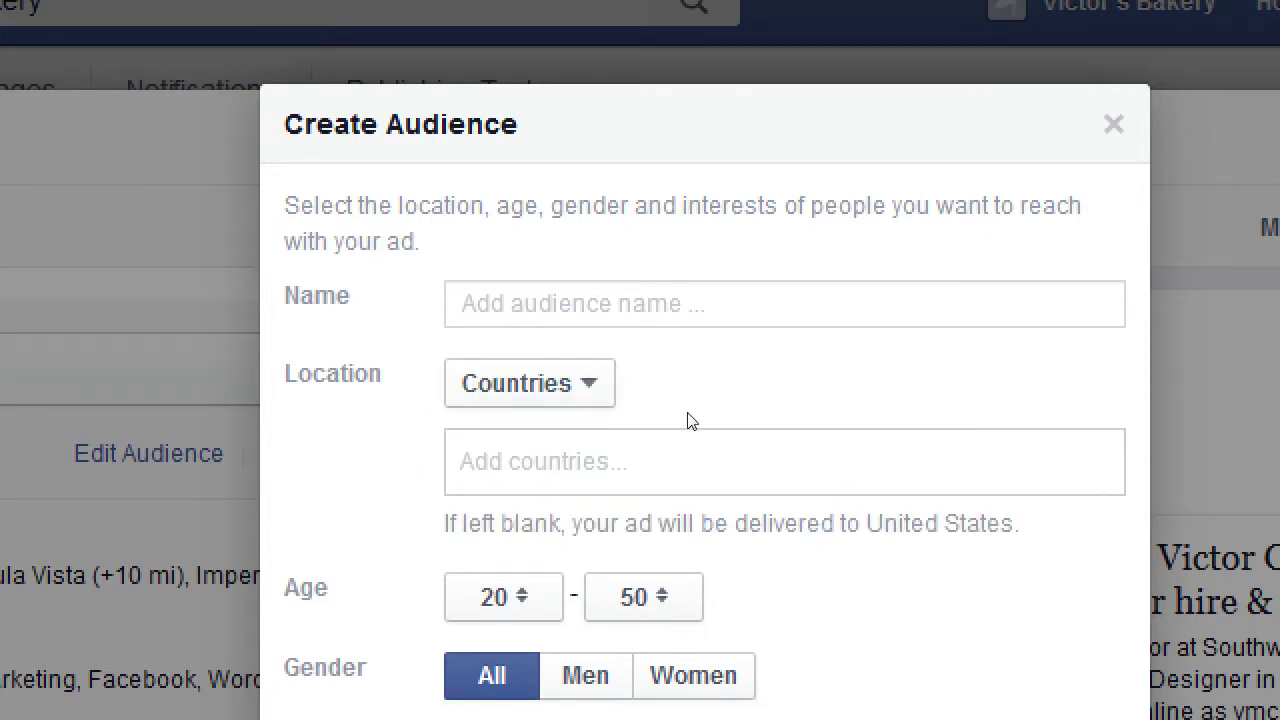
# Set the age range to 13–65+ and delete the remaining Snapchat interest
pyautogui.press('Tab')
pyautogui.press('Tab')
pyautogui.press('space')
pyautogui.press('Up')
pyautogui.press('Up')
pyautogui.press('Up')
pyautogui.press('Up')
pyautogui.press('Up')
pyautogui.press('Up')
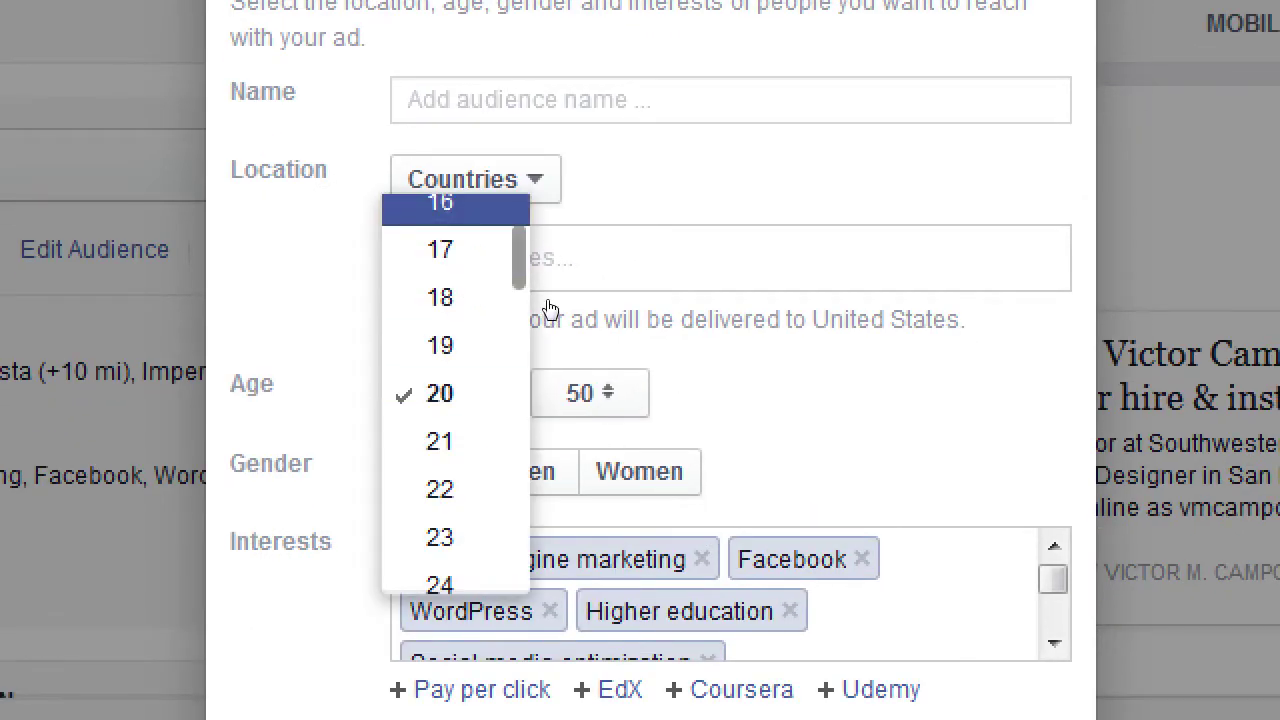
pyautogui.press('Up')
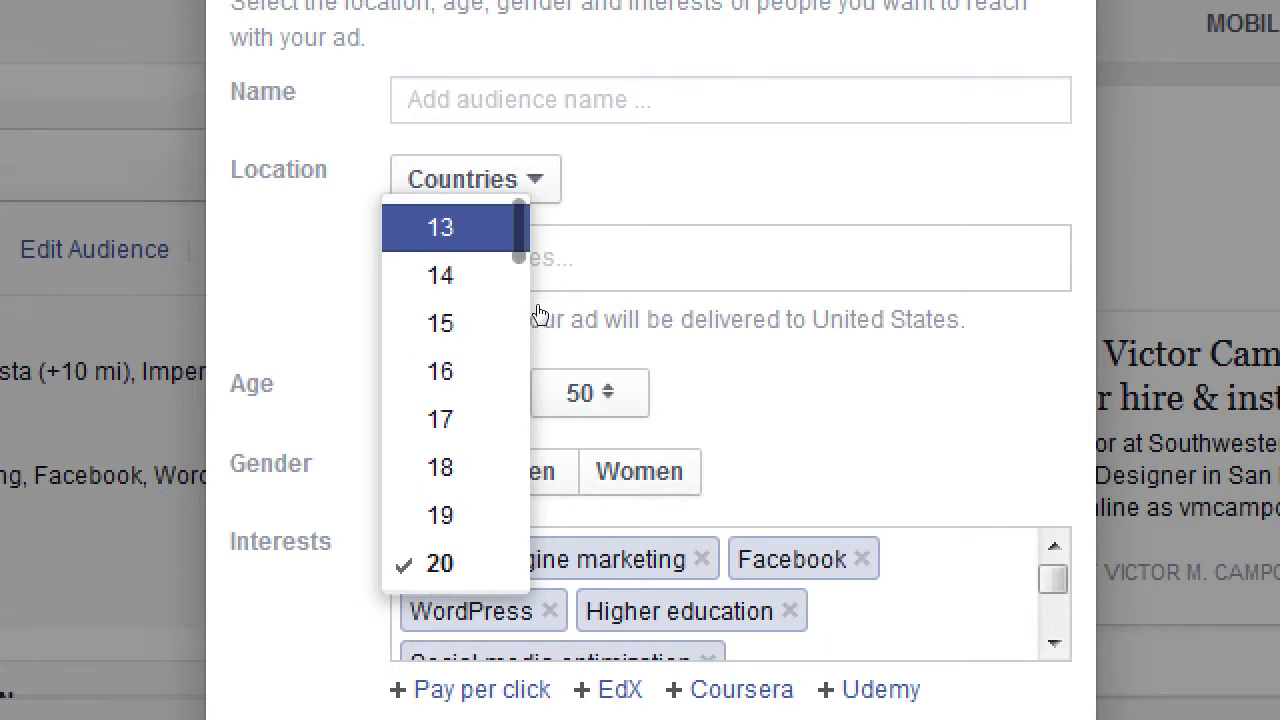
pyautogui.press('Return')
pyautogui.click(594, 397)
pyautogui.press('Down')
pyautogui.press('Down')
pyautogui.press('Down')
pyautogui.press('Down')
pyautogui.press('Down')
pyautogui.press('Down')
pyautogui.press('Down')
pyautogui.press('Down')
pyautogui.press('Down')
pyautogui.press('Down')
pyautogui.press('Down')
pyautogui.press('Down')
pyautogui.press('Down')
pyautogui.press('Down')
pyautogui.press('Down')
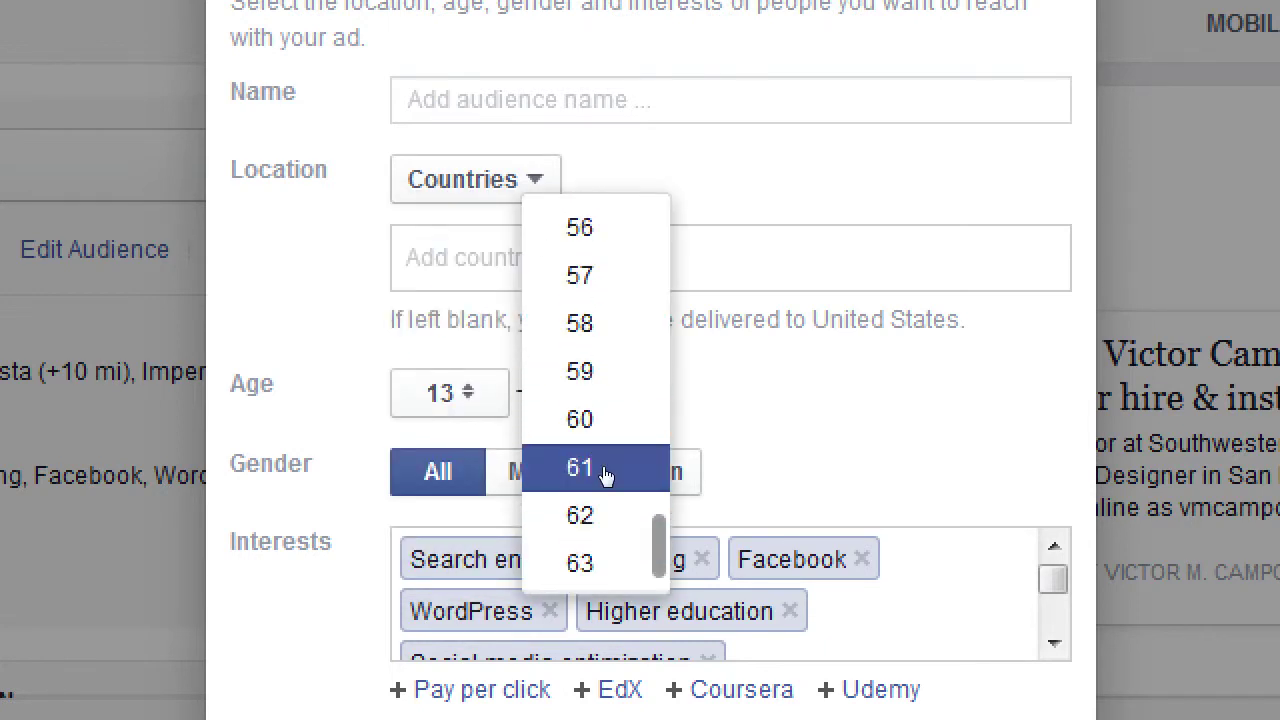
pyautogui.press('Return')
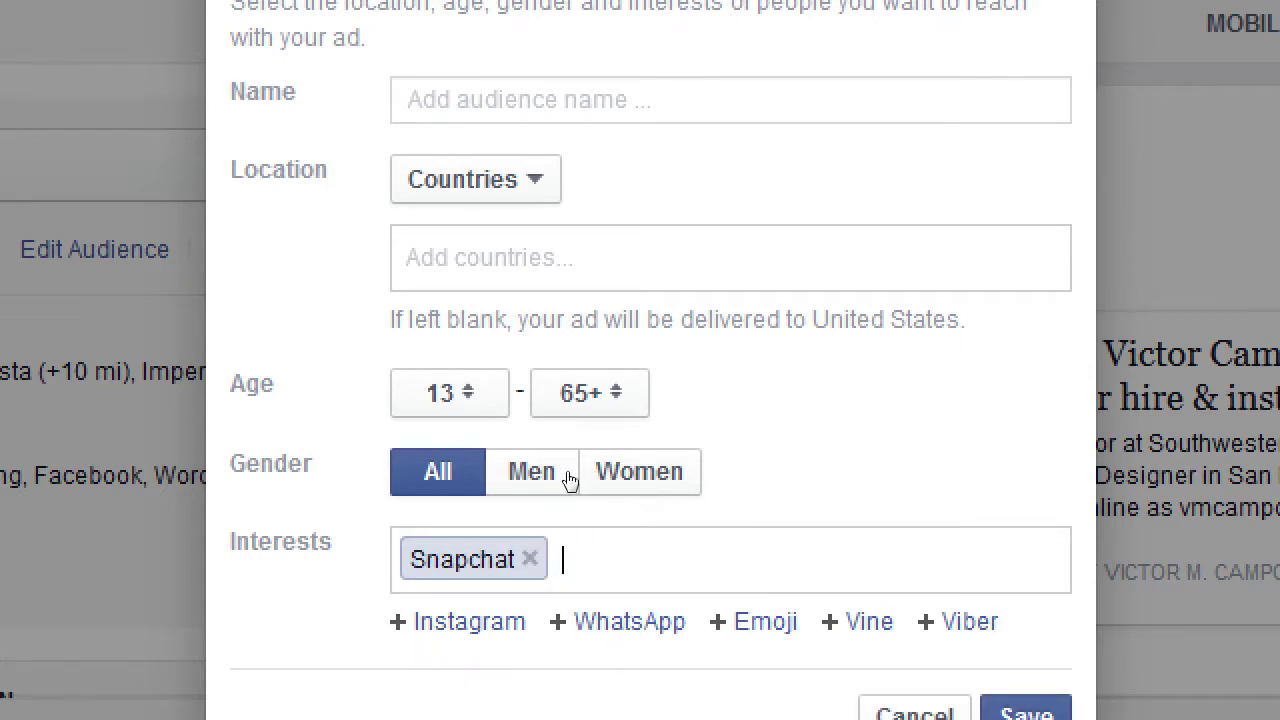
pyautogui.press('BackSpace')
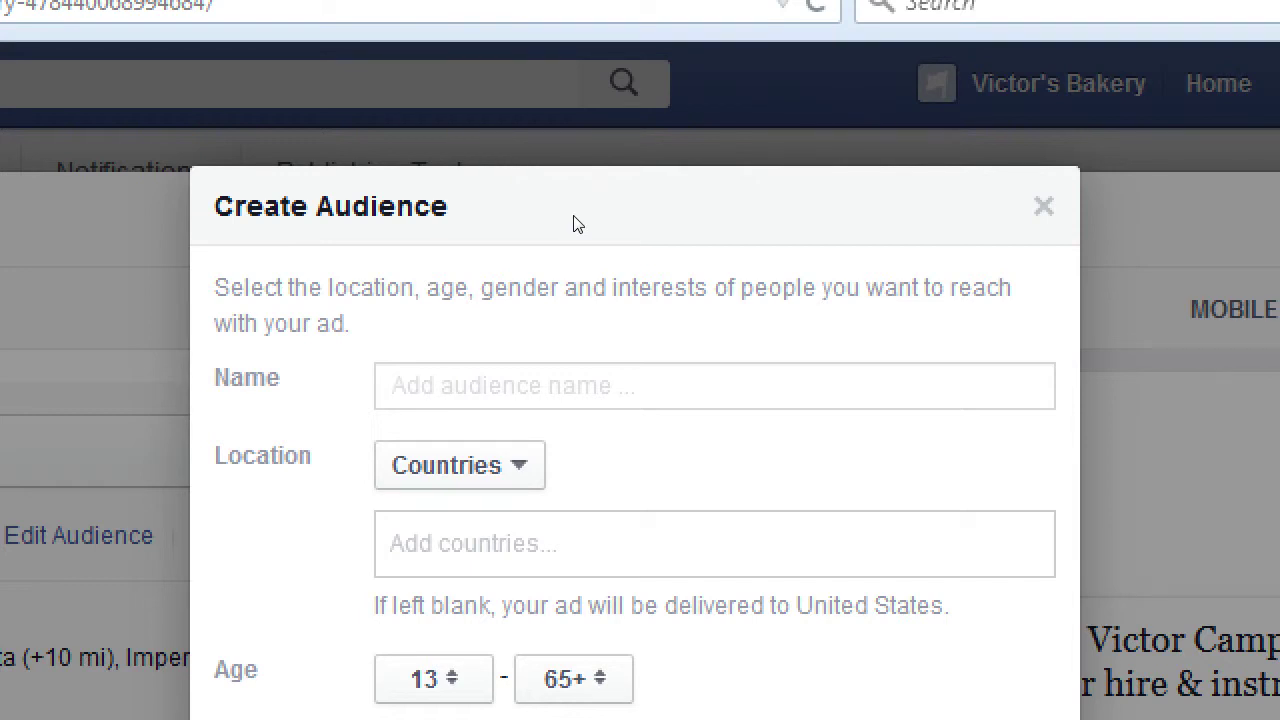
# Name the audience 'Healthy Living Audience', keeping Countries as the location type
pyautogui.write('H')
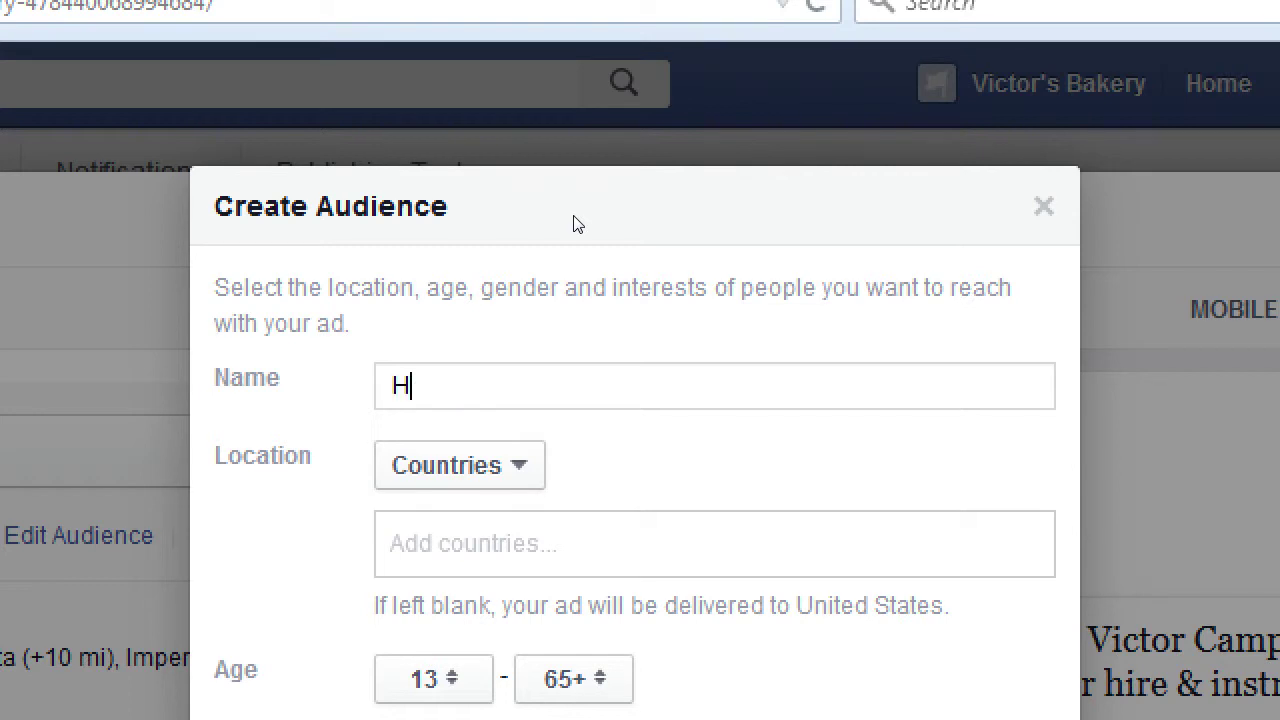
pyautogui.write('ealthy Livi')
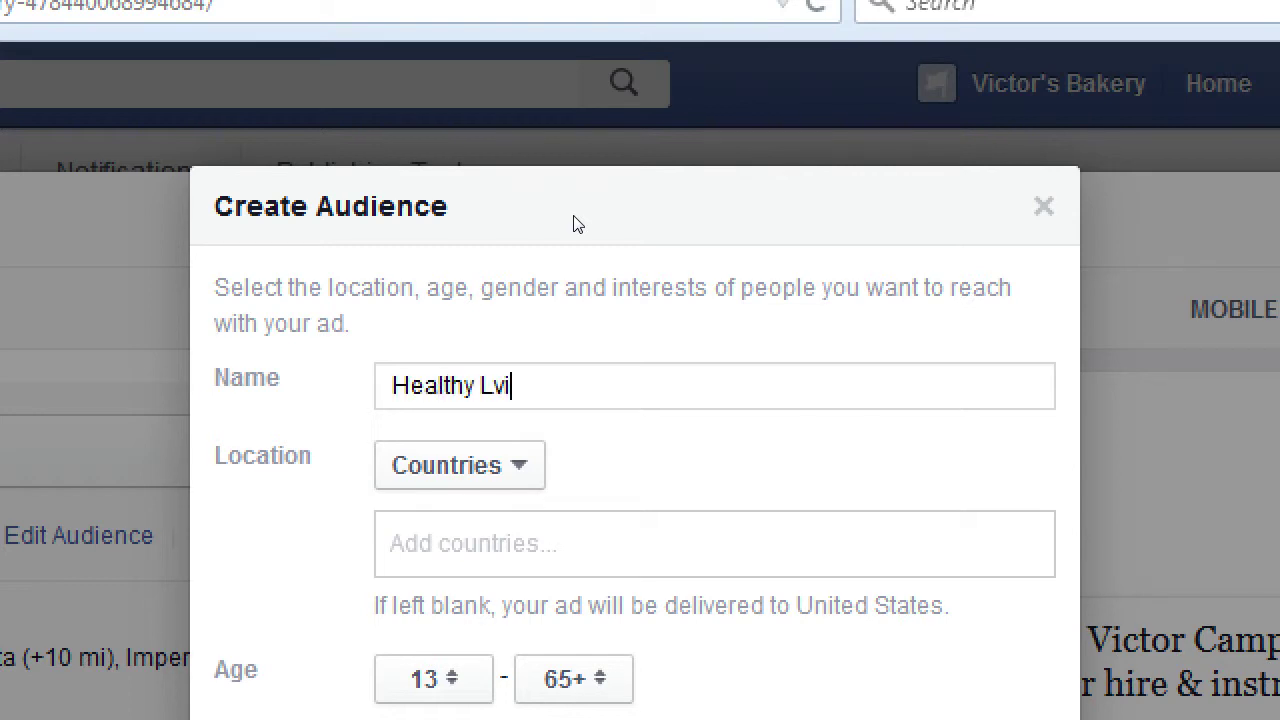
pyautogui.press('BackSpace')
pyautogui.press('BackSpace')
pyautogui.write('iving Audience')
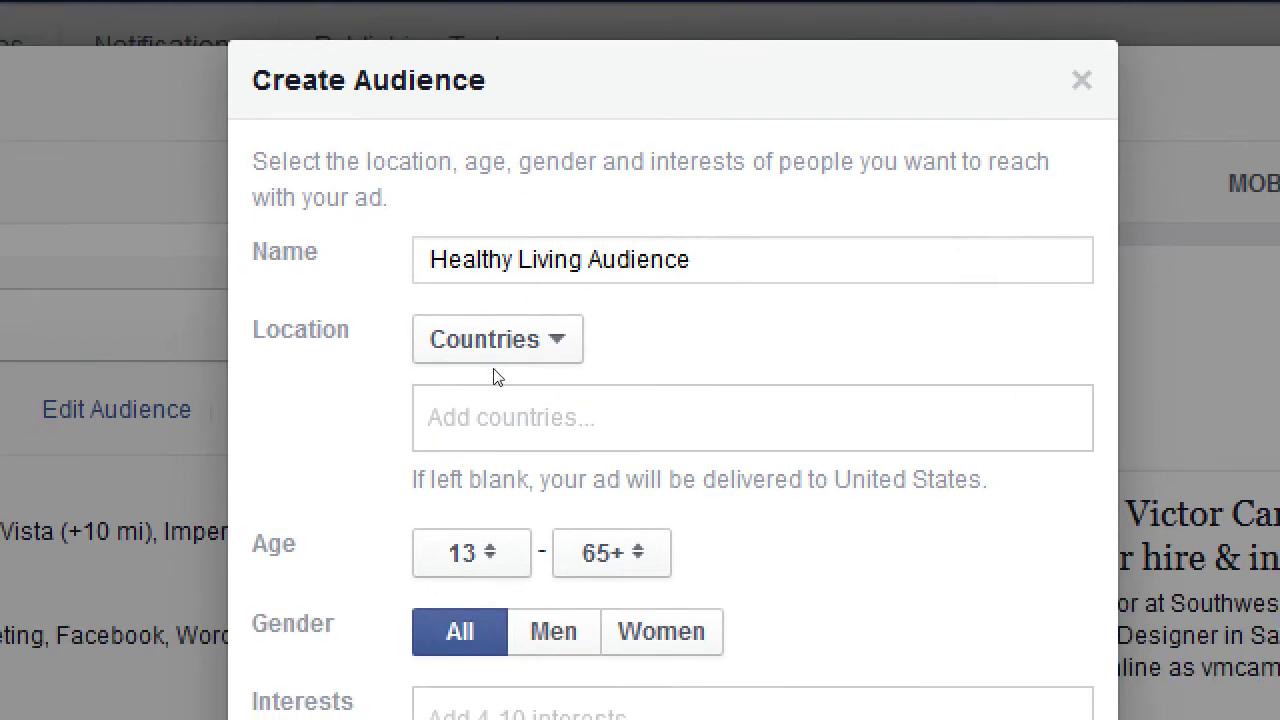
pyautogui.click(455, 470)
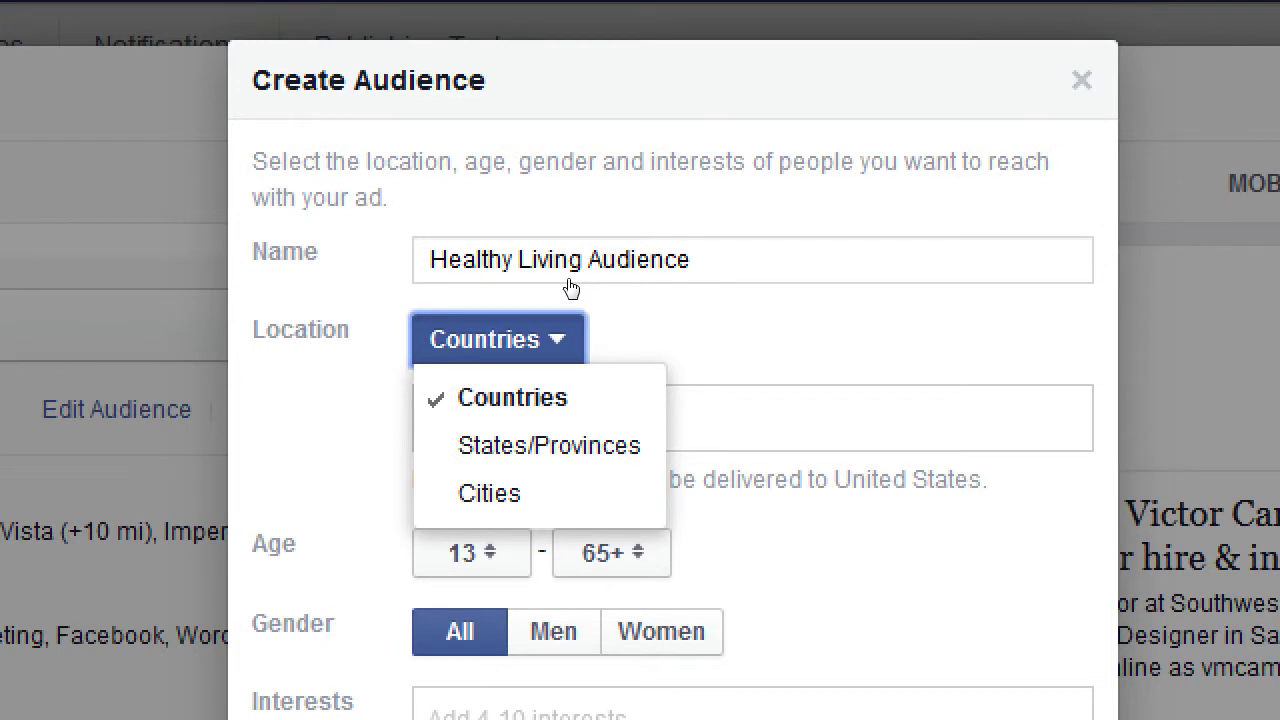
pyautogui.click(543, 320)
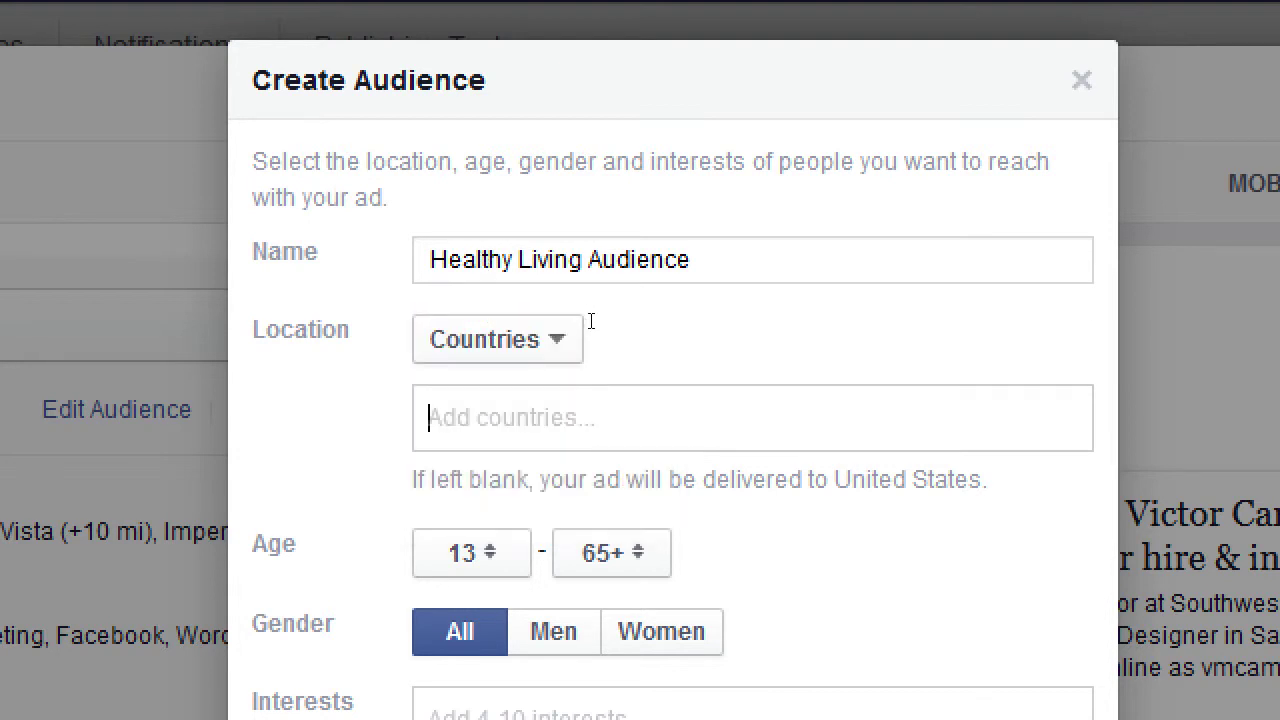
# Add United States, Canada and Mexico as target countries, then remove all three
pyautogui.write('unit')
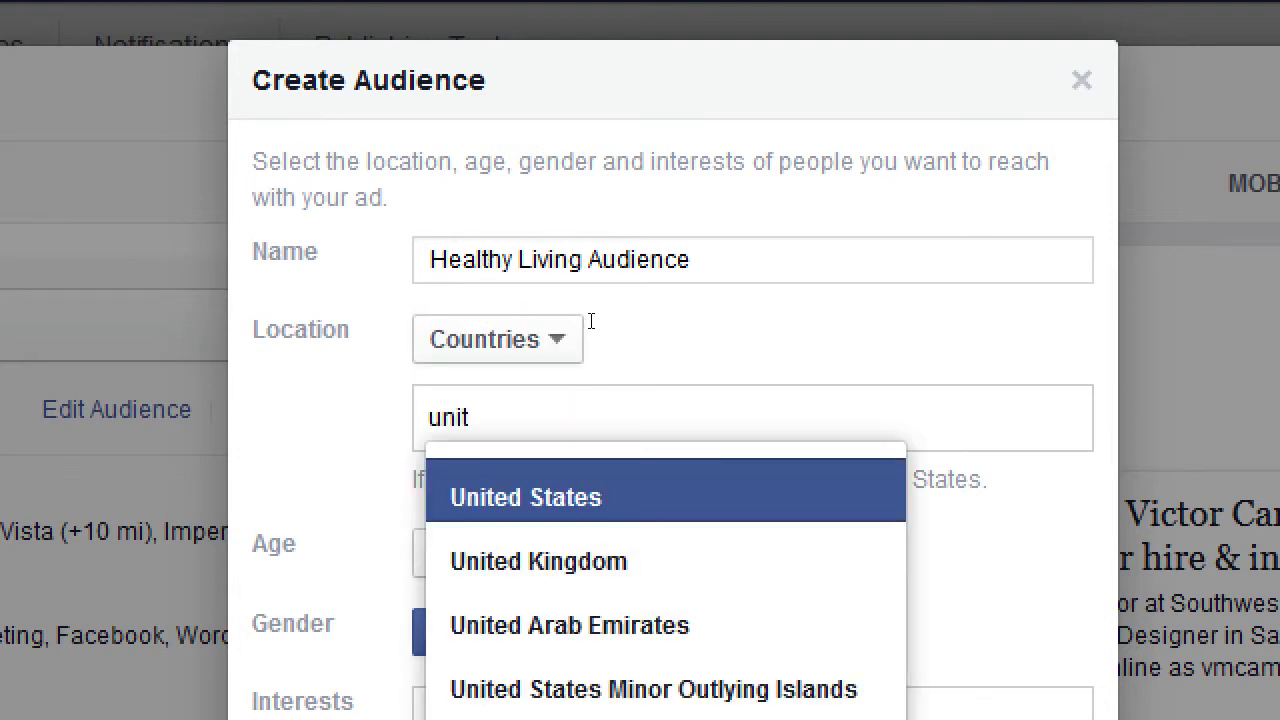
pyautogui.press('Return')
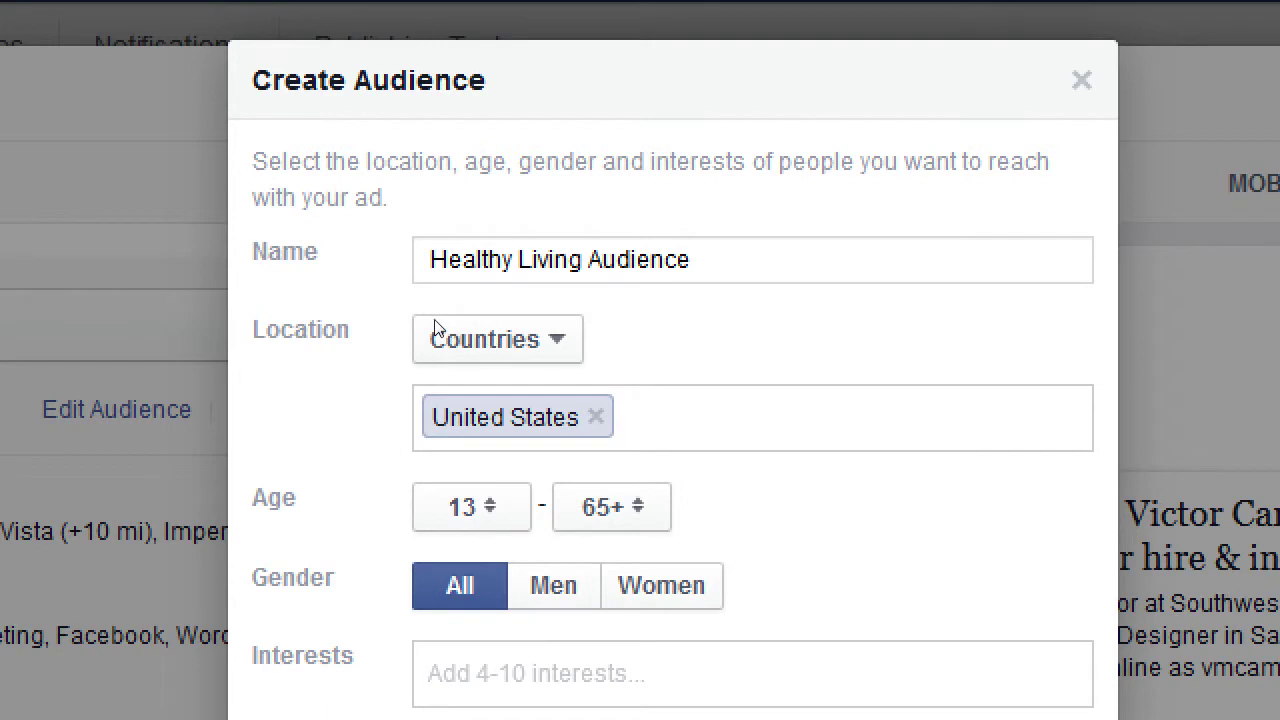
pyautogui.write('can')
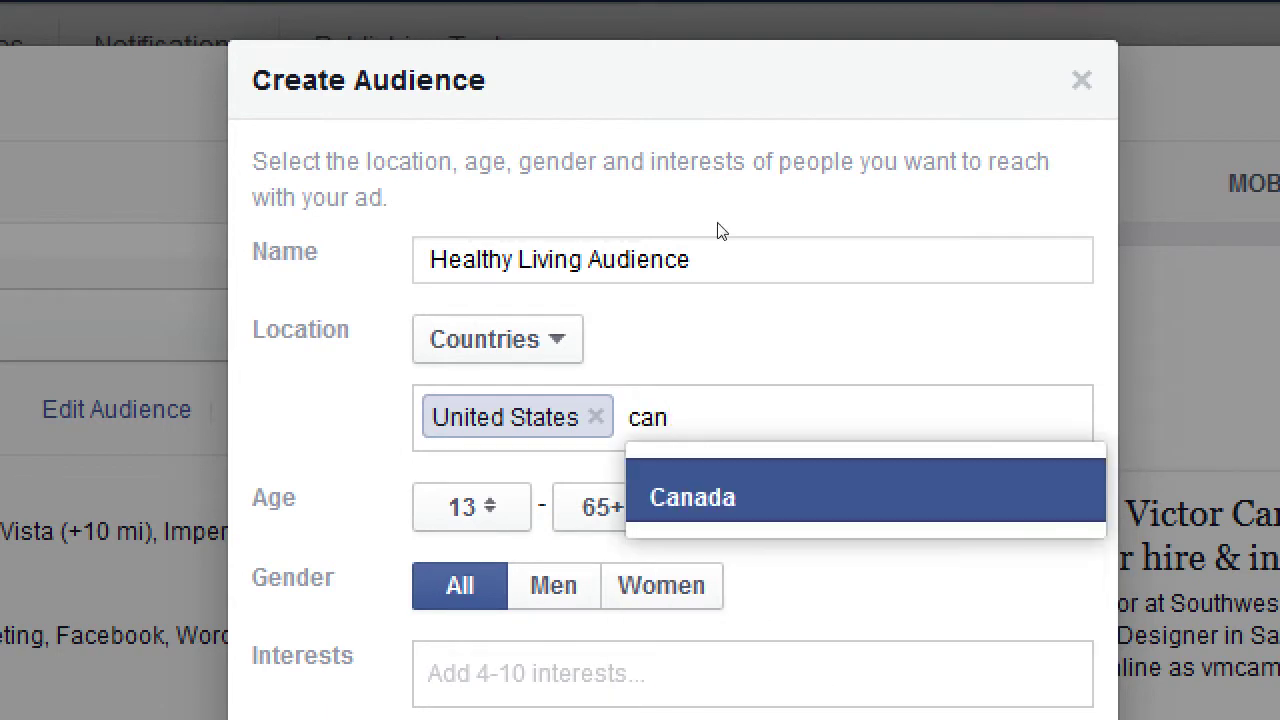
pyautogui.press('Return')
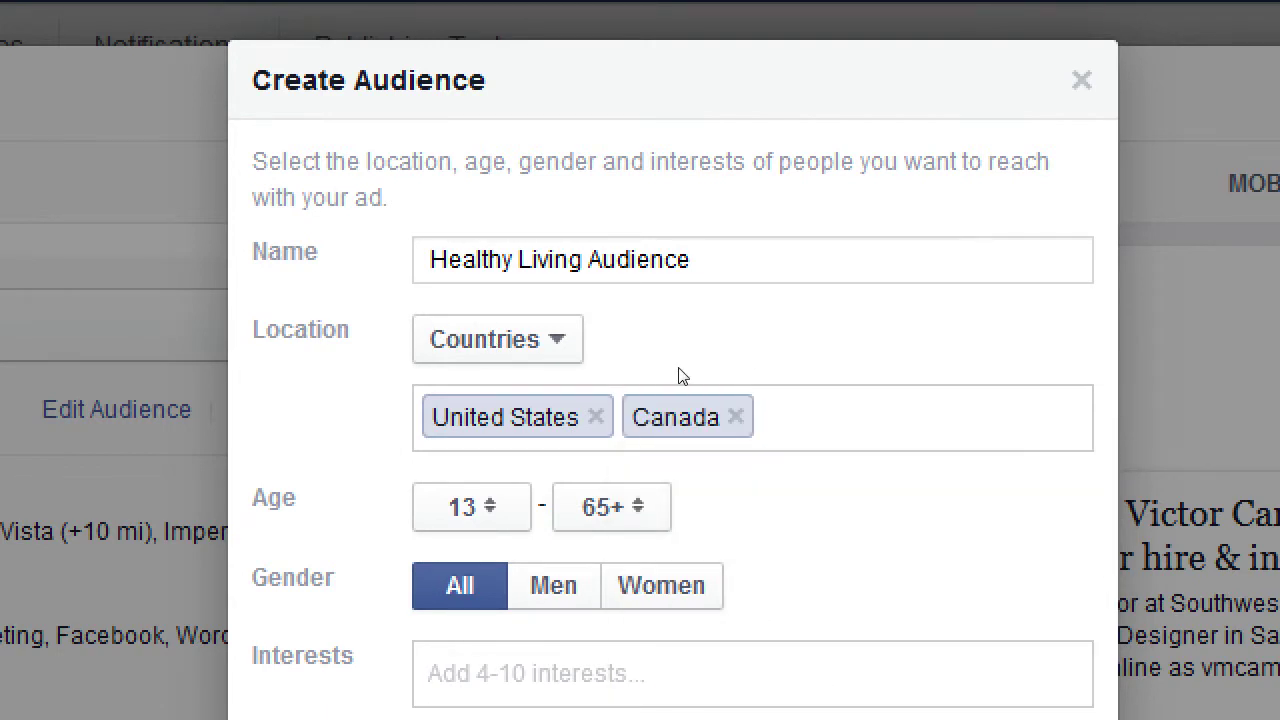
pyautogui.write('mex')
pyautogui.press('Return')
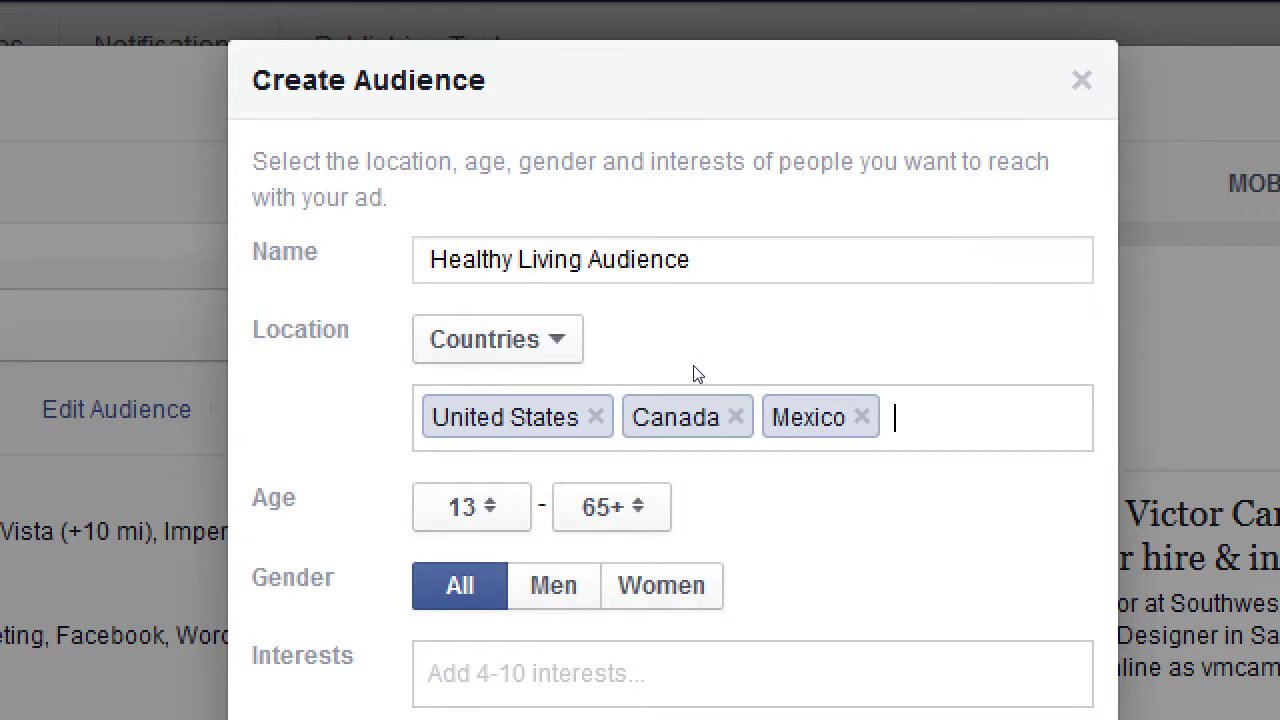
pyautogui.click(595, 417)
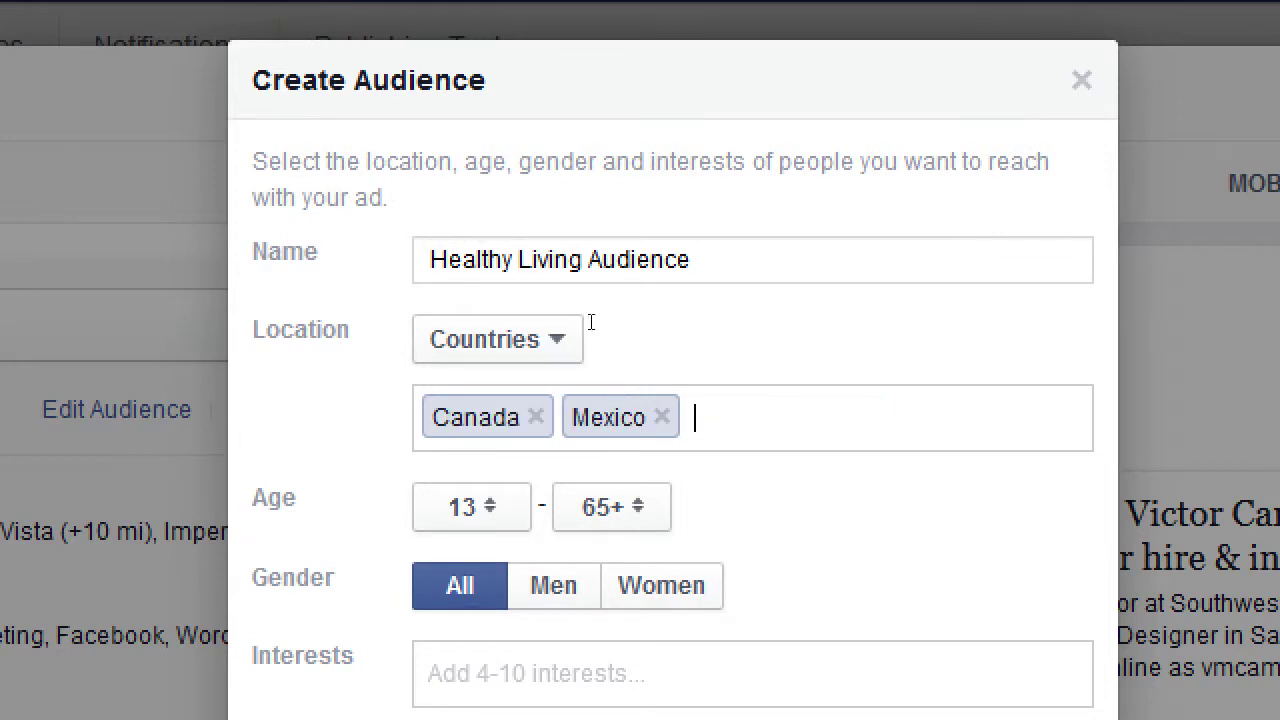
pyautogui.click(536, 417)
pyautogui.click(521, 416)
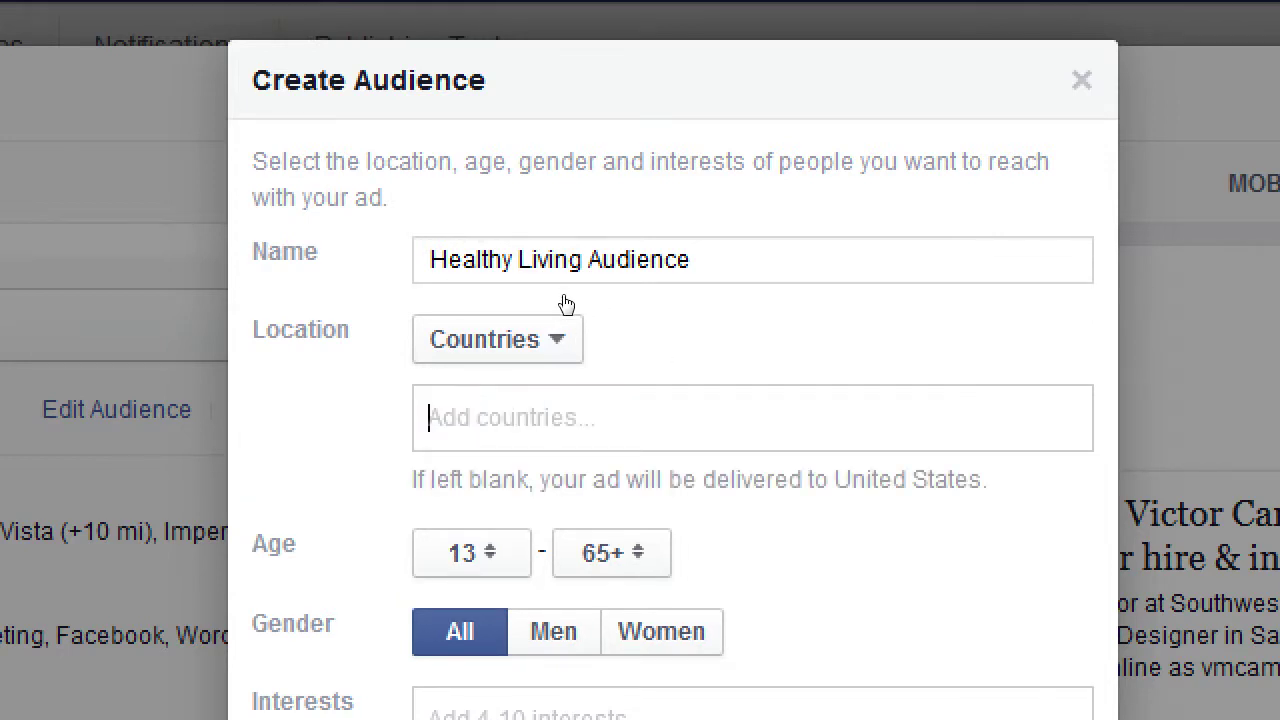
# Switch the audience's location targeting back to Cities
pyautogui.click(560, 339)
pyautogui.press('Down')
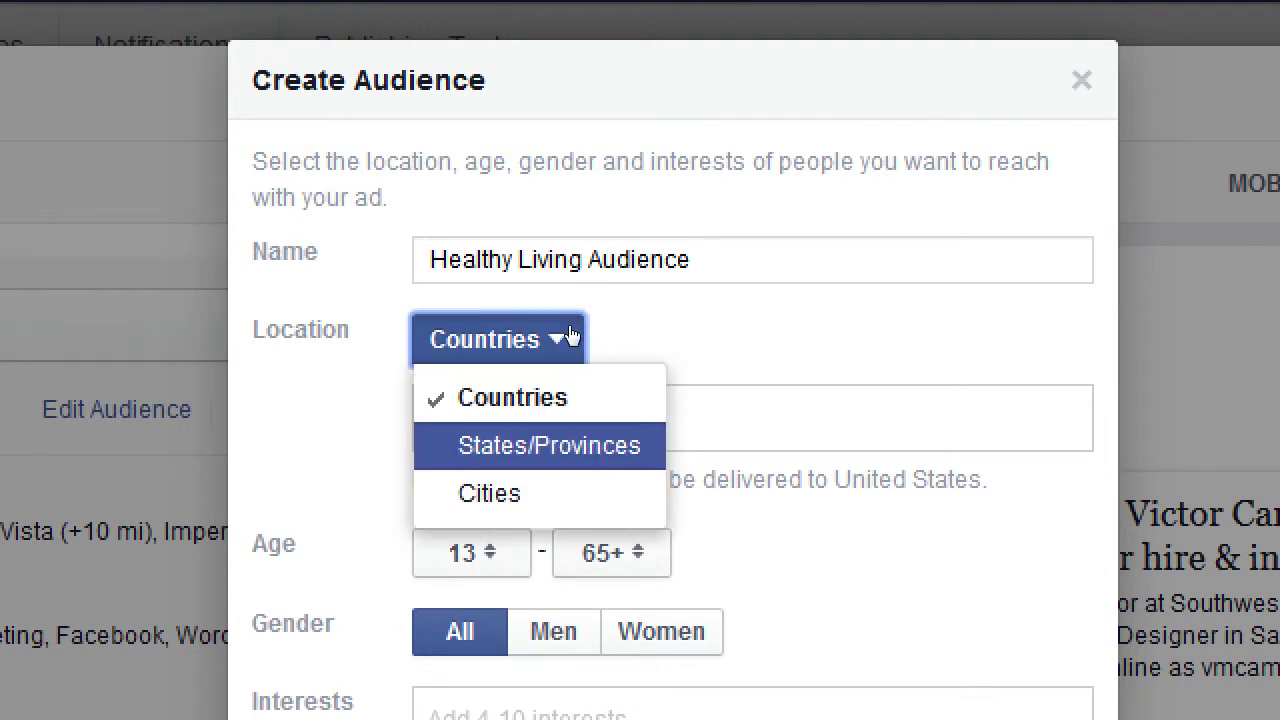
pyautogui.press('Down')
pyautogui.press('Return')
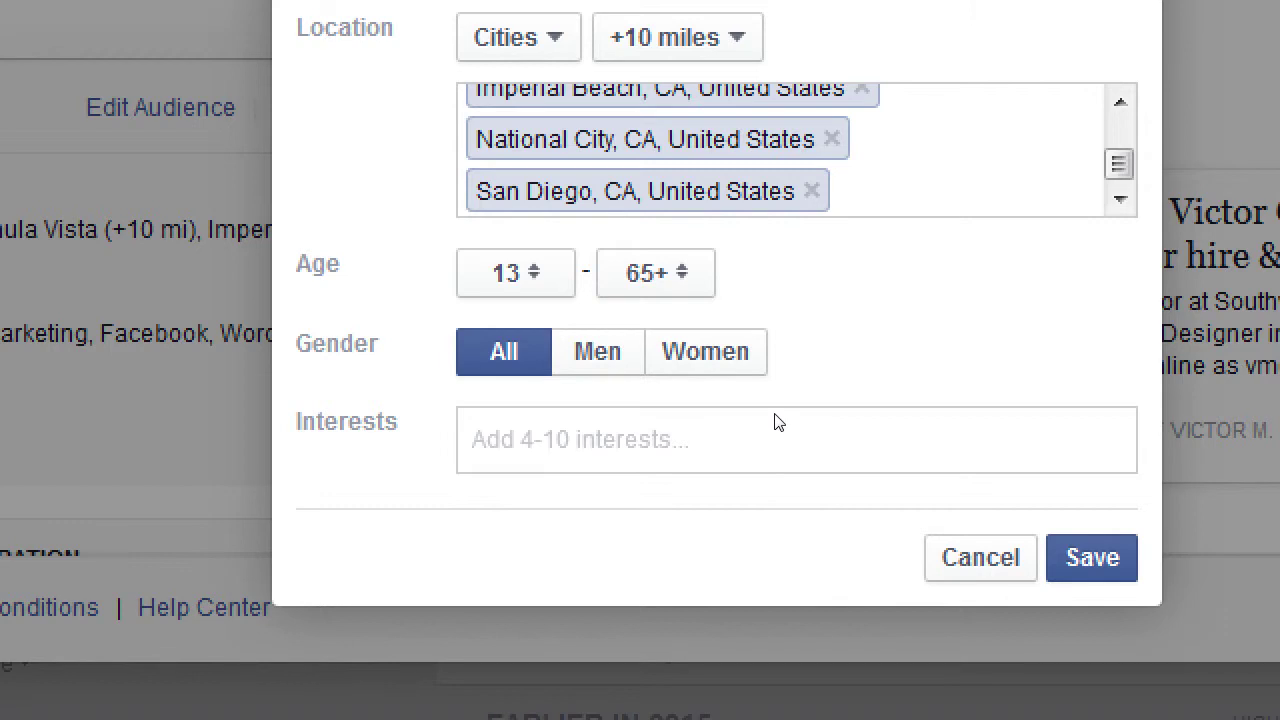
# Set the minimum age to 30 and the maximum age to 50
pyautogui.press('Tab')
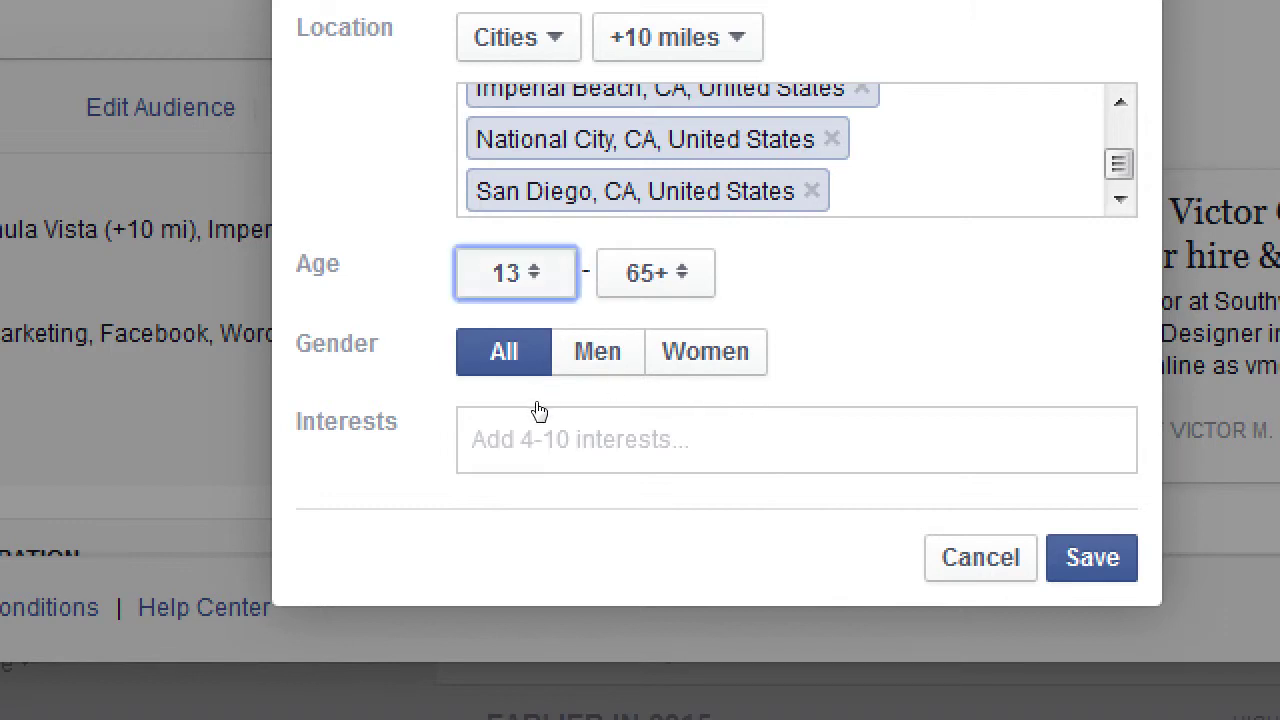
pyautogui.press('space')
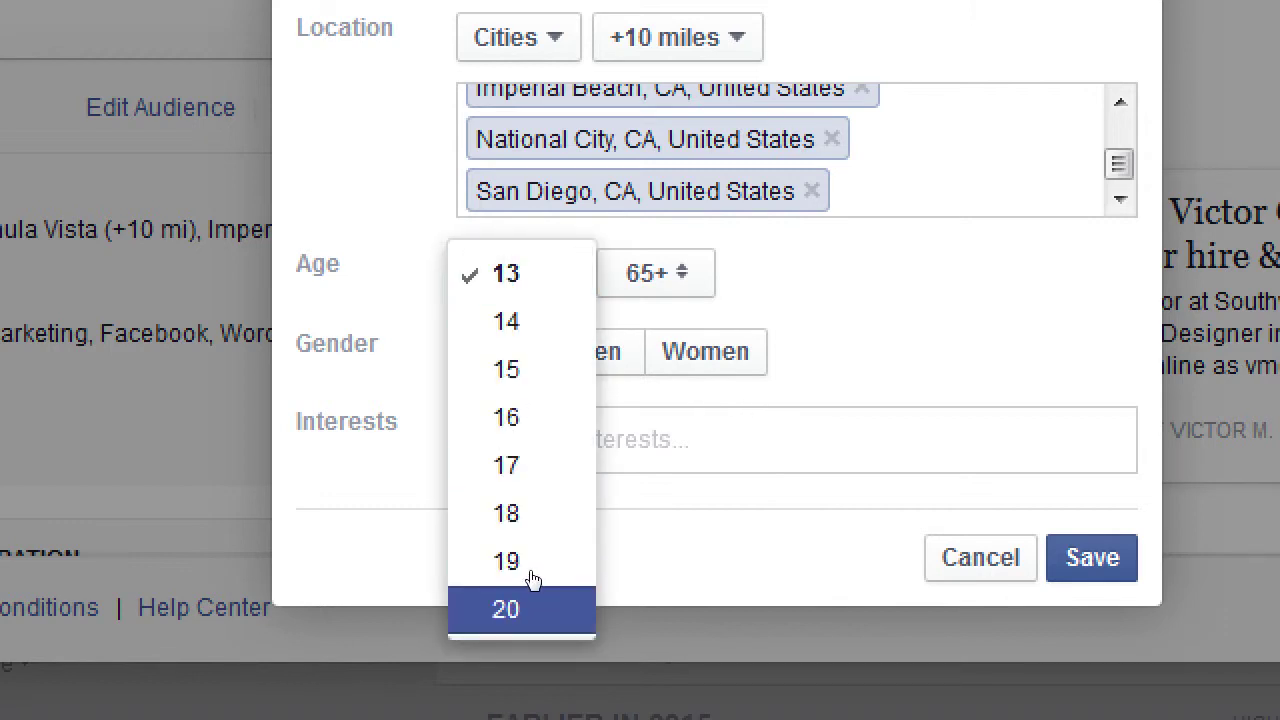
pyautogui.scroll(-2, 530, 580)
pyautogui.scroll(-2, 530, 580)
pyautogui.click(537, 554)
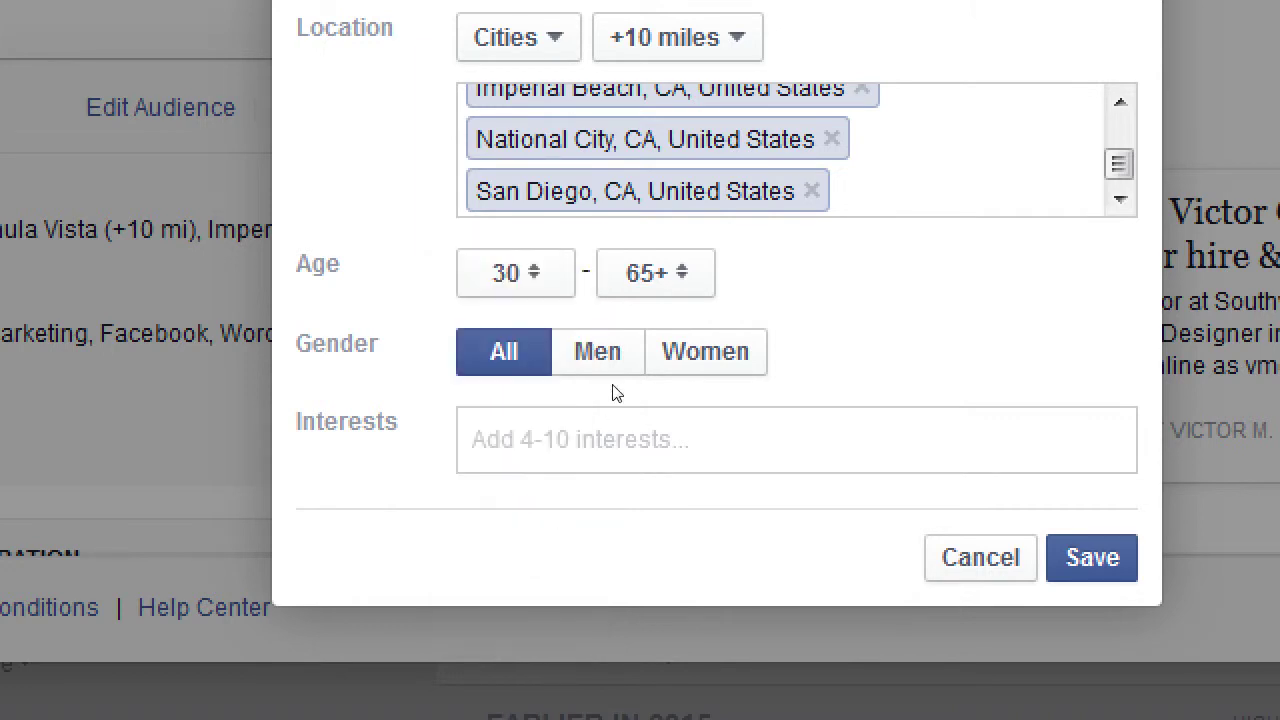
pyautogui.press('Tab')
pyautogui.press('space')
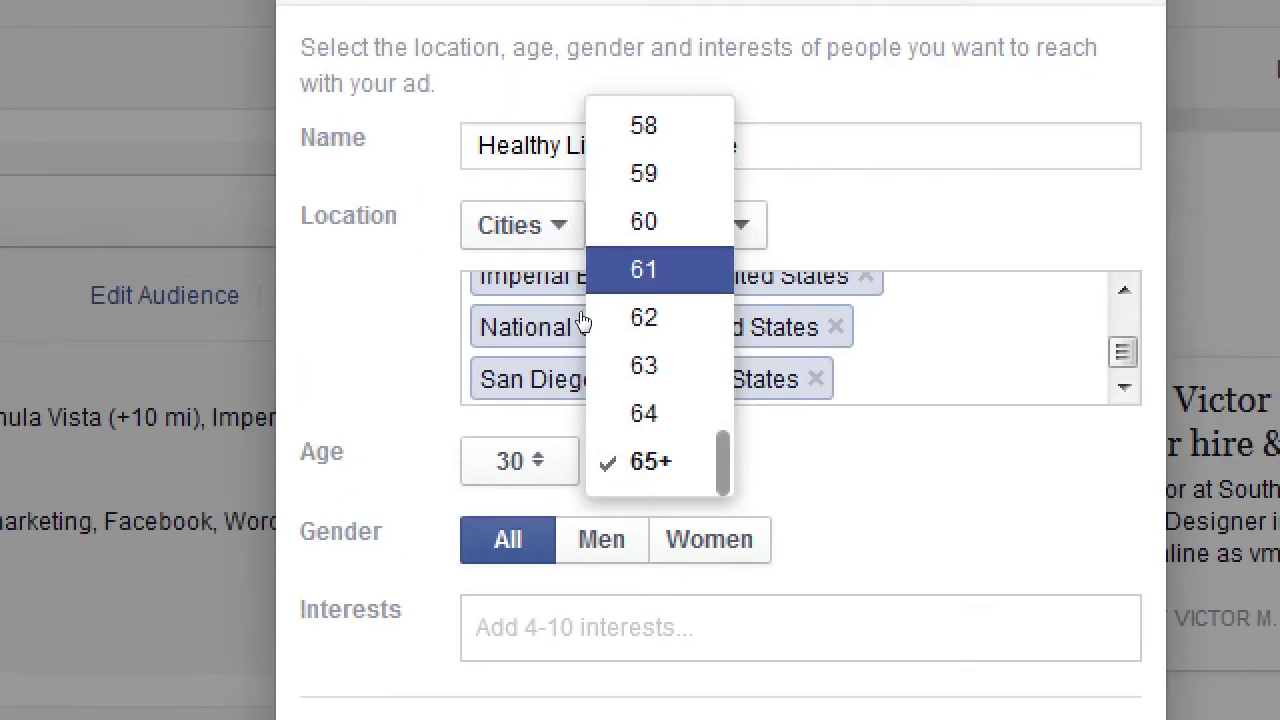
pyautogui.scroll(5, 598, 330)
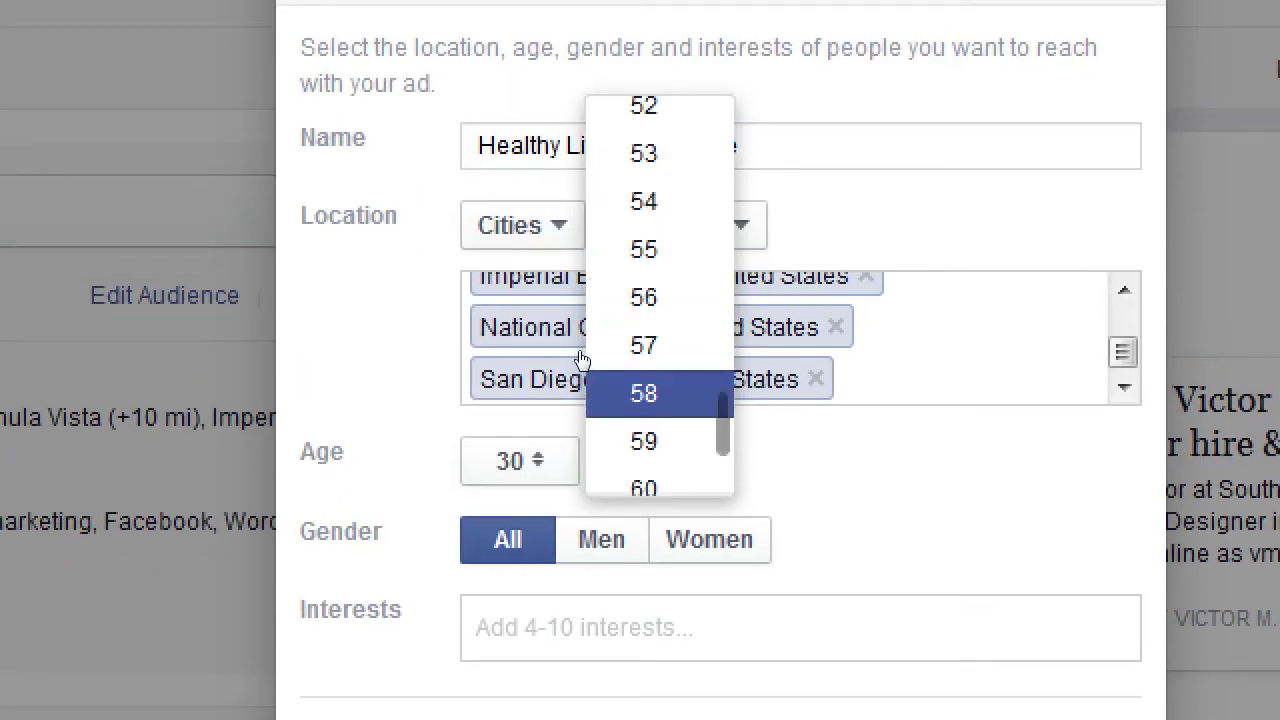
pyautogui.scroll(1, 610, 357)
pyautogui.click(598, 276)
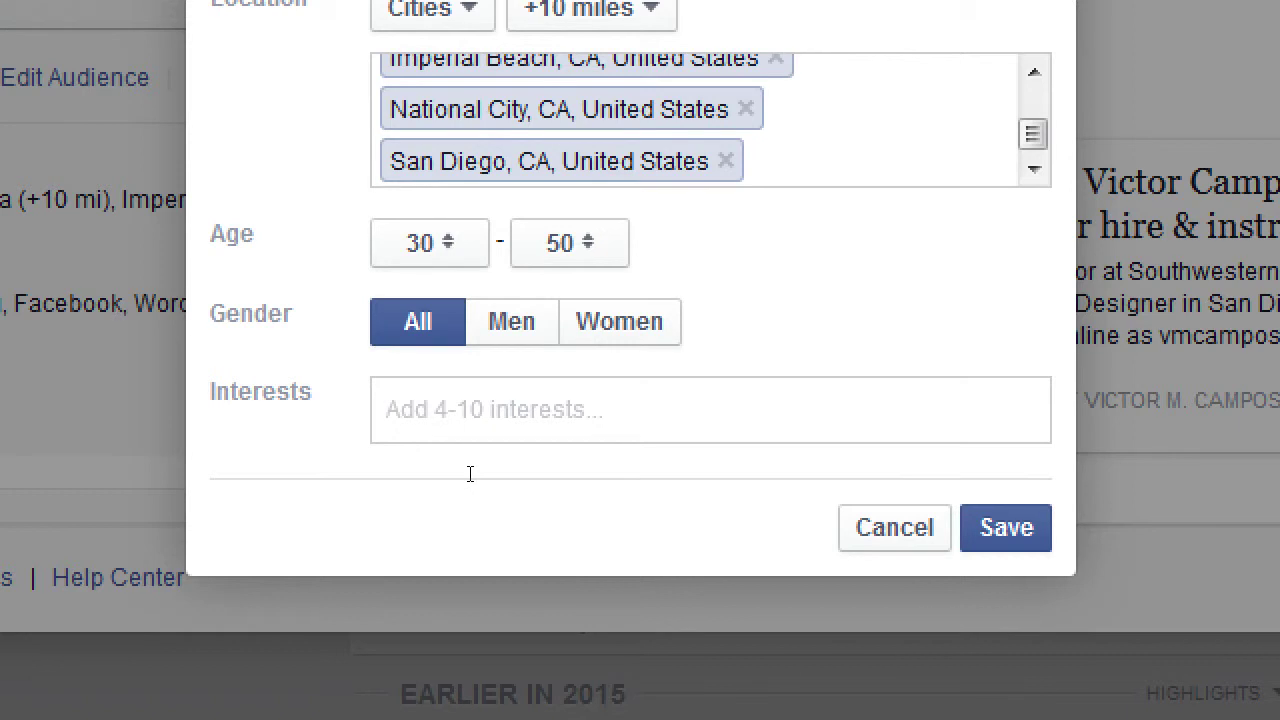
# Add Food and drink and Desserts as audience interests
pyautogui.write('food')
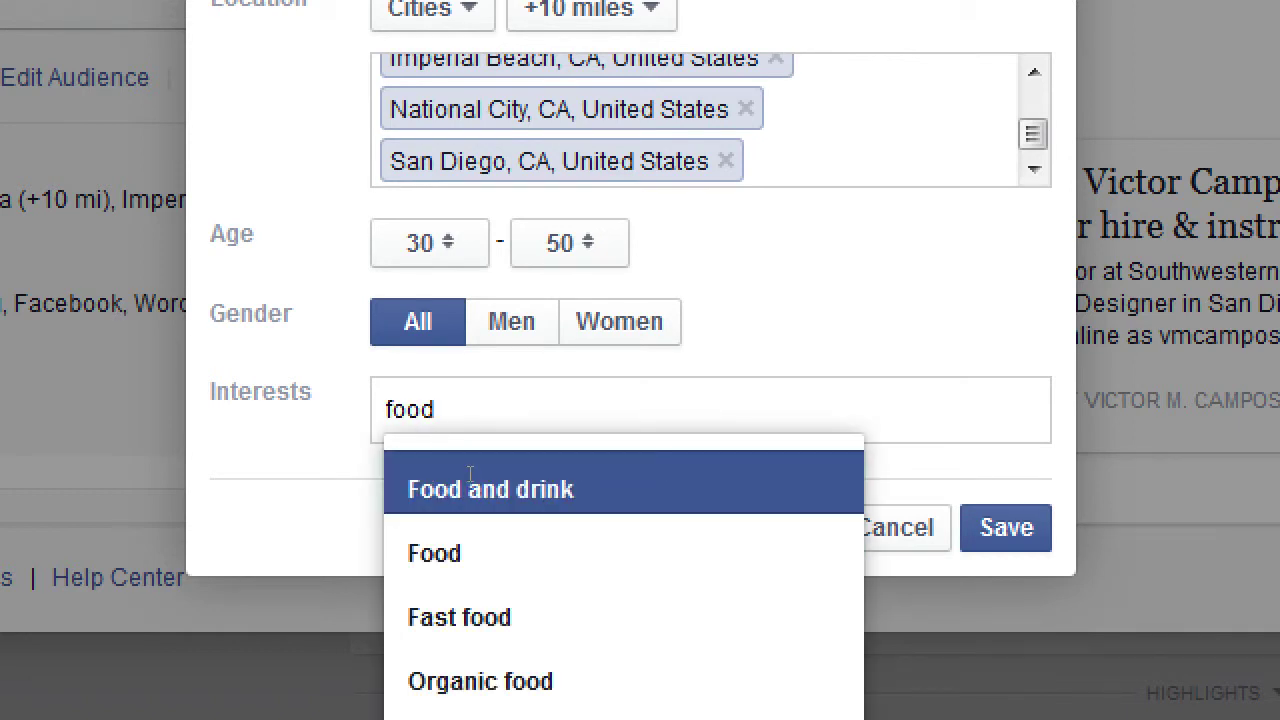
pyautogui.scroll(-3, 505, 480)
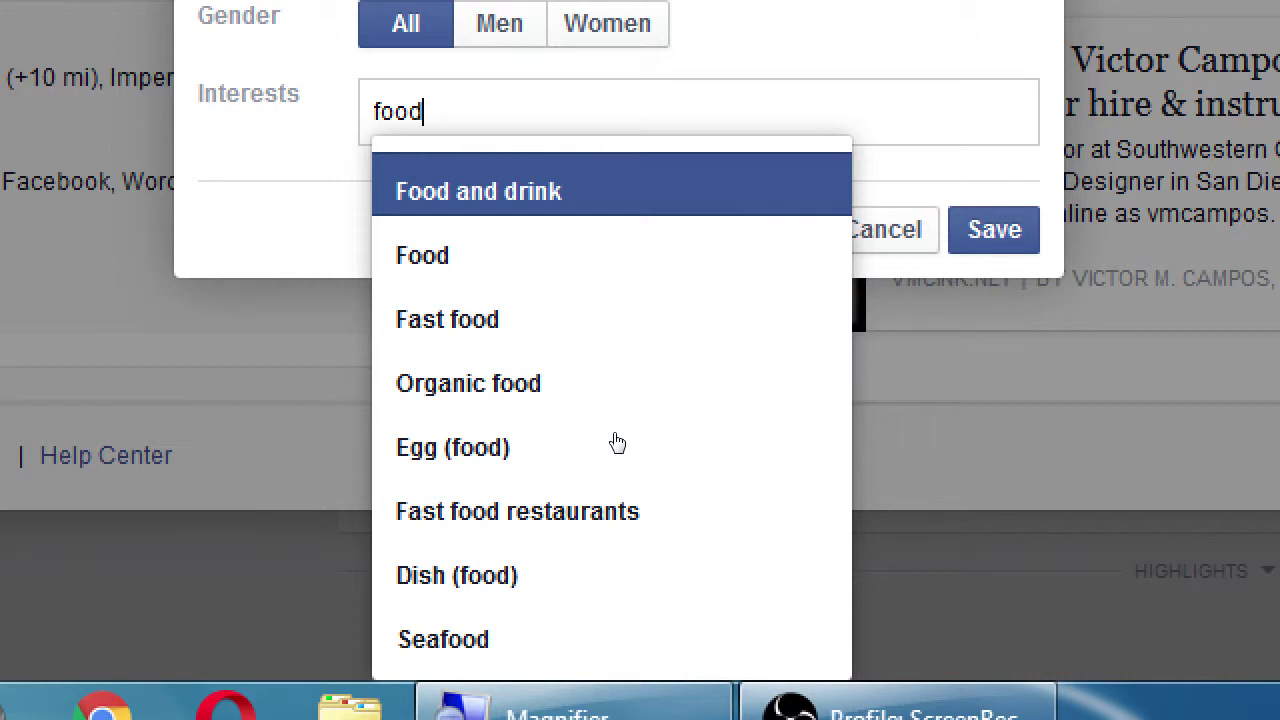
pyautogui.press('Return')
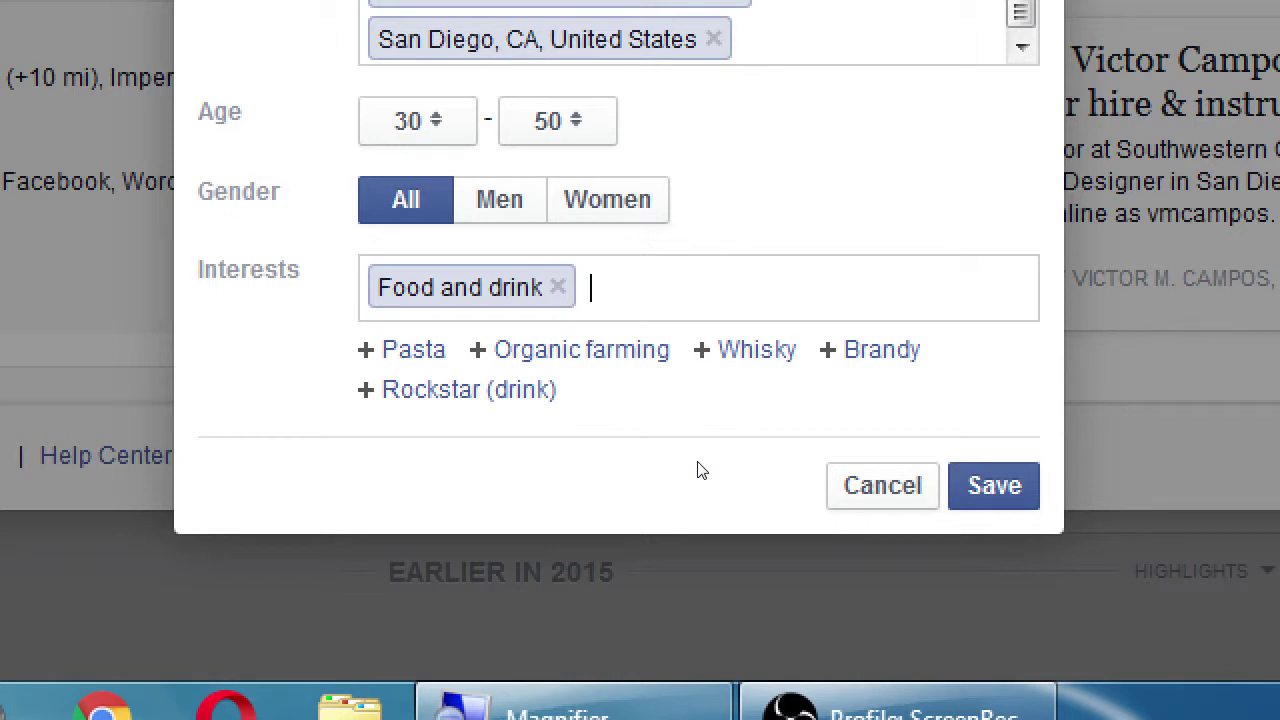
pyautogui.write('dess')
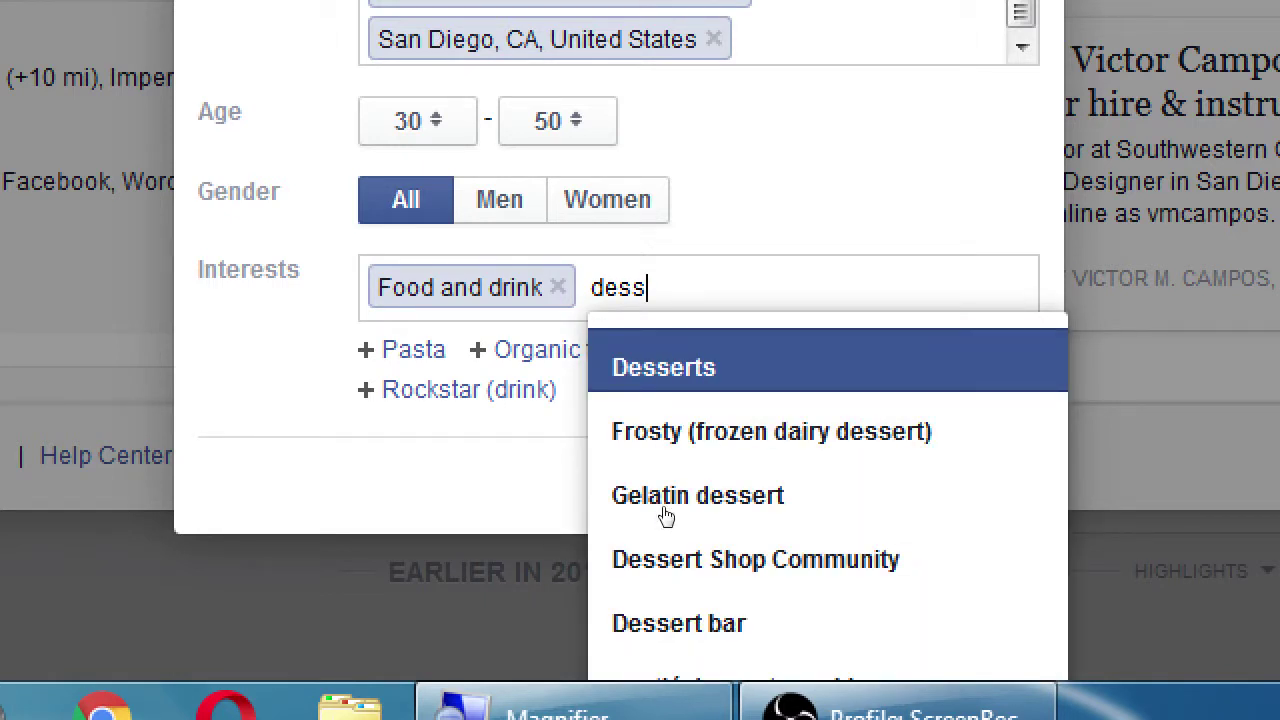
pyautogui.press('Return')
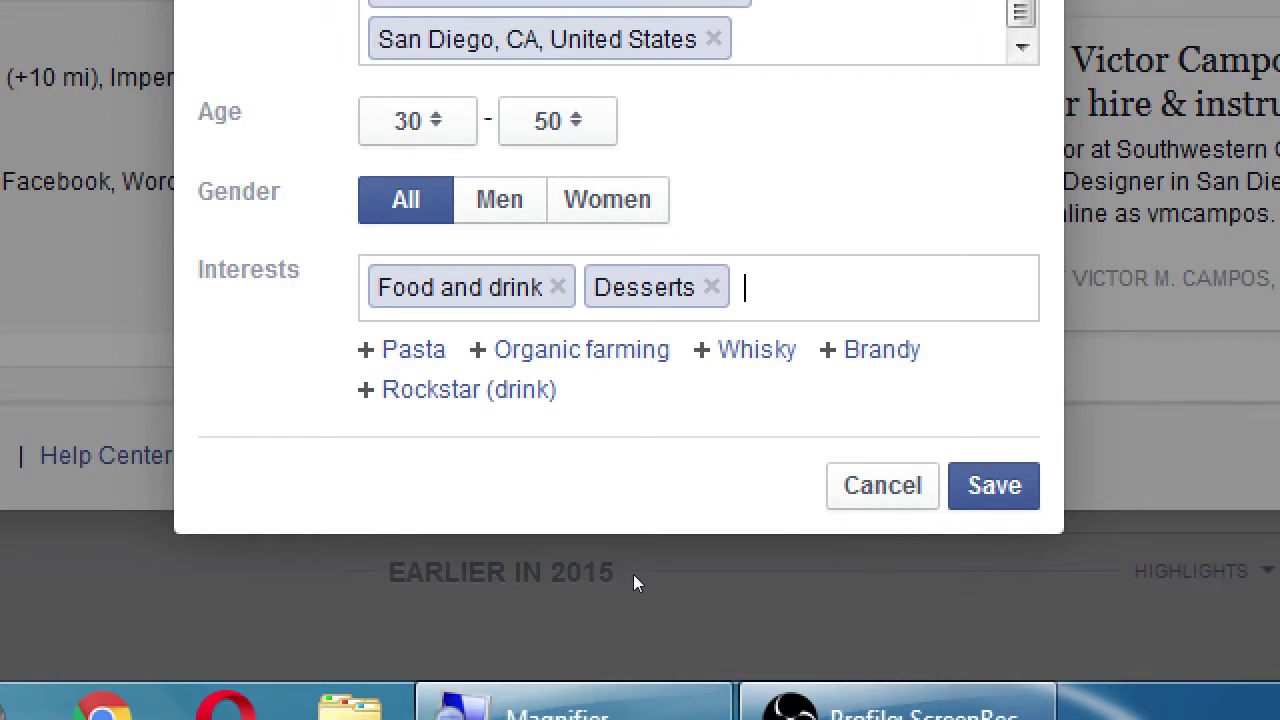
# Add Healthy diet as an interest and save the audience
pyautogui.write('healthy')
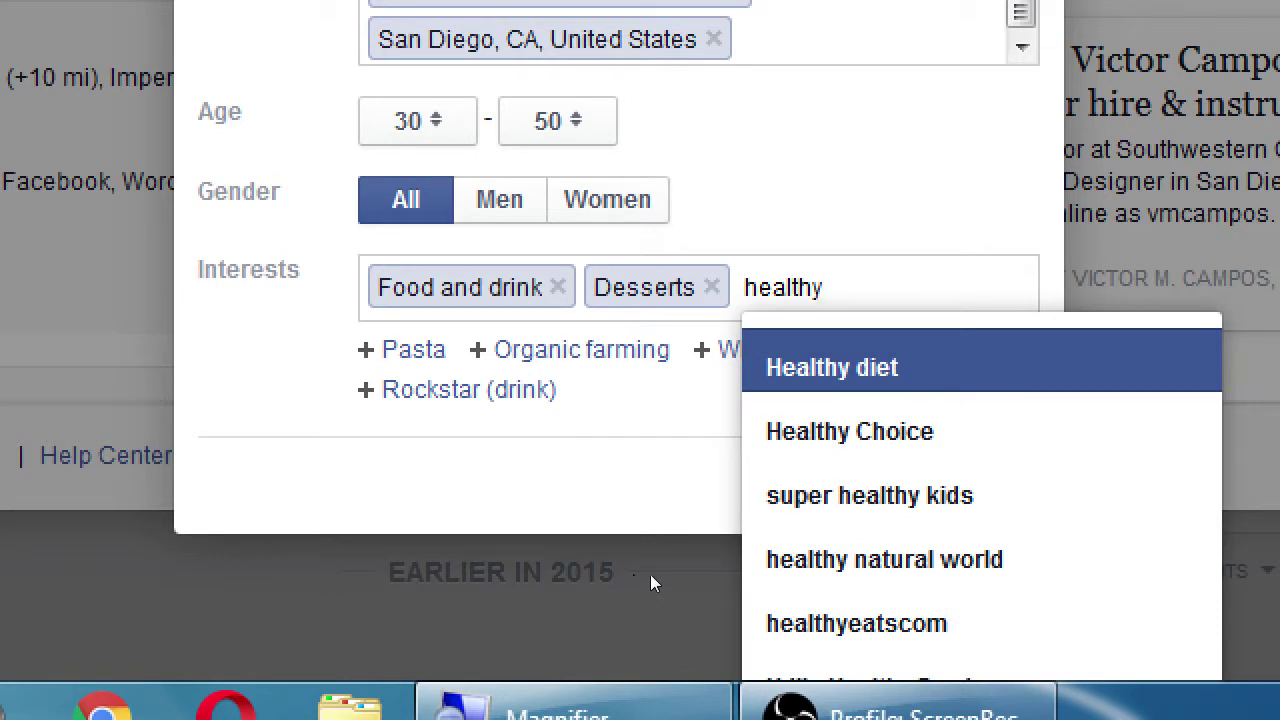
pyautogui.press('Down')
pyautogui.press('Down')
pyautogui.press('Down')
pyautogui.press('Down')
pyautogui.press('Down')
pyautogui.press('Down')
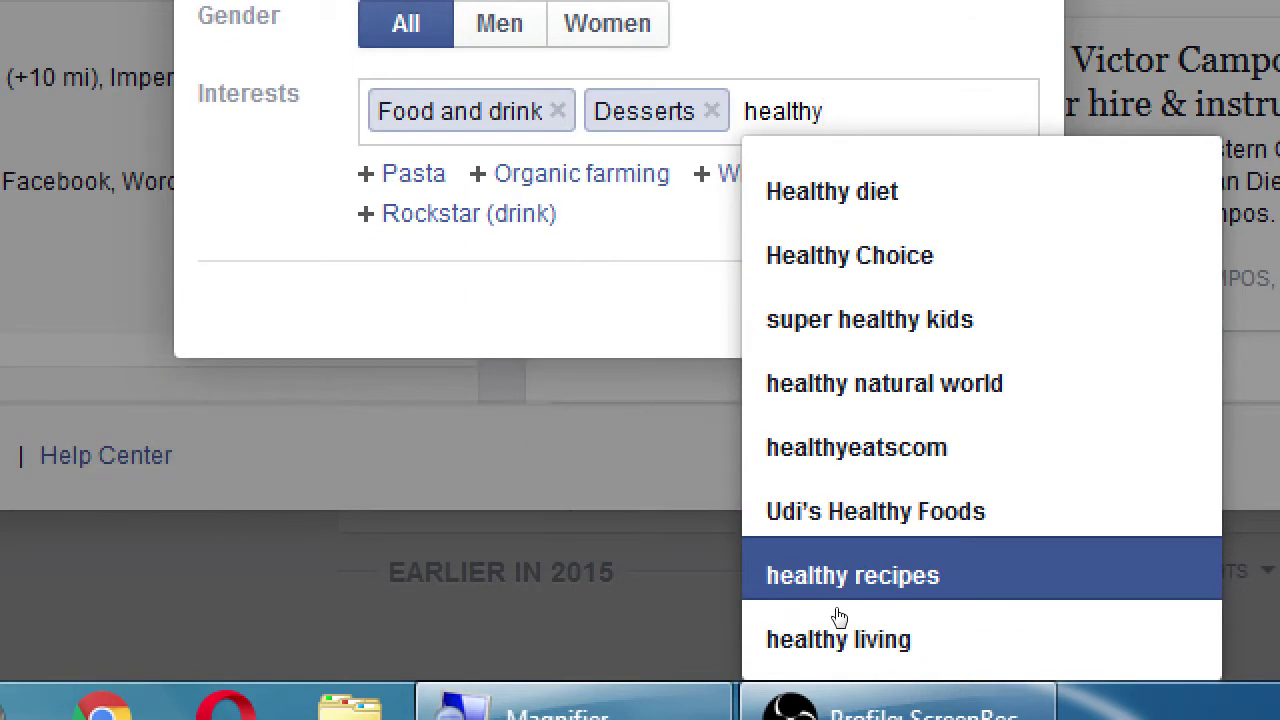
pyautogui.press('Up')
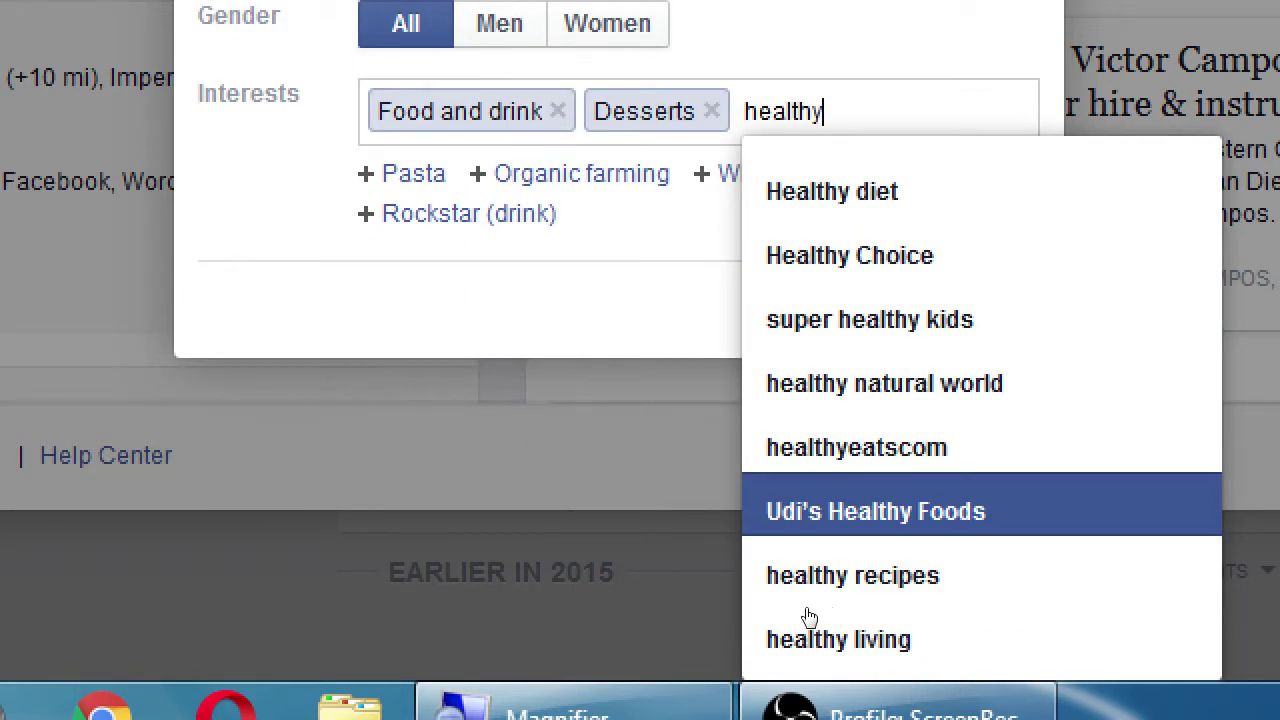
pyautogui.press('Up')
pyautogui.press('Up')
pyautogui.press('Up')
pyautogui.press('Up')
pyautogui.press('Up')
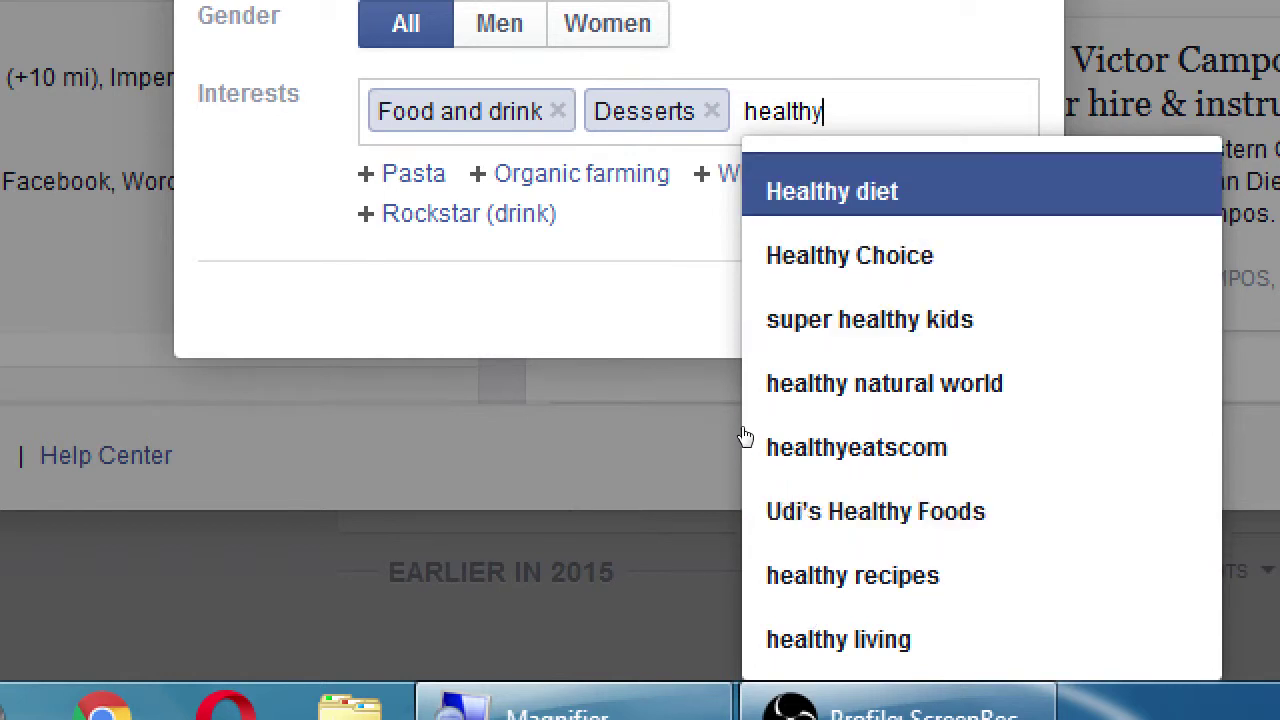
pyautogui.press('Return')
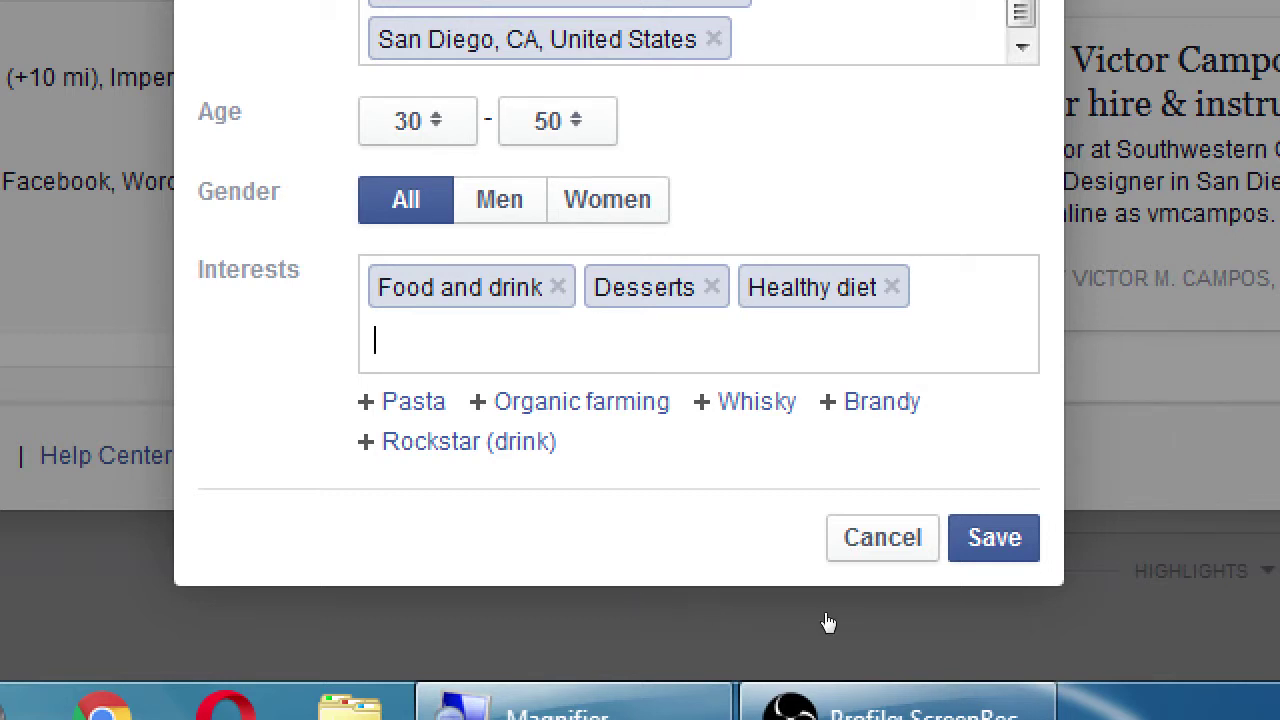
pyautogui.press('Return')
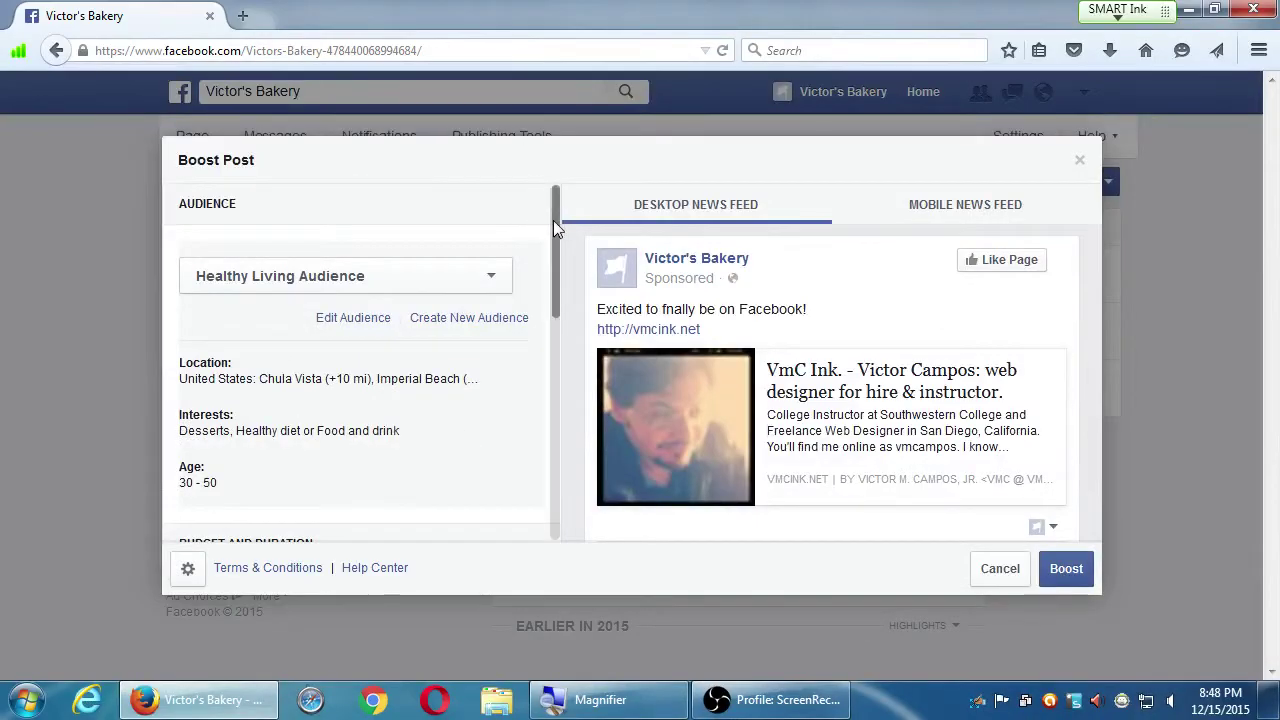
pyautogui.moveTo(553, 220); pyautogui.dragTo(537, 186)
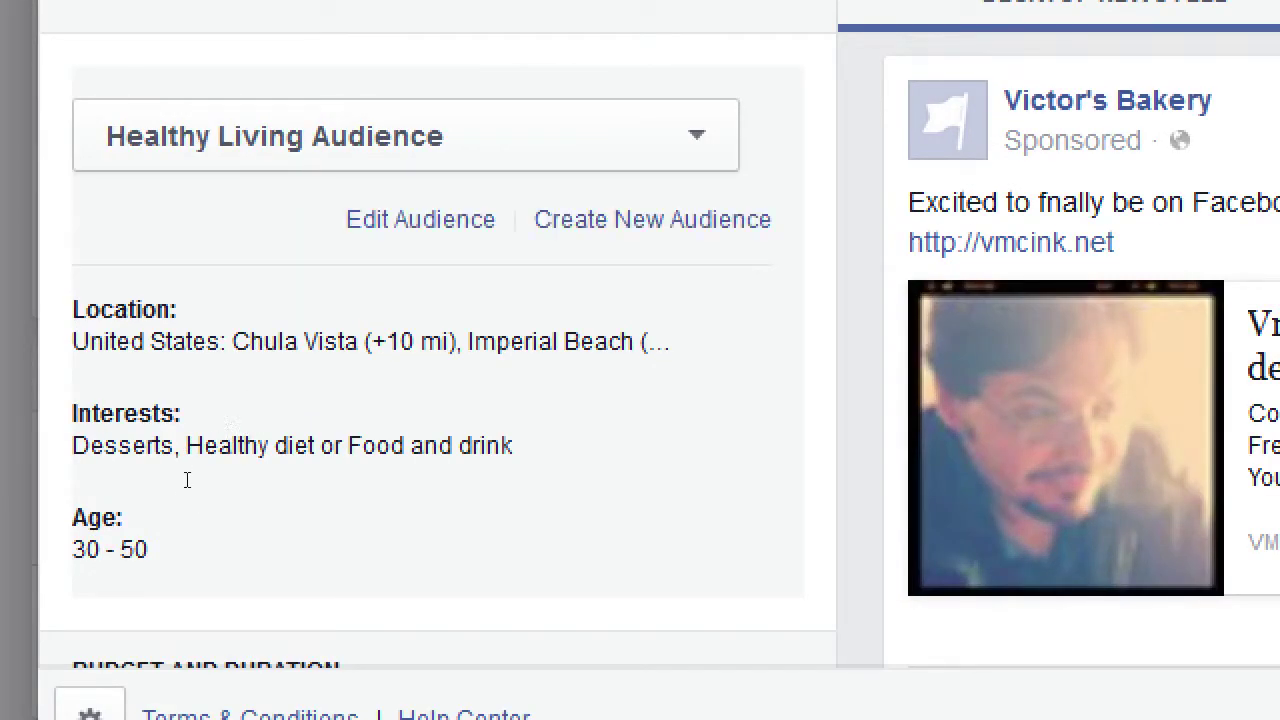
pyautogui.scroll(-2, 200, 484)
pyautogui.scroll(-4, 216, 477)
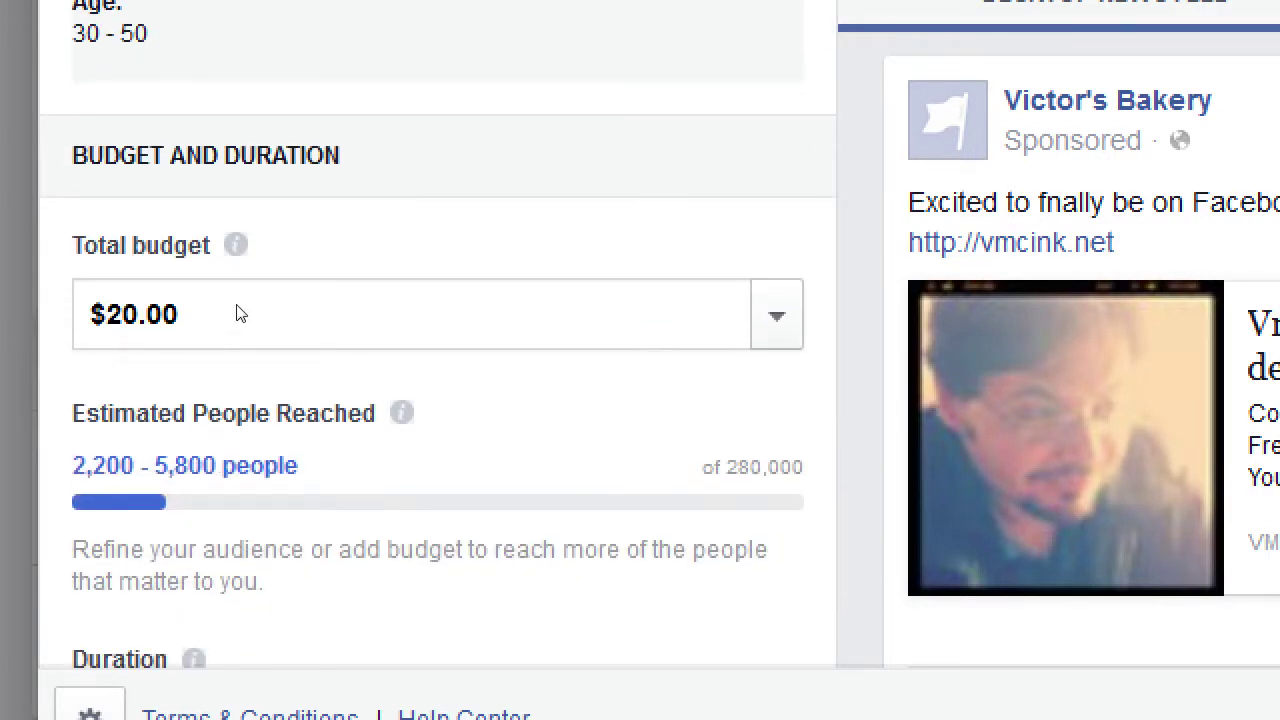
pyautogui.scroll(-1, 266, 280)
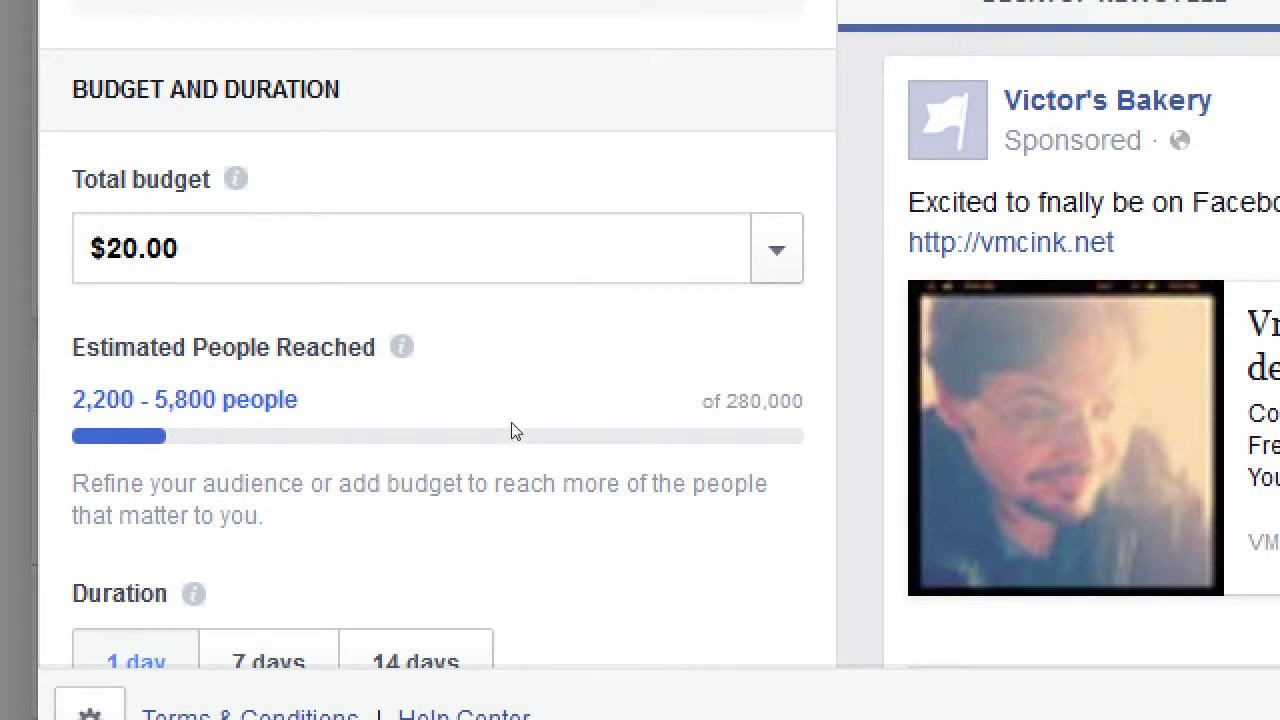
pyautogui.press('space')
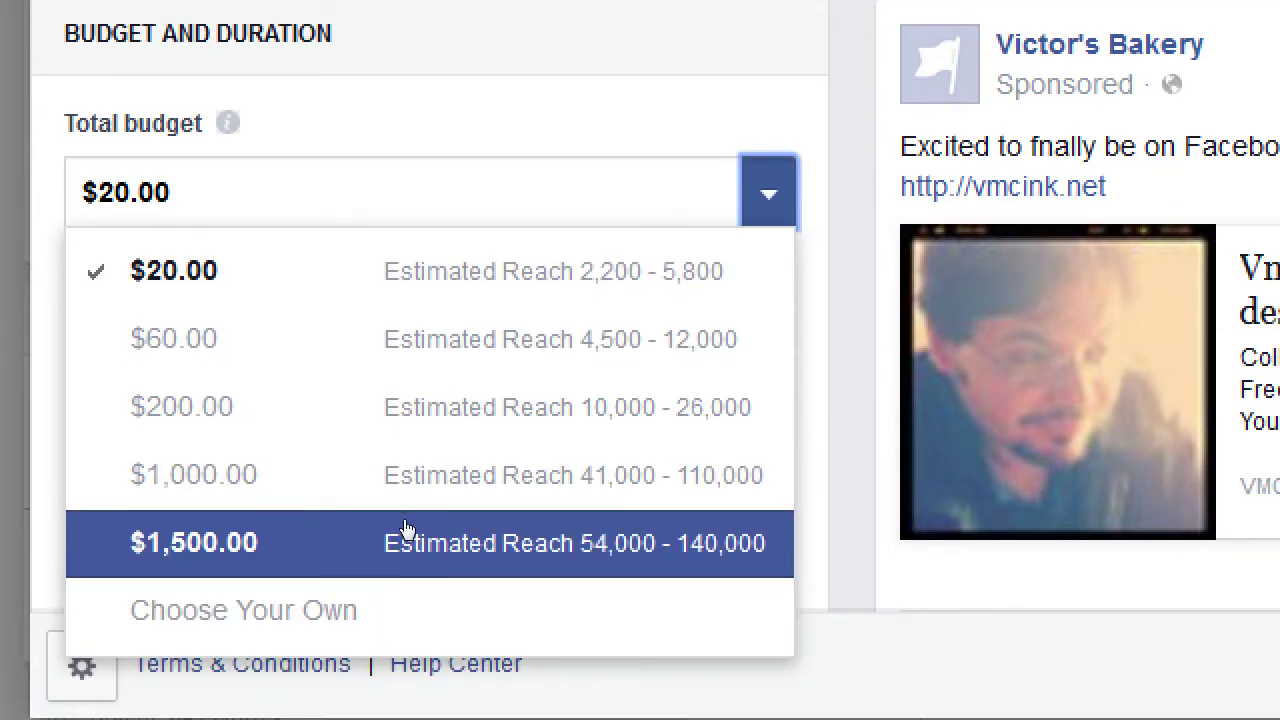
pyautogui.click(405, 528)
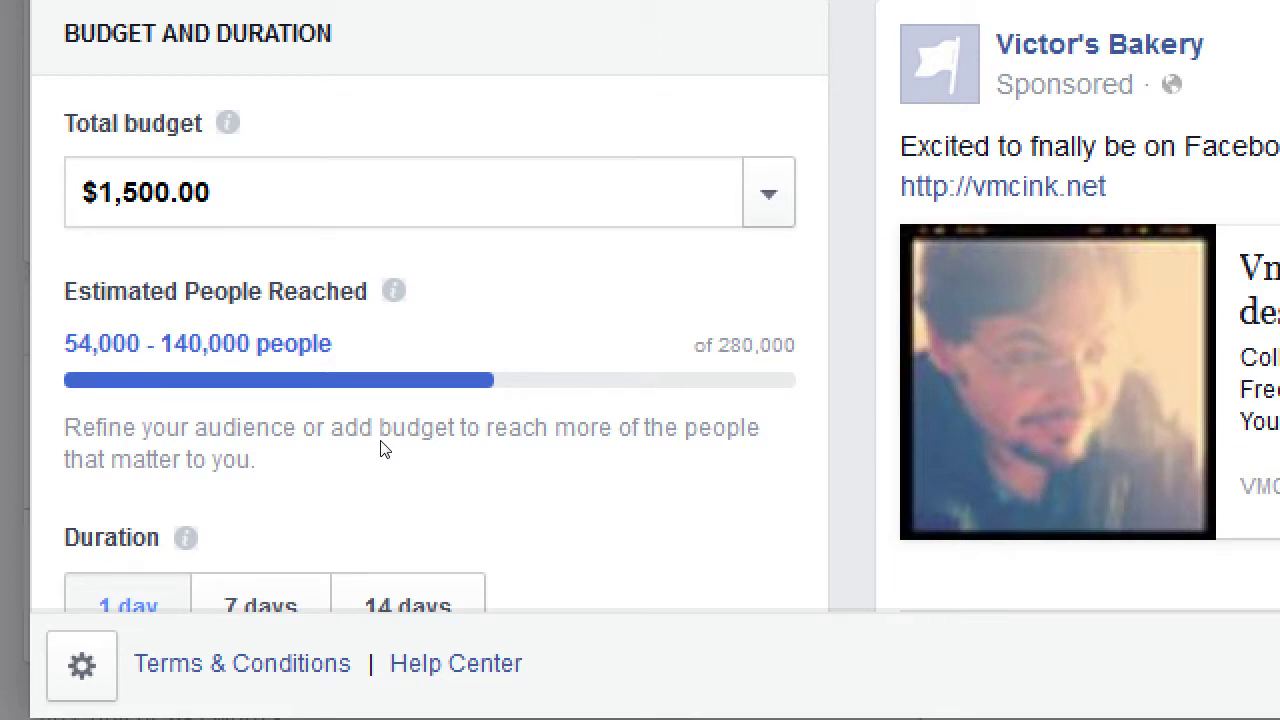
pyautogui.press('space')
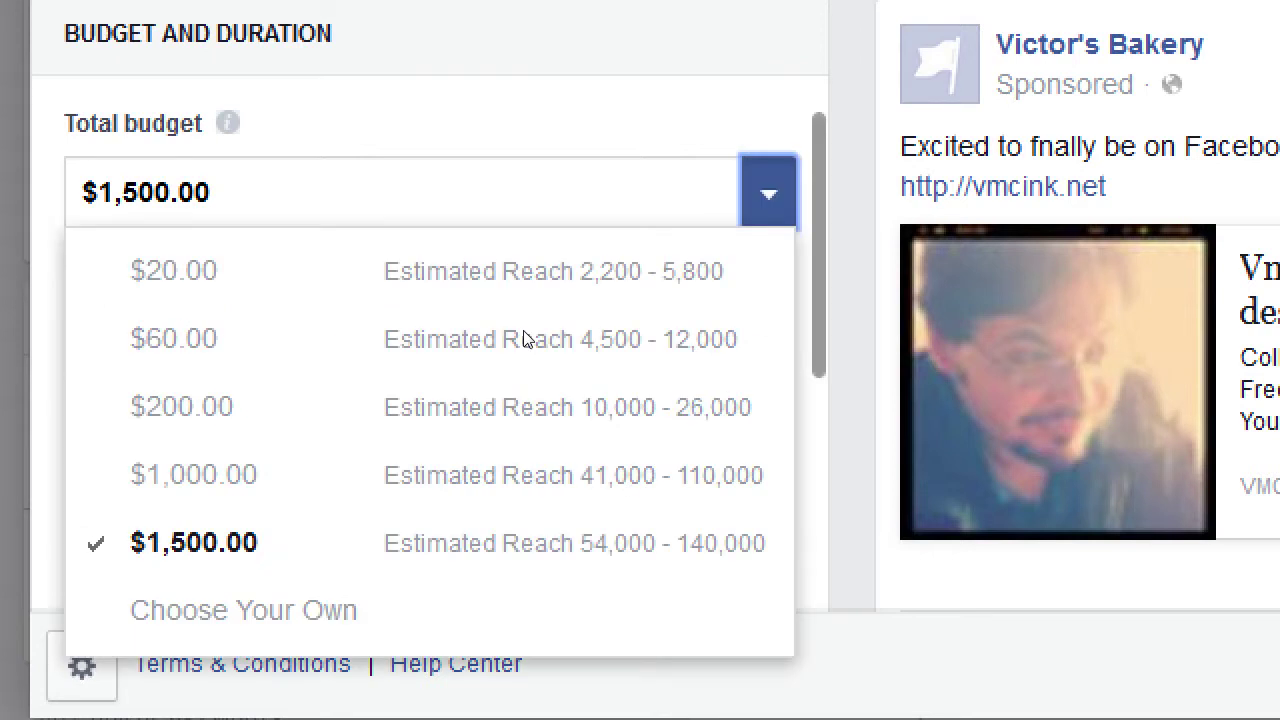
pyautogui.press('Return')
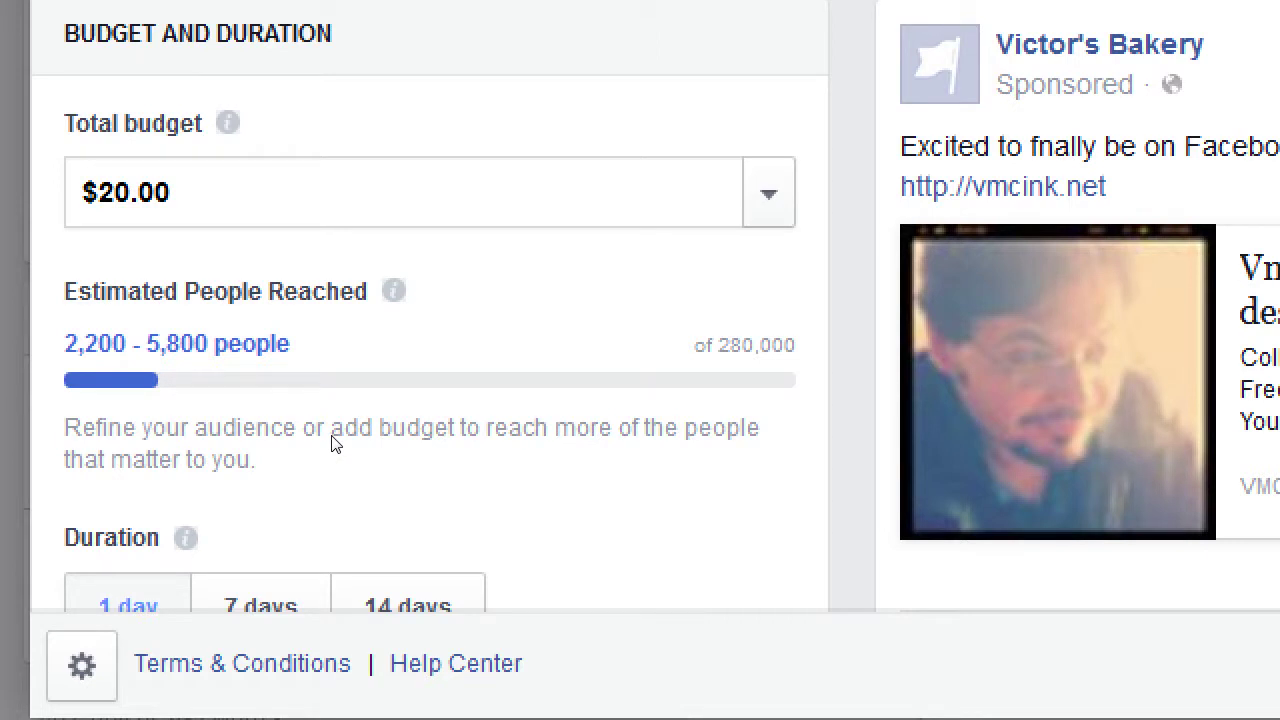
pyautogui.hotkey('alt', 'Down')
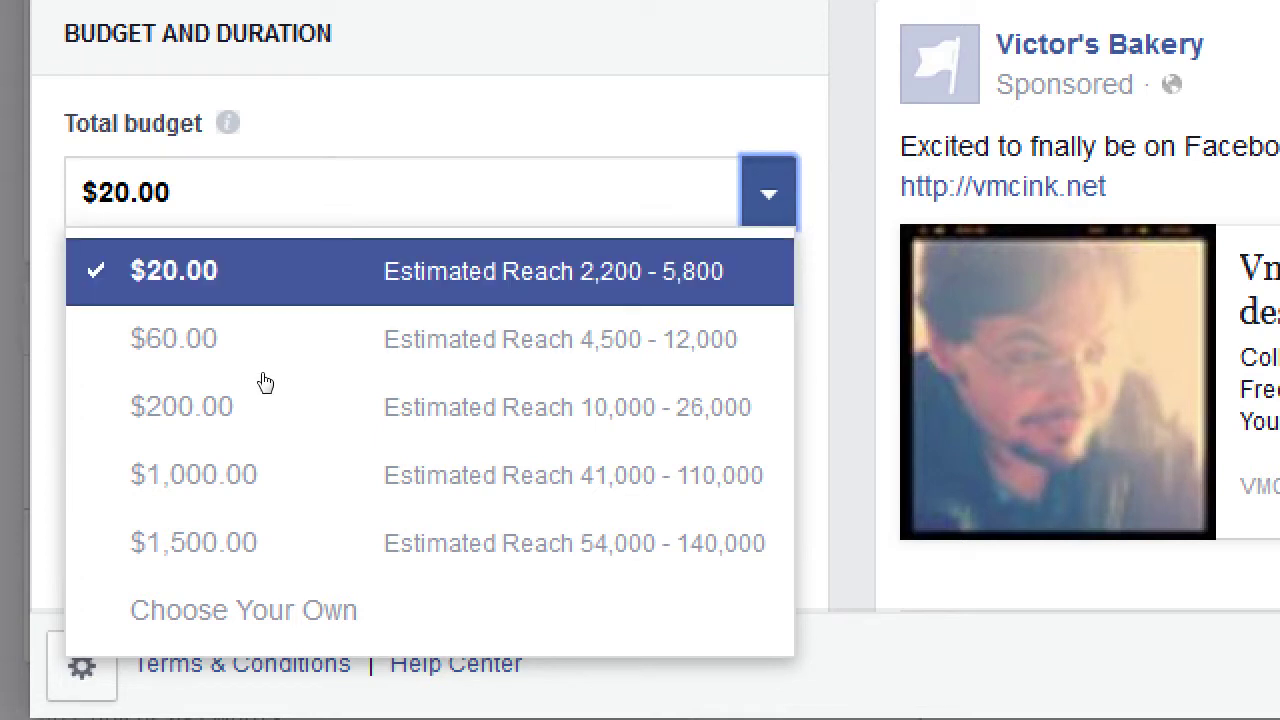
# Enter a custom $1.00 total budget and choose a 7-day duration
pyautogui.click(300, 575)
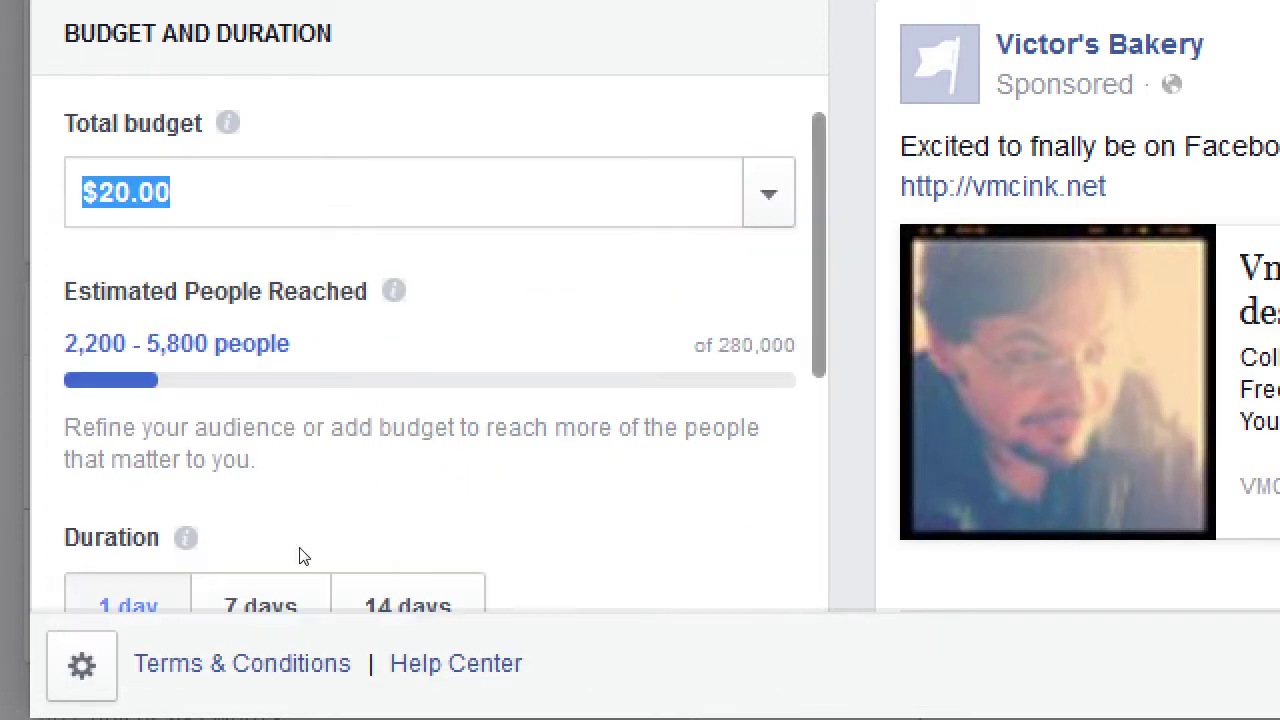
pyautogui.write('1')
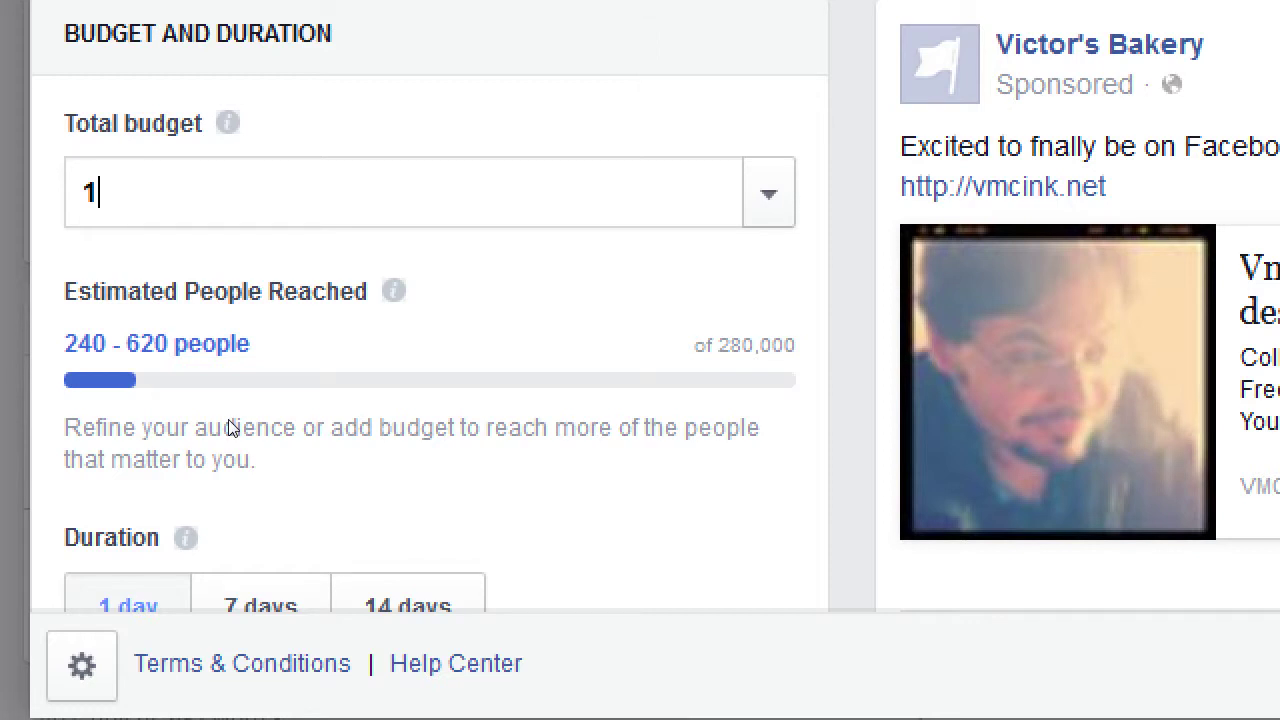
pyautogui.scroll(-3, 230, 428)
pyautogui.scroll(-1, 230, 428)
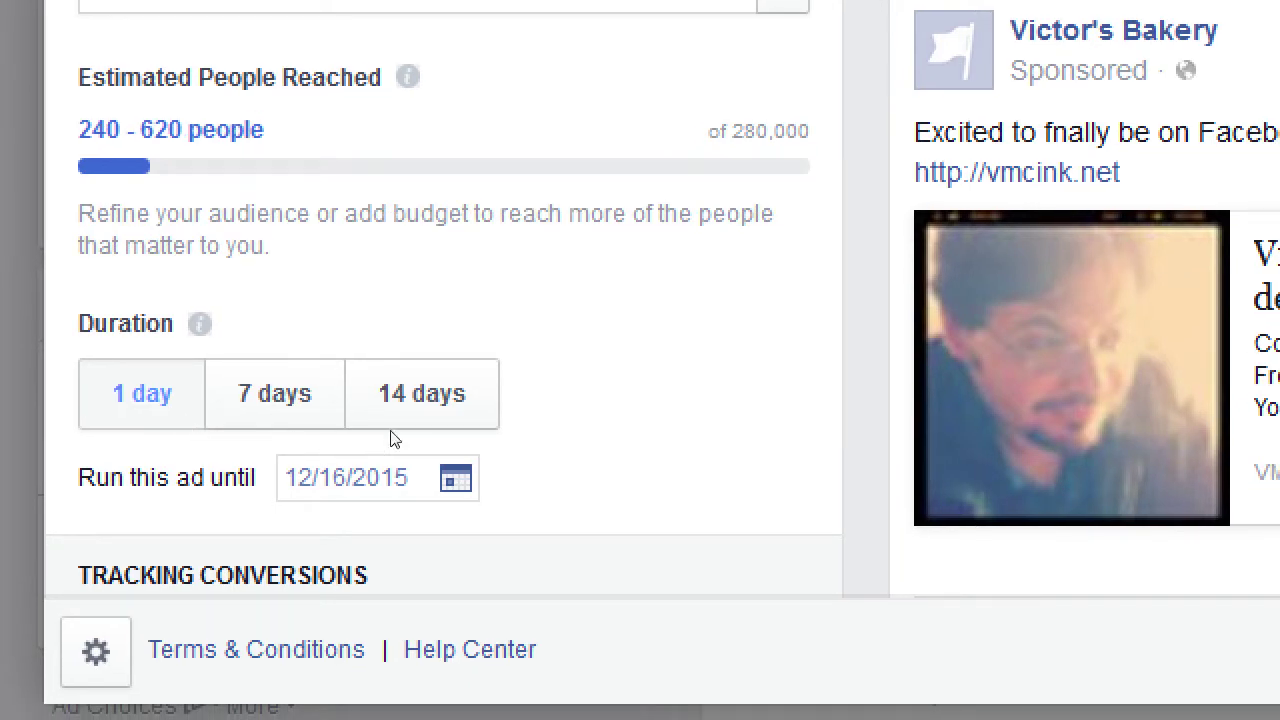
pyautogui.click(276, 432)
pyautogui.scroll(3, 284, 447)
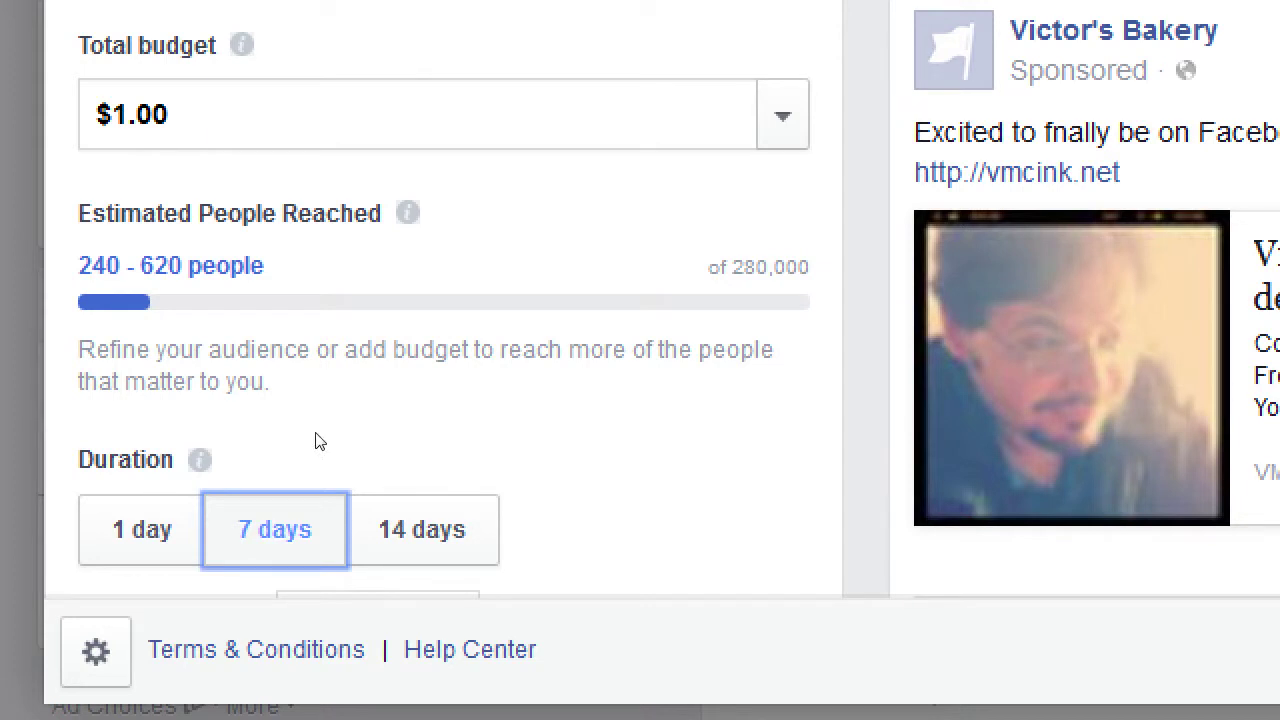
pyautogui.scroll(-3, 318, 440)
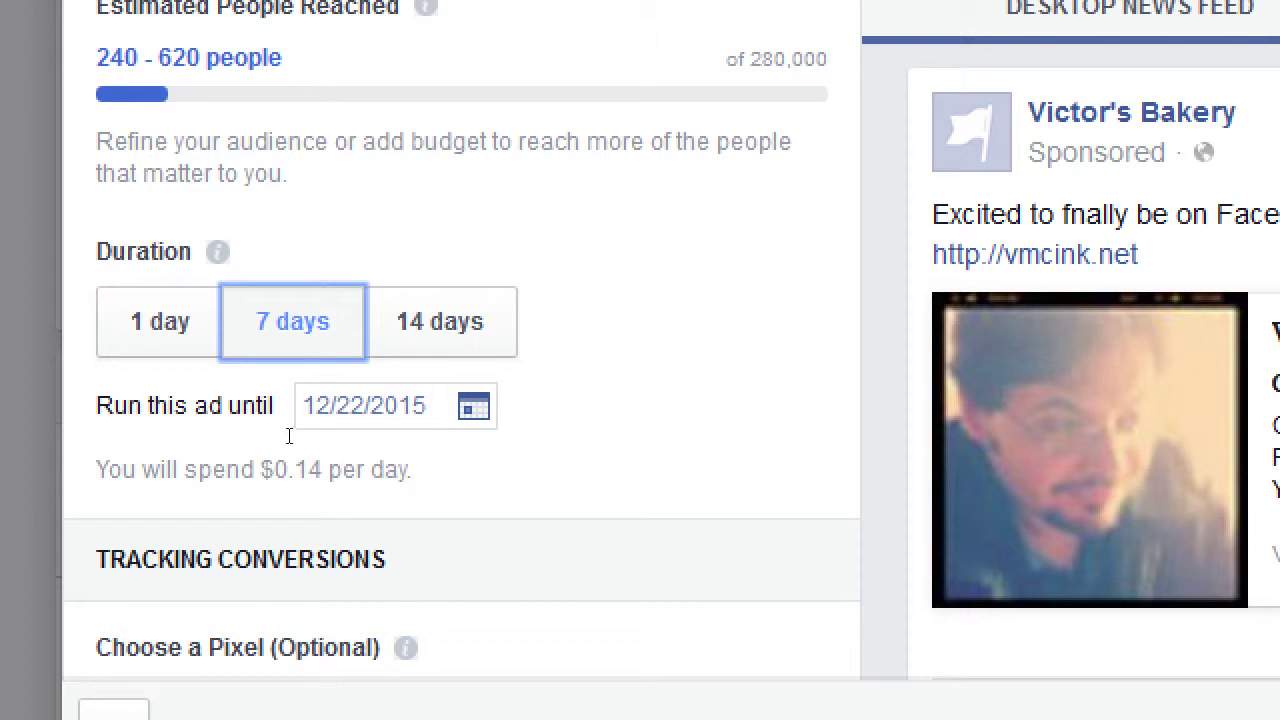
pyautogui.scroll(5, 288, 436)
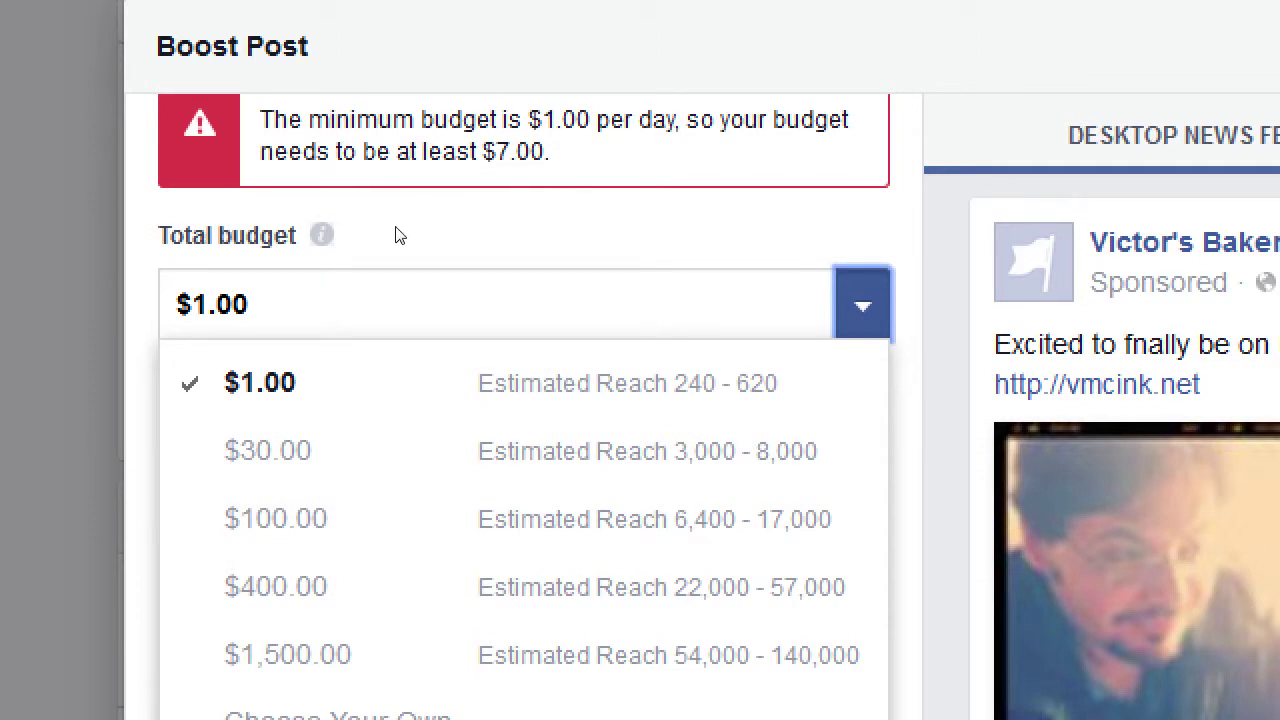
# Replace the $1.00 total budget with $7.00
pyautogui.click(309, 292)
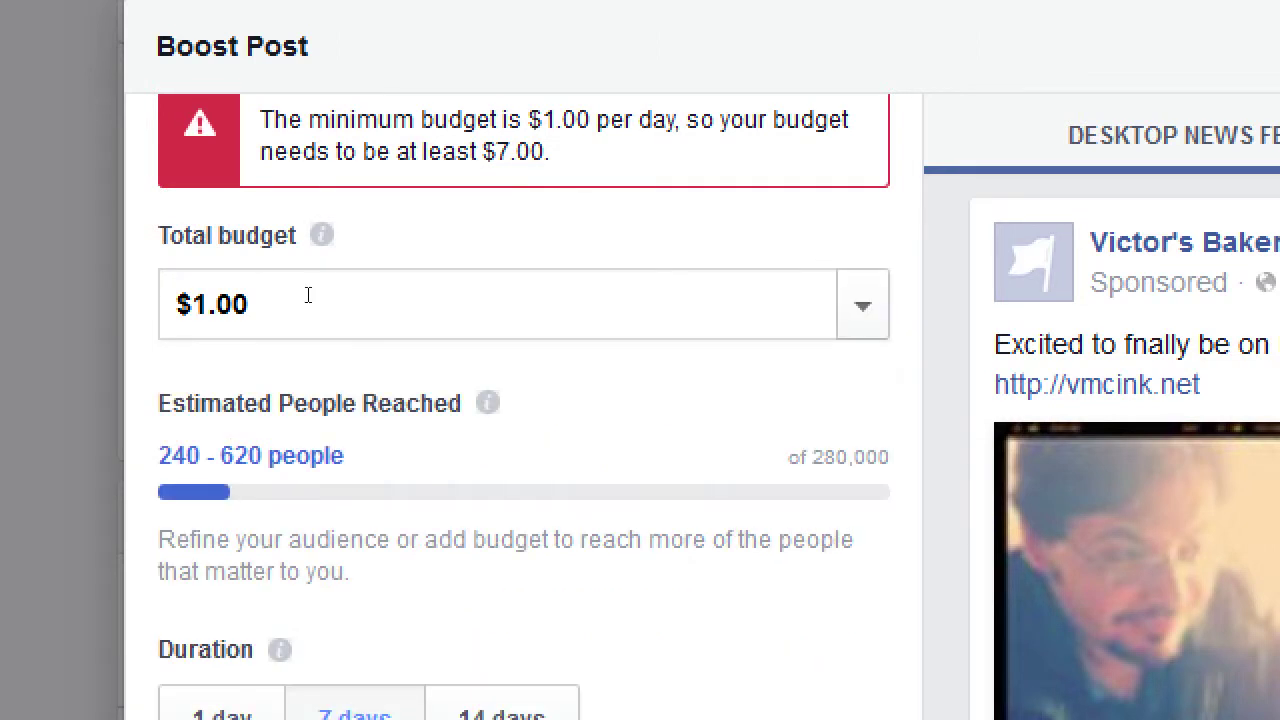
pyautogui.tripleClick(297, 296)
pyautogui.write('7')
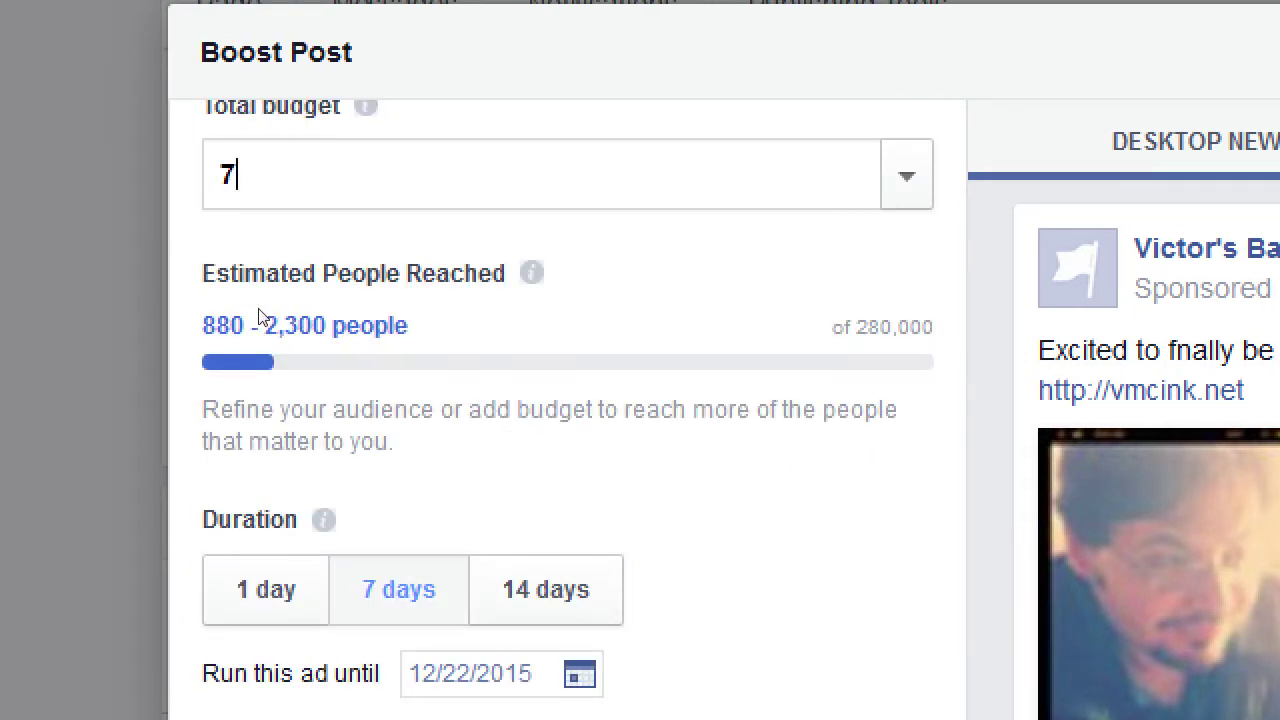
pyautogui.scroll(1, 320, 400)
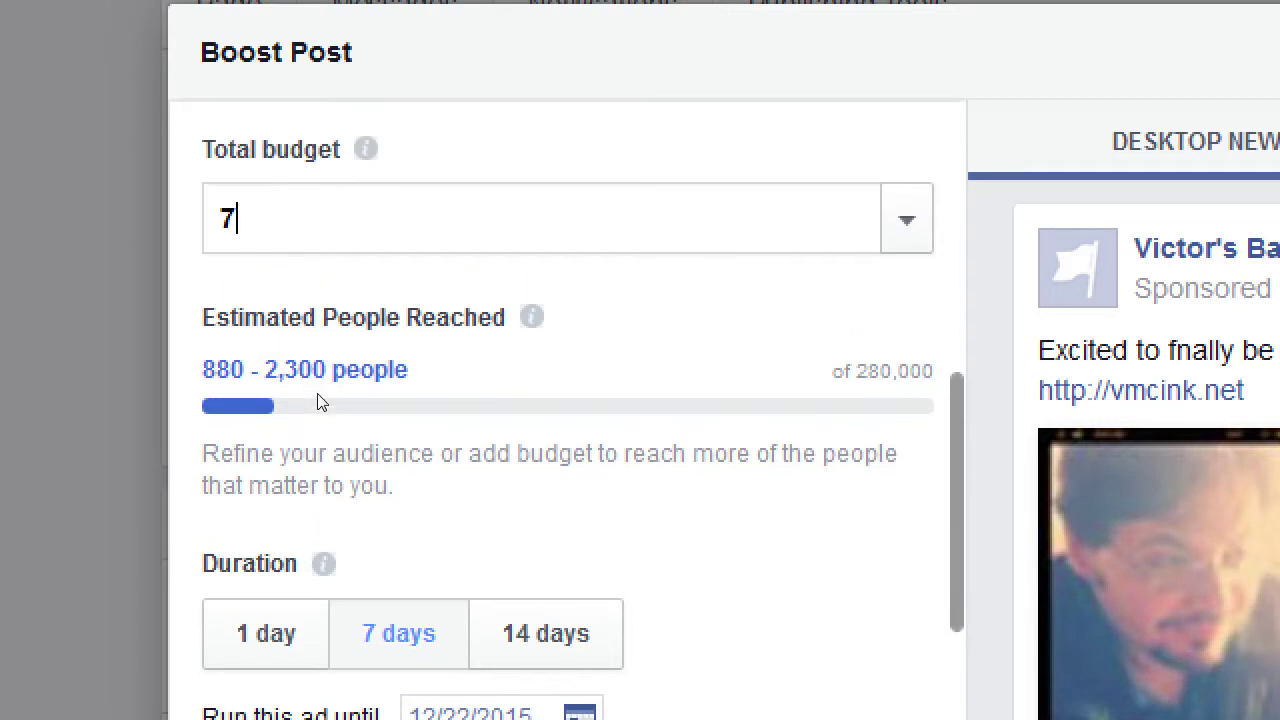
pyautogui.scroll(-3, 316, 405)
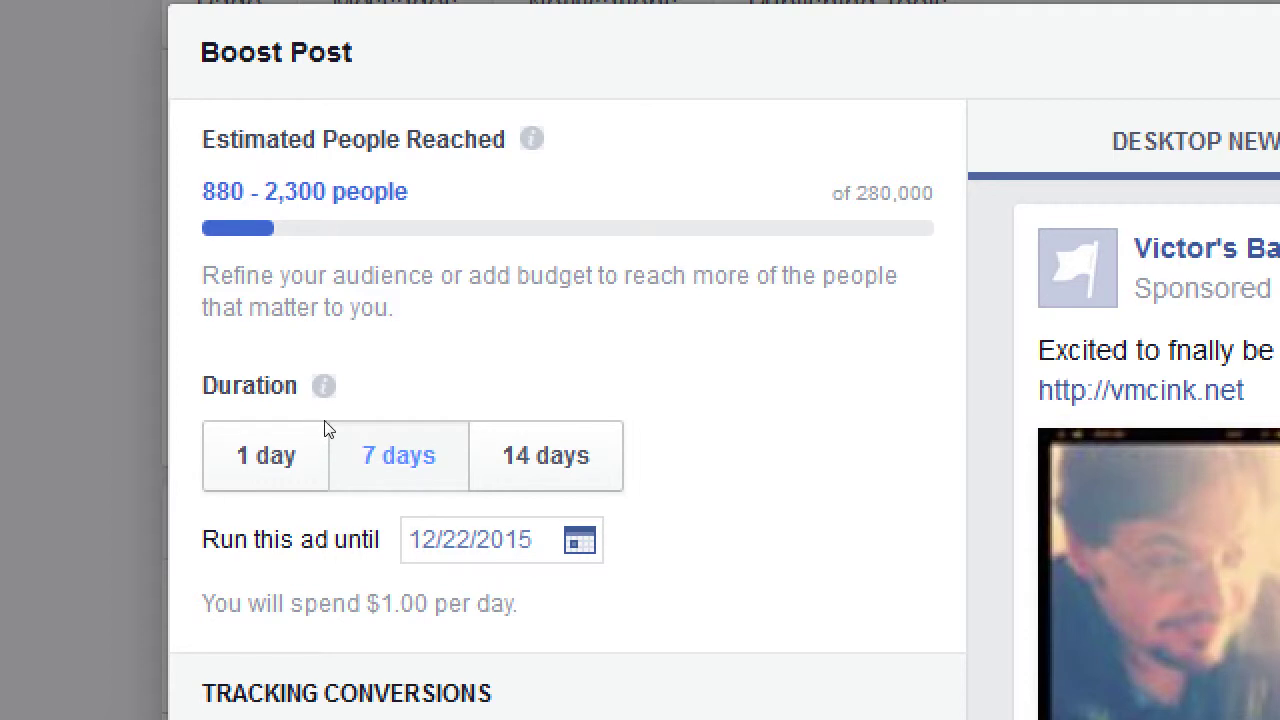
# Set the boost duration to 14 days, ending 12/29/2015
pyautogui.click(212, 432)
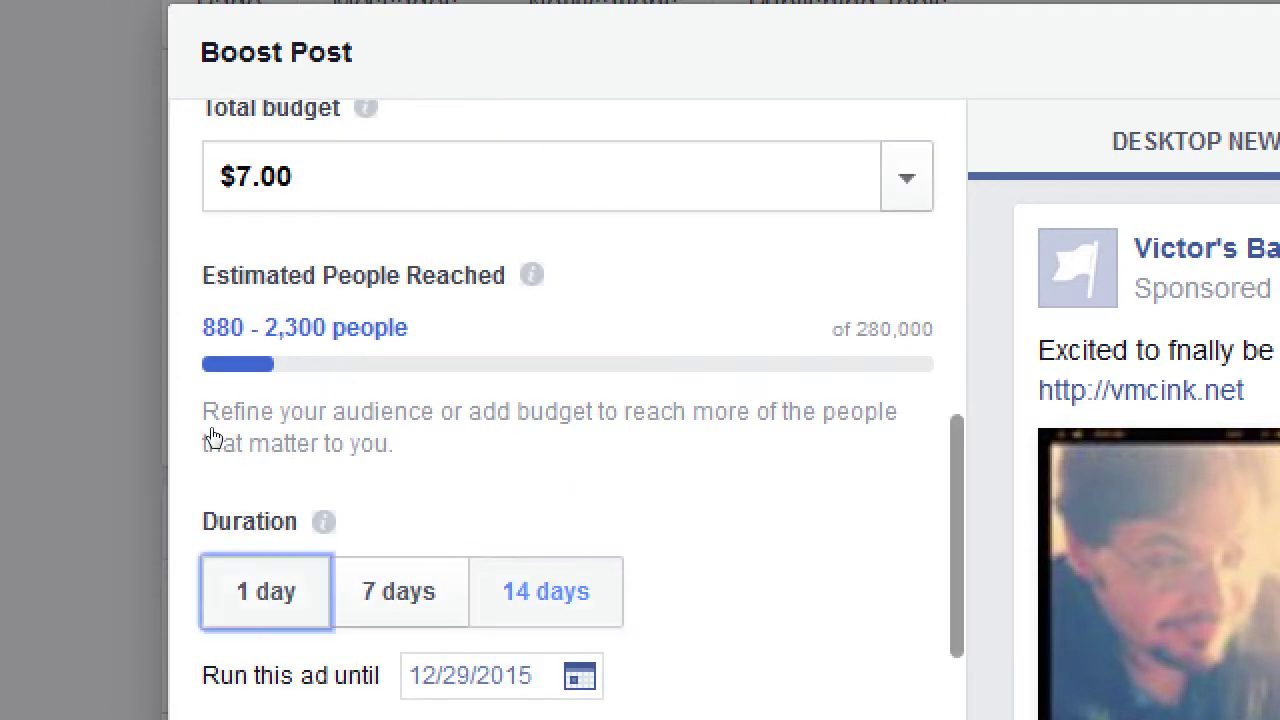
pyautogui.press('Right')
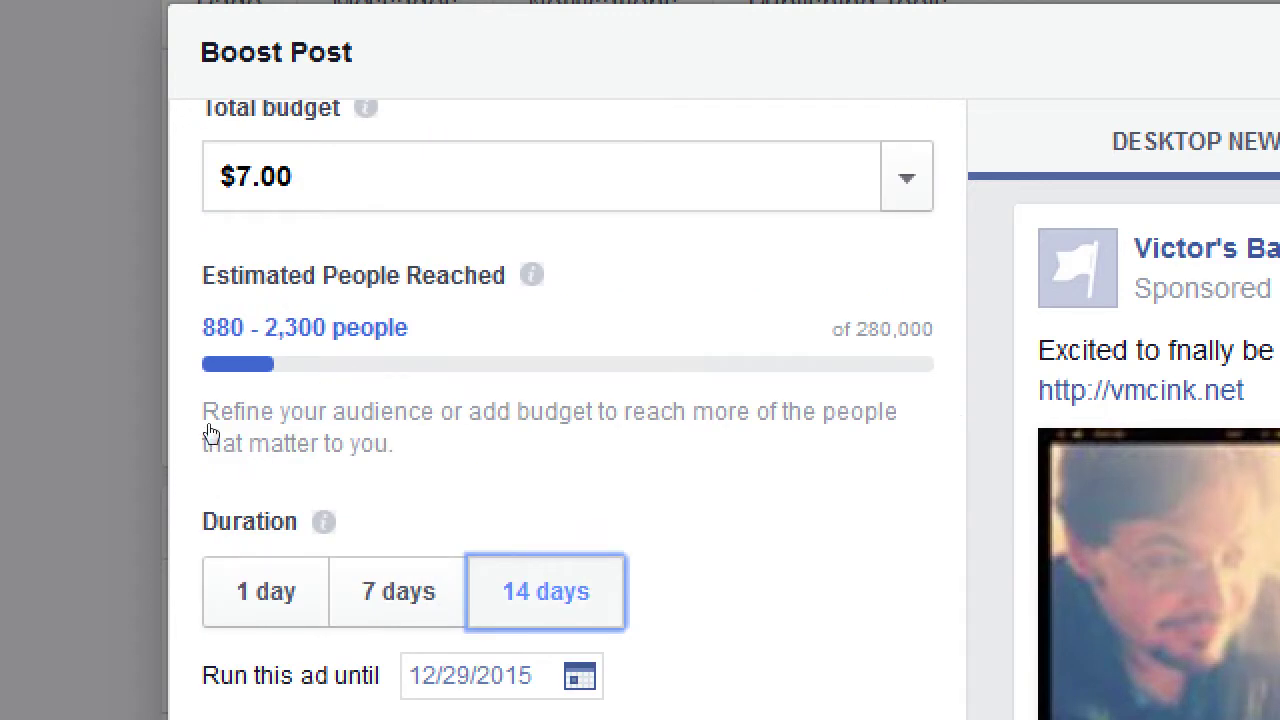
pyautogui.click(250, 450)
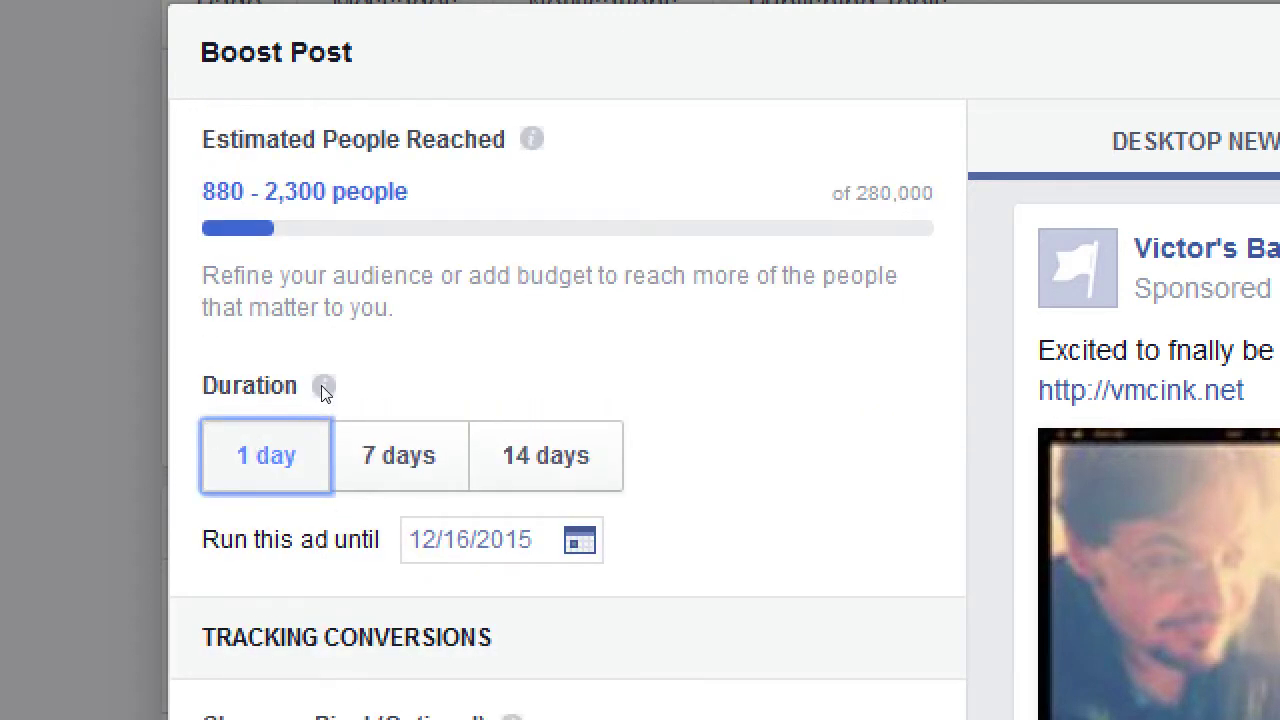
pyautogui.press('Right')
pyautogui.press('Right')
pyautogui.scroll(-2, 350, 420)
pyautogui.press('Tab')
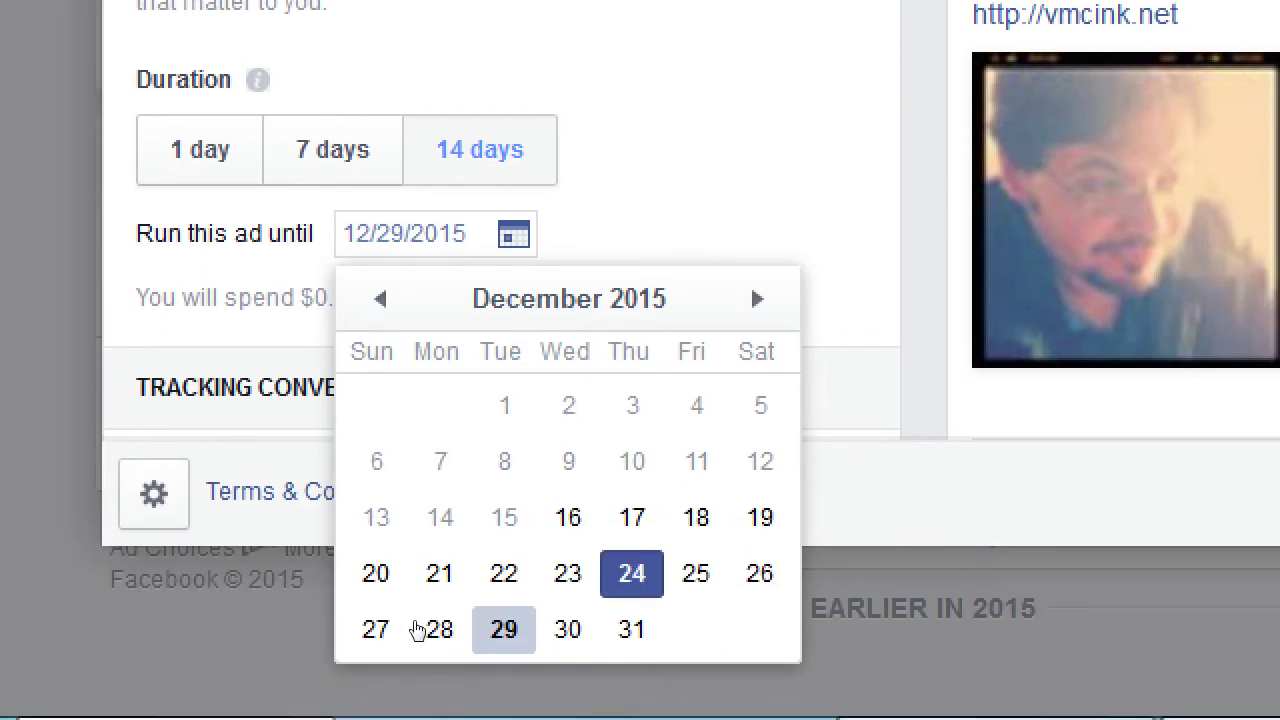
# Pick January 31, 2016 as the ad's end date in the calendar
pyautogui.press('pagedown')
pyautogui.press('Right')
pyautogui.press('Right')
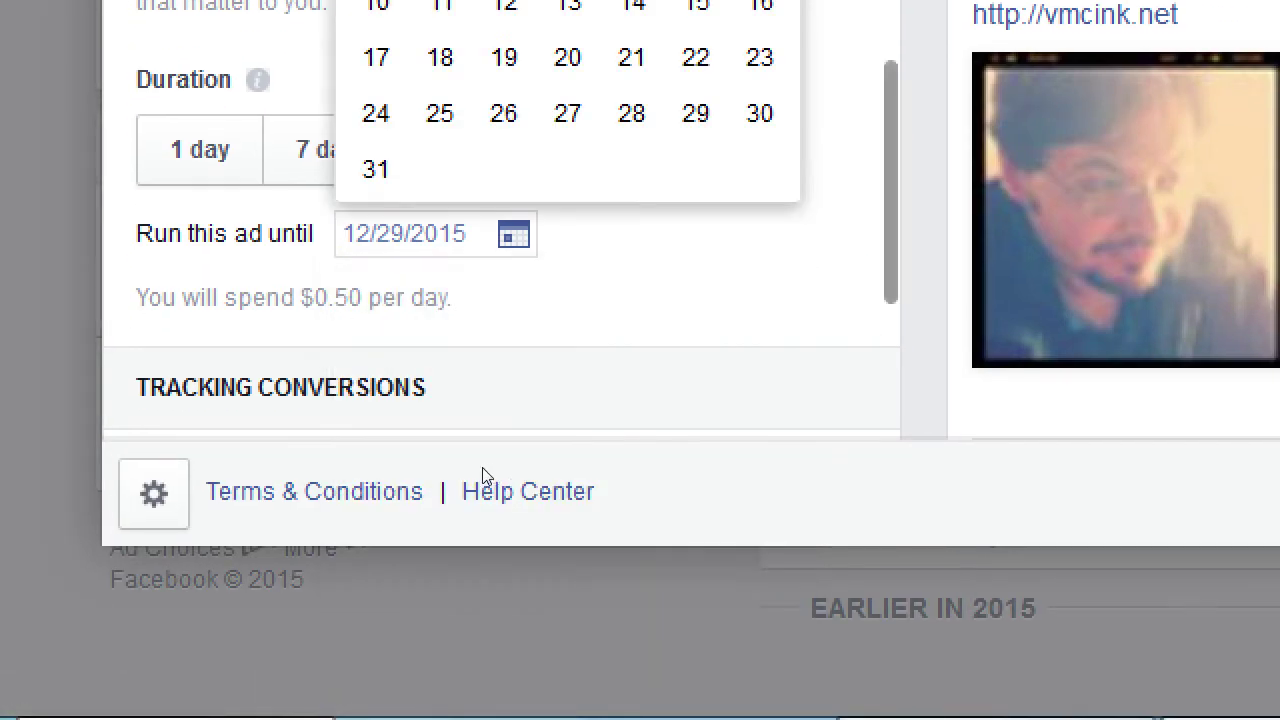
pyautogui.press('Return')
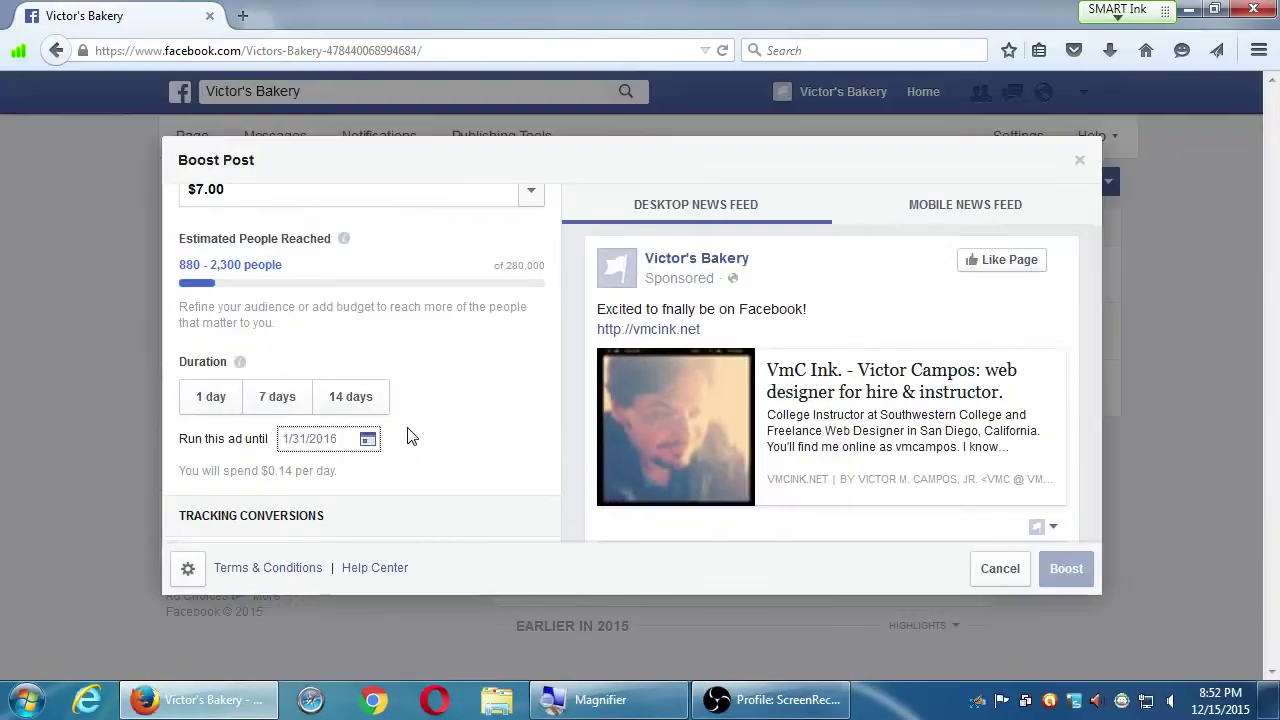
pyautogui.scroll(1, 618, 117)
pyautogui.scroll(1, 420, 380)
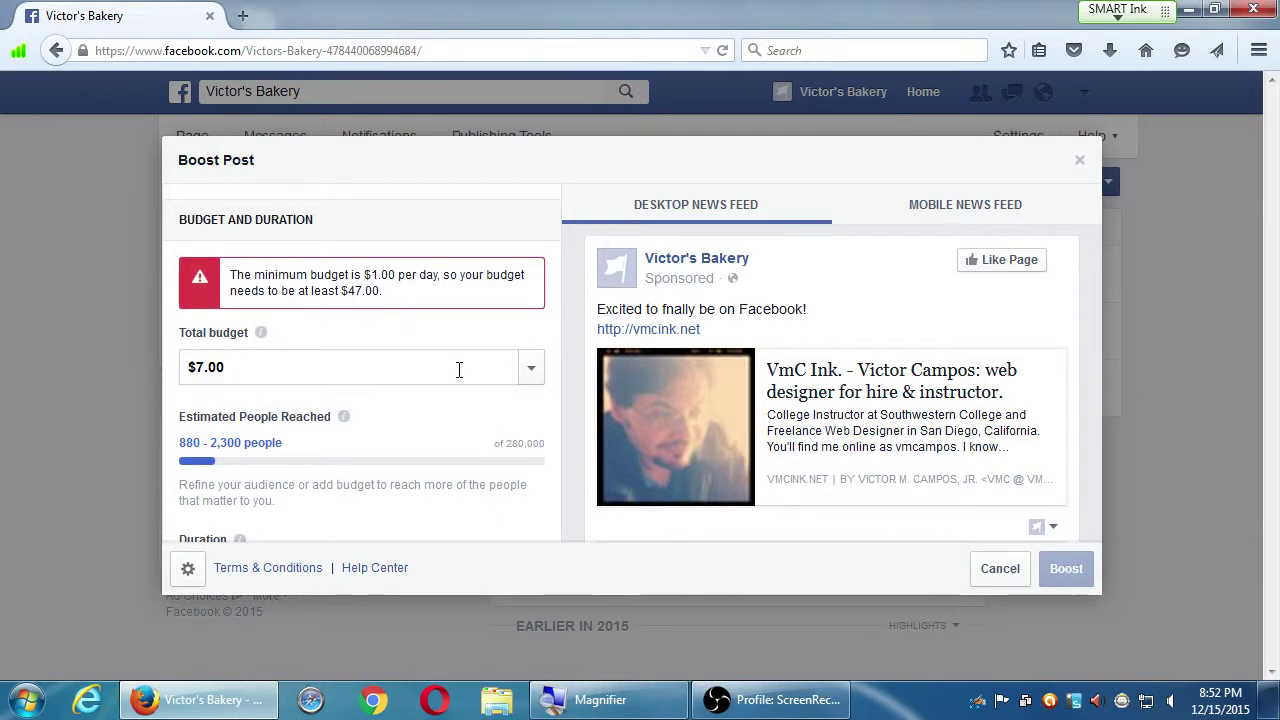
# Replace the $7.00 total budget with $50.00 and review the updated reach estimate
pyautogui.click(531, 368)
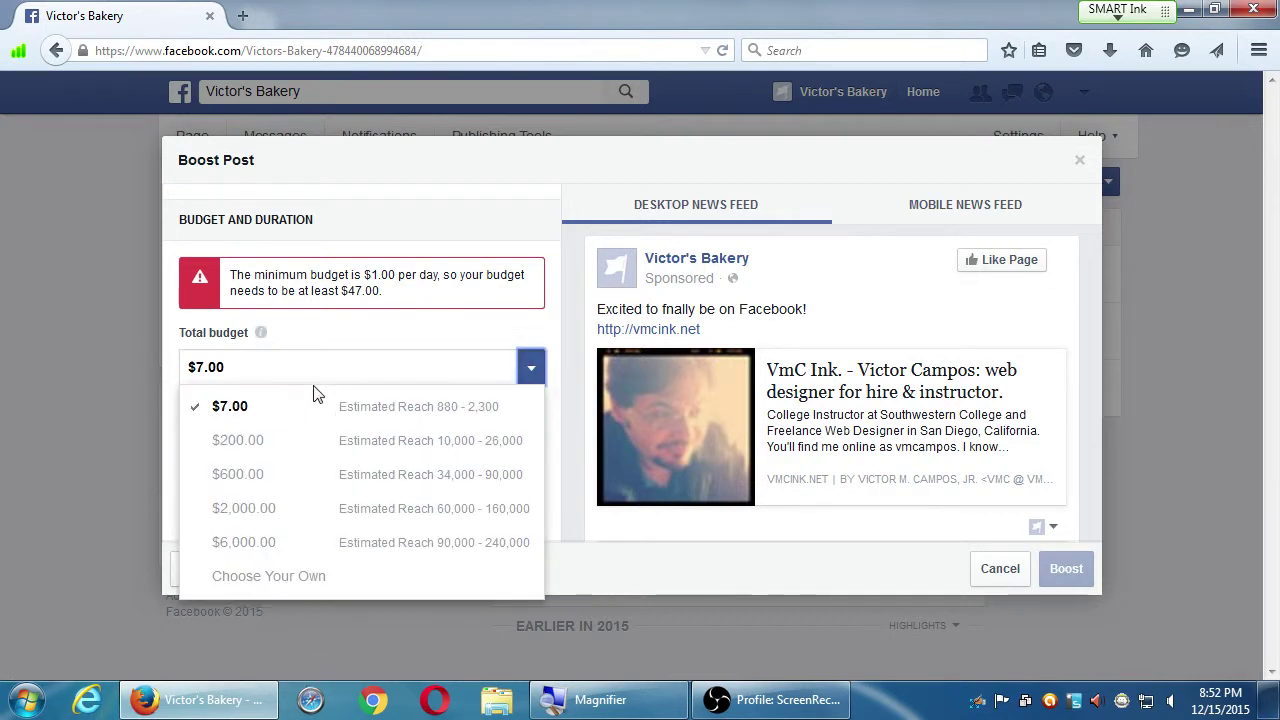
pyautogui.click(317, 376)
pyautogui.moveTo(271, 374); pyautogui.dragTo(131, 383)
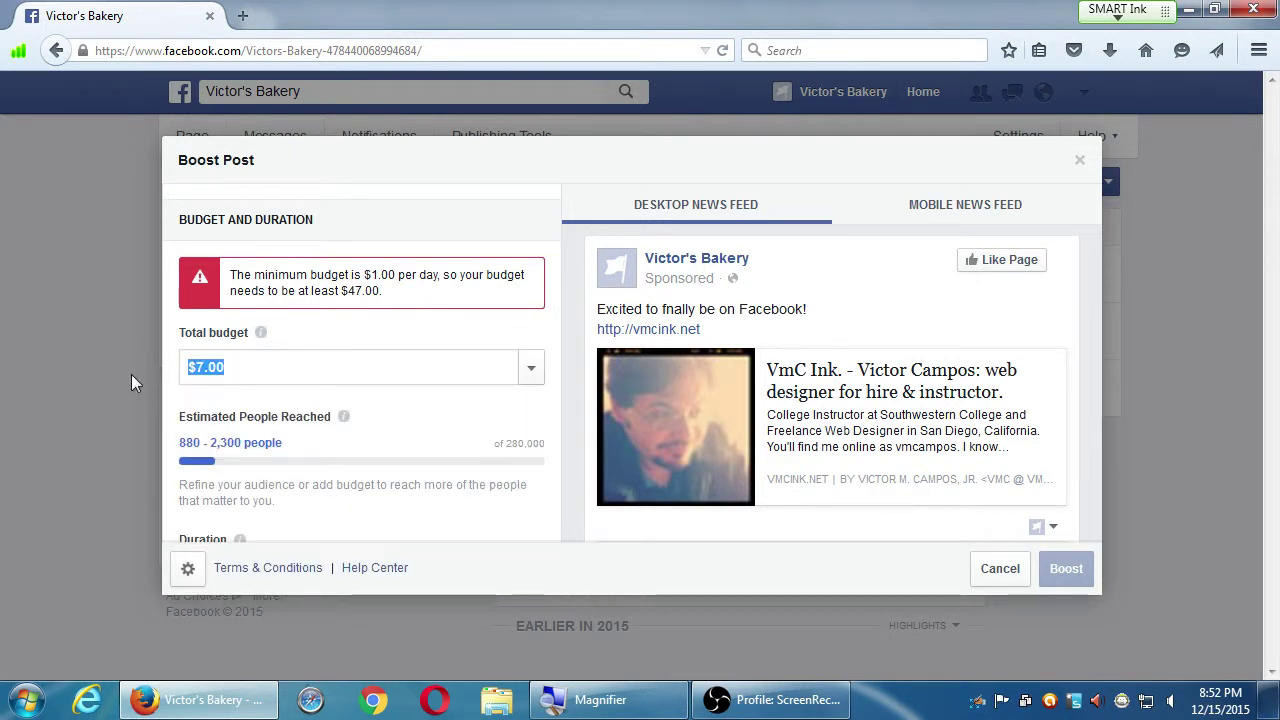
pyautogui.write('50')
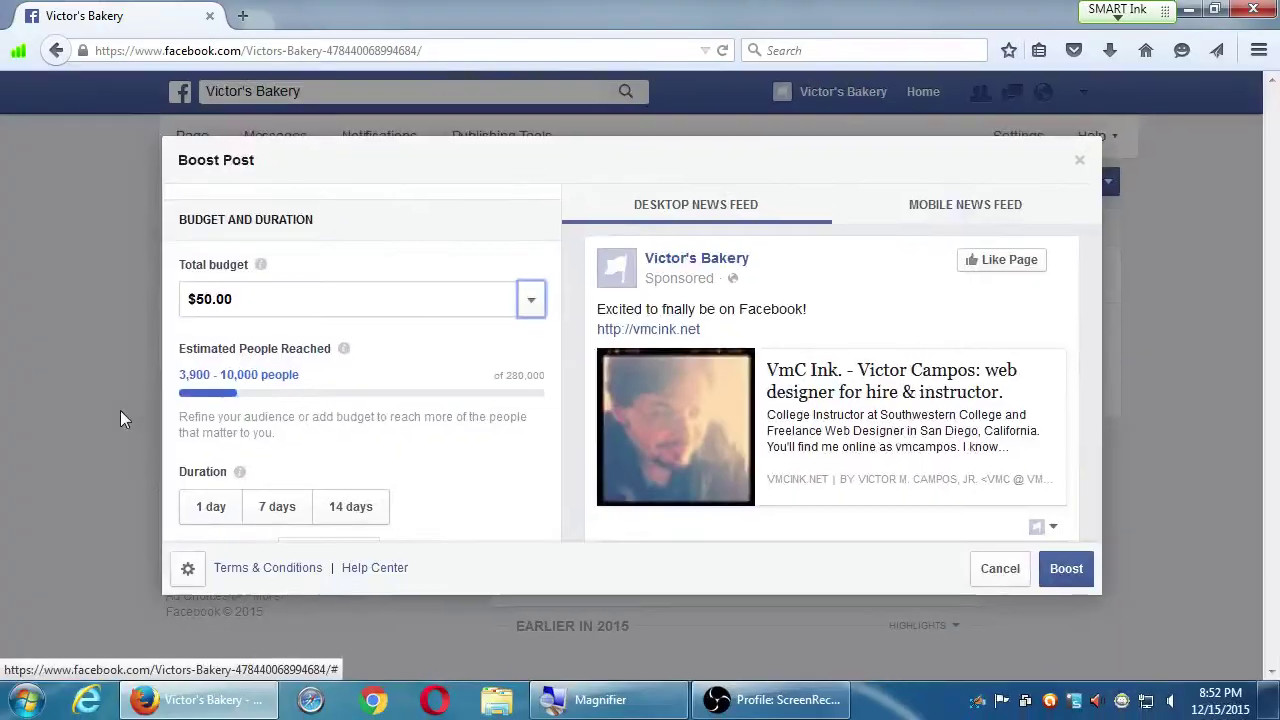
pyautogui.scroll(-1, 524, 427)
pyautogui.scroll(-3, 362, 398)
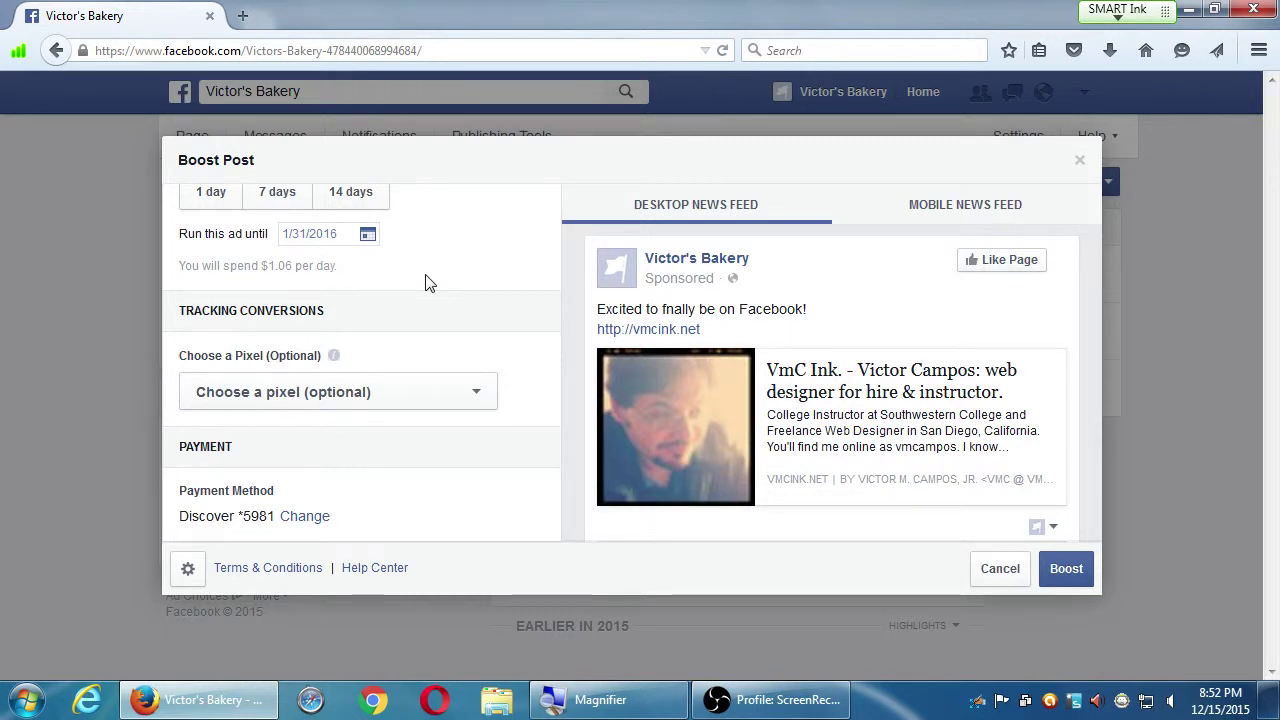
pyautogui.scroll(3, 425, 283)
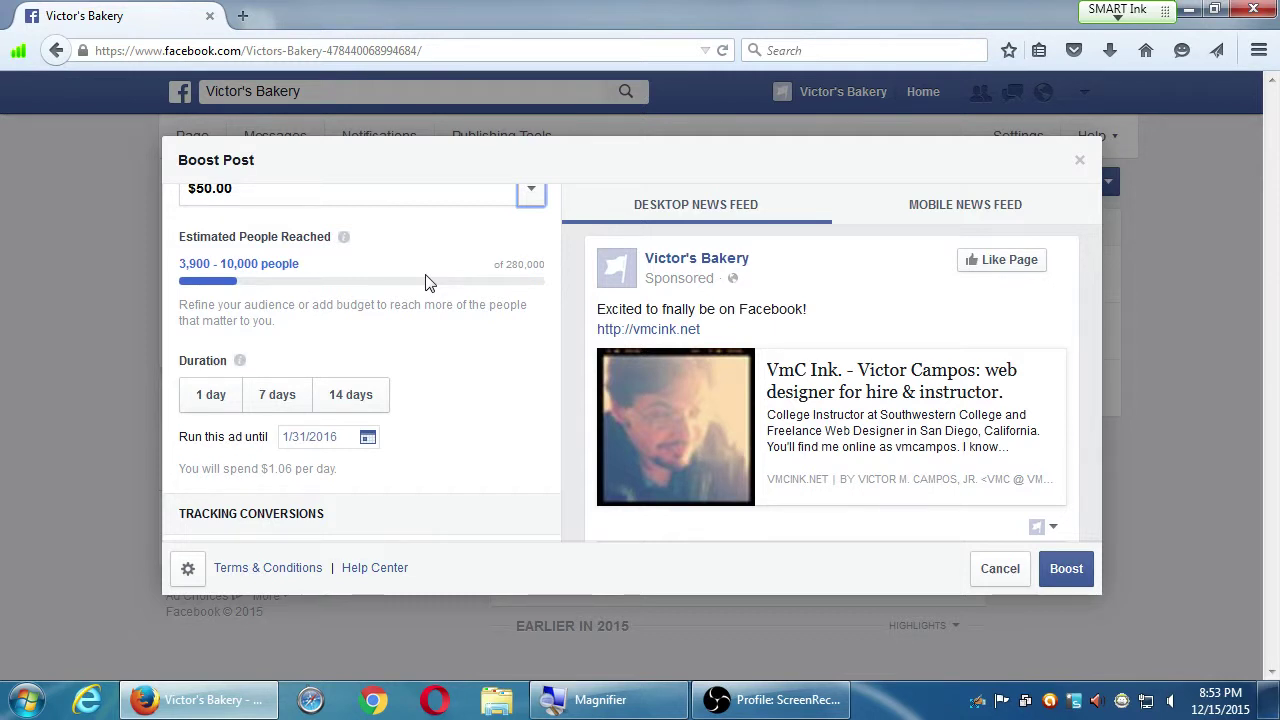
pyautogui.scroll(-1, 425, 283)
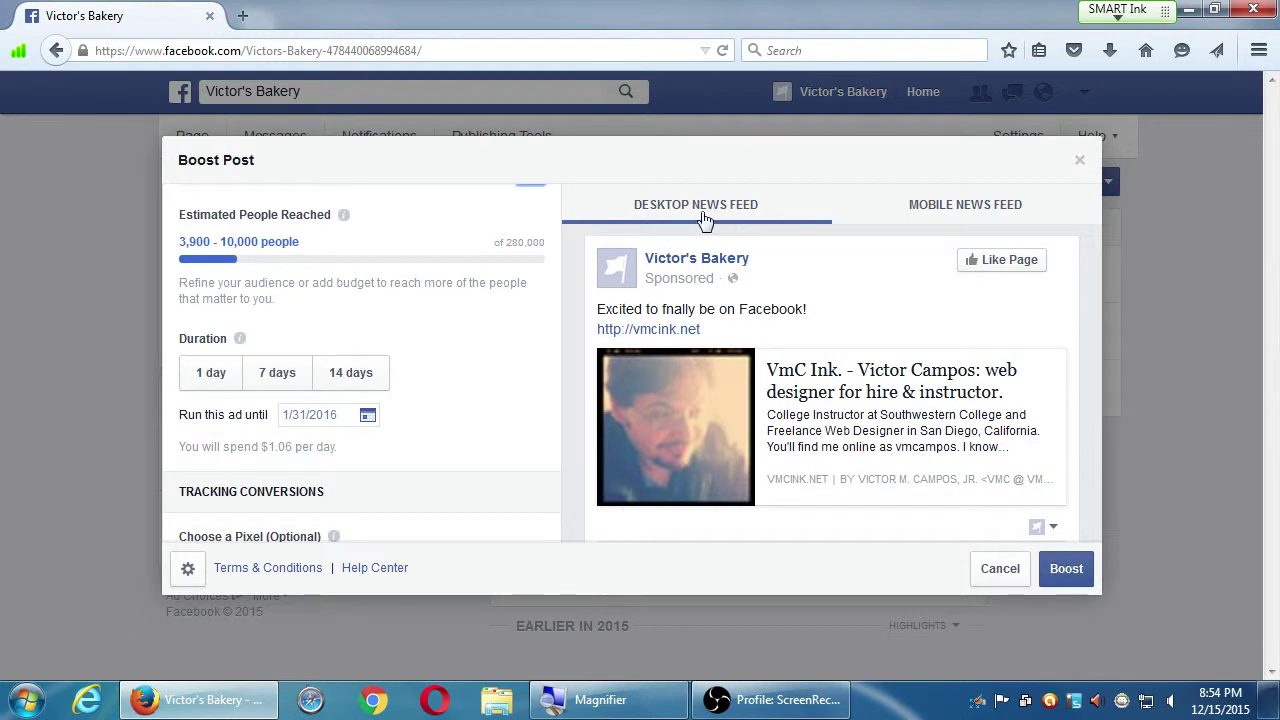
pyautogui.click(937, 215)
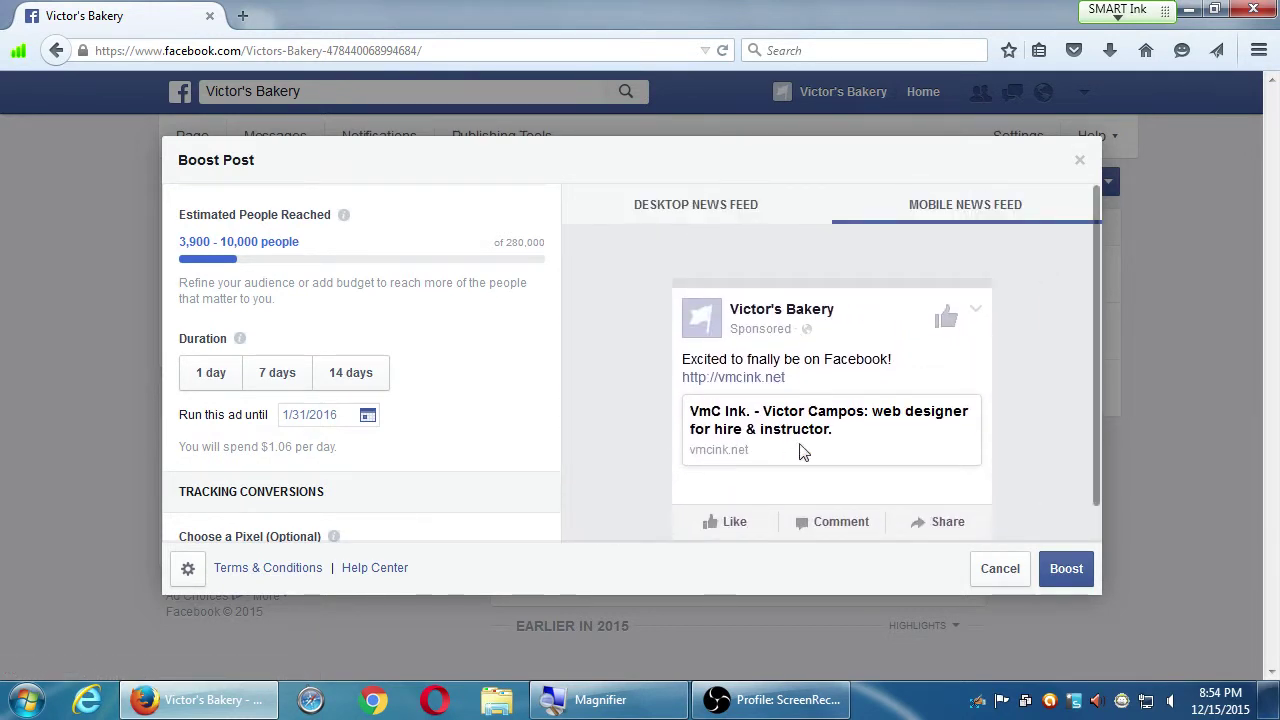
pyautogui.scroll(-1, 714, 432)
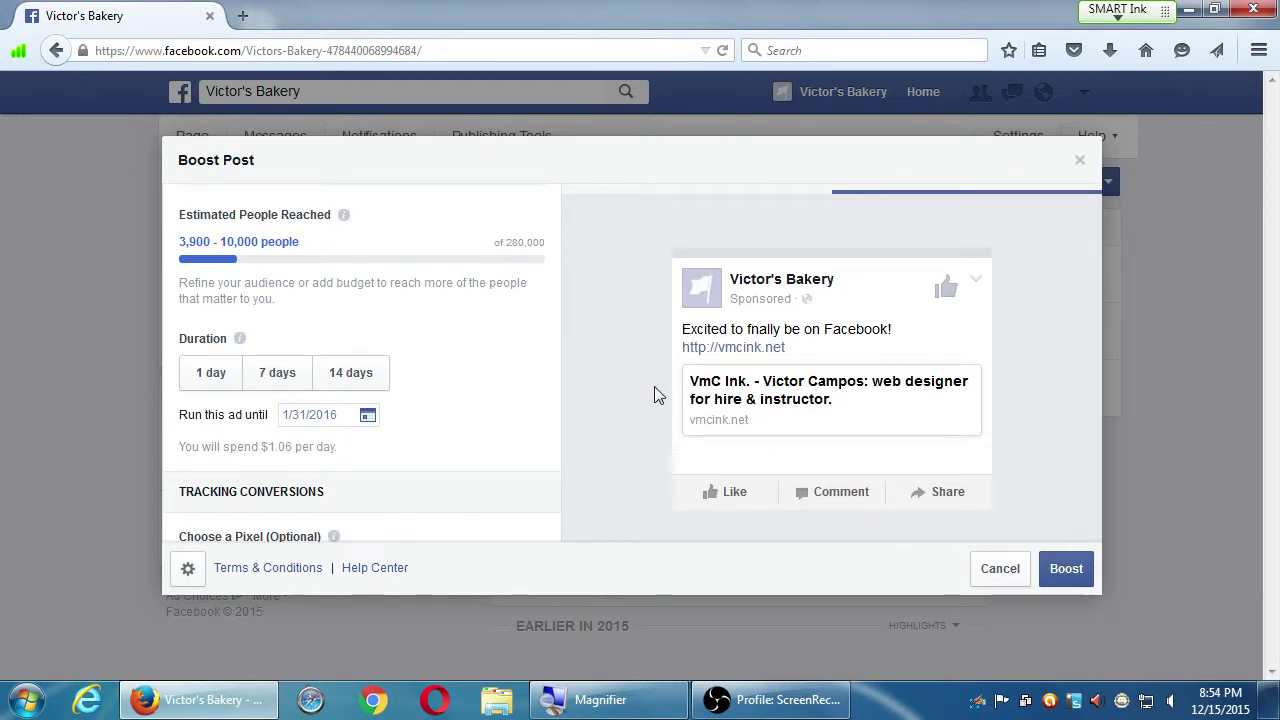
pyautogui.scroll(1, 608, 378)
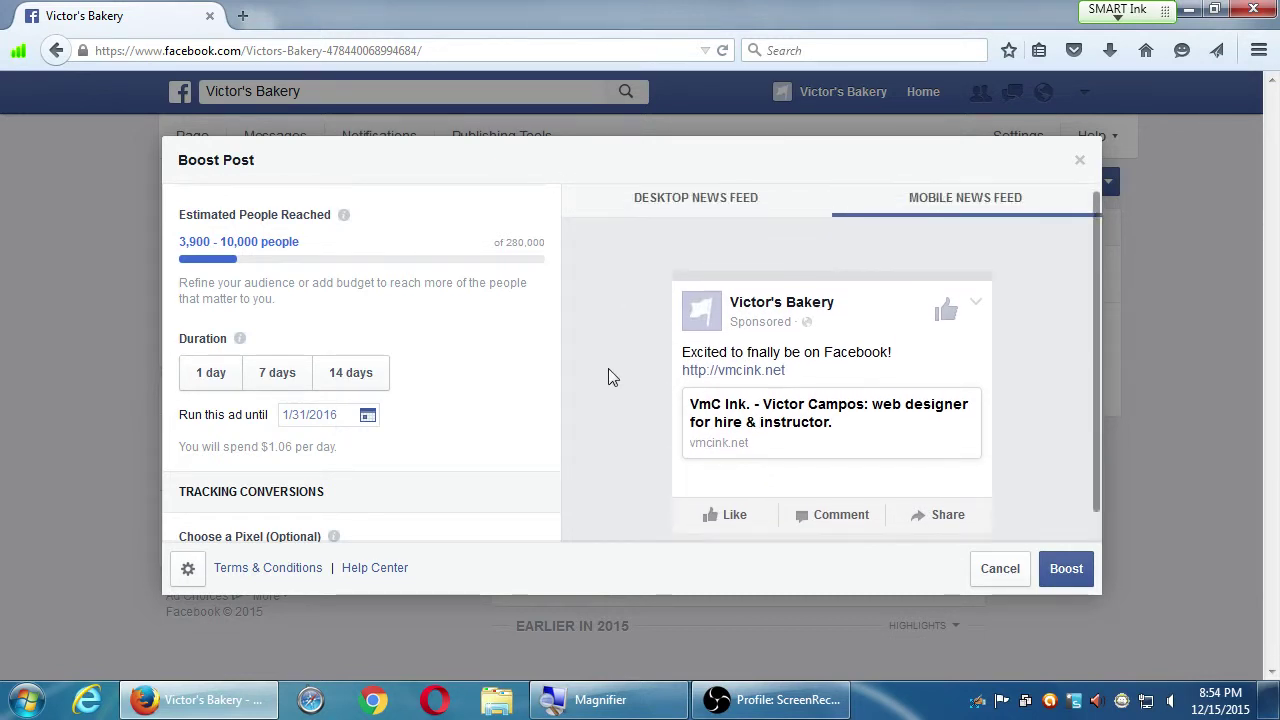
pyautogui.click(692, 205)
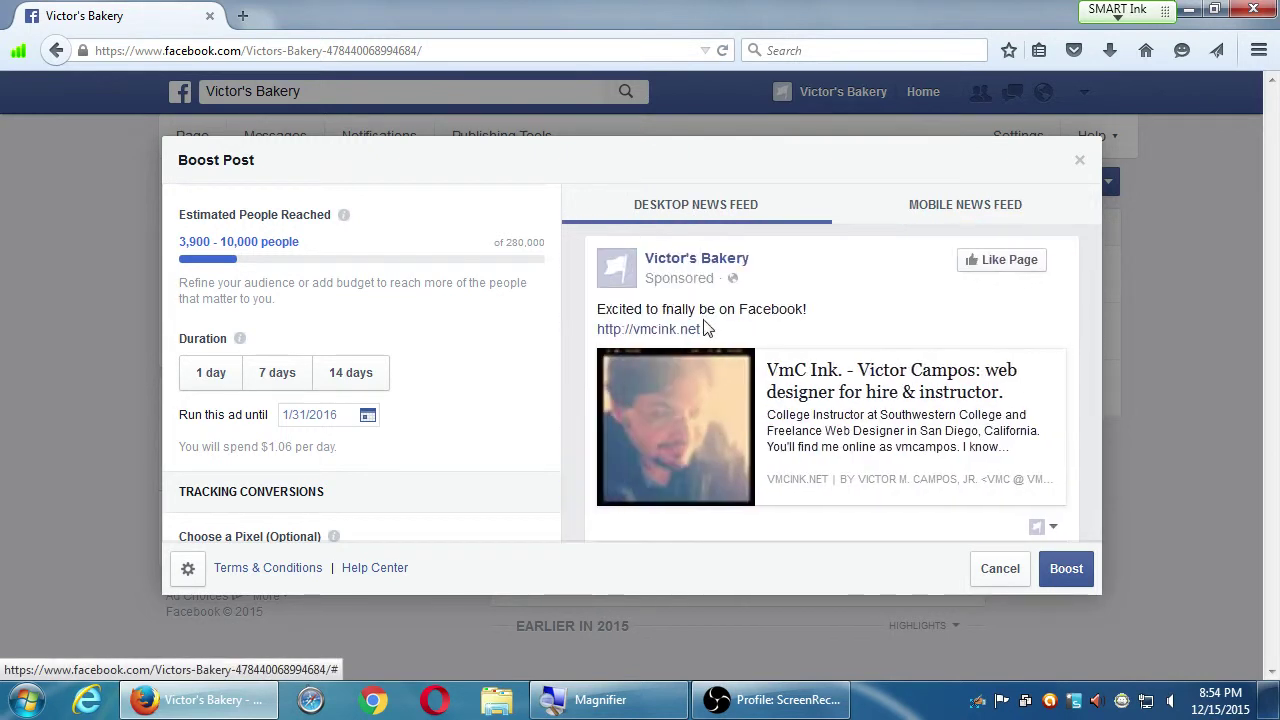
pyautogui.scroll(-2, 698, 324)
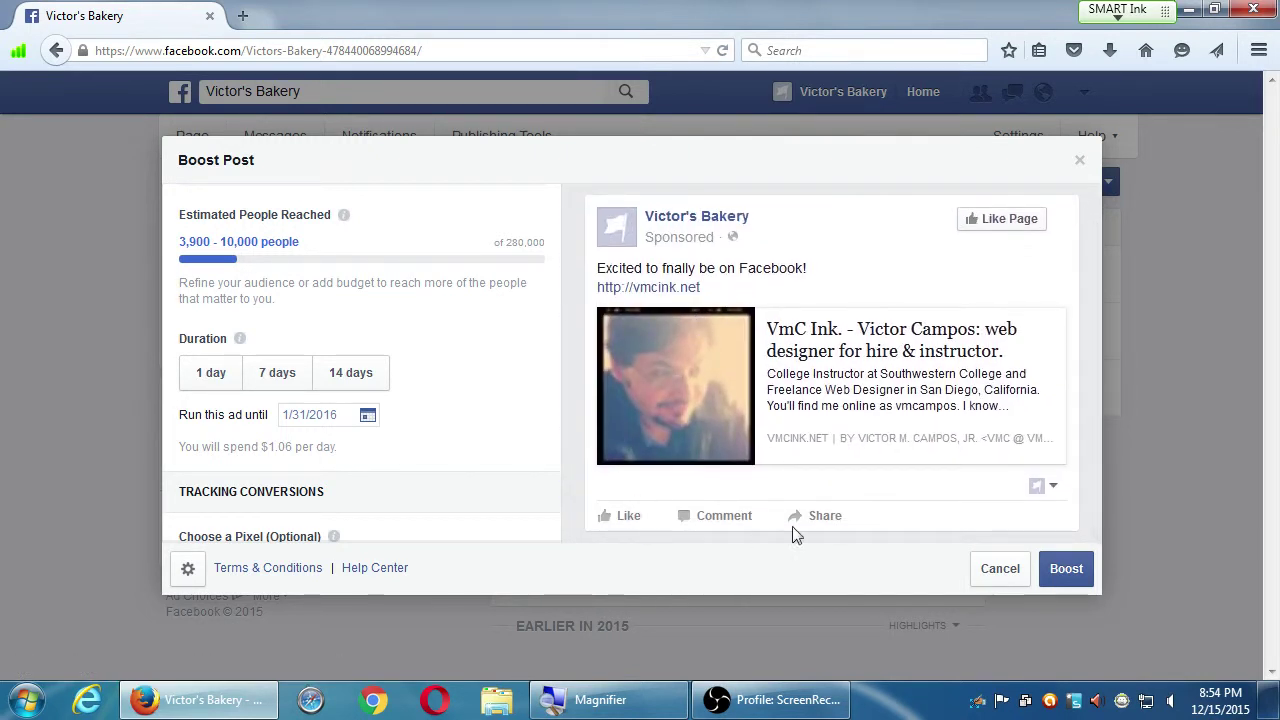
pyautogui.scroll(-3, 510, 410)
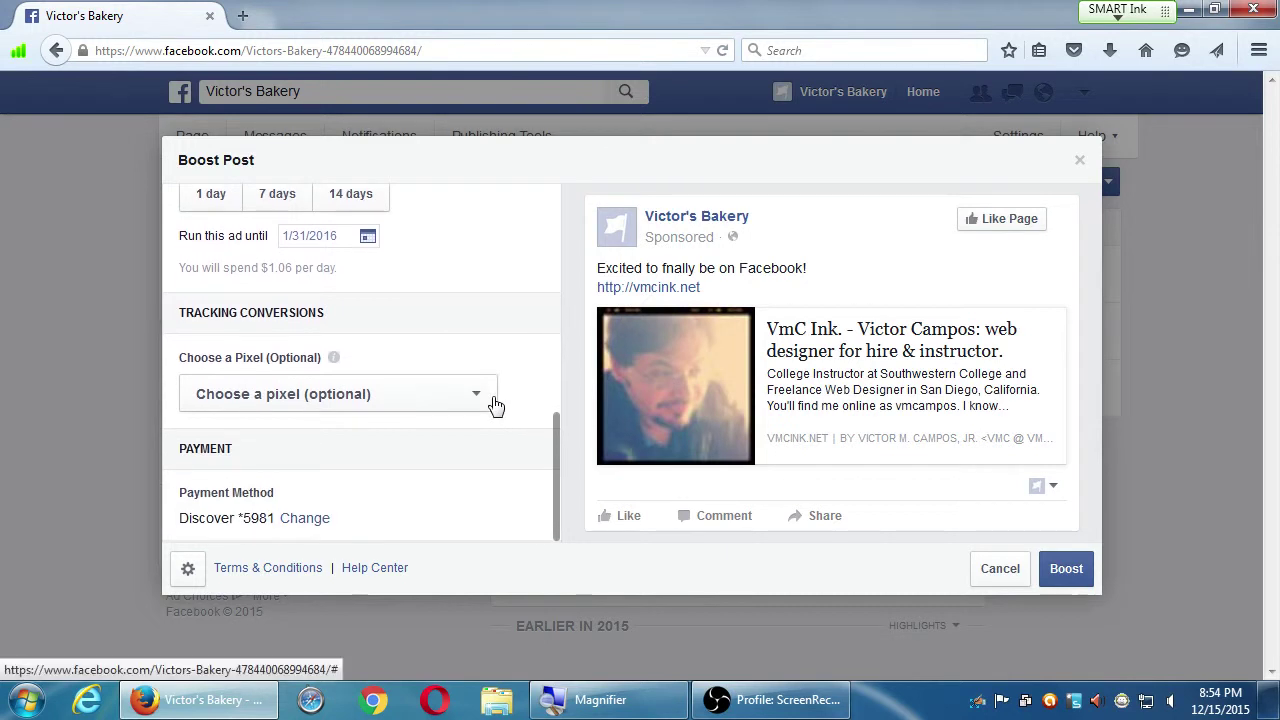
pyautogui.scroll(3, 492, 405)
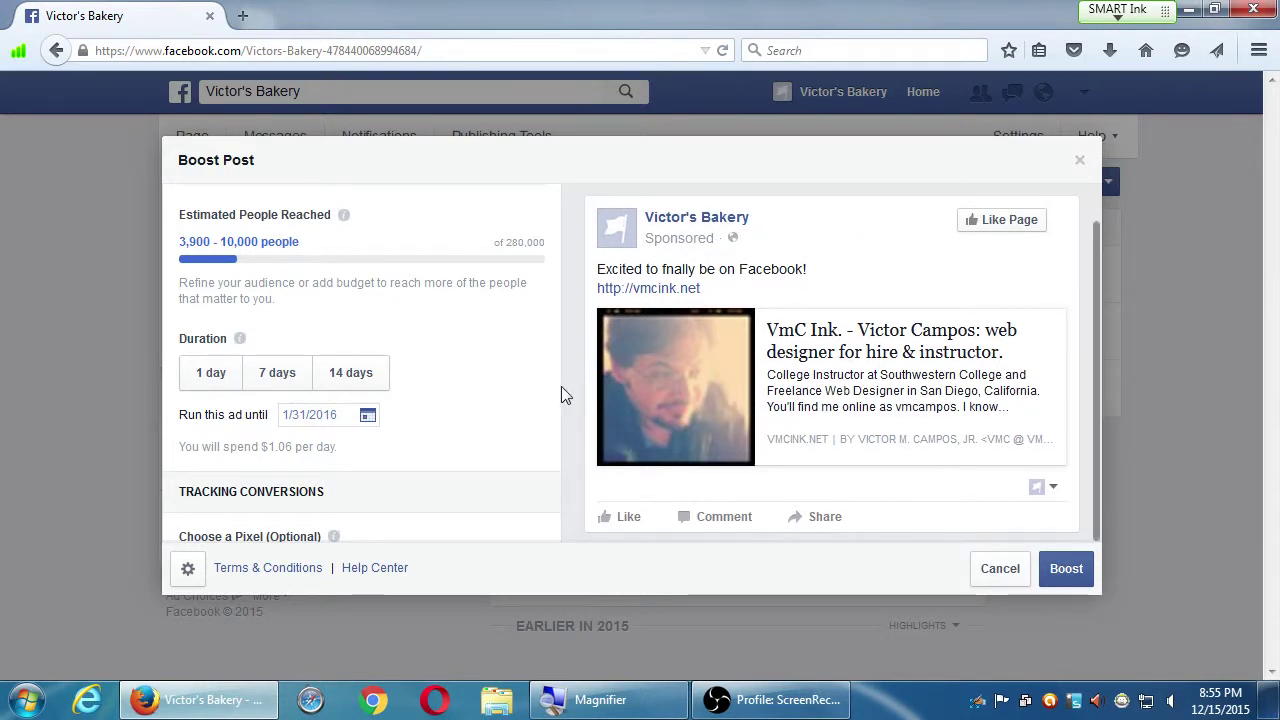
pyautogui.scroll(-1, 511, 398)
pyautogui.scroll(-2, 443, 406)
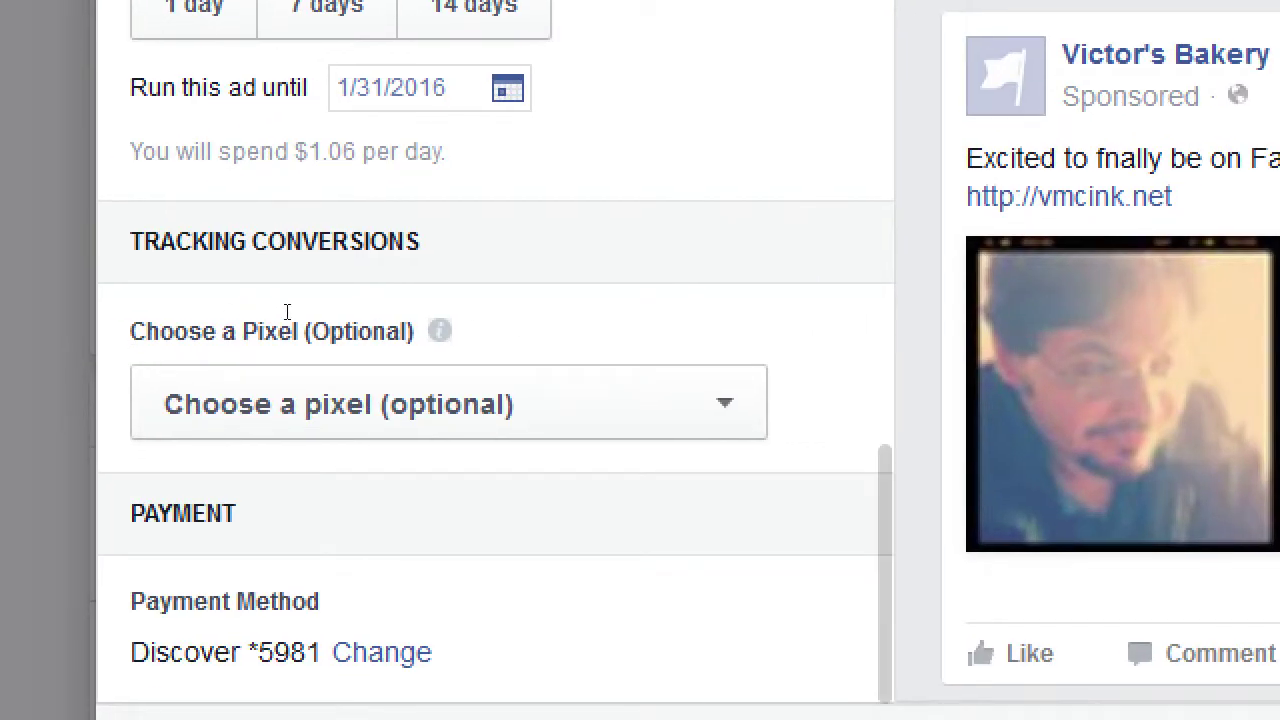
pyautogui.moveTo(162, 342); pyautogui.dragTo(295, 352)
pyautogui.click(295, 352)
pyautogui.click(283, 402)
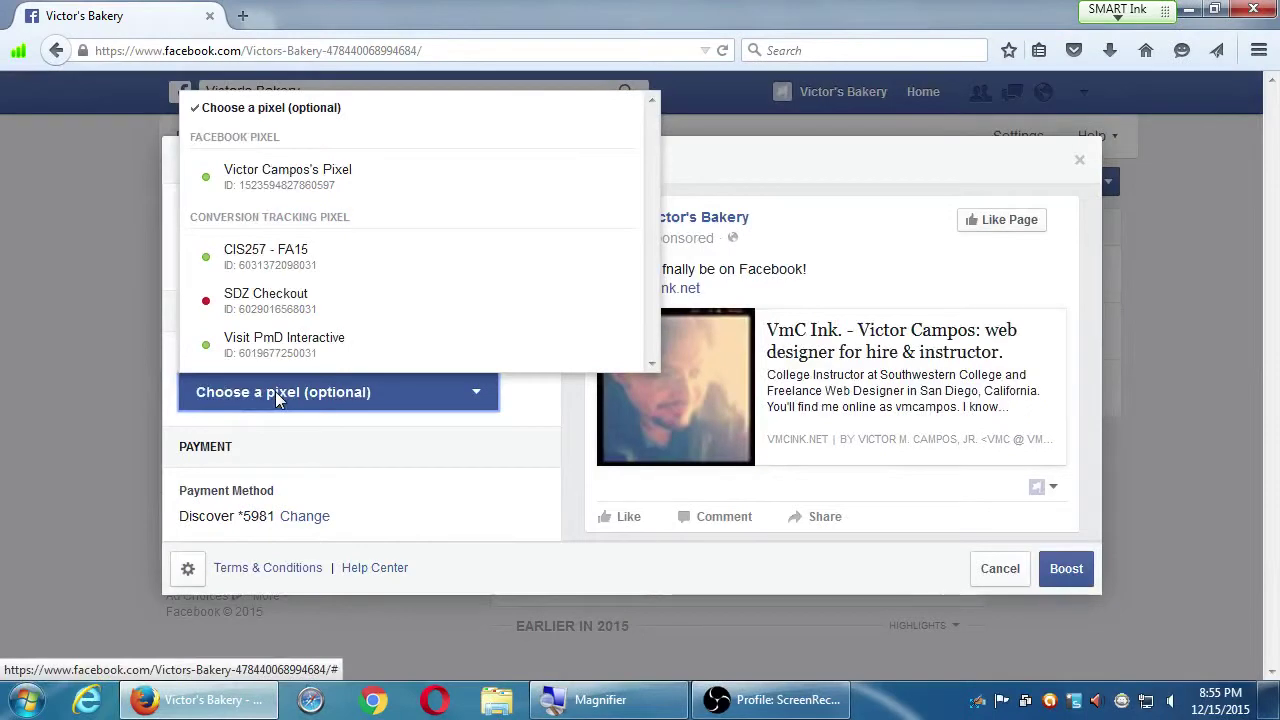
pyautogui.click(278, 398)
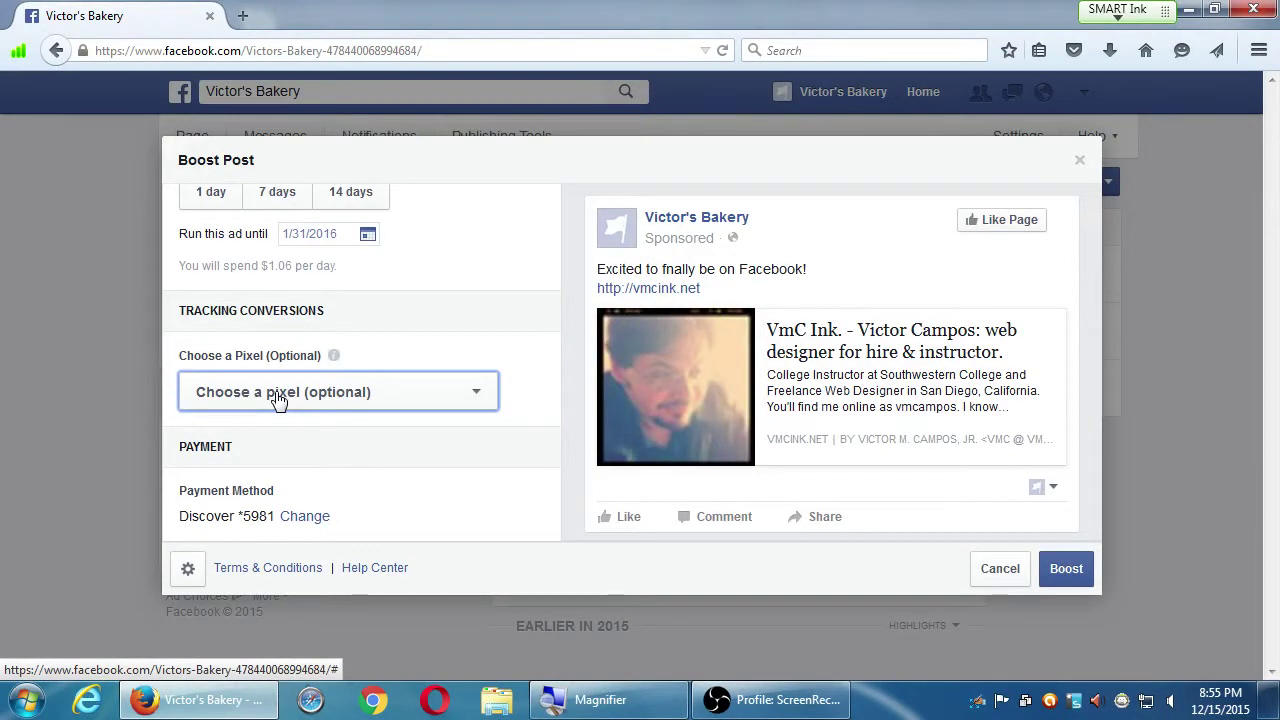
pyautogui.click(278, 398)
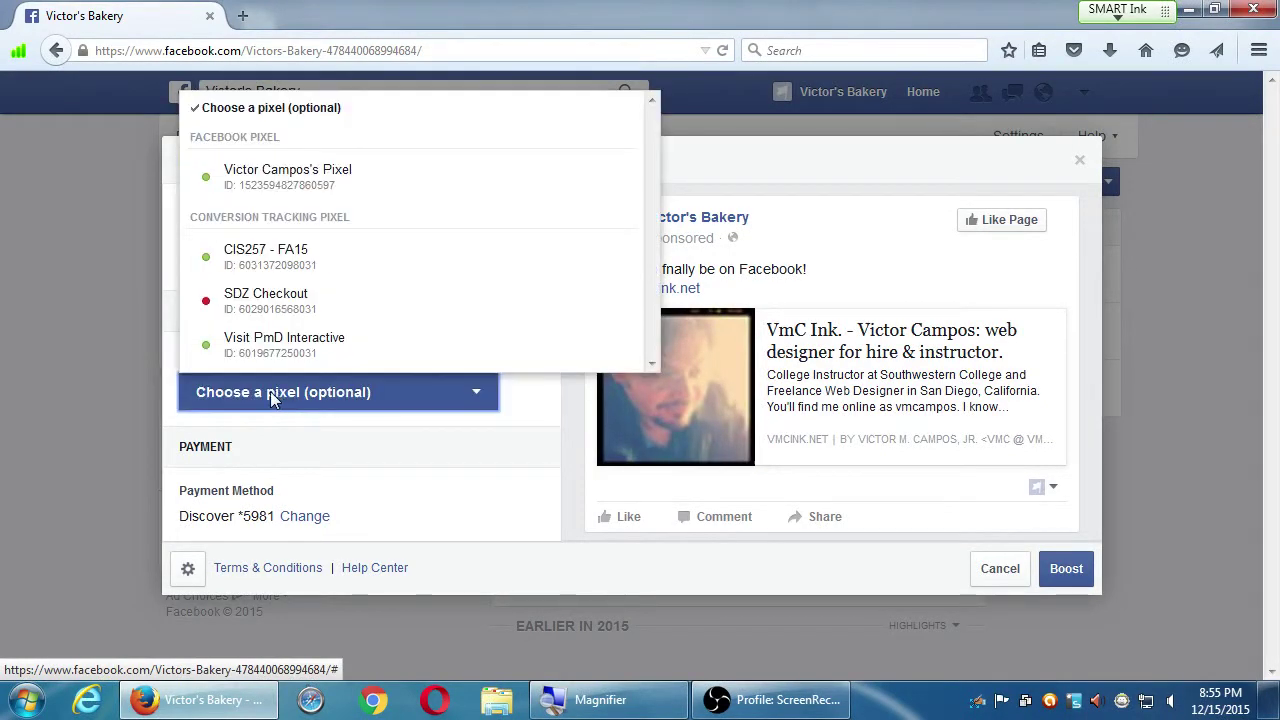
pyautogui.click(274, 397)
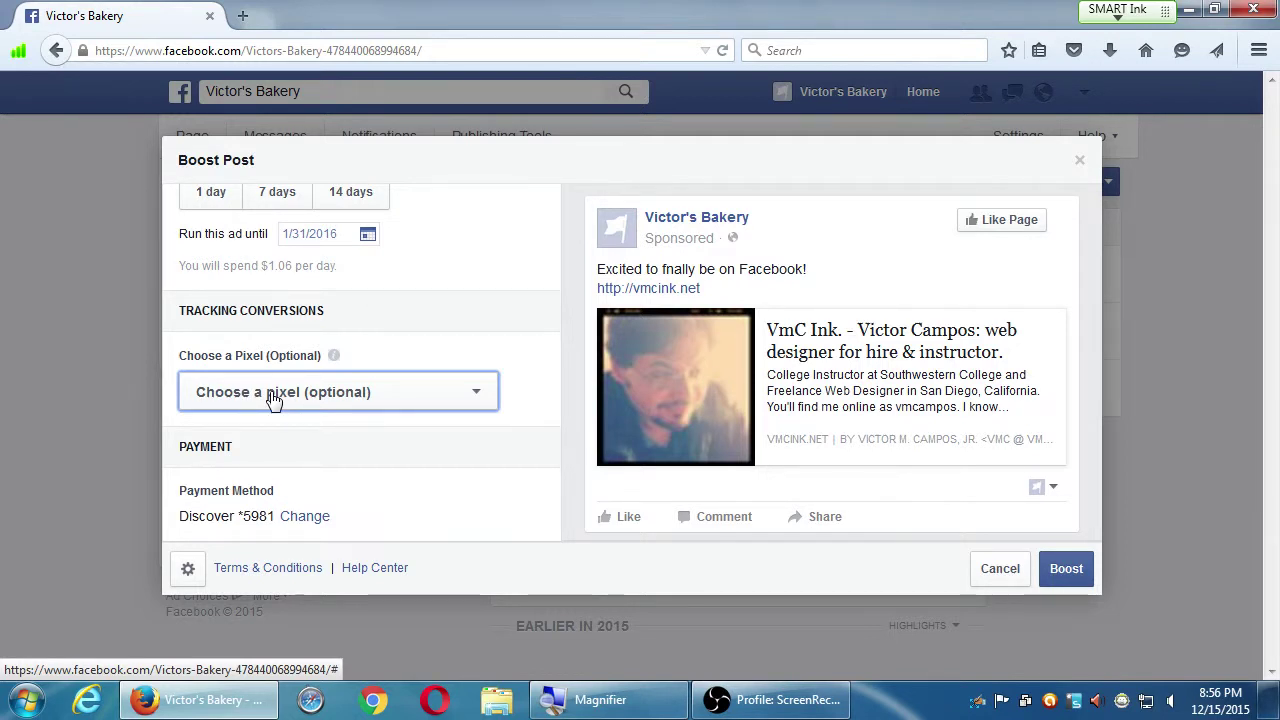
pyautogui.moveTo(334, 358)
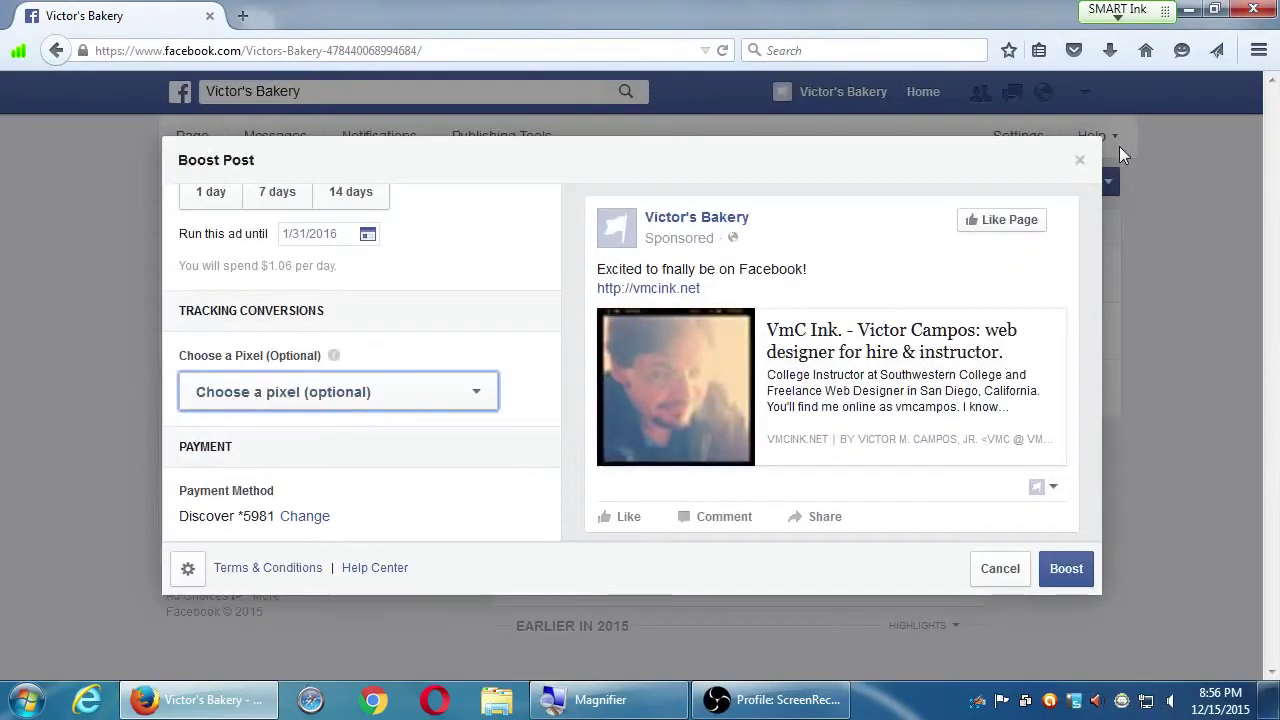
pyautogui.click(433, 392)
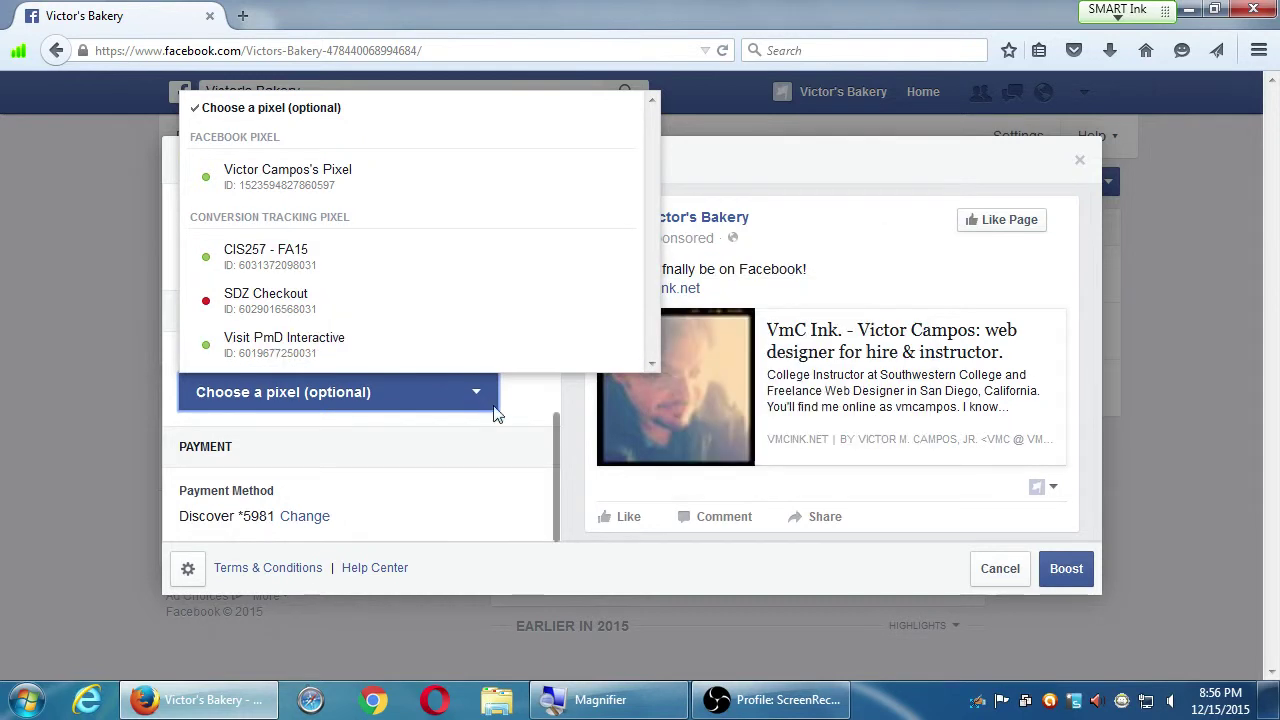
pyautogui.click(569, 397)
pyautogui.moveTo(334, 356)
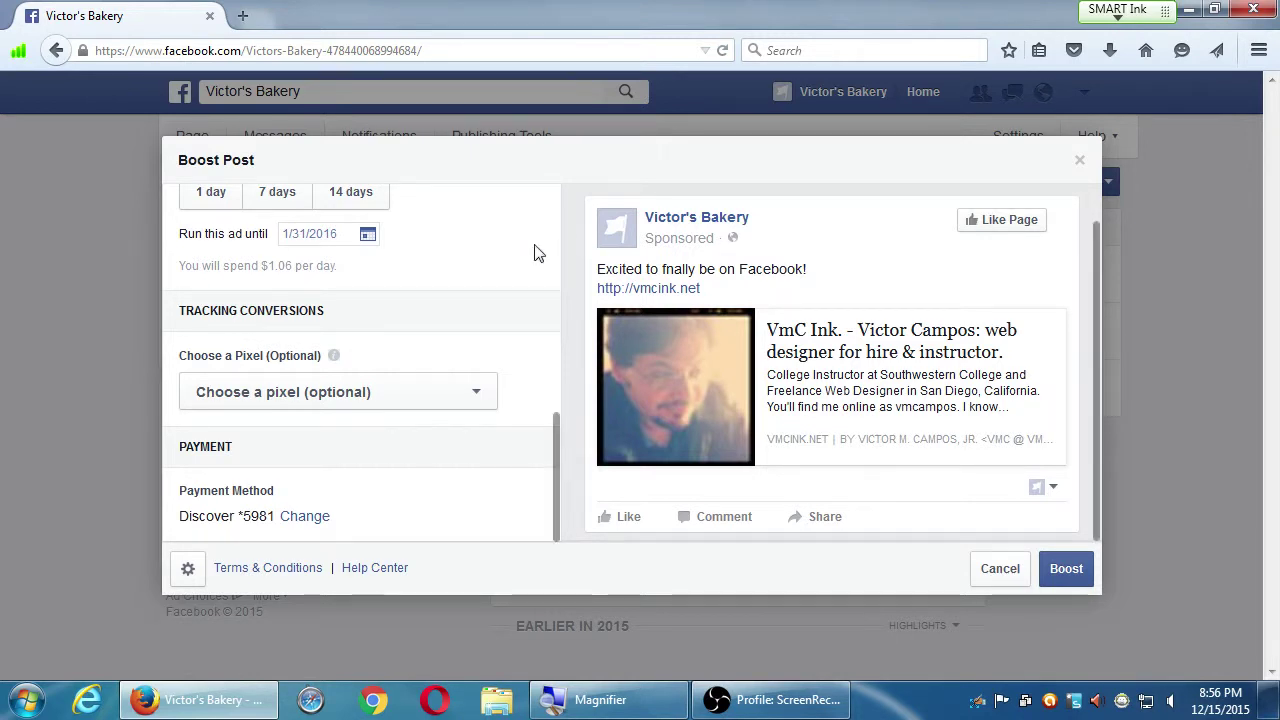
pyautogui.scroll(3, 520, 262)
pyautogui.scroll(5, 518, 272)
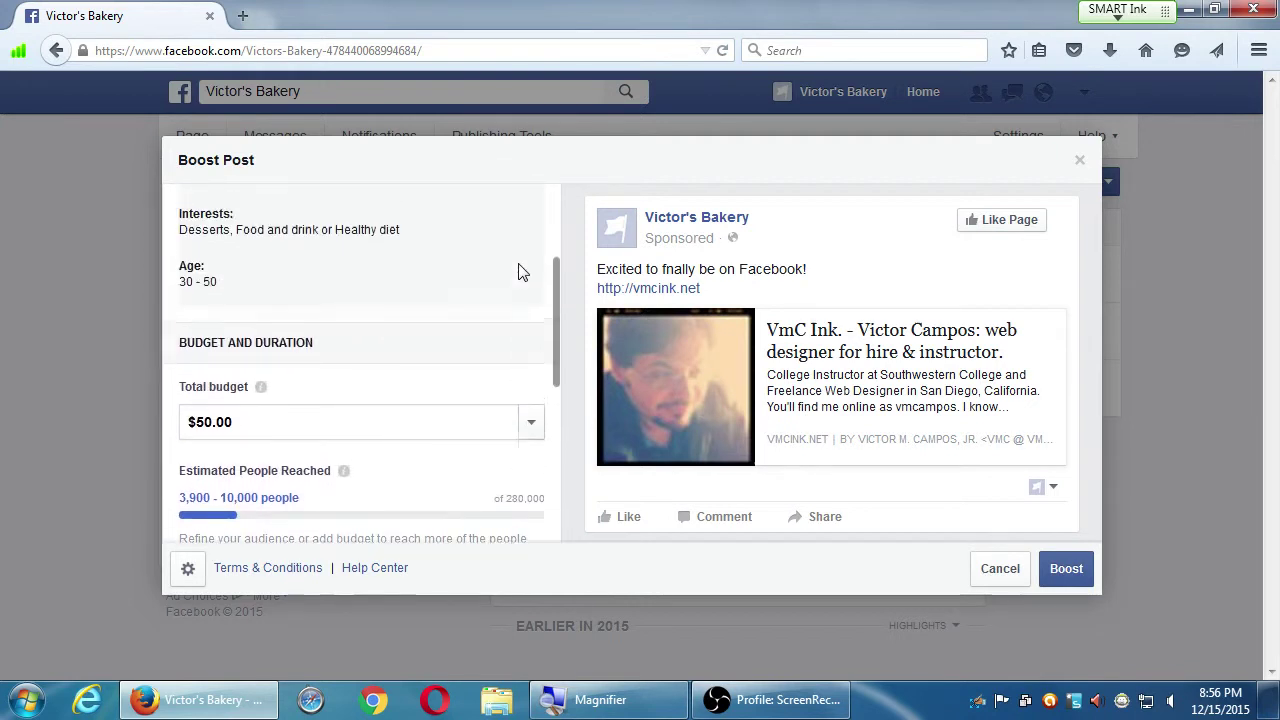
pyautogui.scroll(-6, 518, 272)
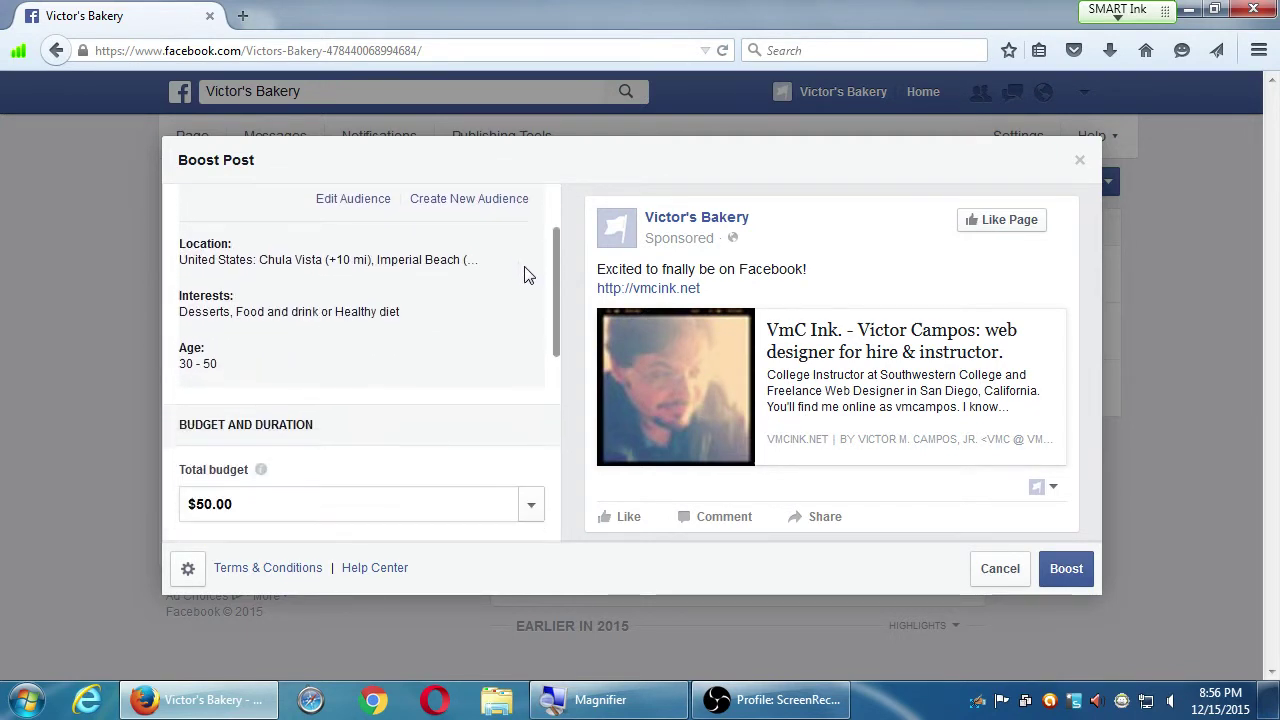
pyautogui.scroll(-1, 521, 272)
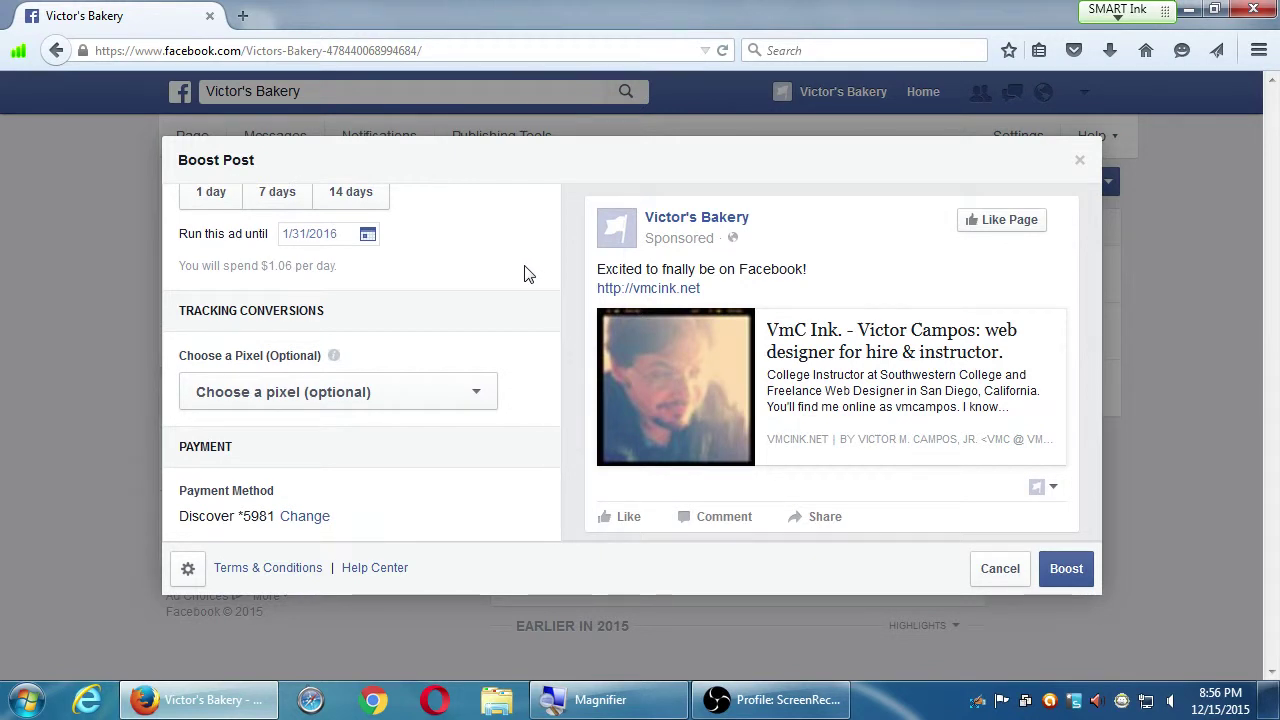
pyautogui.scroll(-1, 526, 272)
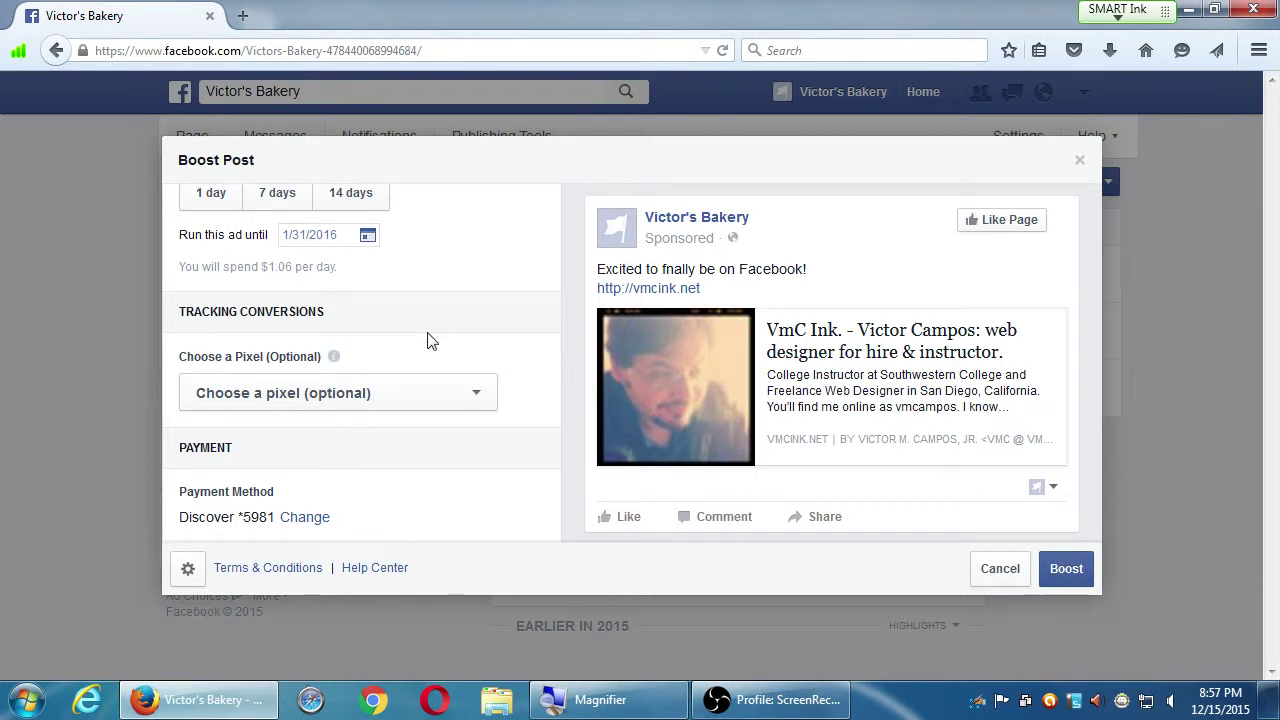
pyautogui.scroll(1, 431, 340)
pyautogui.scroll(-1, 363, 468)
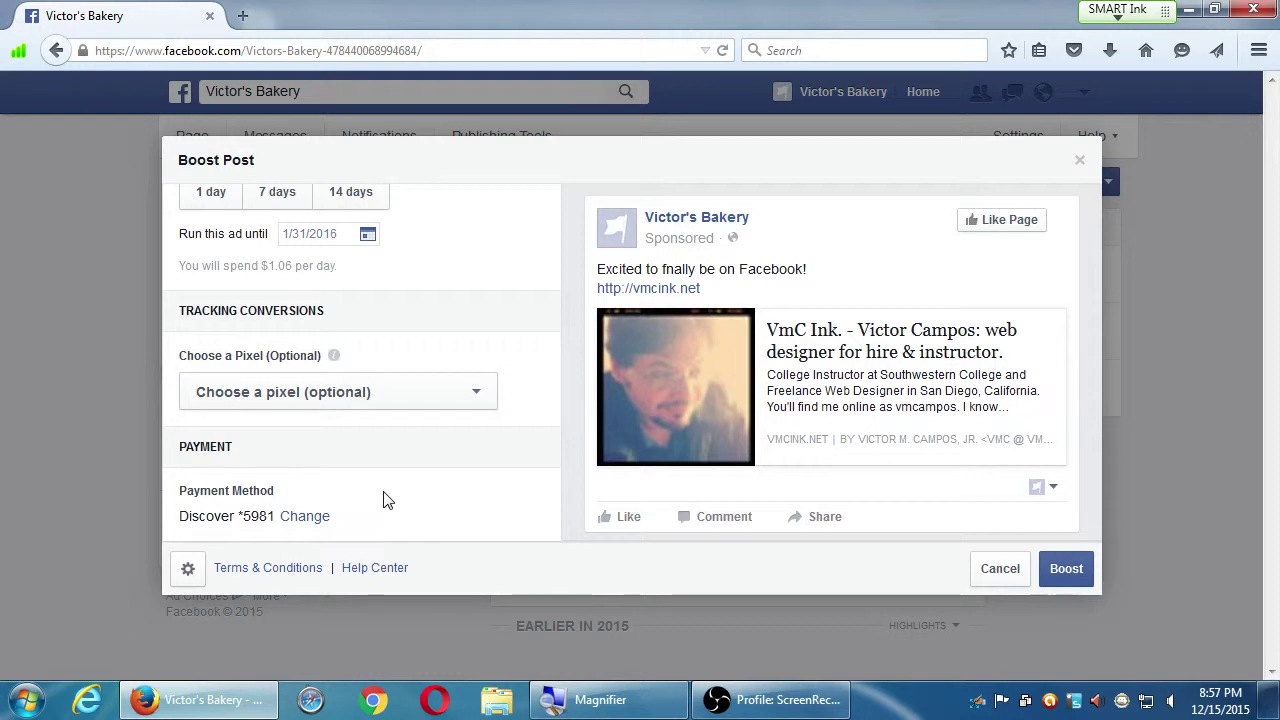
pyautogui.scroll(10, 387, 500)
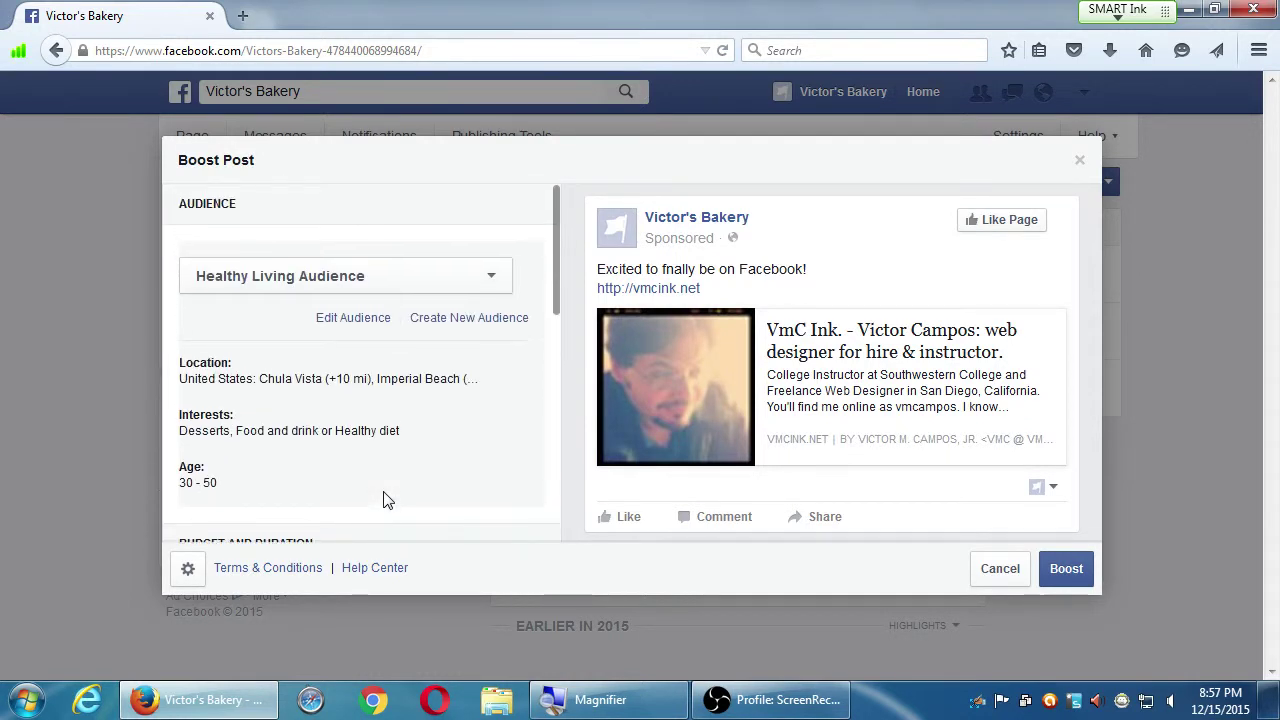
pyautogui.scroll(-3, 466, 494)
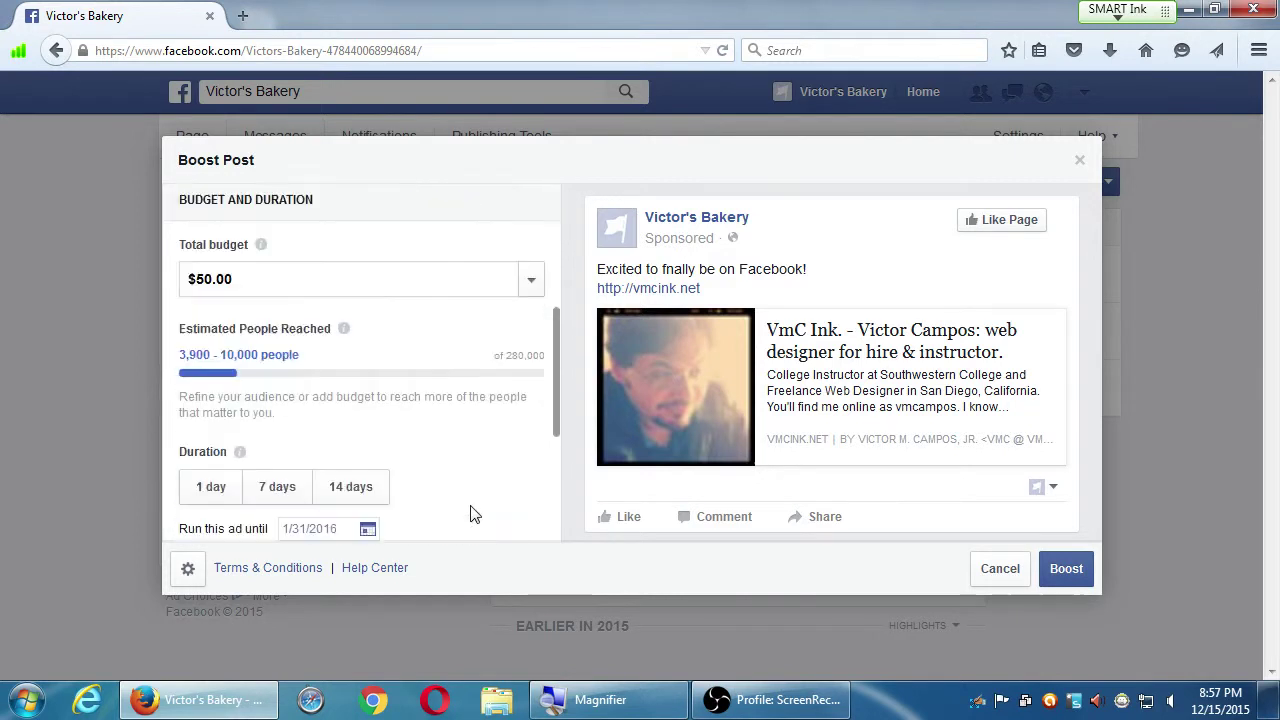
pyautogui.scroll(-3, 386, 517)
pyautogui.scroll(3, 400, 517)
pyautogui.scroll(-4, 391, 517)
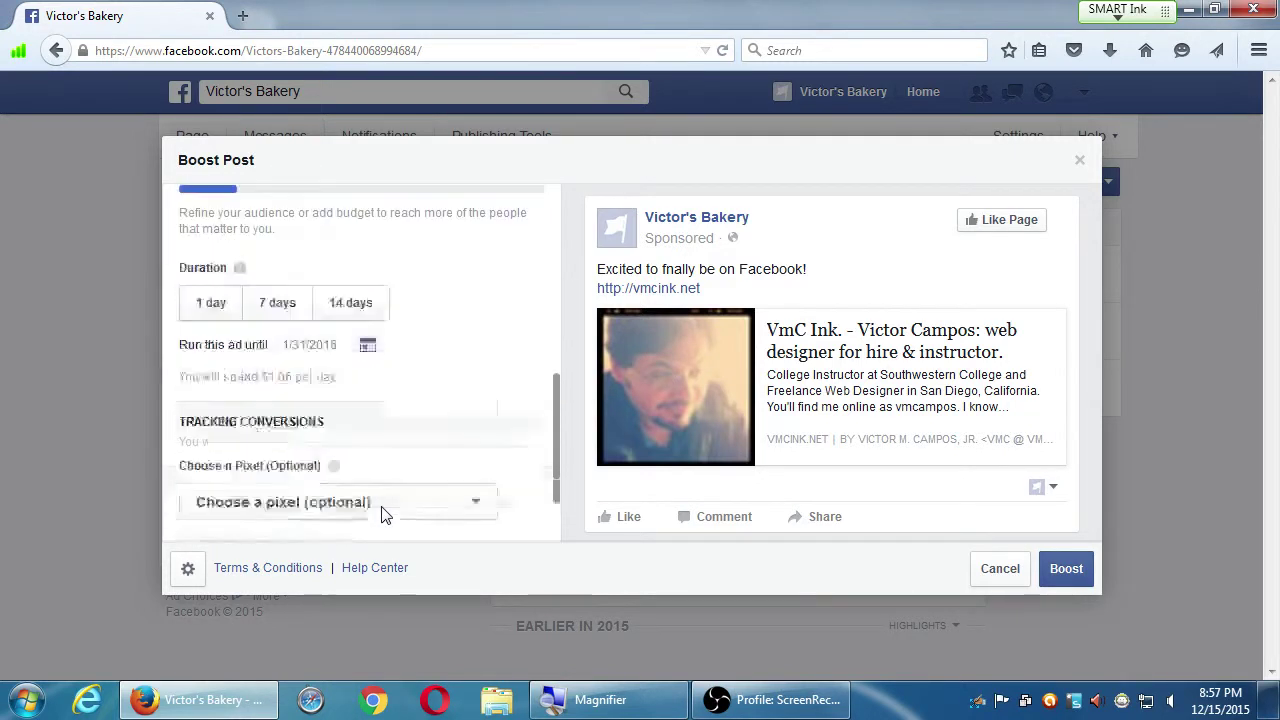
pyautogui.scroll(2, 331, 514)
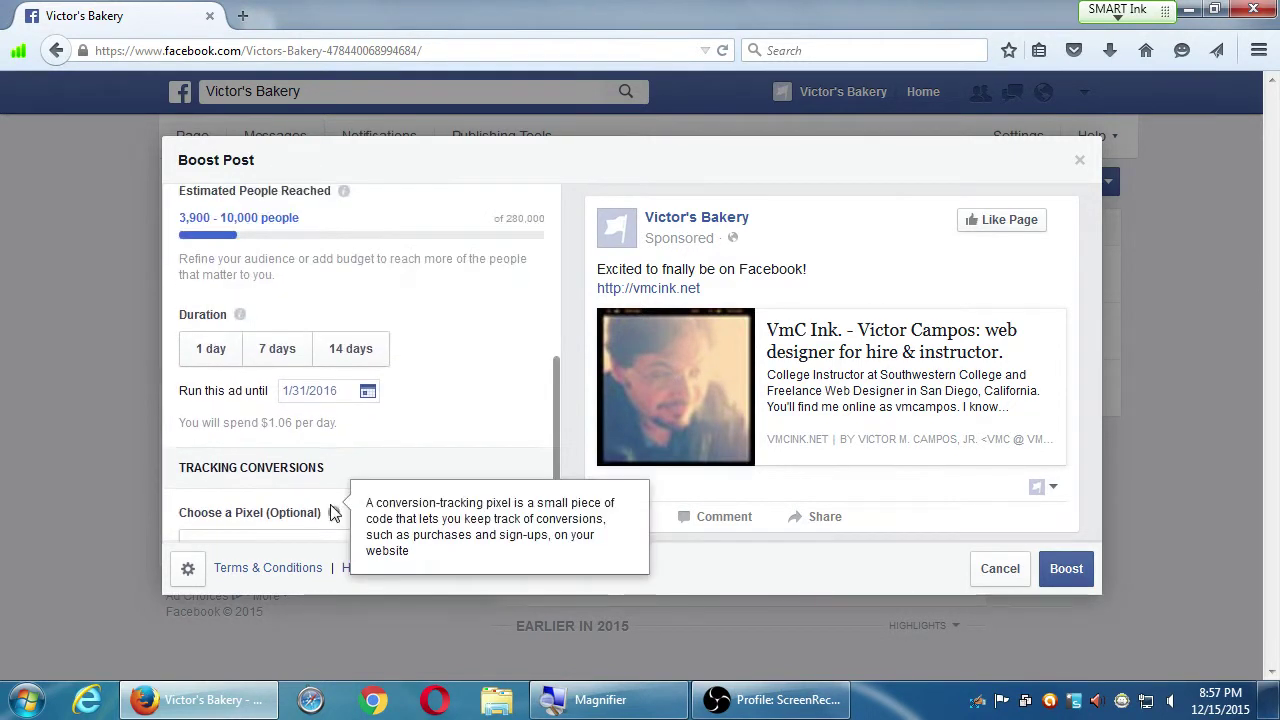
pyautogui.scroll(1, 334, 512)
pyautogui.click(189, 569)
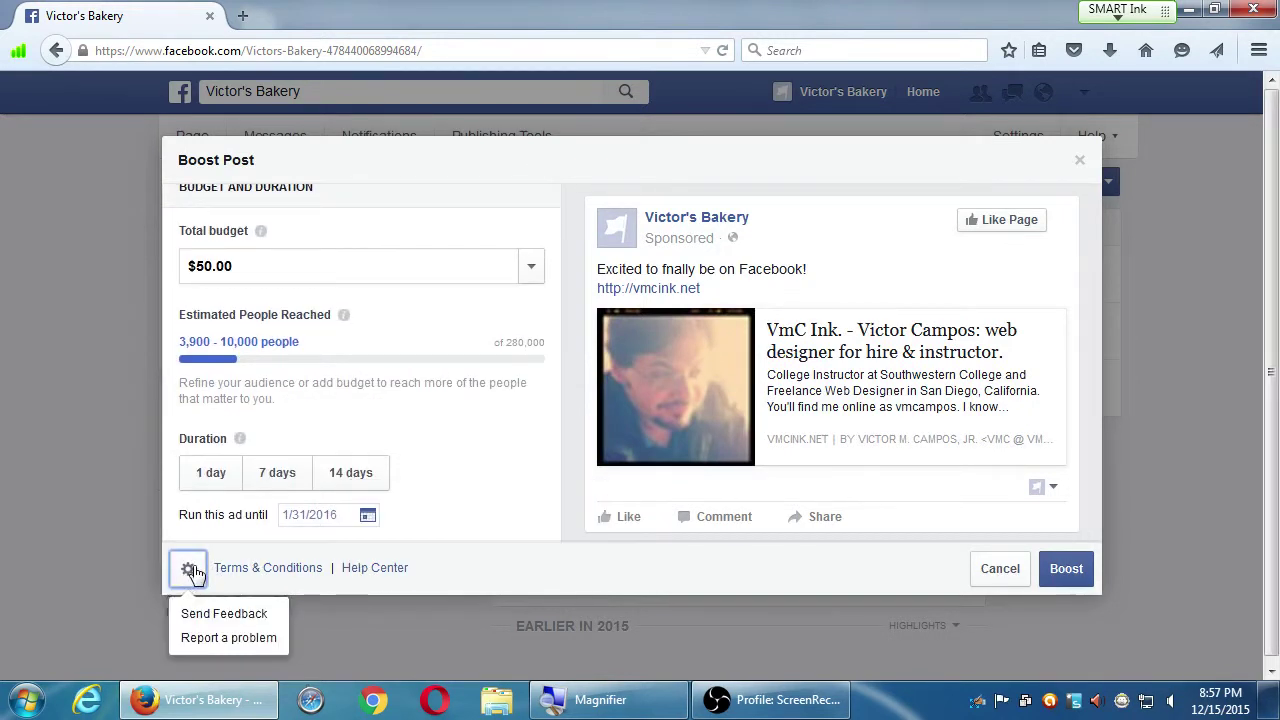
pyautogui.click(500, 578)
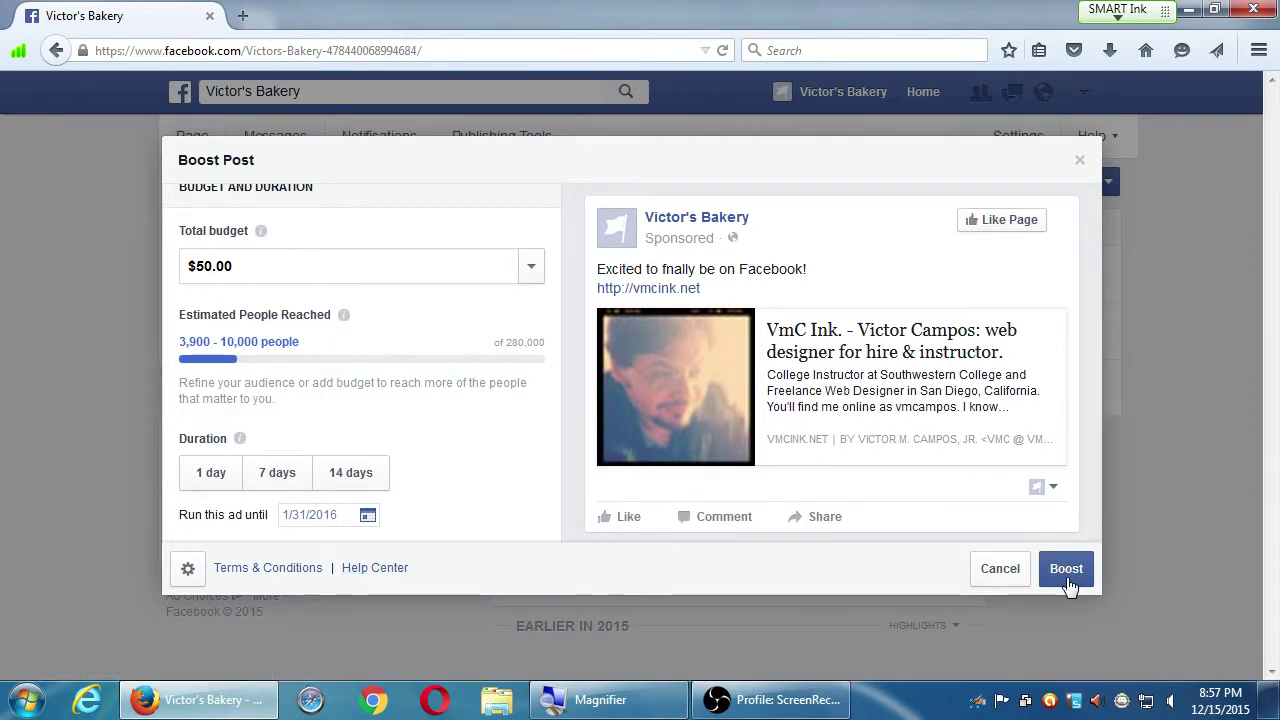
# Change the boost's total budget from $50.00 to $1 and set a 1-day duration
pyautogui.click(530, 268)
pyautogui.moveTo(334, 266); pyautogui.dragTo(17, 258)
pyautogui.write('$1')
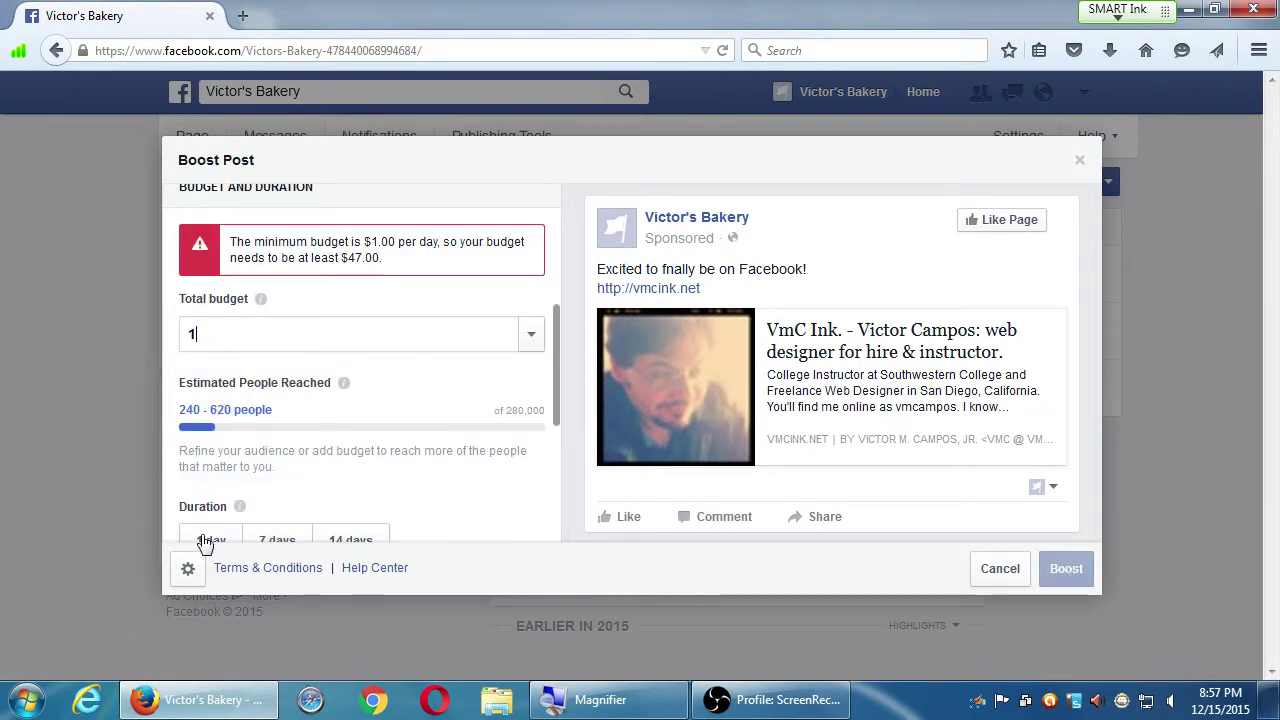
pyautogui.click(203, 543)
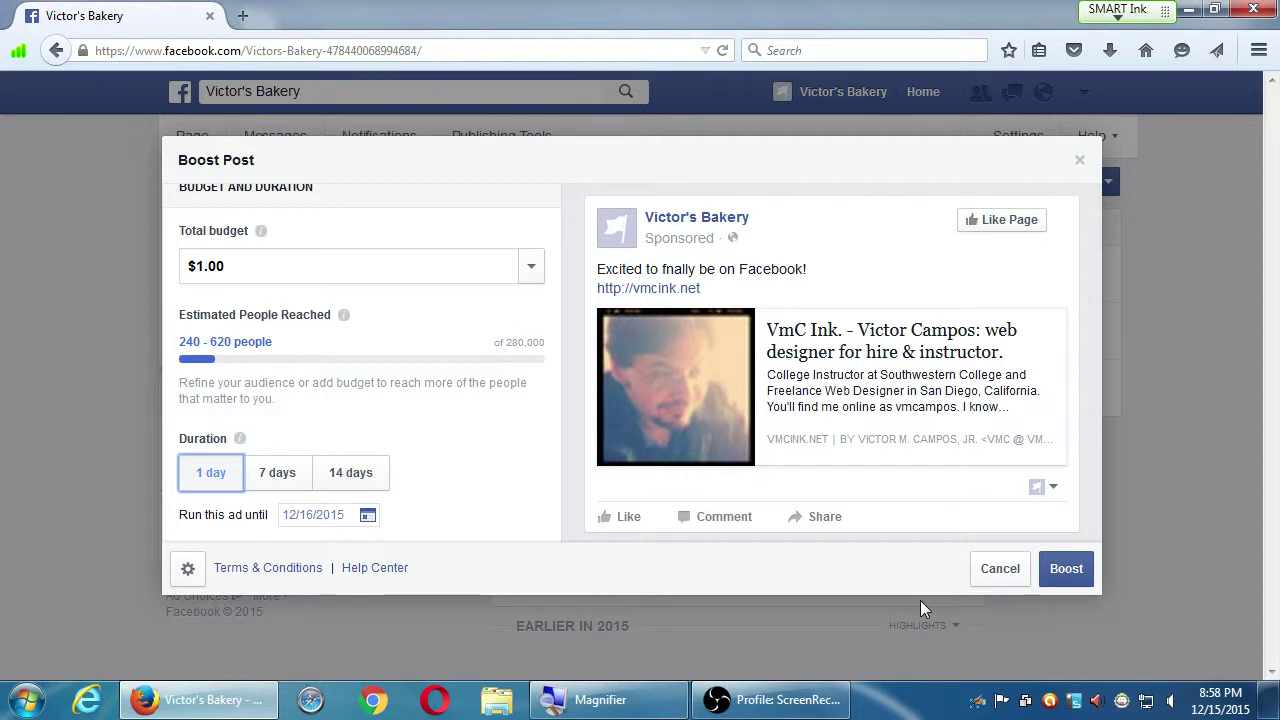
pyautogui.scroll(-5, 543, 414)
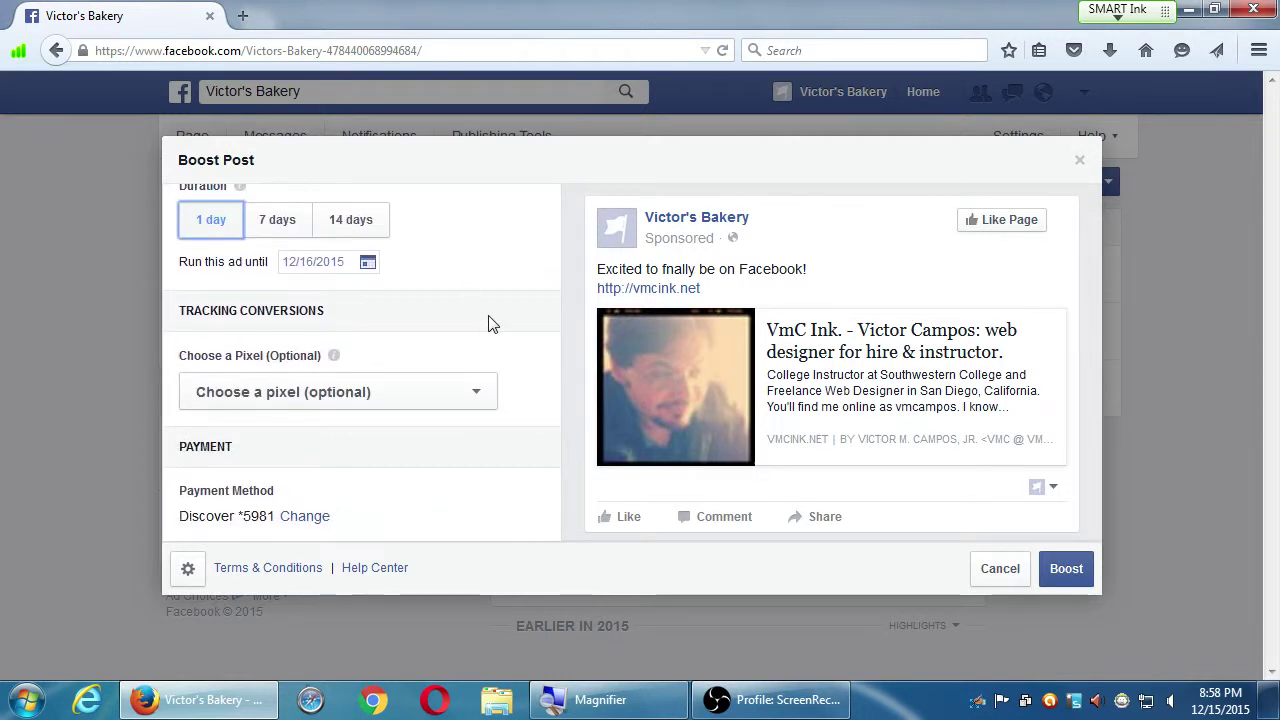
pyautogui.scroll(5, 489, 323)
pyautogui.scroll(-4, 482, 318)
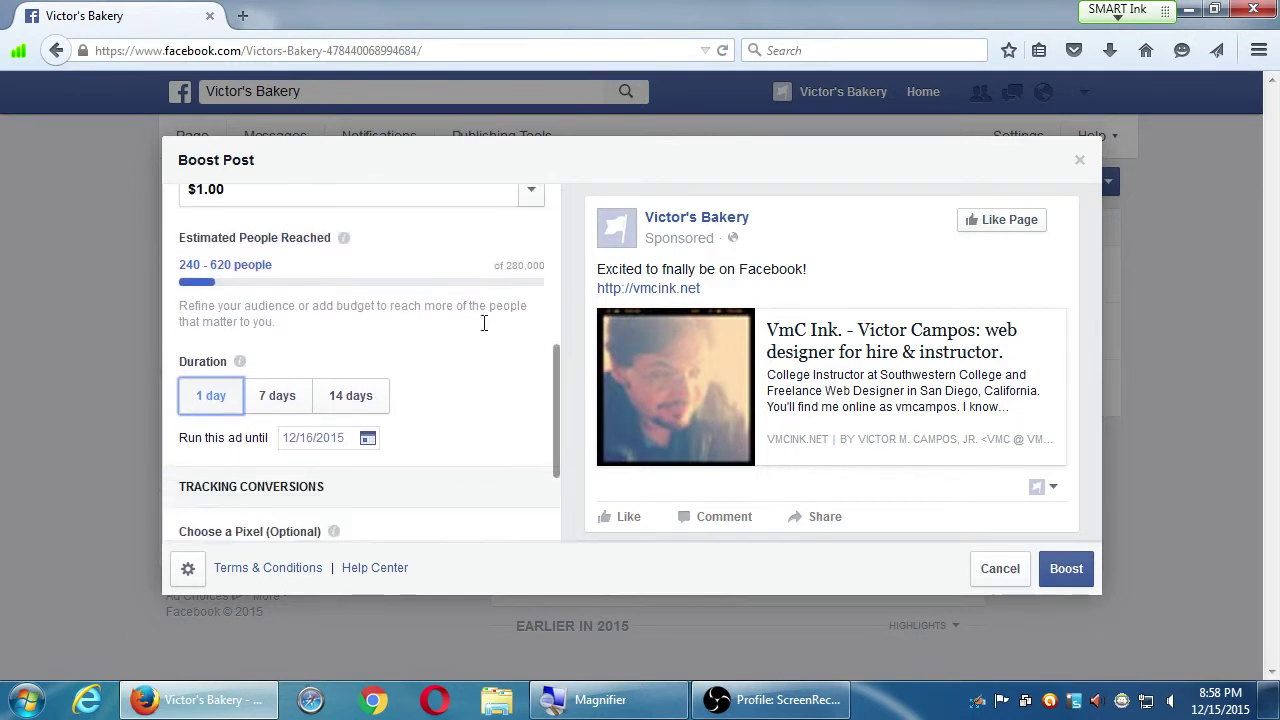
pyautogui.scroll(5, 477, 327)
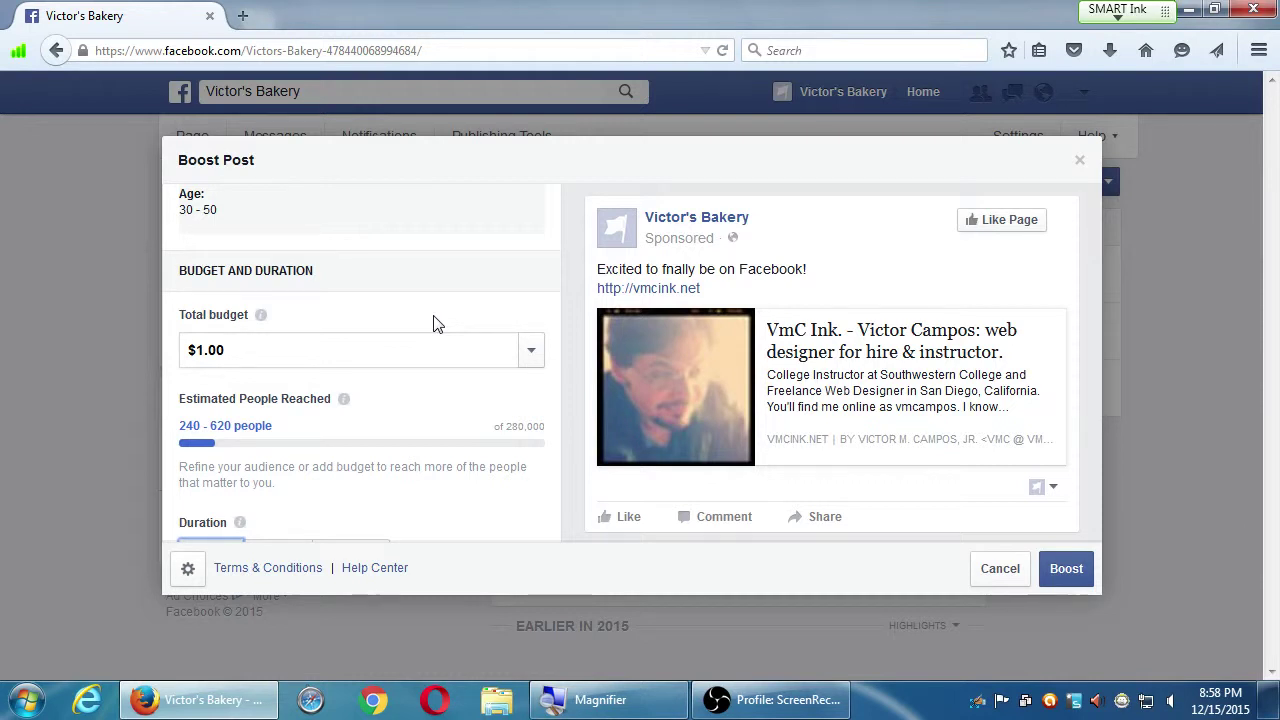
pyautogui.scroll(5, 433, 323)
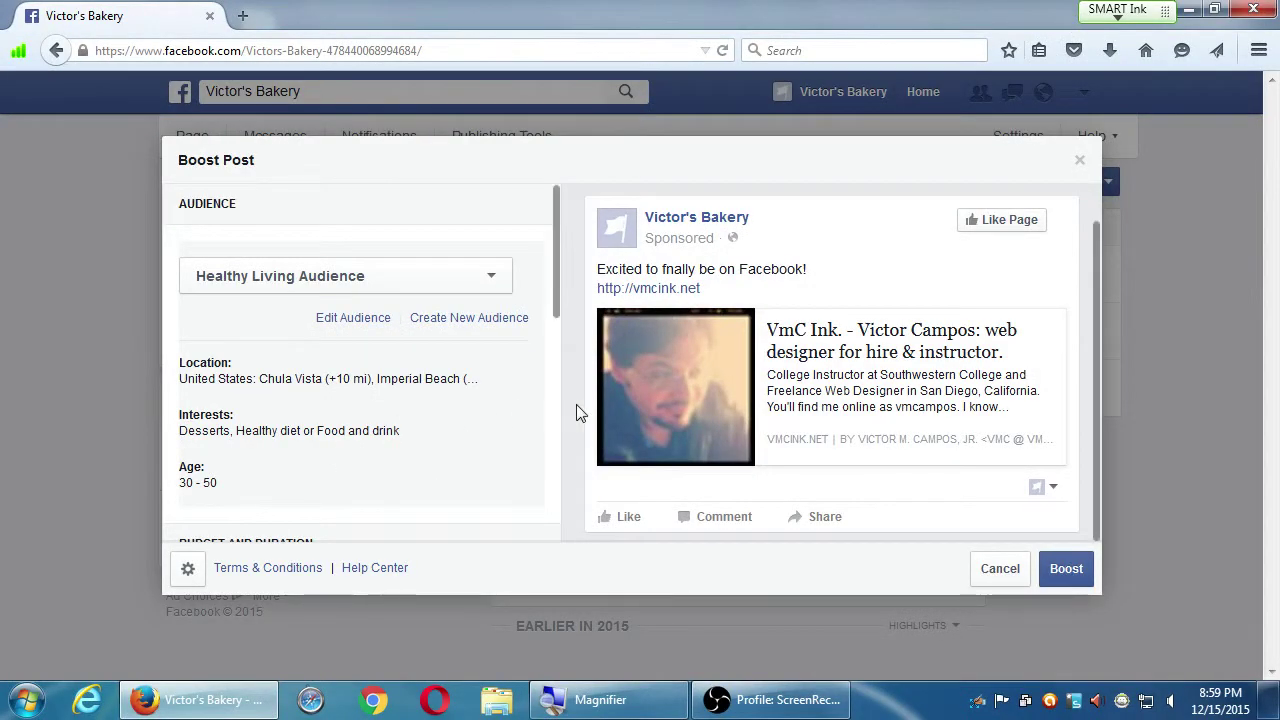
pyautogui.moveTo(557, 220); pyautogui.dragTo(549, 157)
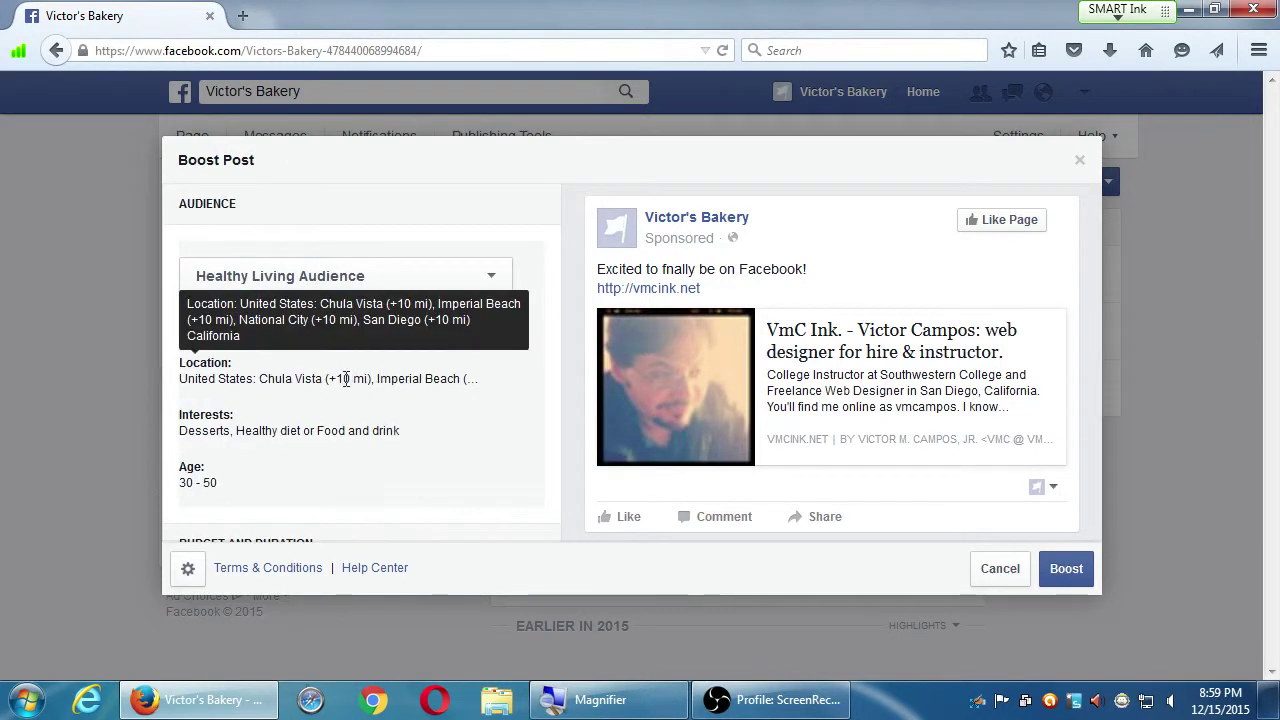
pyautogui.scroll(-3, 553, 301)
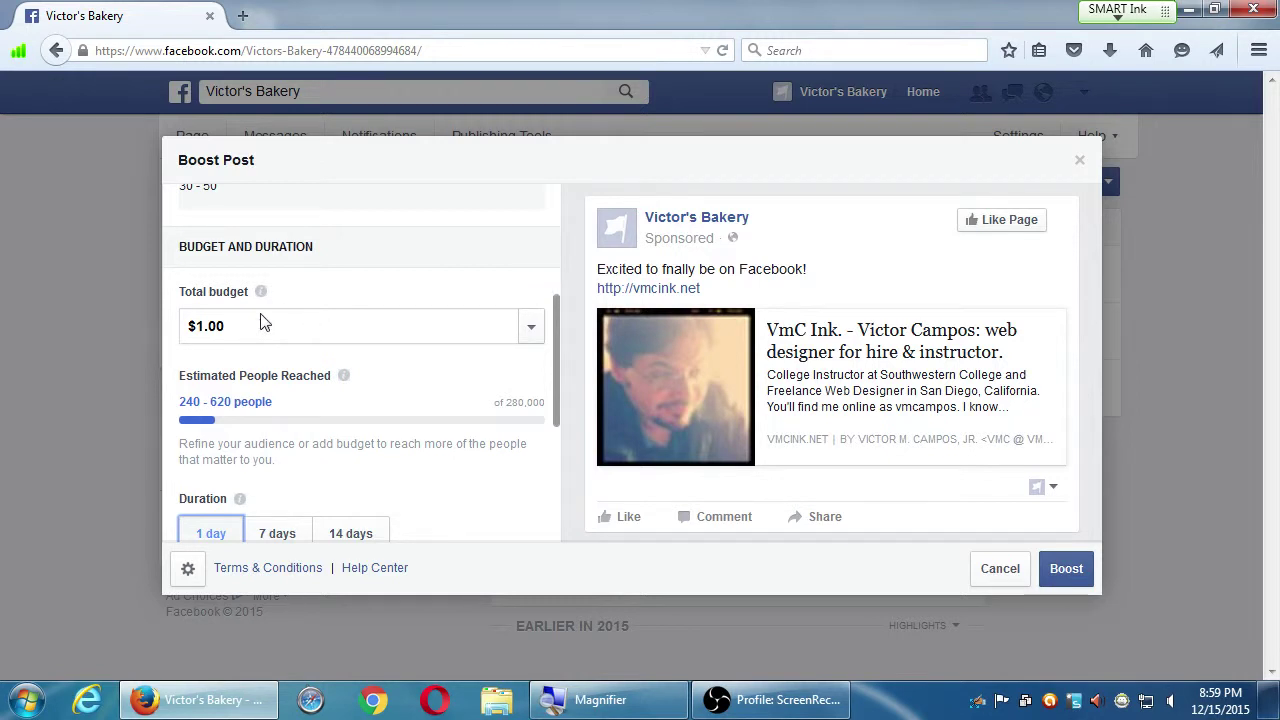
pyautogui.moveTo(242, 326); pyautogui.dragTo(188, 326)
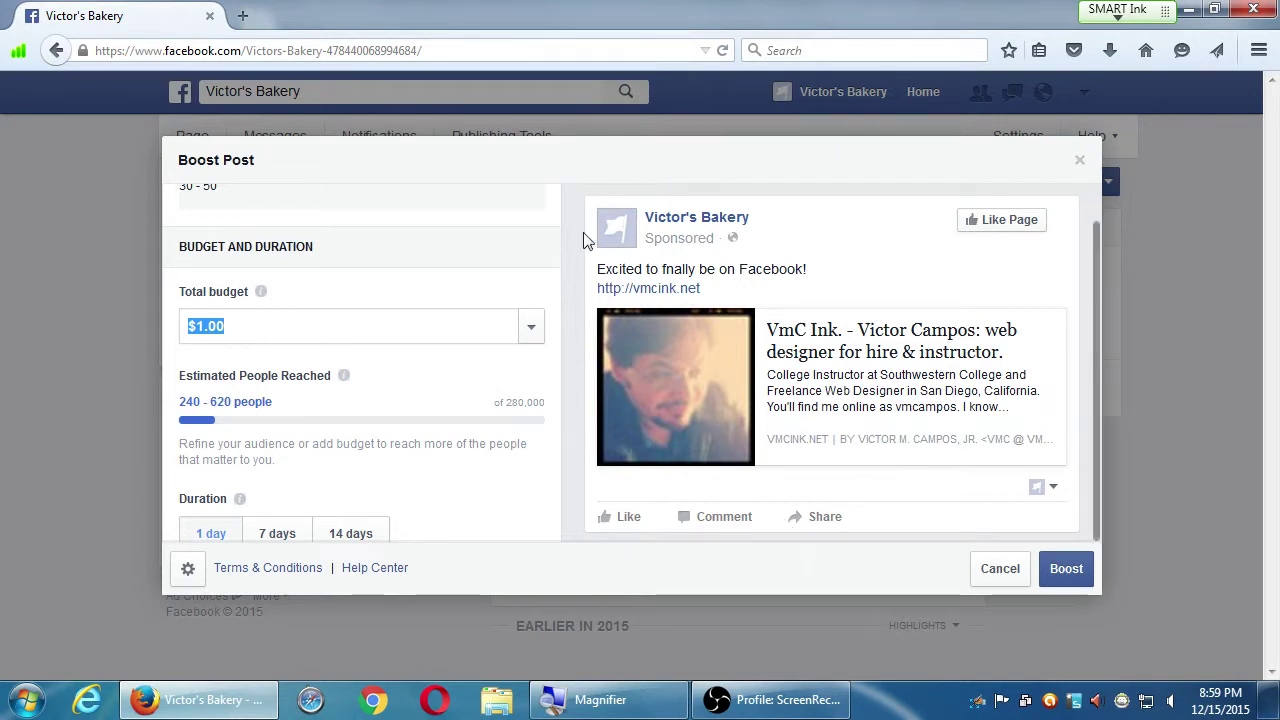
pyautogui.scroll(3, 430, 322)
pyautogui.scroll(1, 437, 328)
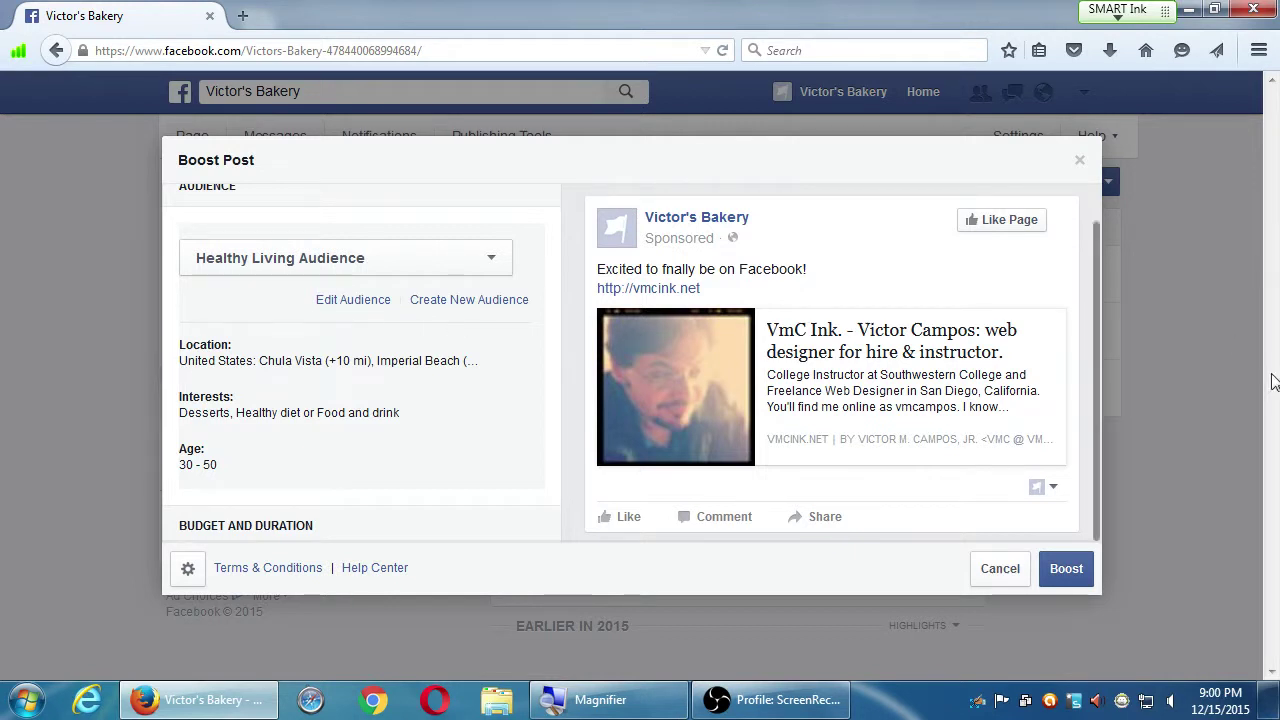
pyautogui.scroll(1, 995, 444)
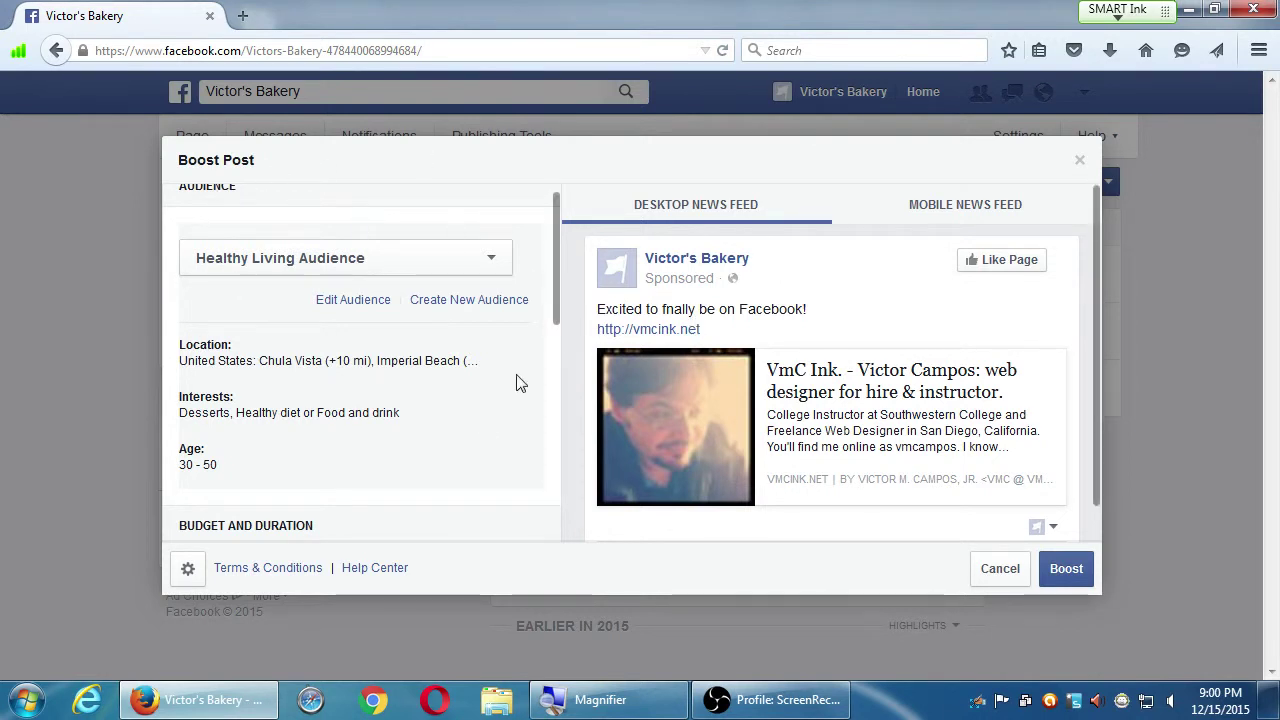
# Cancel the Boost Post dialog and open the header account menu to switch pages
pyautogui.click(997, 578)
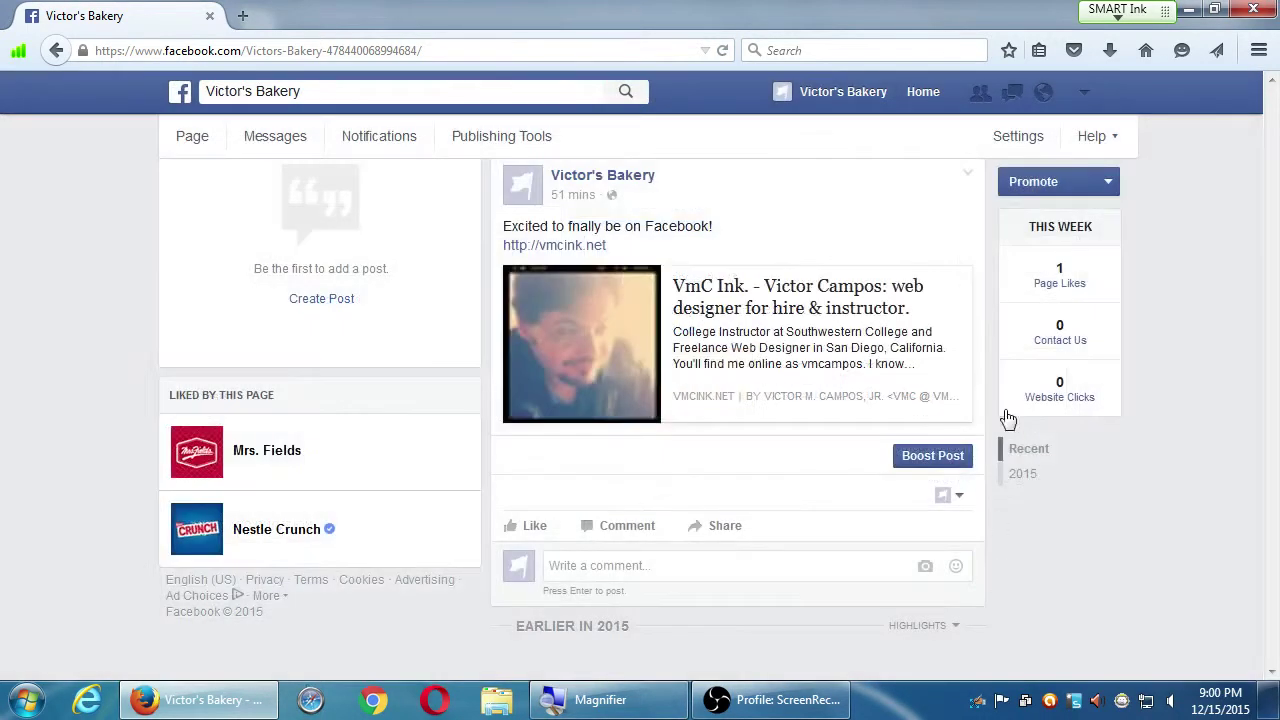
pyautogui.scroll(2, 1100, 493)
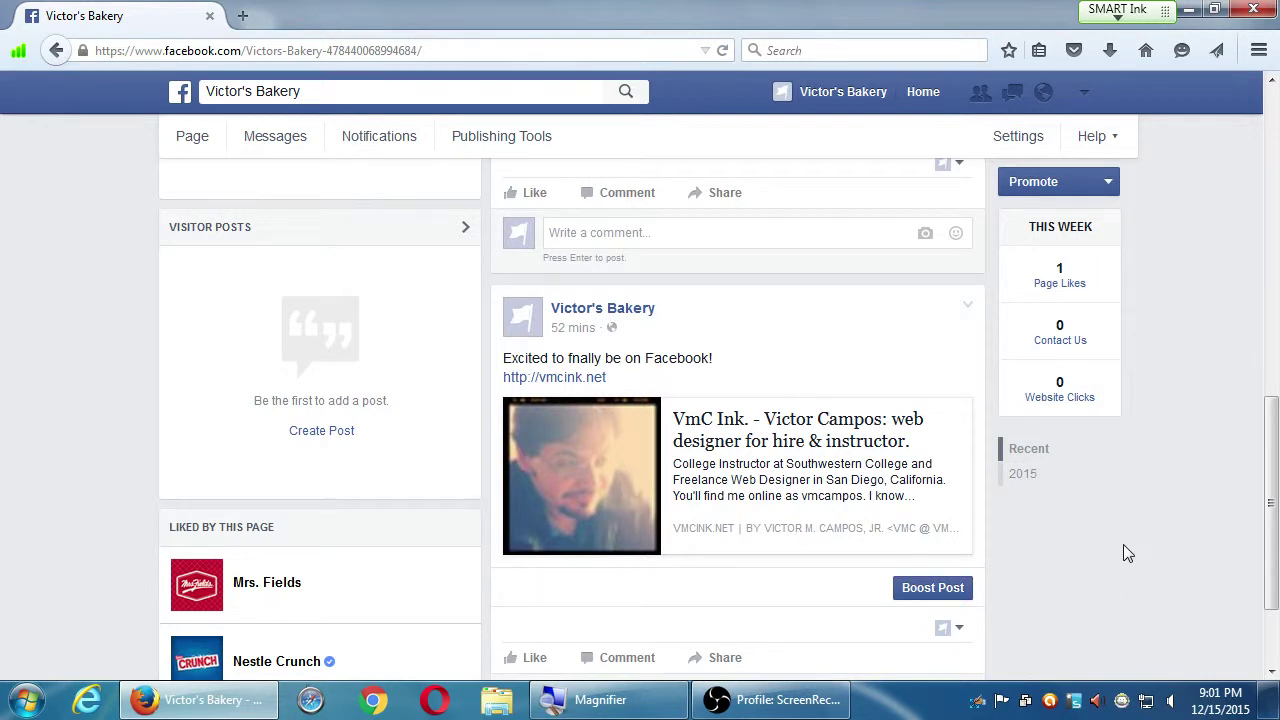
pyautogui.scroll(-2, 1110, 545)
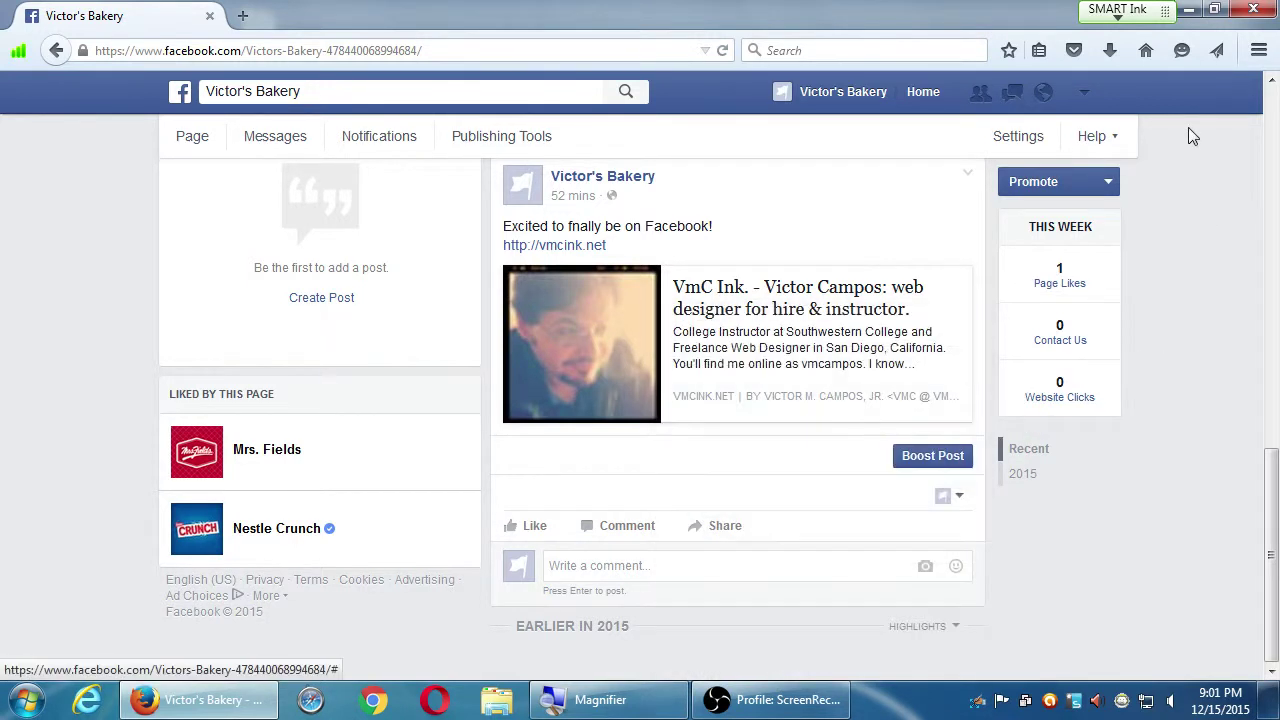
pyautogui.click(1085, 93)
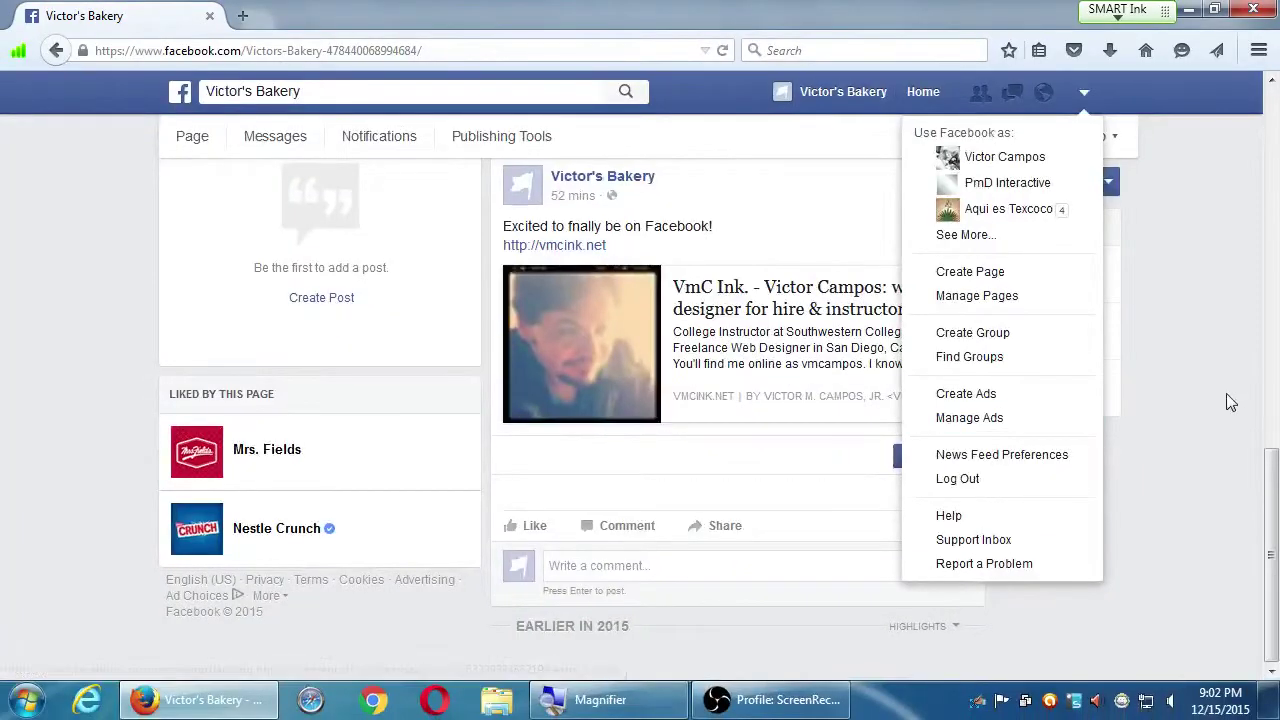
# Close the account menu and show the Promote options, checking the Contact Us action's choices
pyautogui.click(1229, 400)
pyautogui.scroll(3, 1235, 420)
pyautogui.scroll(5, 1240, 445)
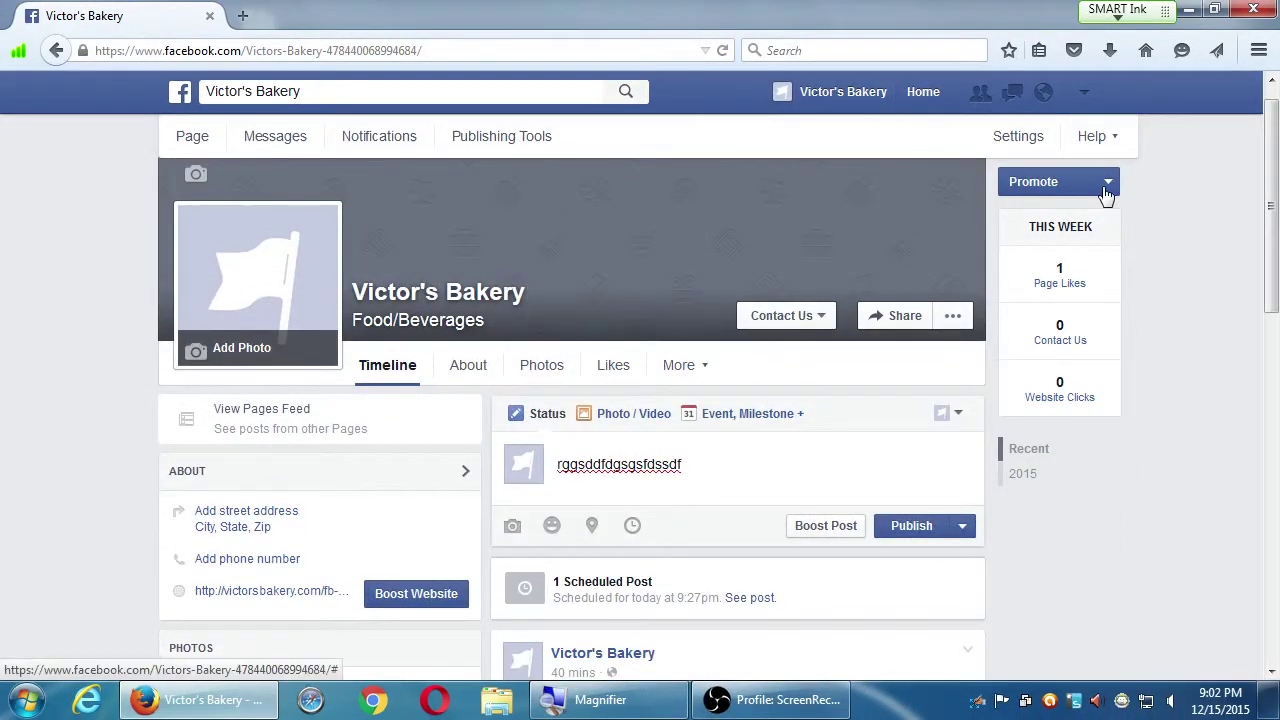
pyautogui.scroll(1, 1100, 190)
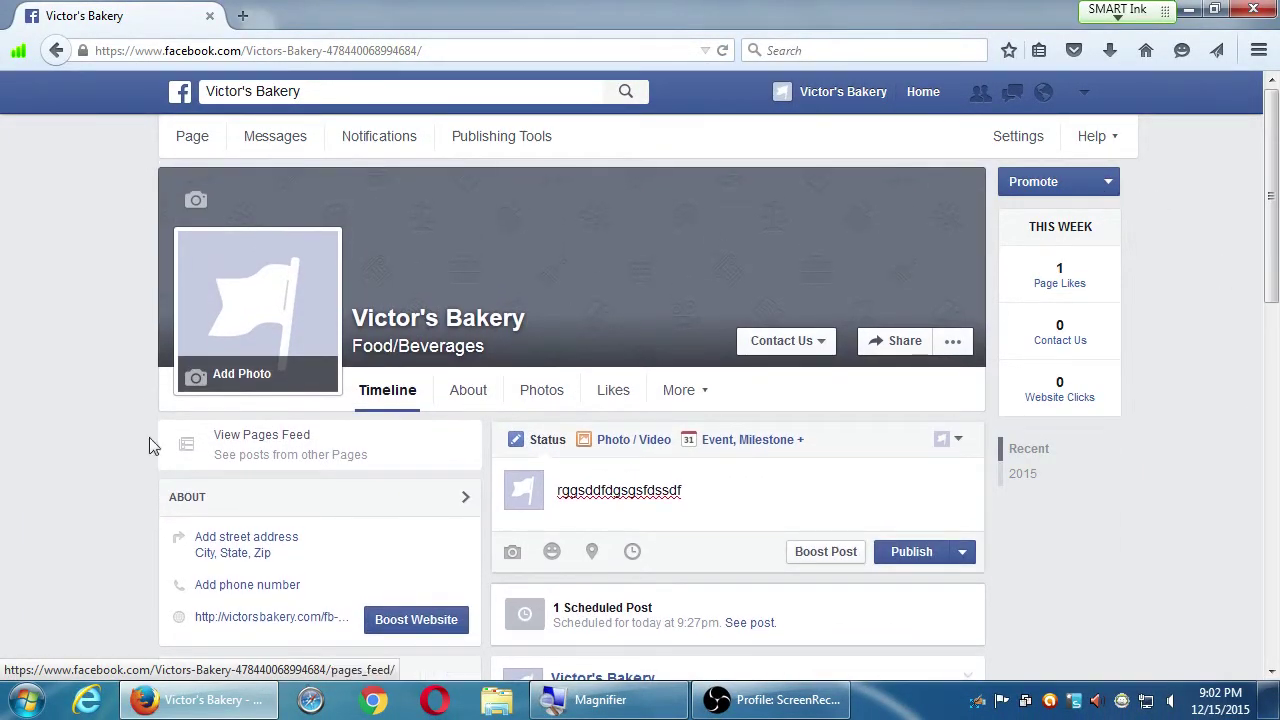
pyautogui.click(1107, 183)
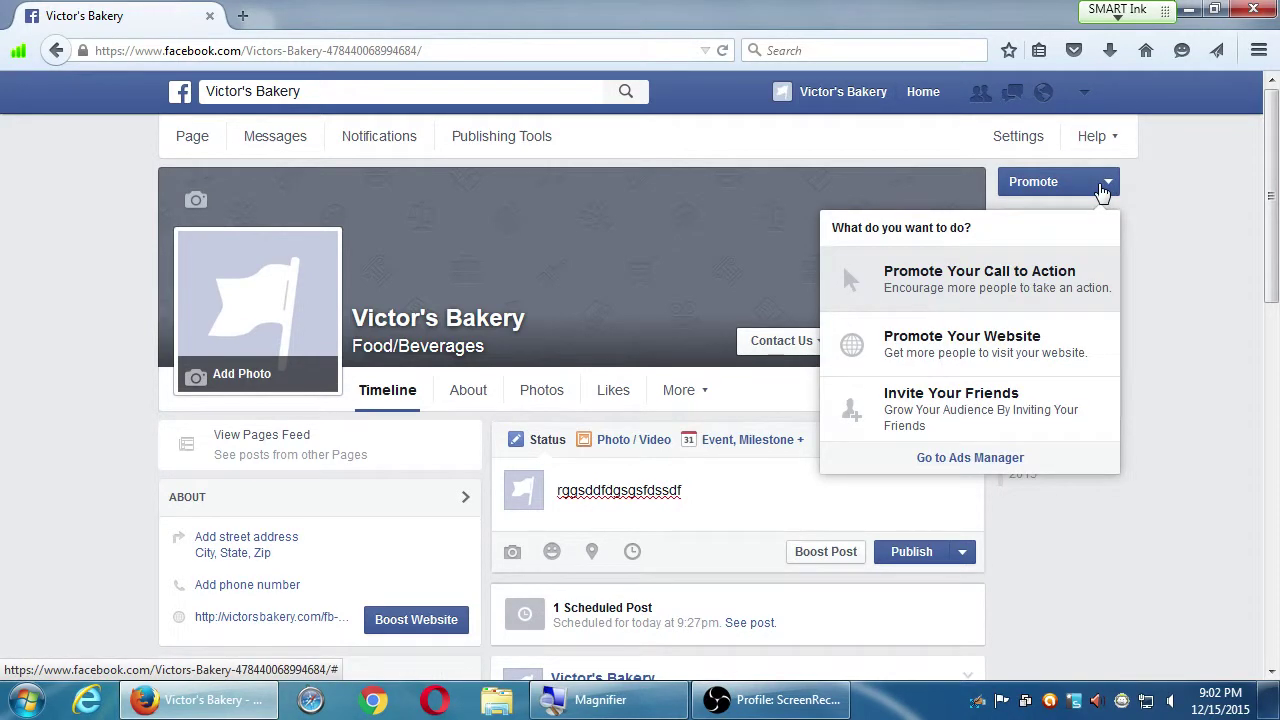
pyautogui.click(813, 345)
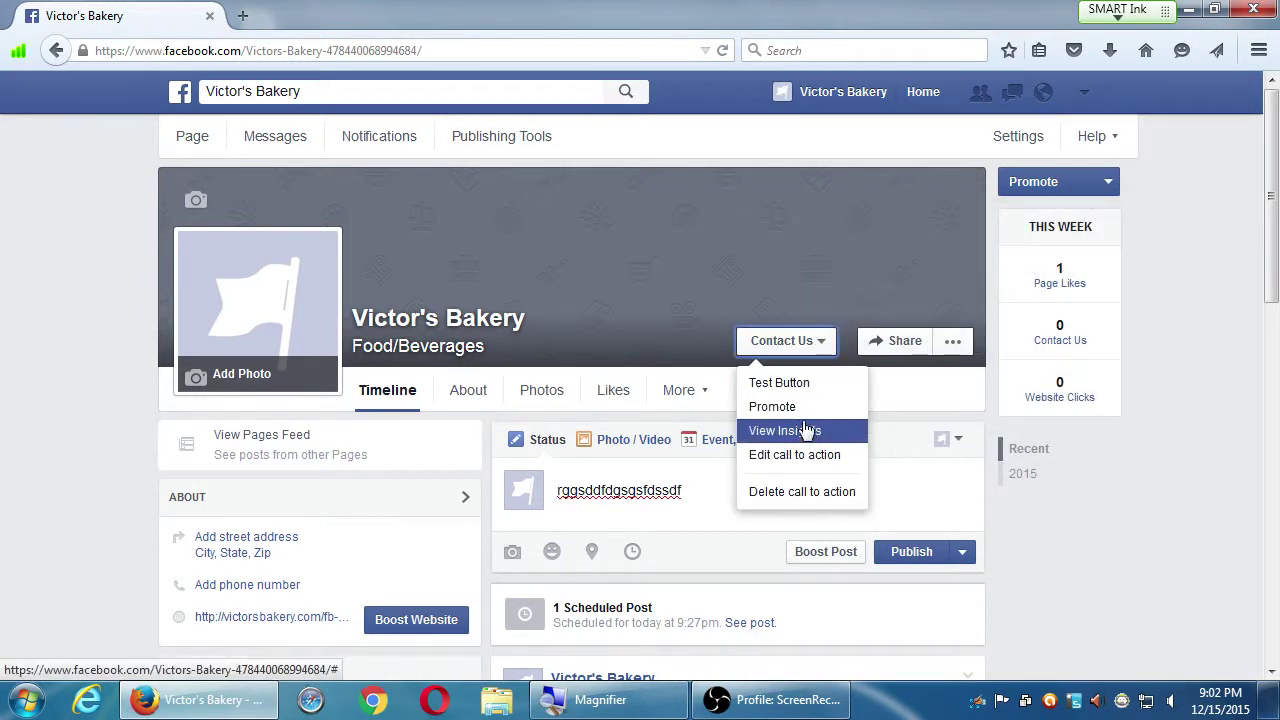
pyautogui.click(1107, 183)
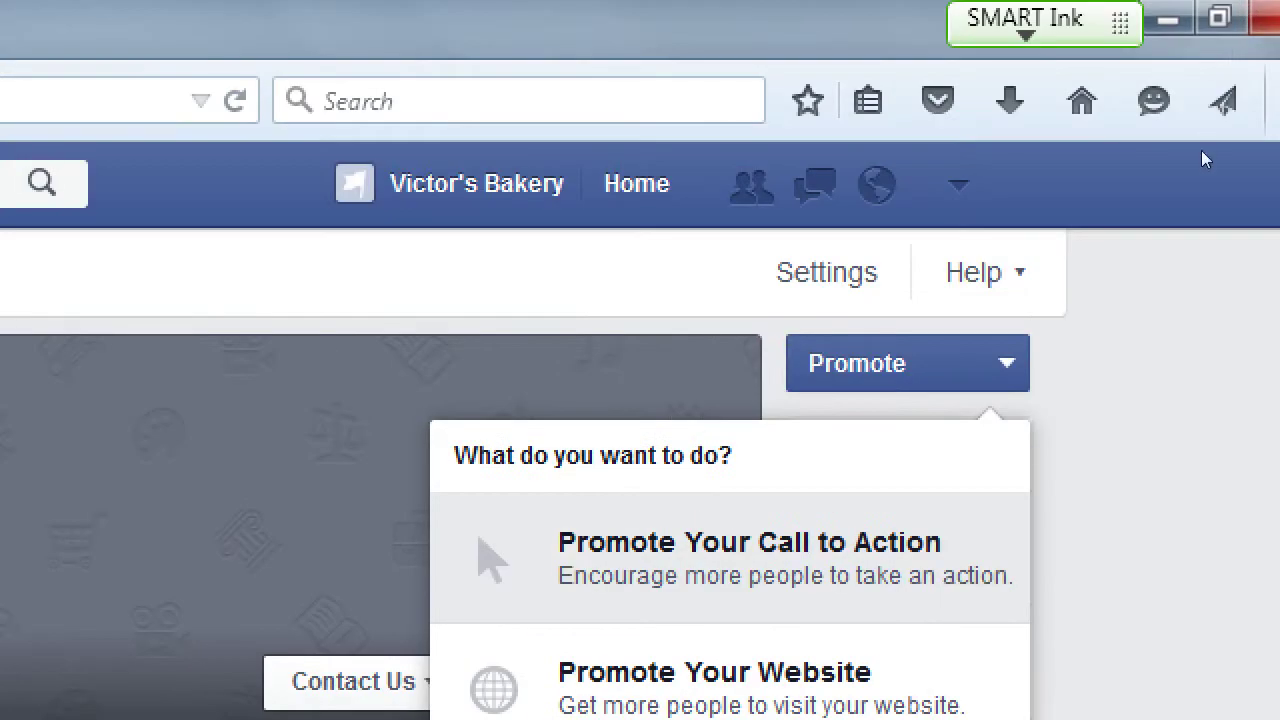
# Glance at the accounts Facebook can be used as, then reshow the Promote options
pyautogui.click(1190, 175)
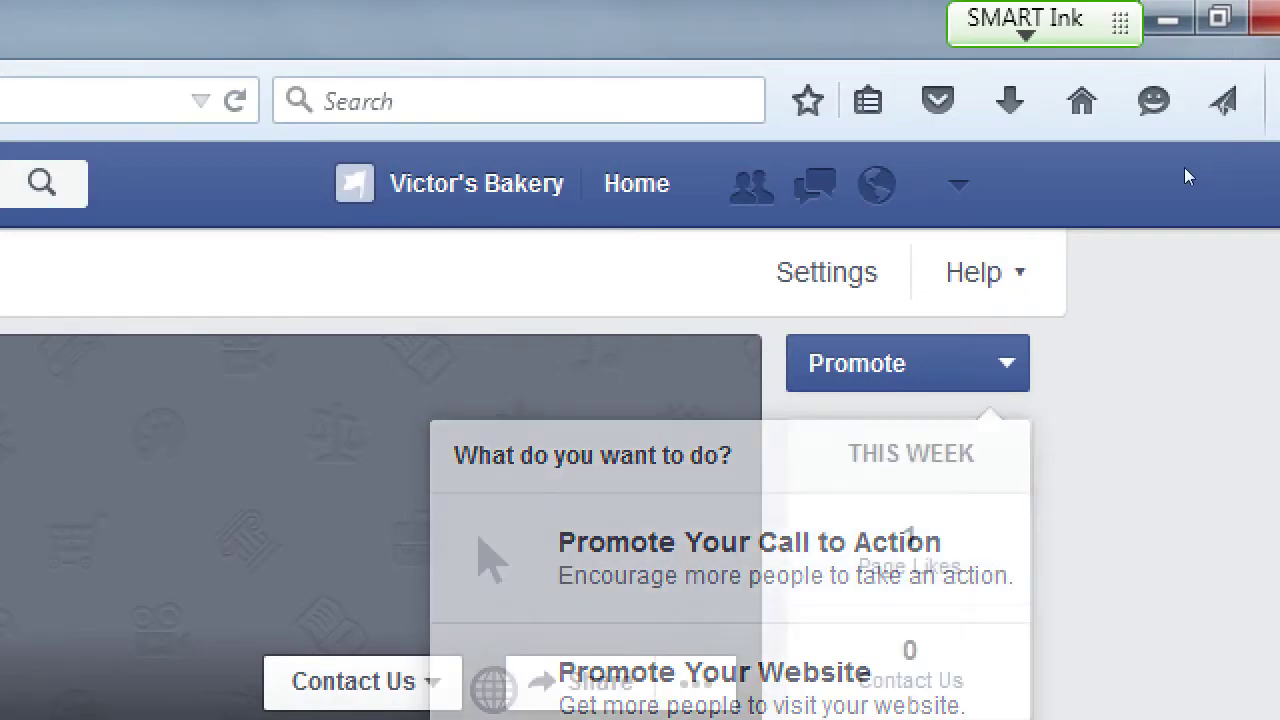
pyautogui.click(958, 183)
pyautogui.click(1256, 594)
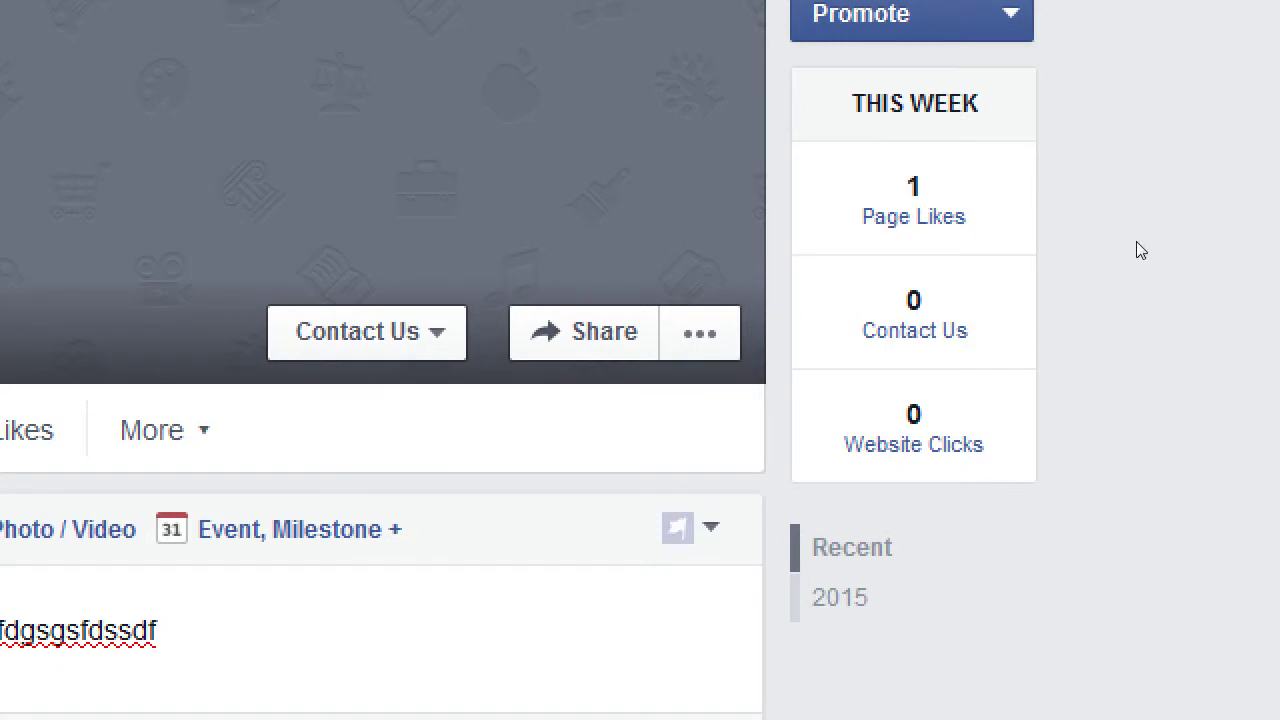
pyautogui.click(1008, 14)
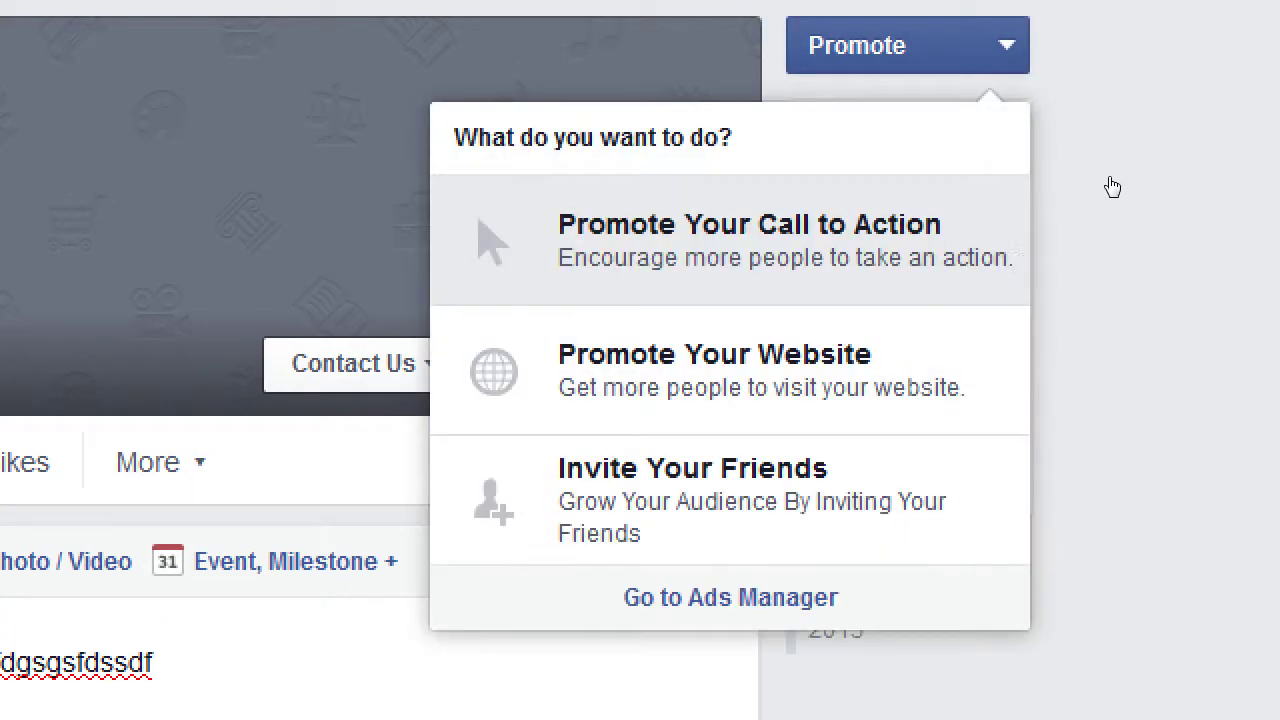
# Start a Promote Your Call to Action ad and review its creative, audience, budget and payment sections
pyautogui.click(1001, 287)
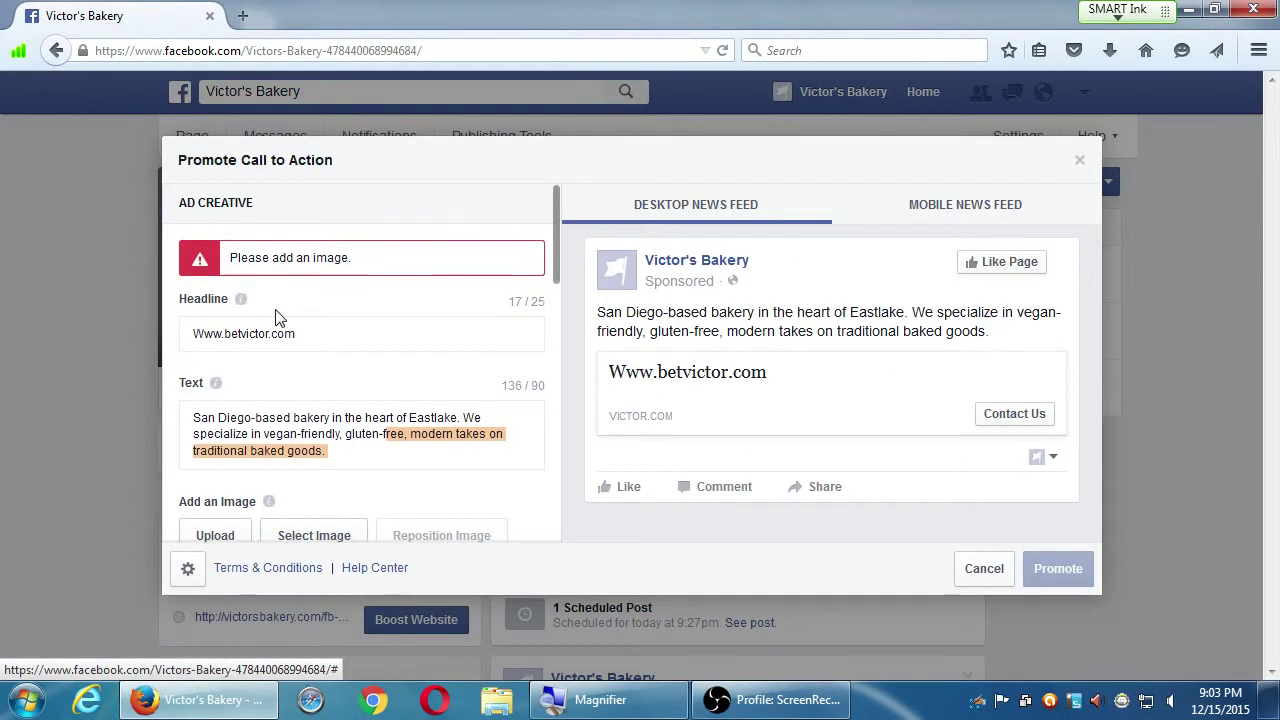
pyautogui.scroll(-1, 531, 357)
pyautogui.scroll(1, 470, 335)
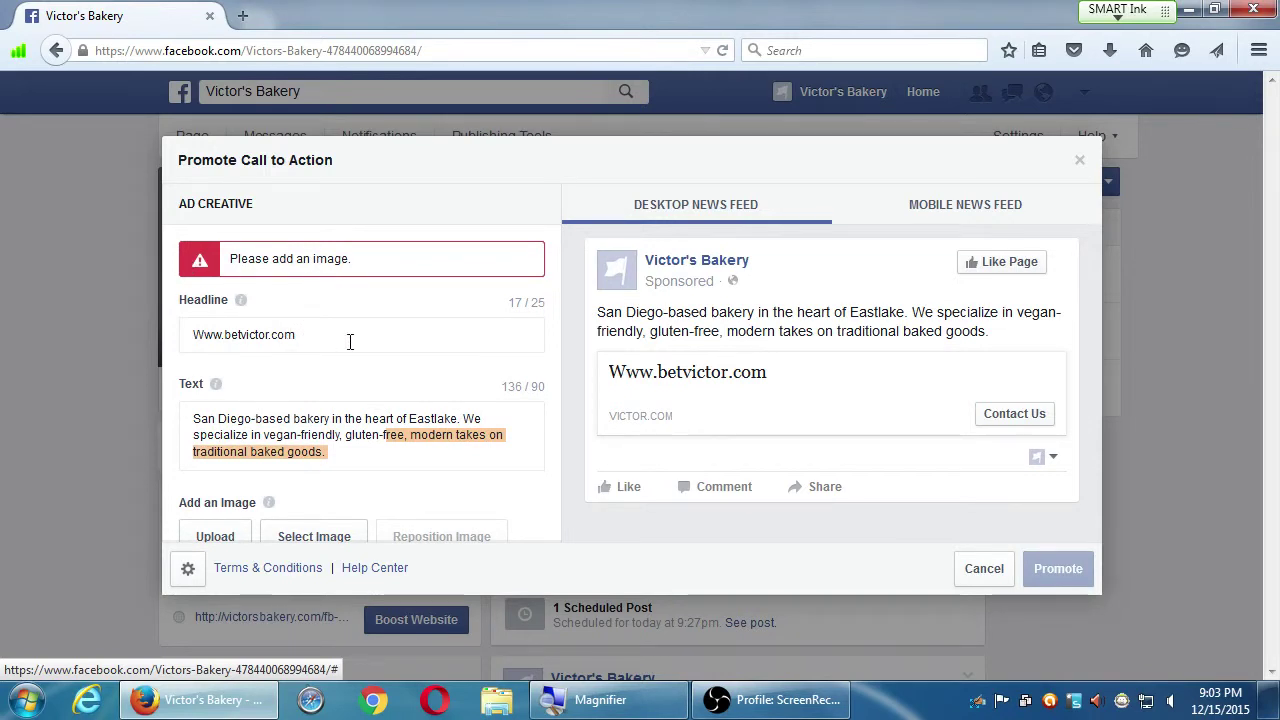
pyautogui.scroll(-5, 333, 356)
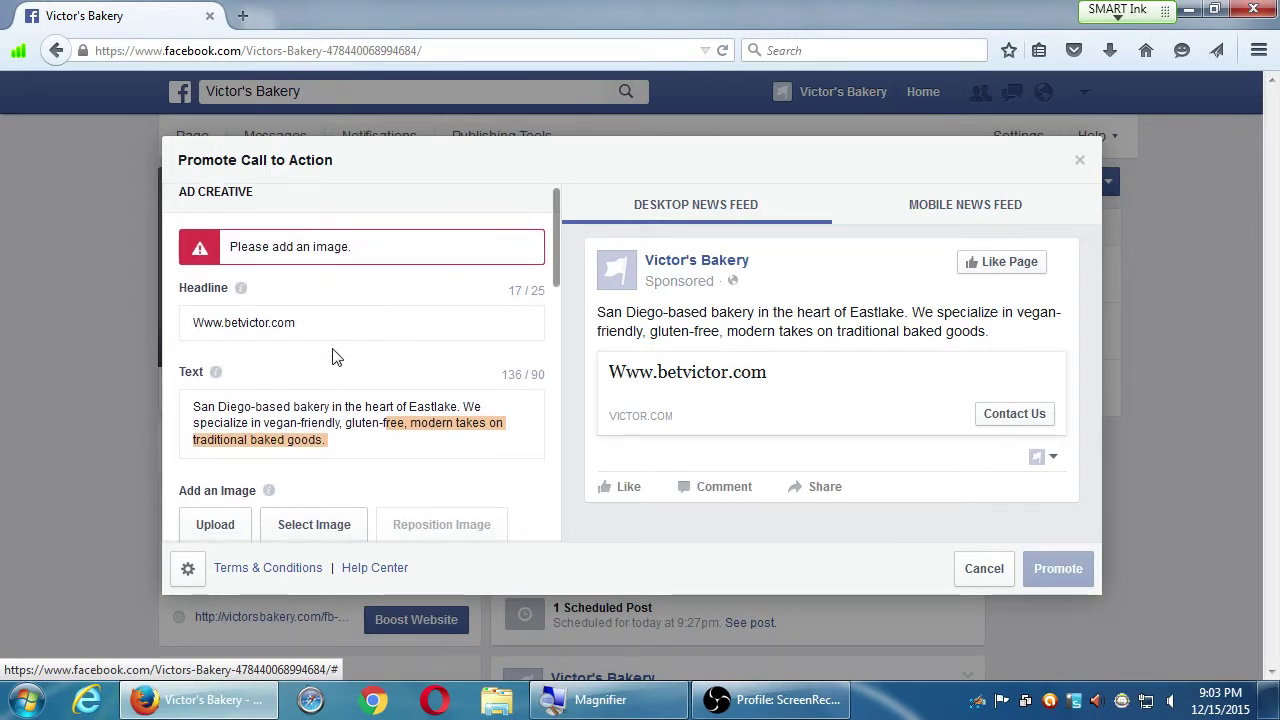
pyautogui.scroll(-10, 333, 356)
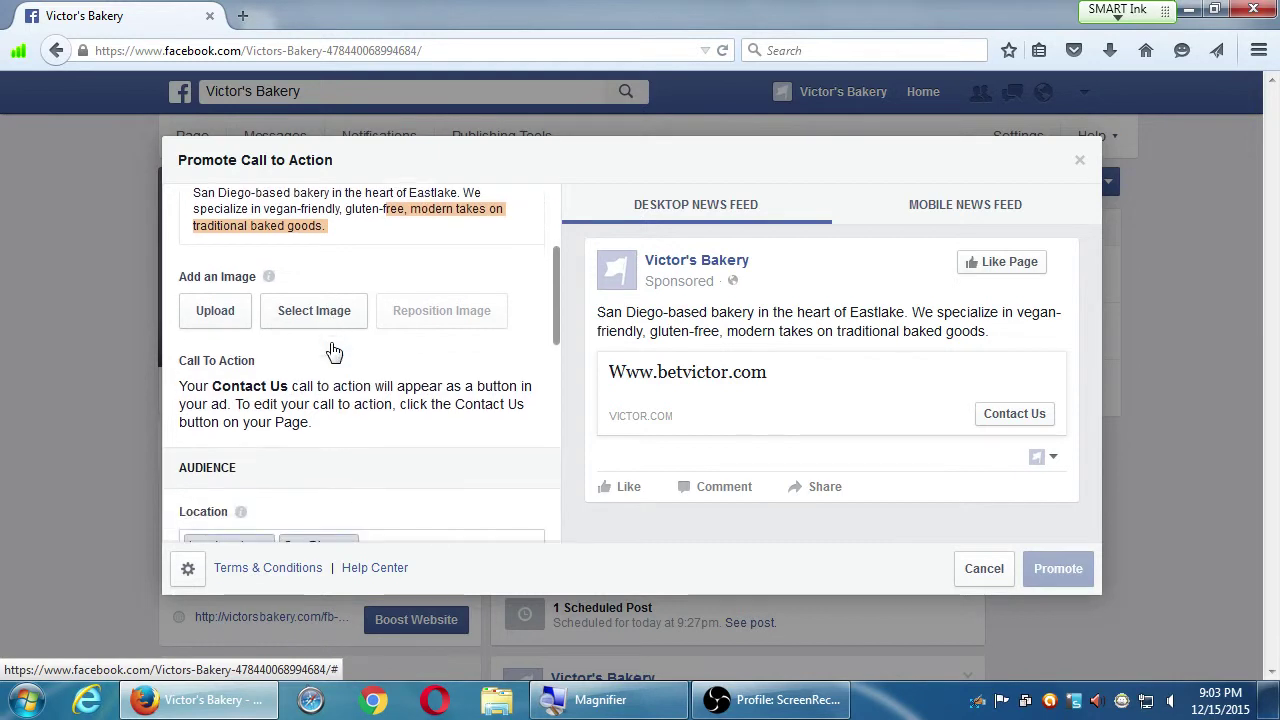
pyautogui.scroll(-15, 333, 350)
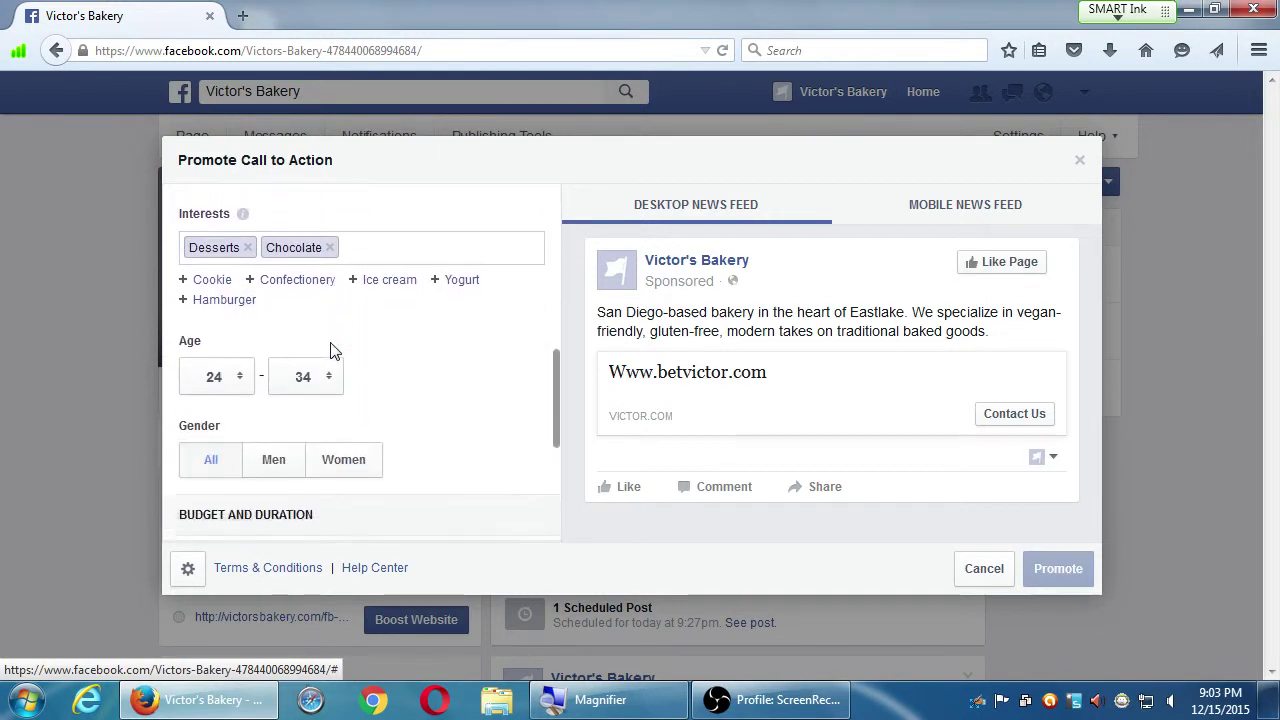
pyautogui.scroll(-6, 333, 347)
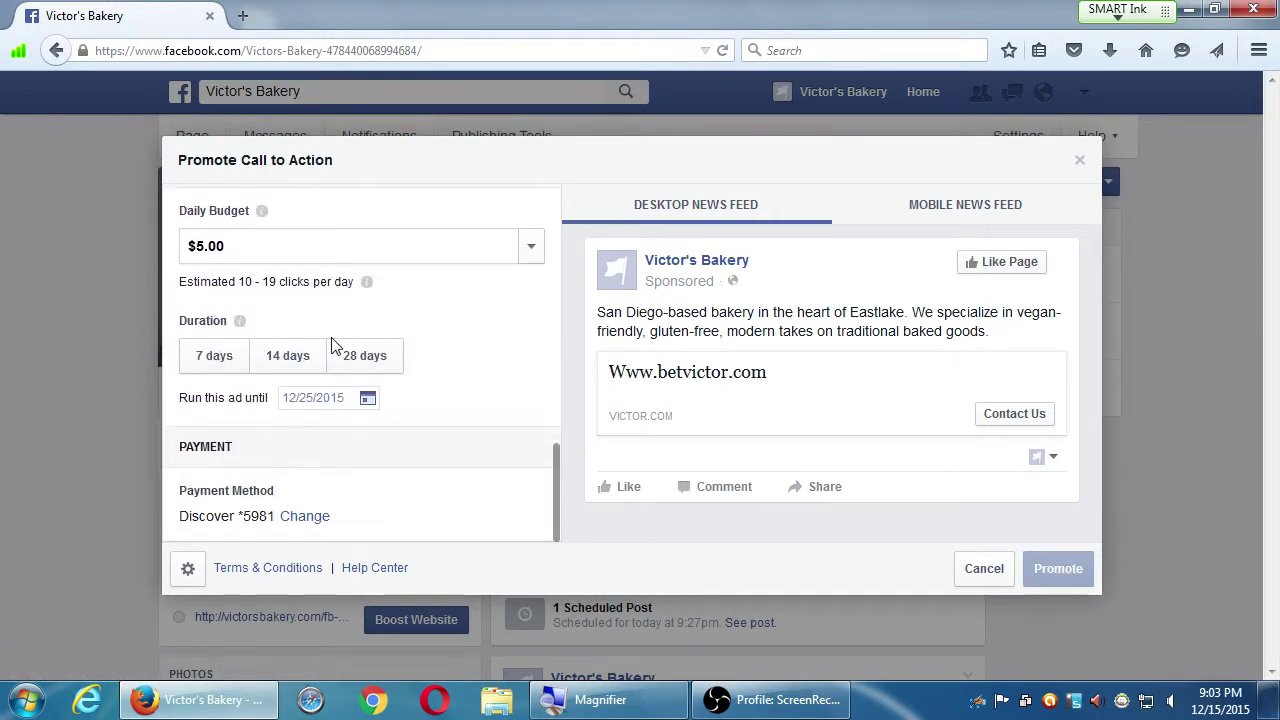
pyautogui.scroll(16, 337, 340)
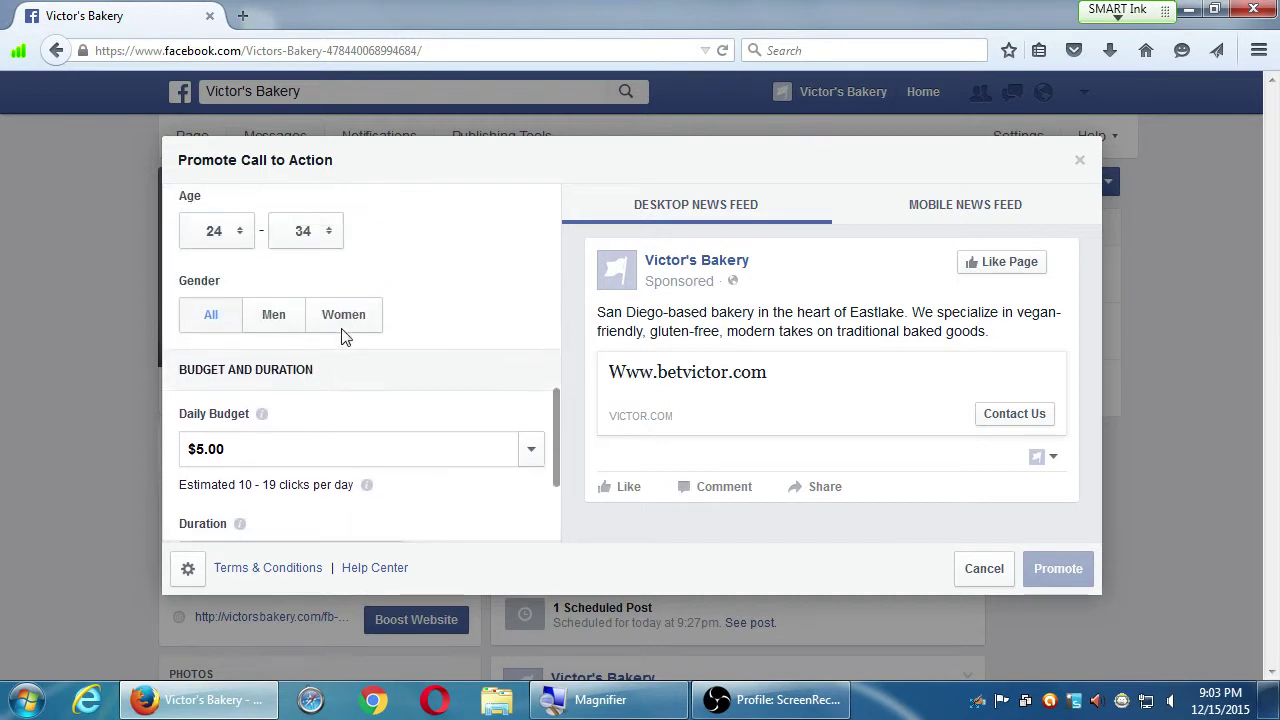
pyautogui.scroll(16, 345, 338)
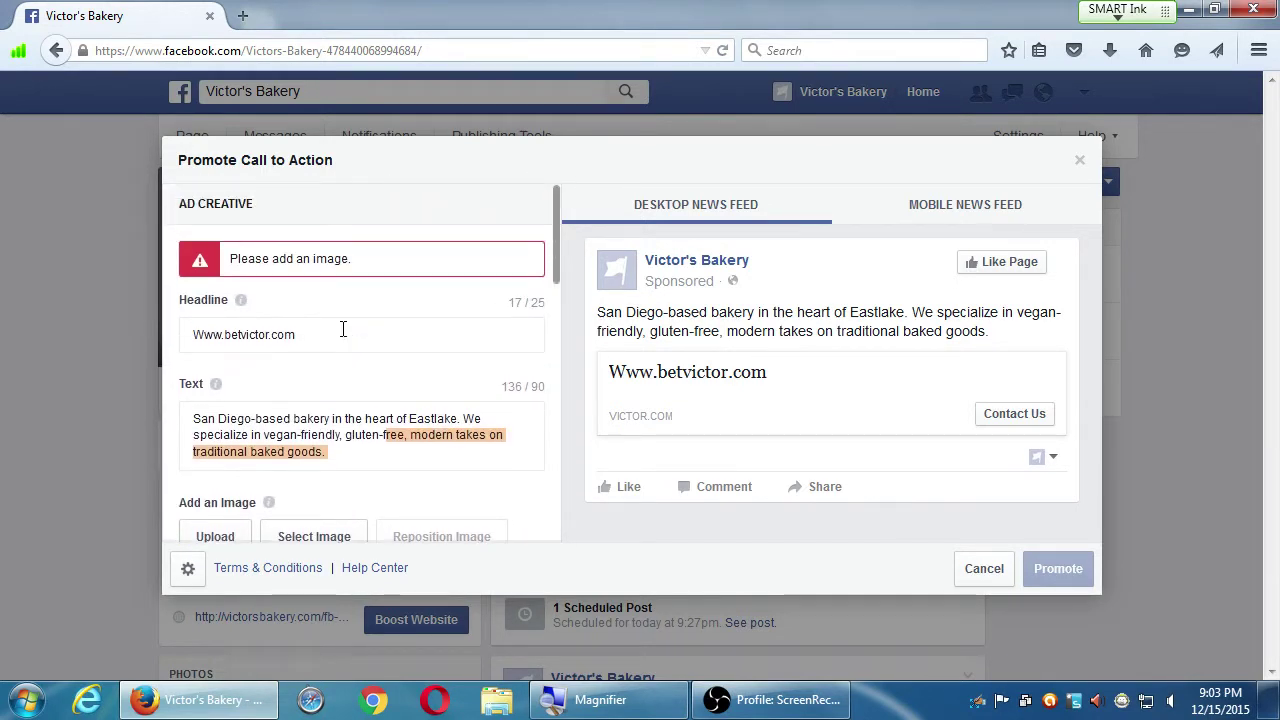
# Replace the headline with 'Best Bakery in San Diego!' and move on to the body text
pyautogui.moveTo(334, 335); pyautogui.dragTo(180, 335)
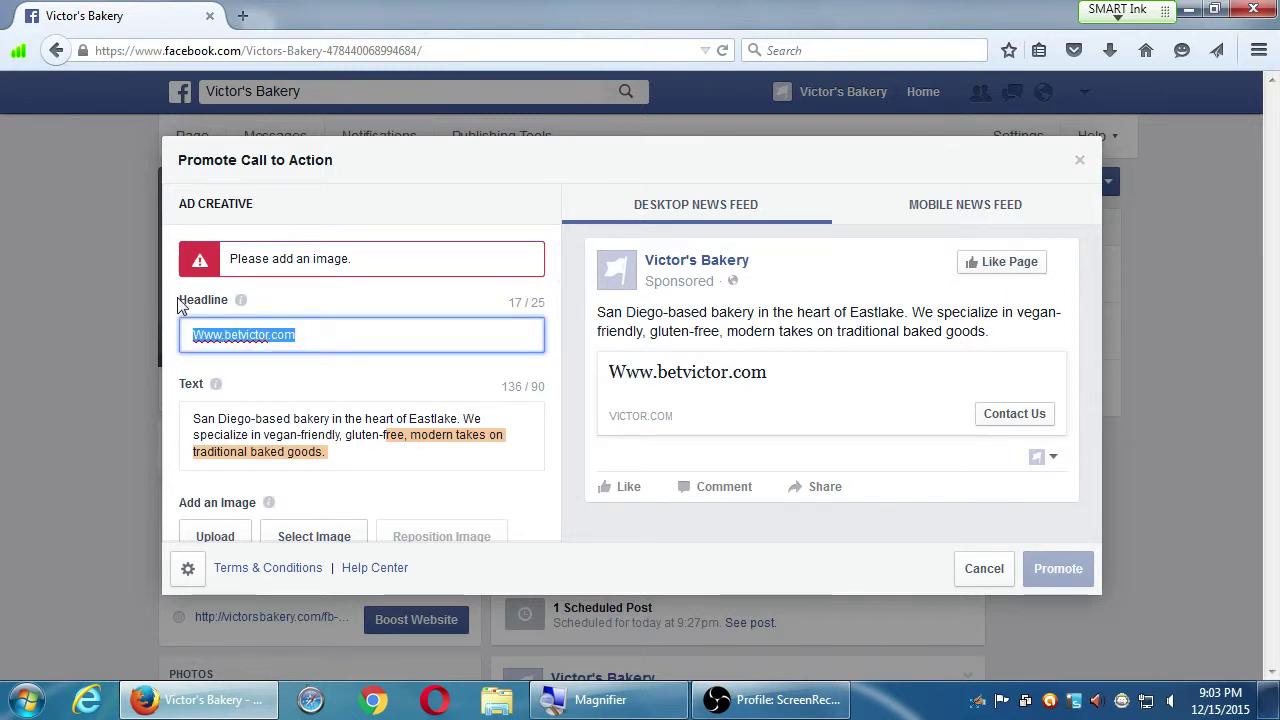
pyautogui.write('Best Bake')
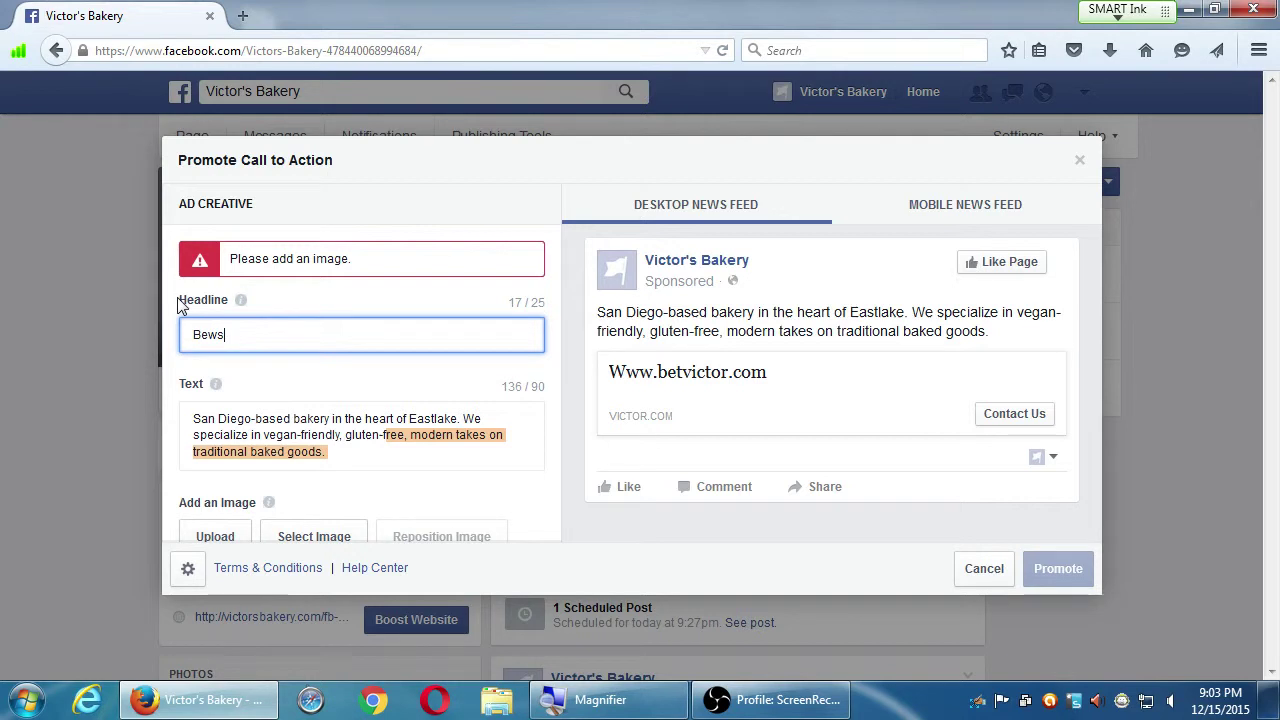
pyautogui.write('ry in San Diego')
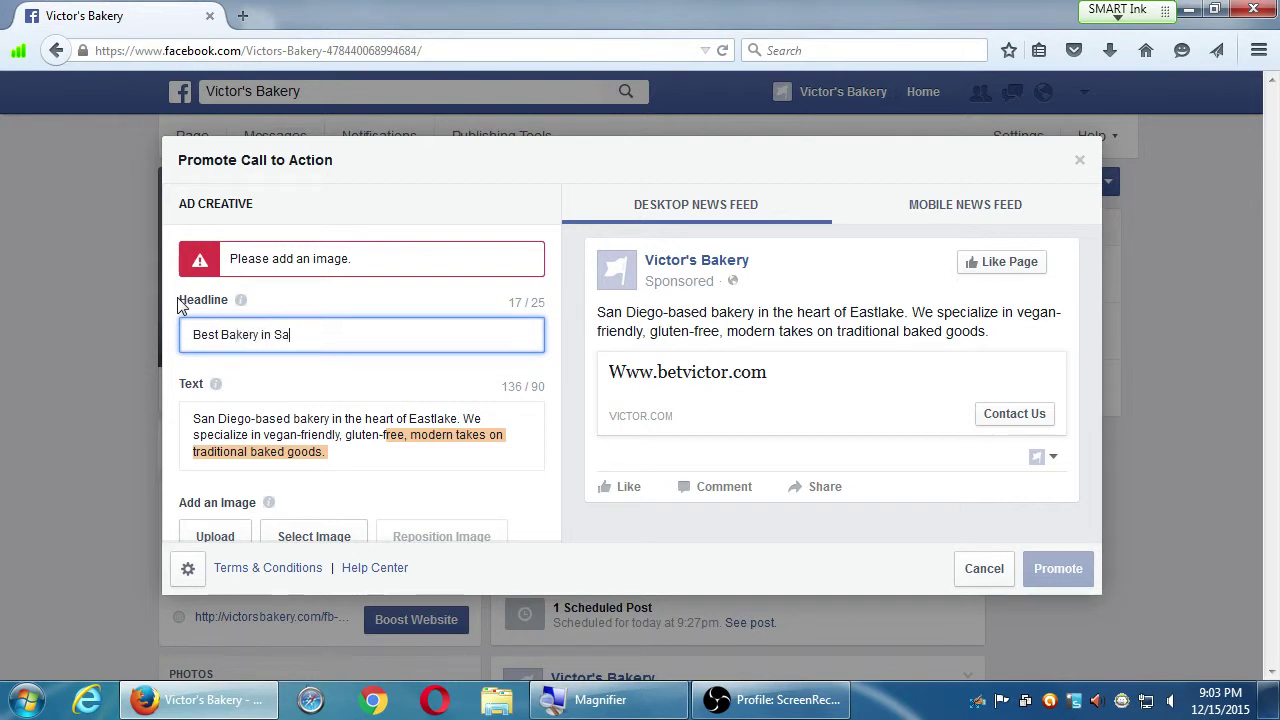
pyautogui.press('Tab')
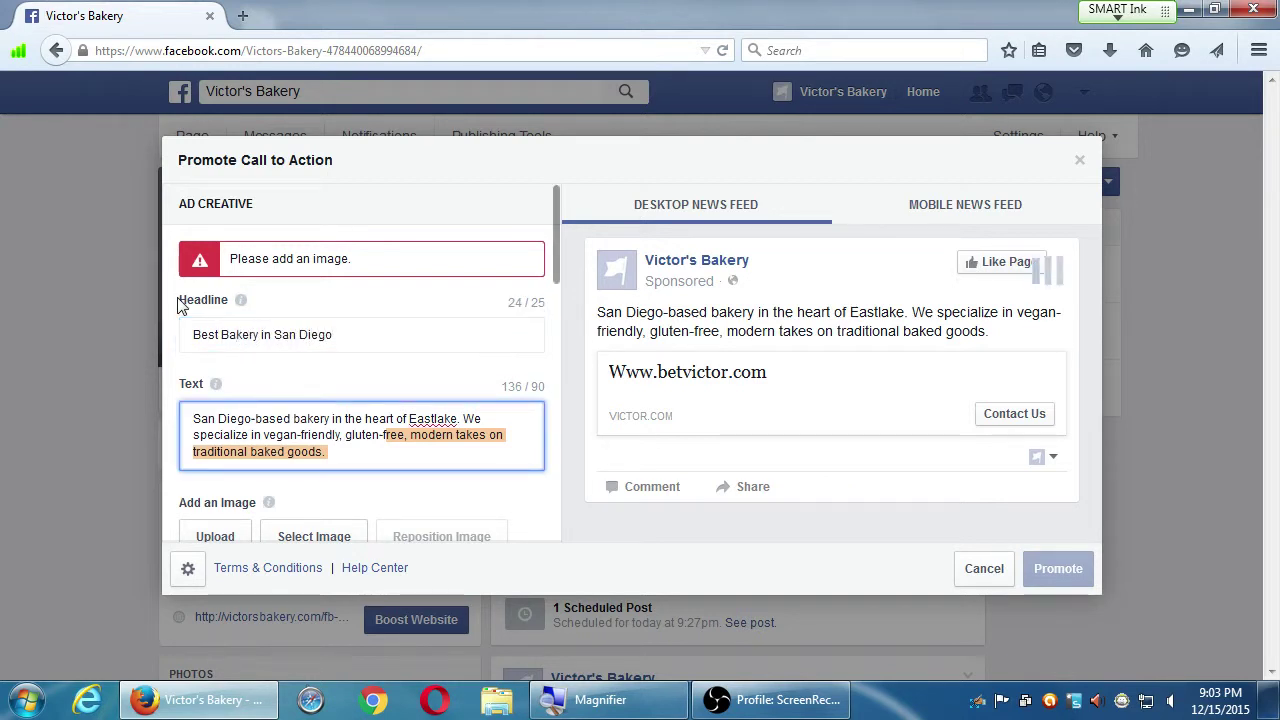
pyautogui.click(181, 306)
pyautogui.write('!')
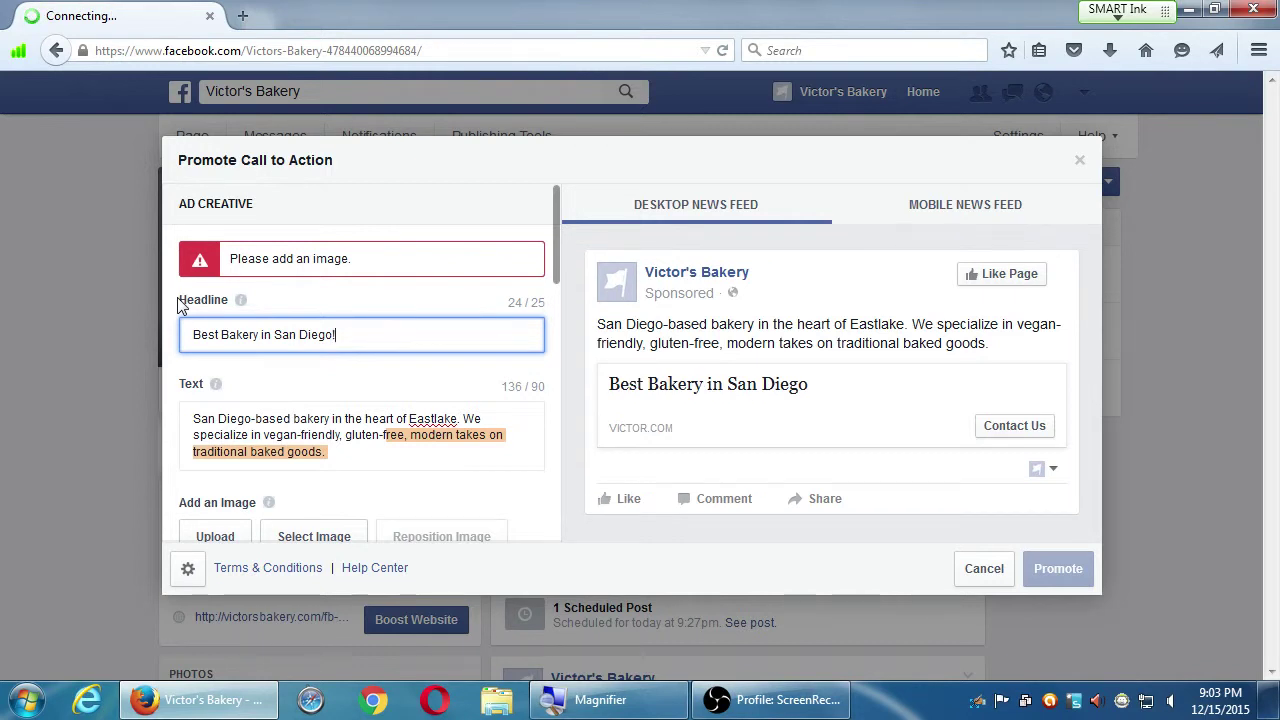
pyautogui.press('Tab')
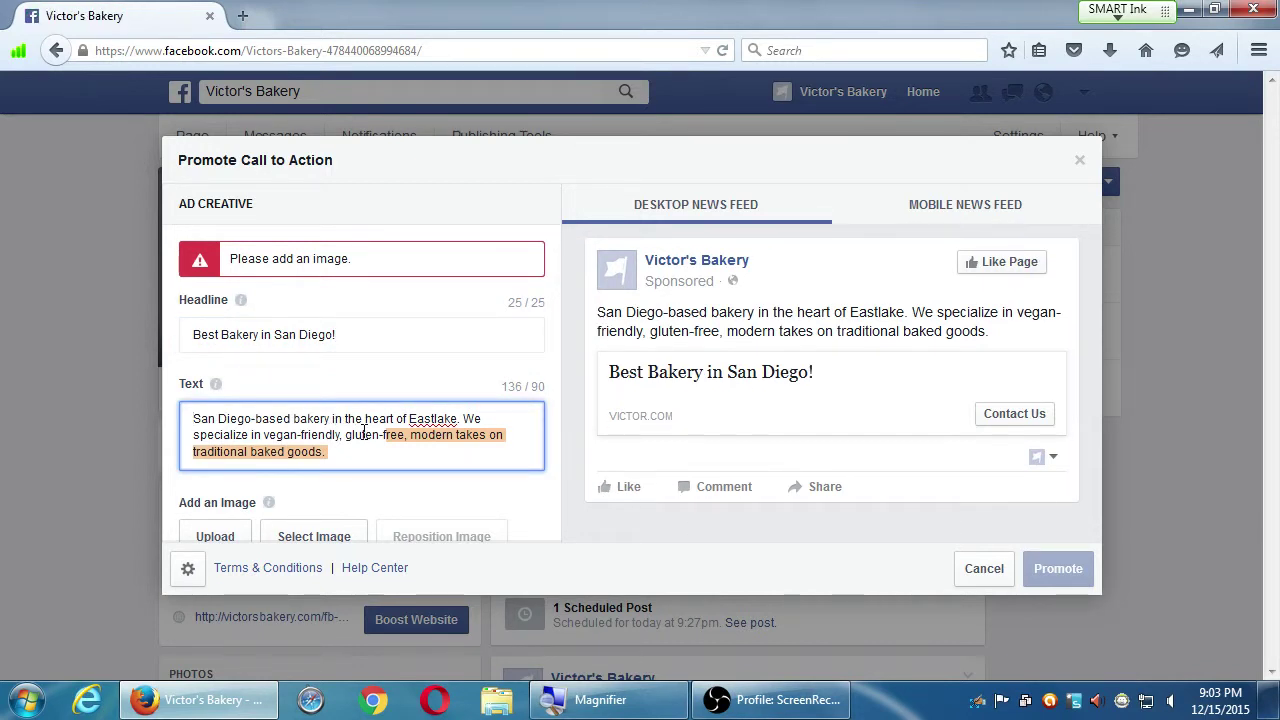
pyautogui.scroll(-2, 368, 432)
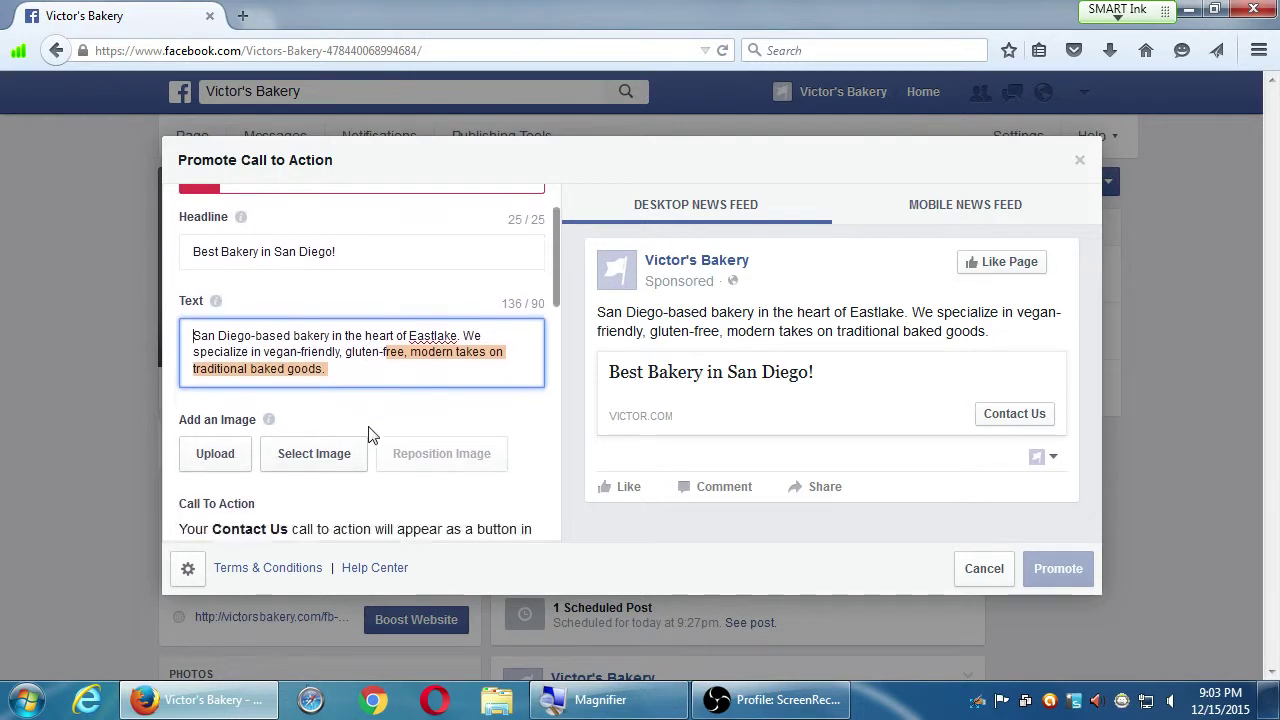
pyautogui.scroll(-2, 370, 433)
pyautogui.click(214, 386)
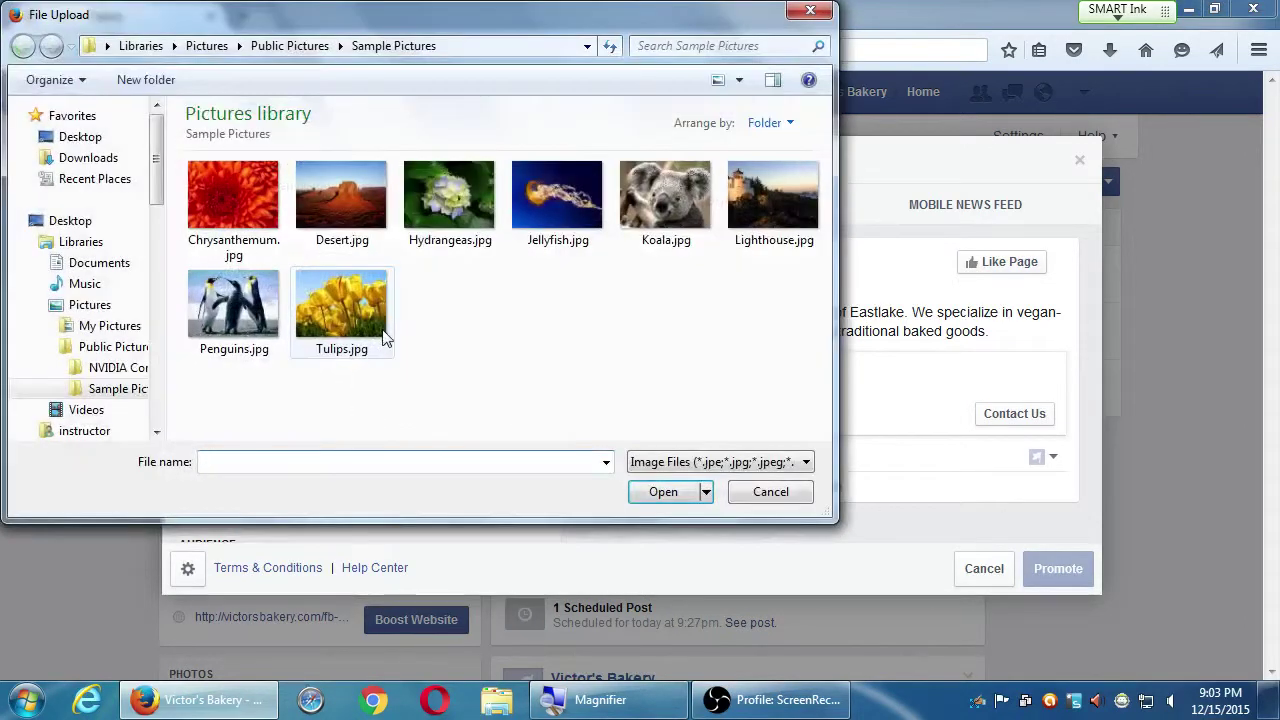
pyautogui.doubleClick(342, 205)
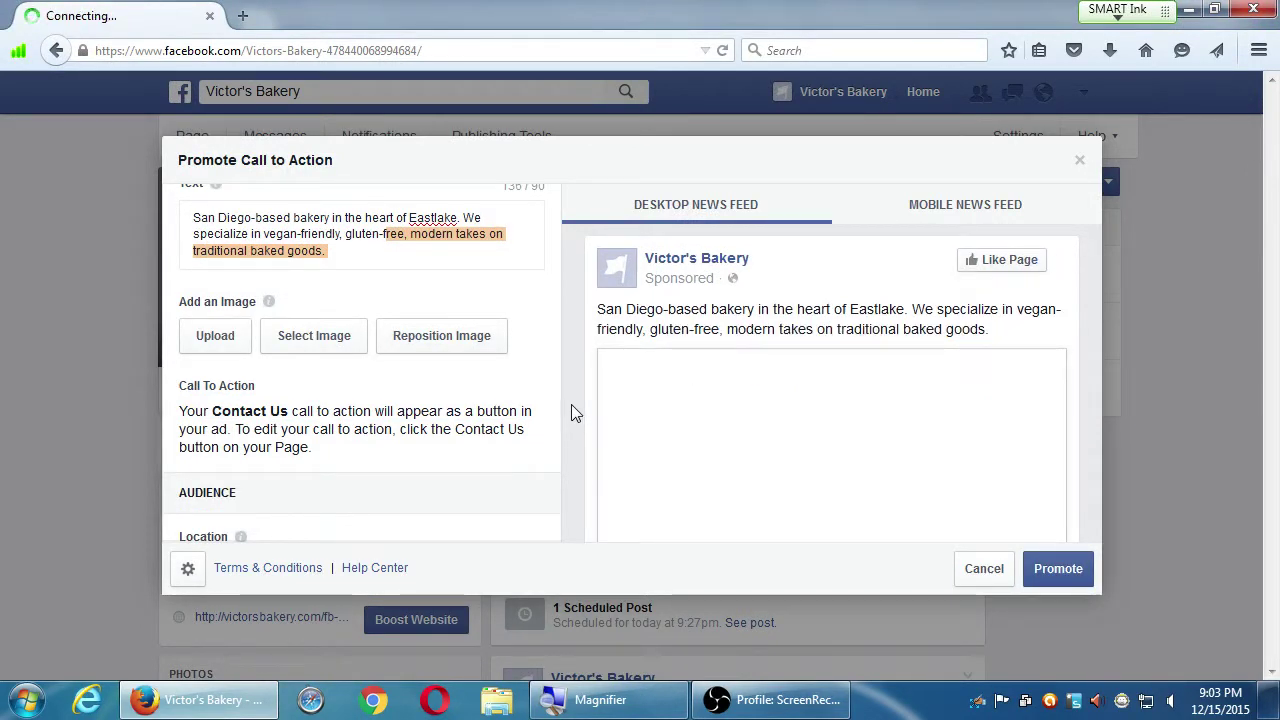
pyautogui.scroll(-2, 550, 370)
pyautogui.scroll(-5, 577, 363)
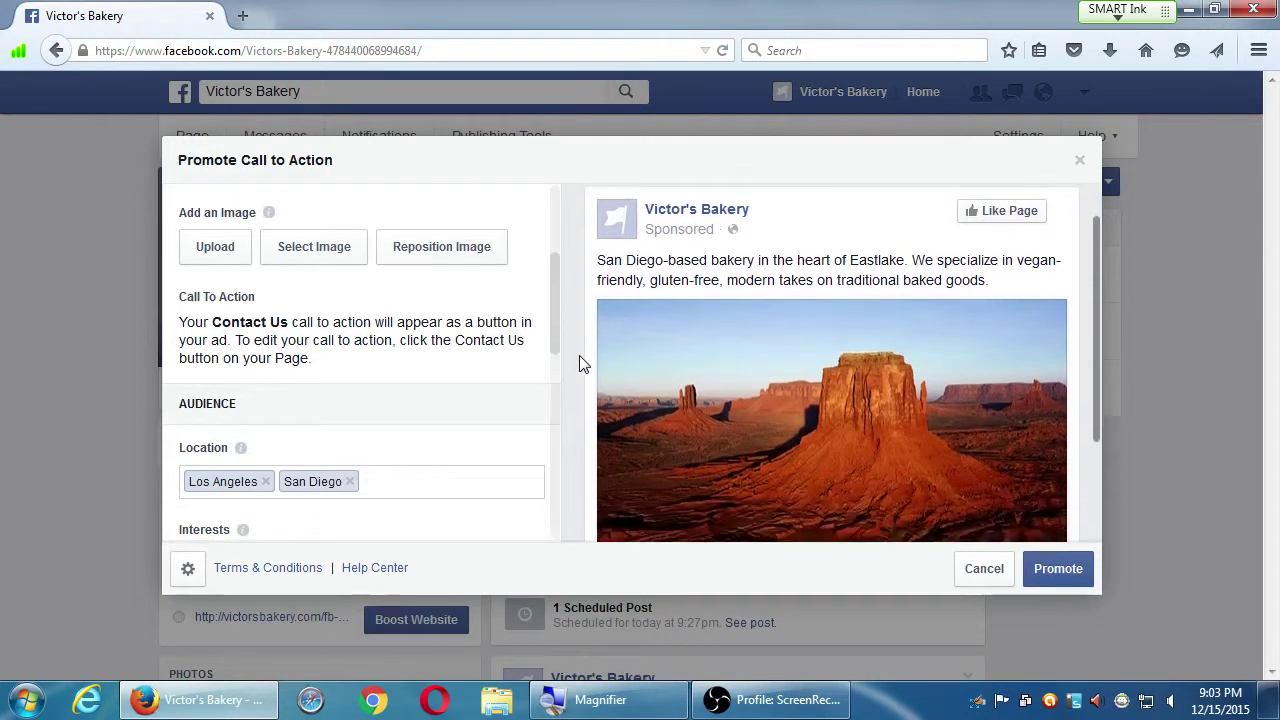
pyautogui.scroll(-3, 457, 336)
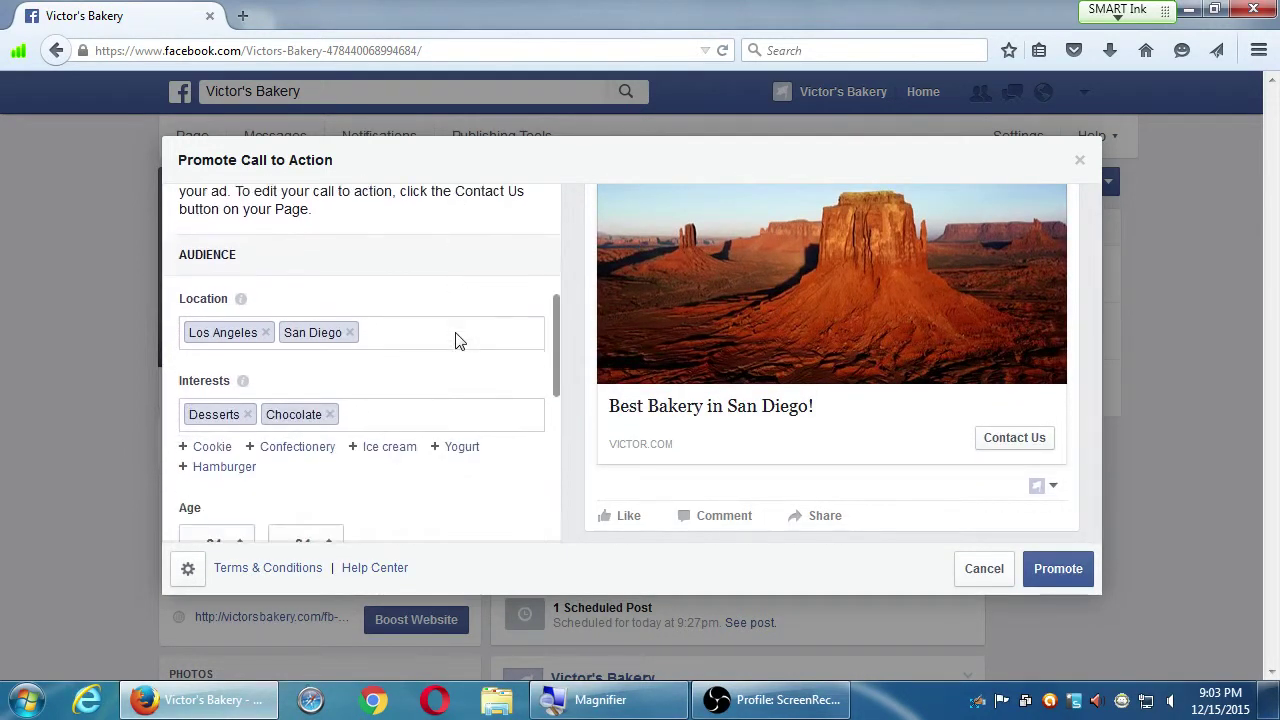
pyautogui.scroll(-1, 440, 354)
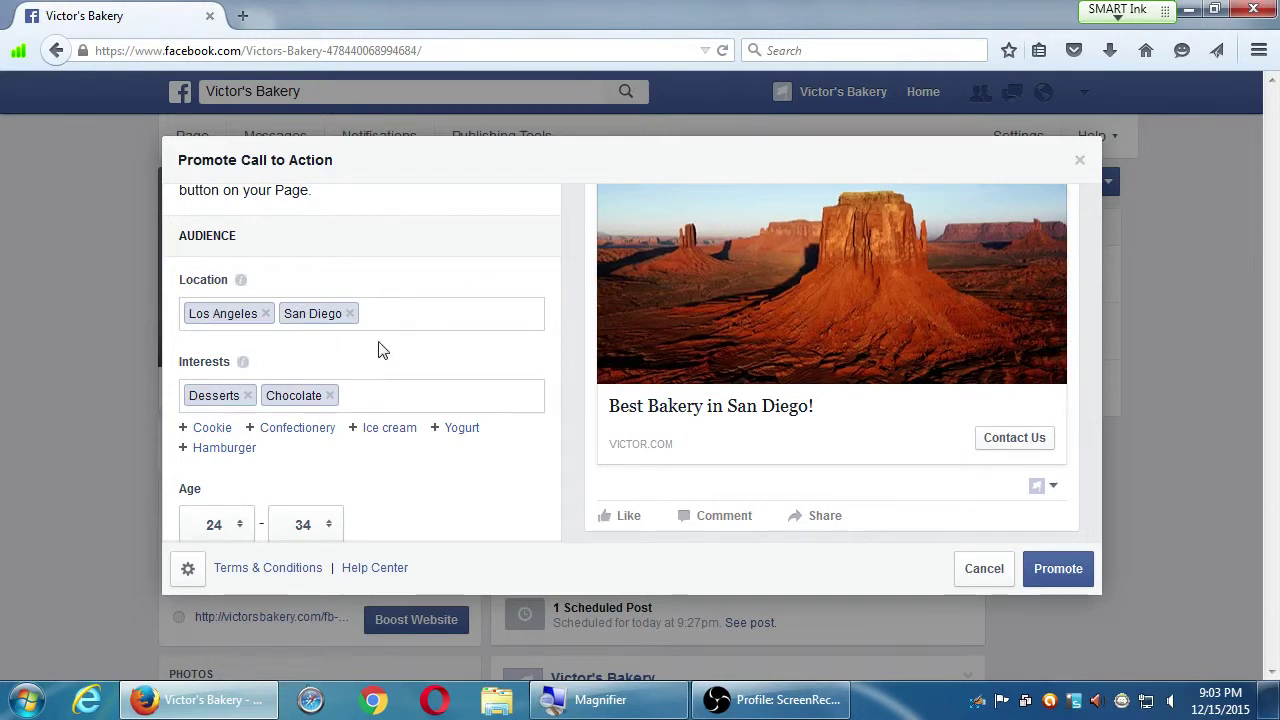
pyautogui.scroll(-1, 380, 345)
pyautogui.scroll(-5, 405, 335)
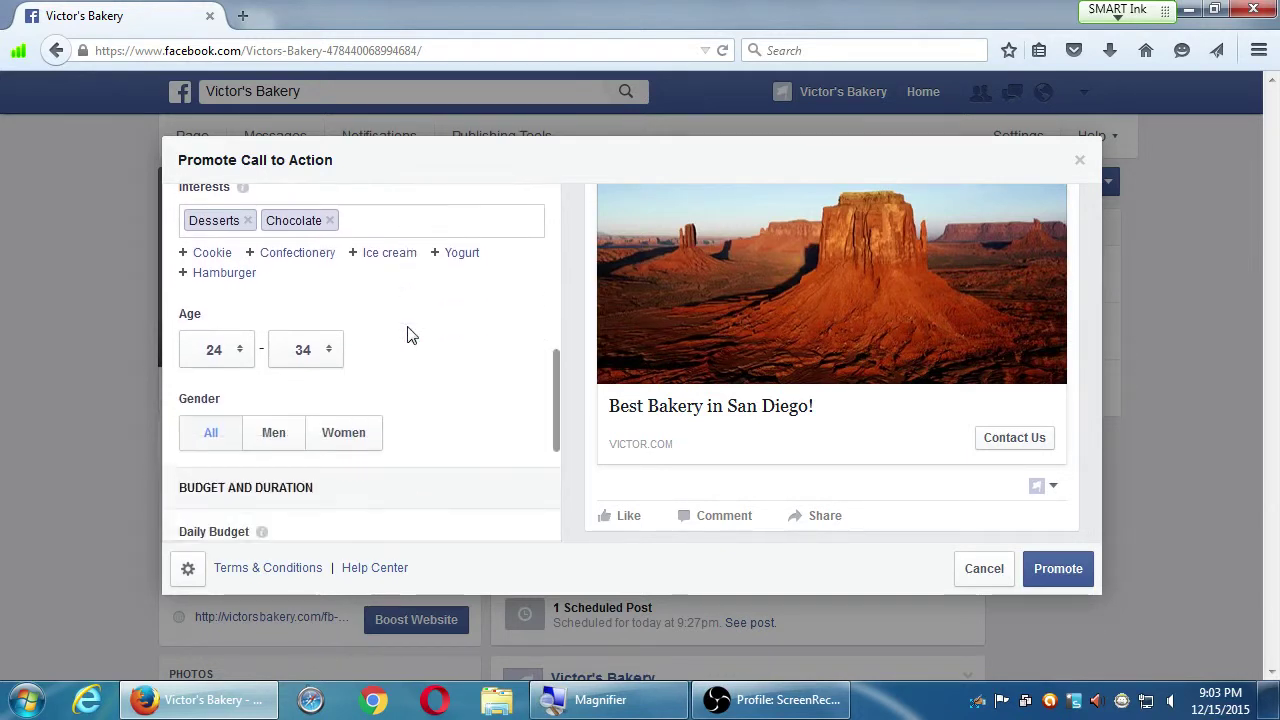
pyautogui.scroll(-4, 405, 335)
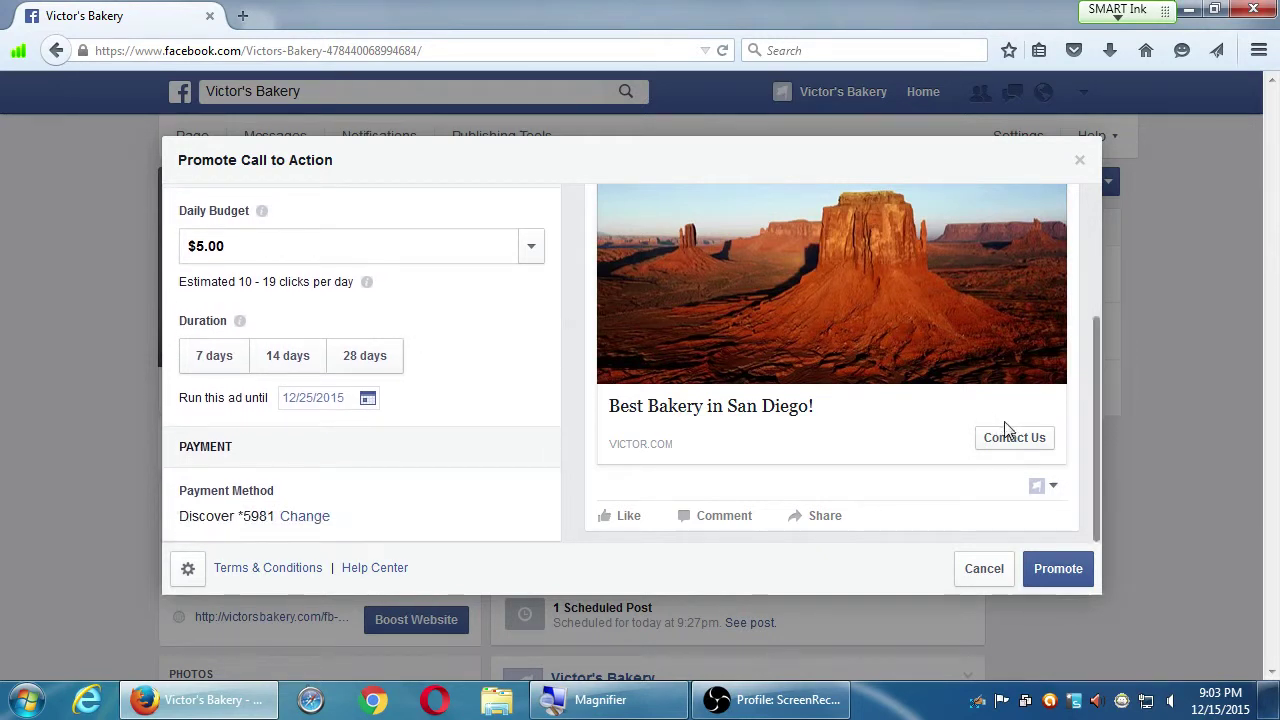
pyautogui.scroll(4, 745, 412)
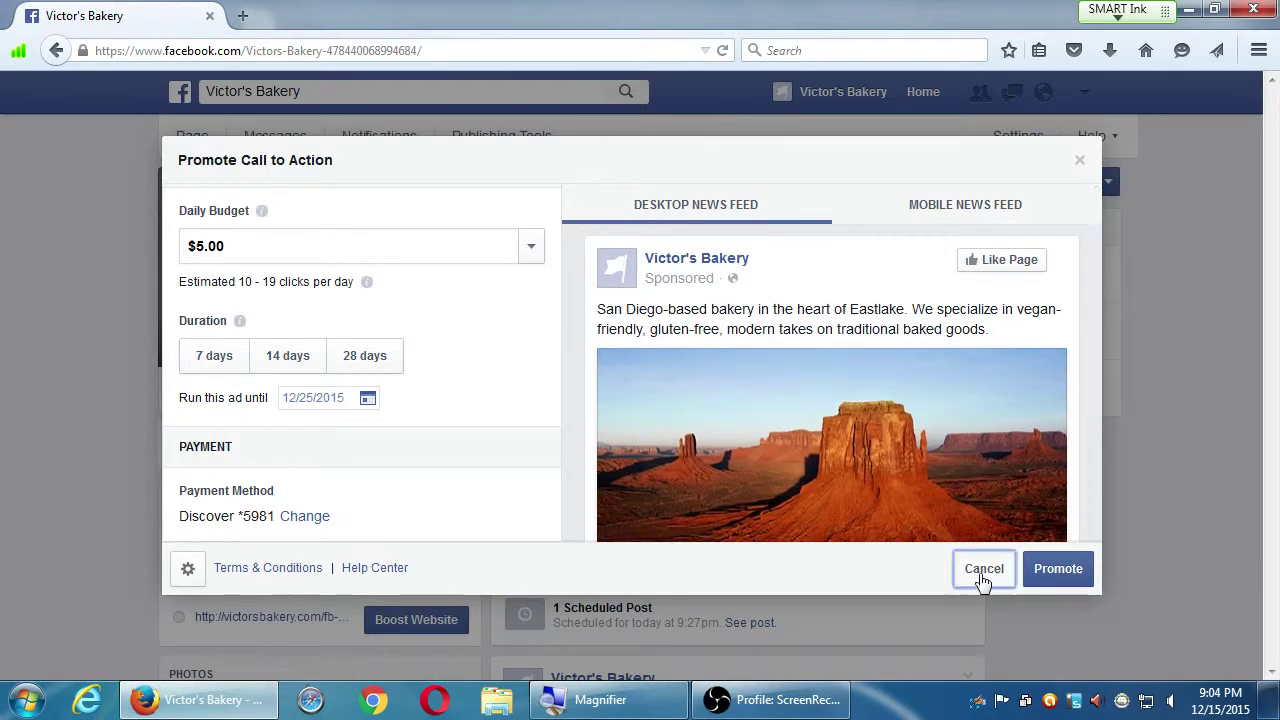
# Cancel the Promote Call to Action dialog
pyautogui.click(984, 568)
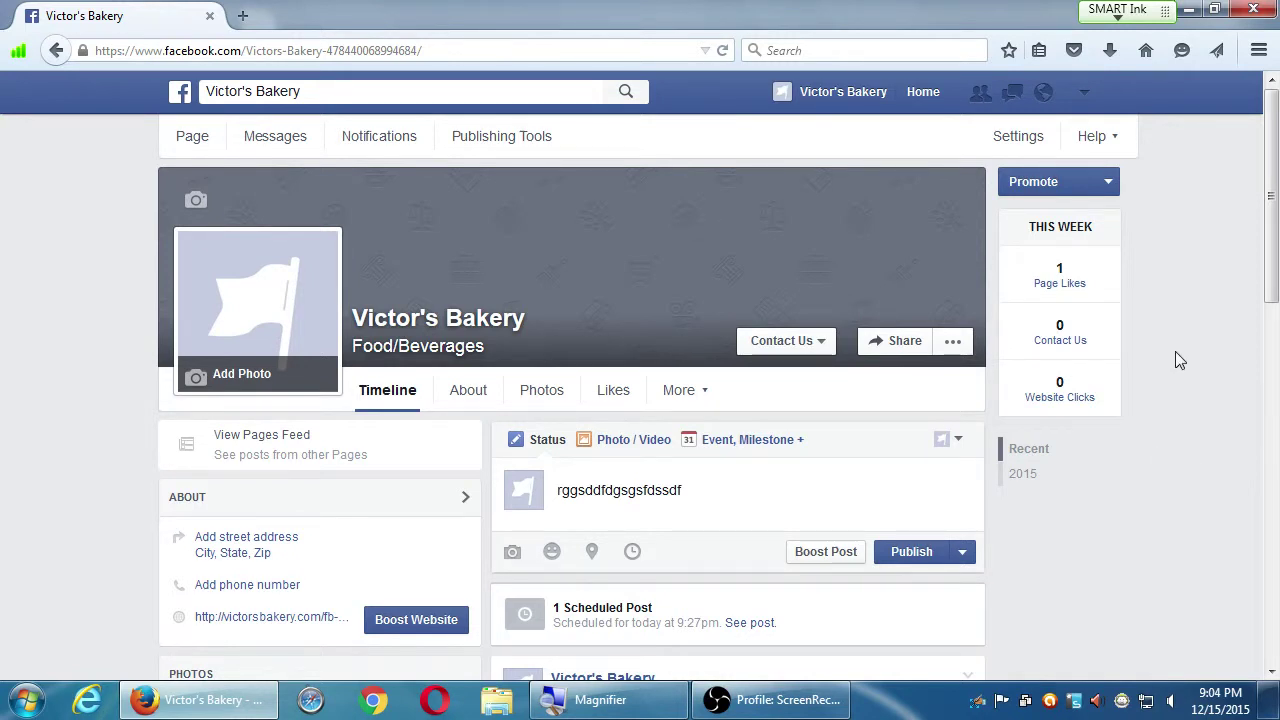
# Start a Promote Your Website promotion, review its settings, then cancel it
pyautogui.click(1036, 184)
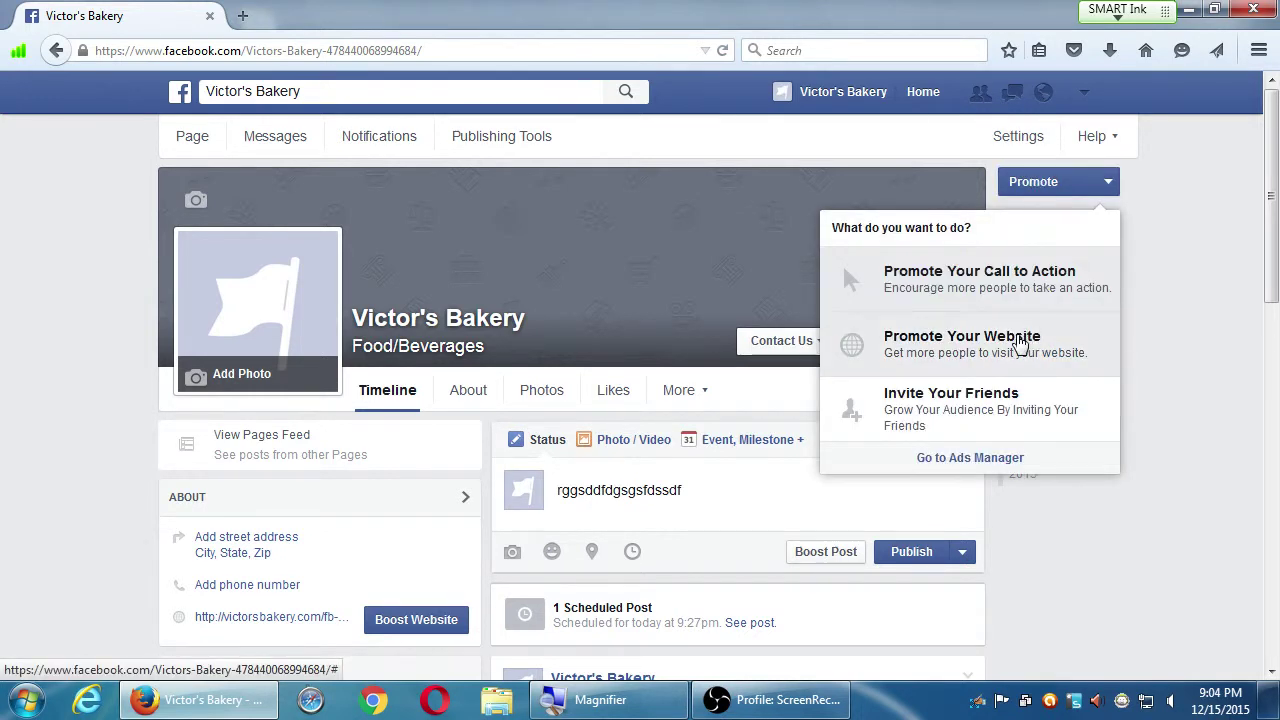
pyautogui.click(1025, 338)
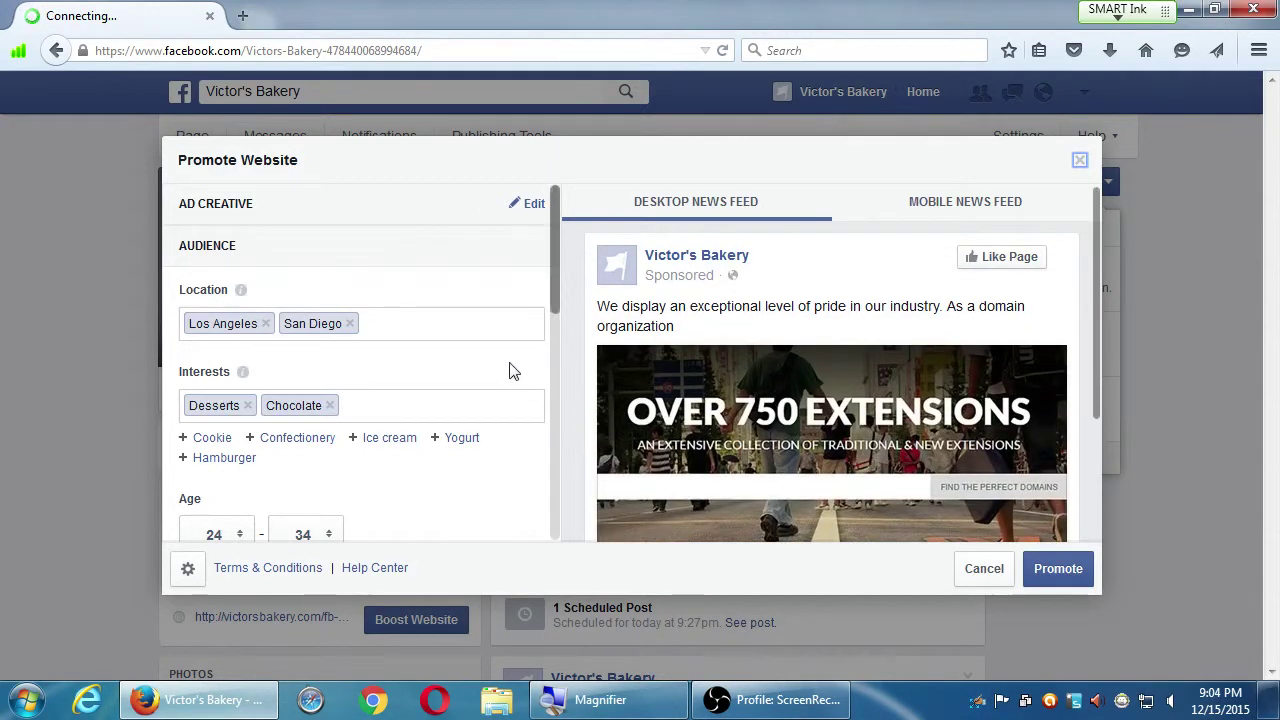
pyautogui.scroll(-1, 355, 440)
pyautogui.scroll(-6, 355, 445)
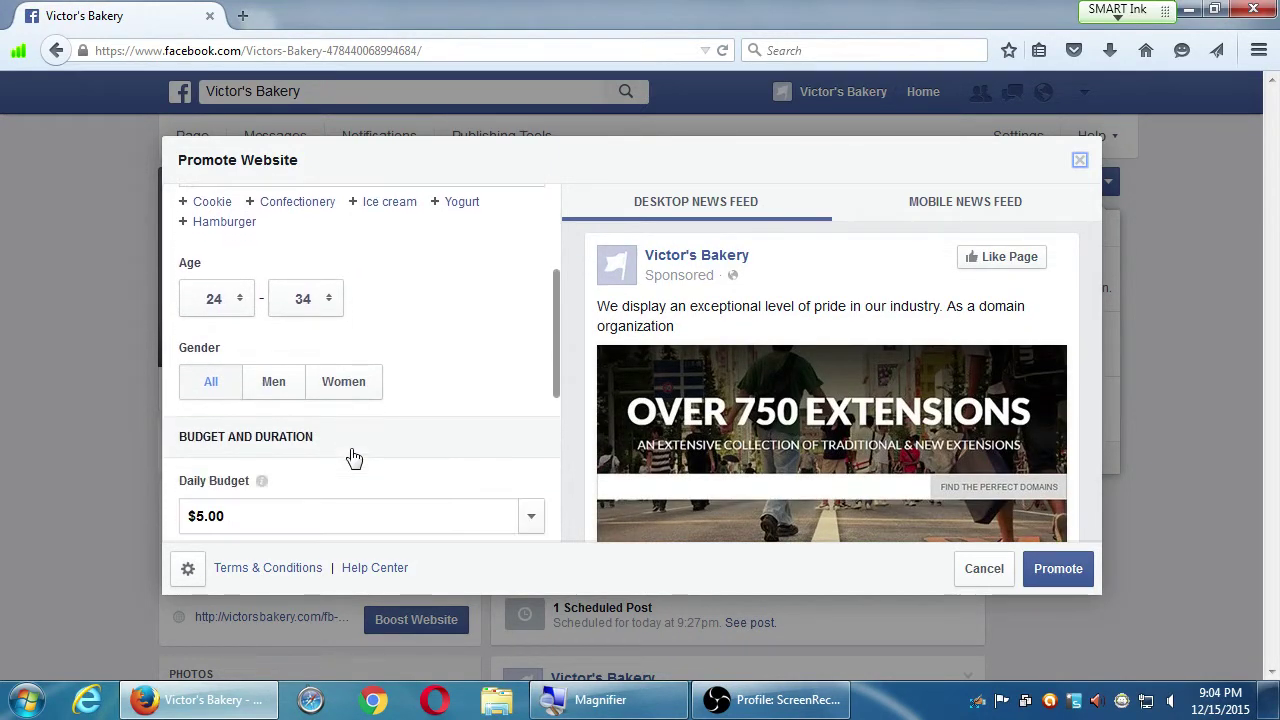
pyautogui.scroll(3, 360, 449)
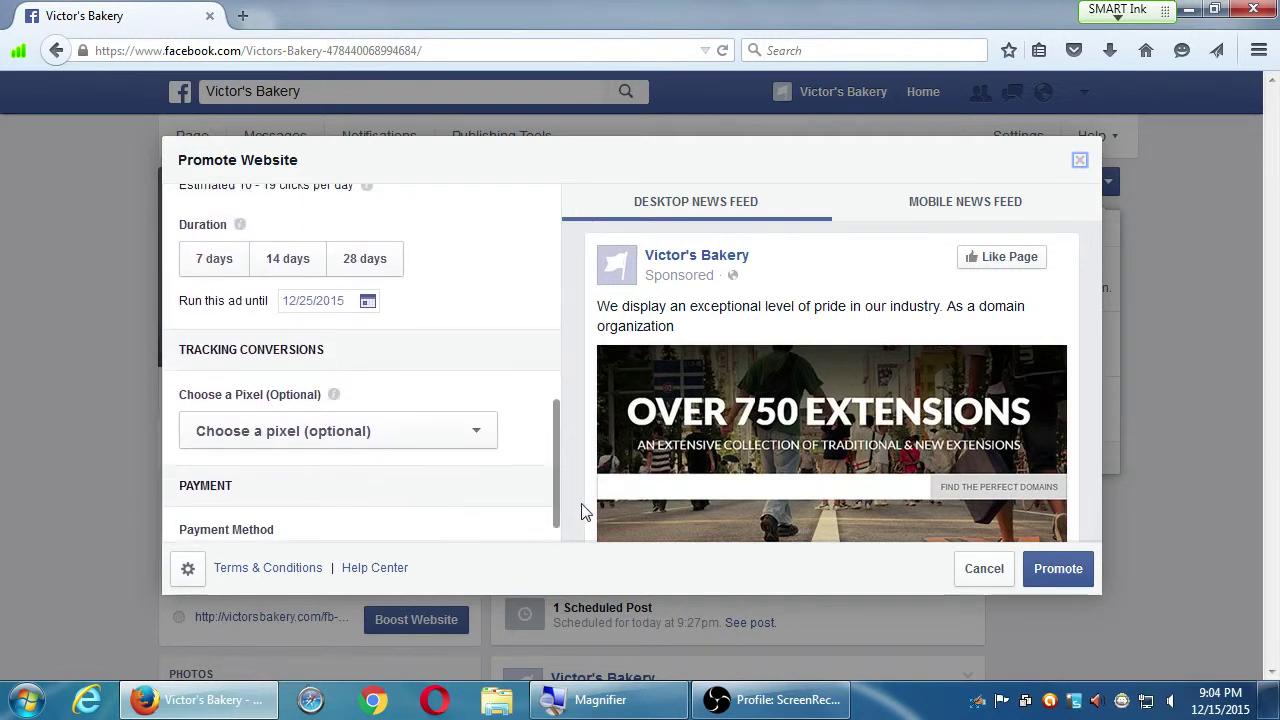
pyautogui.click(980, 568)
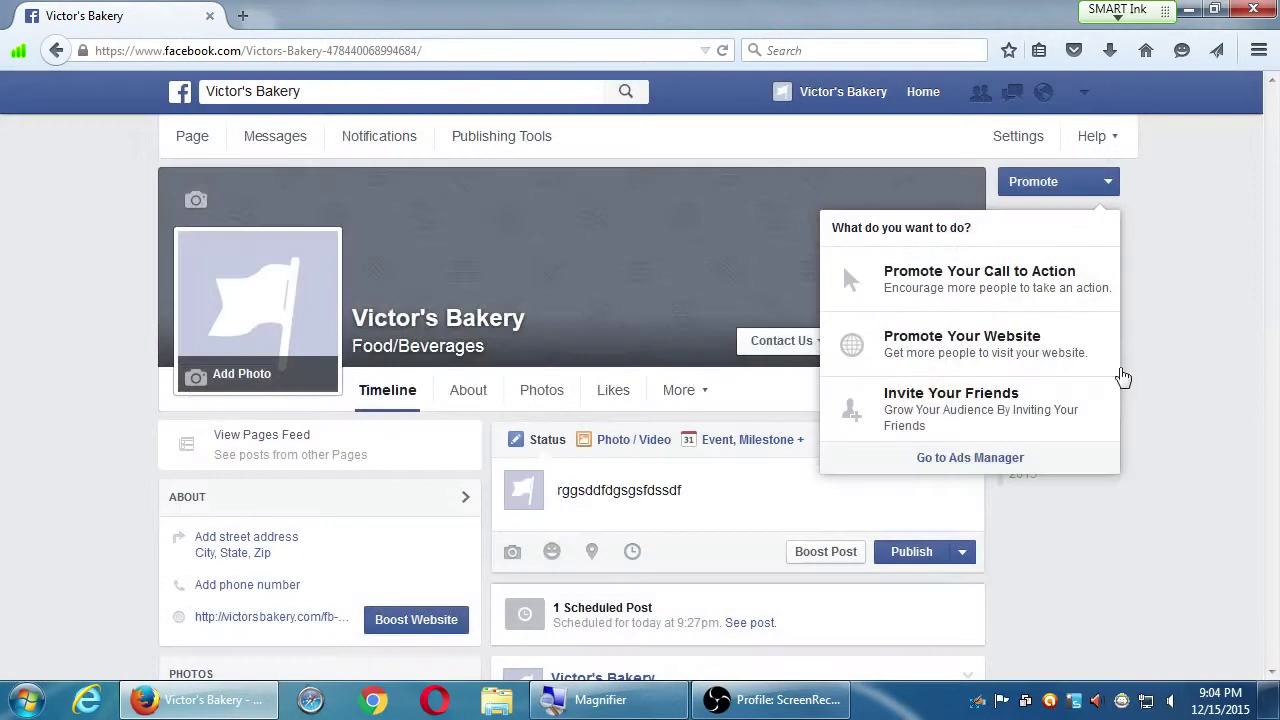
# Choose Manage Ads from the account menu and confirm Leave This Page
pyautogui.click(1086, 96)
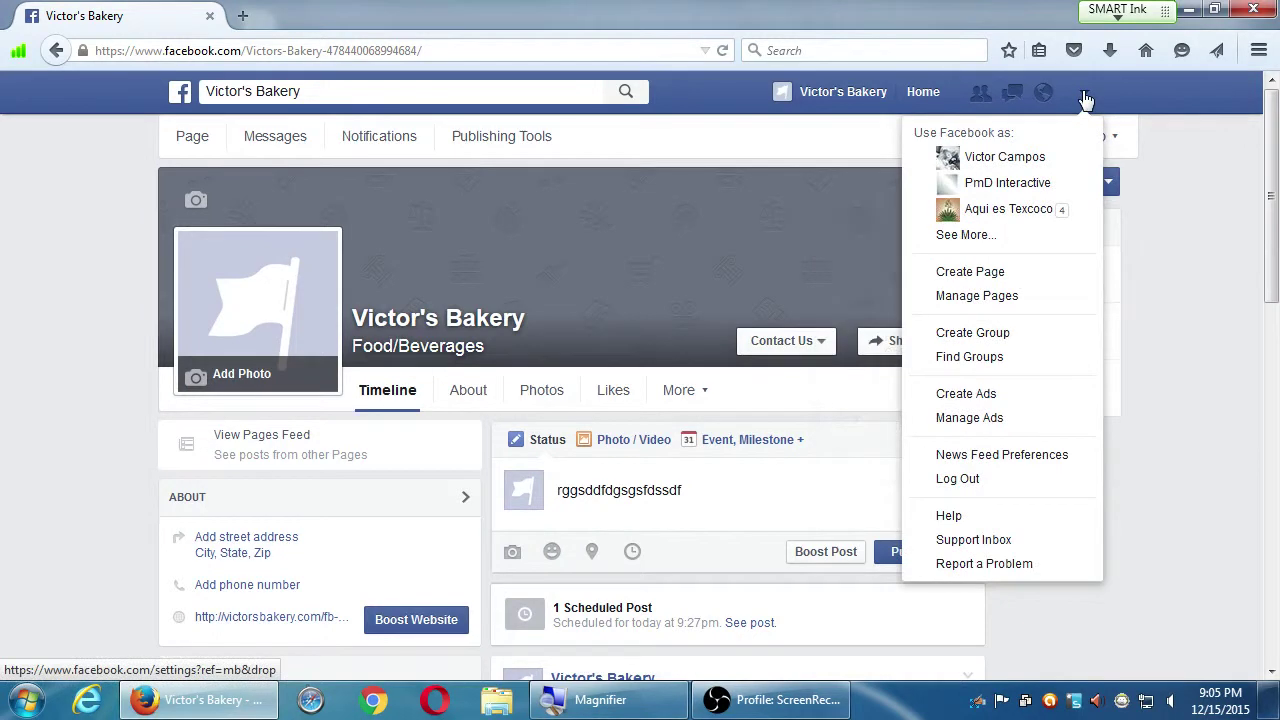
pyautogui.click(1047, 420)
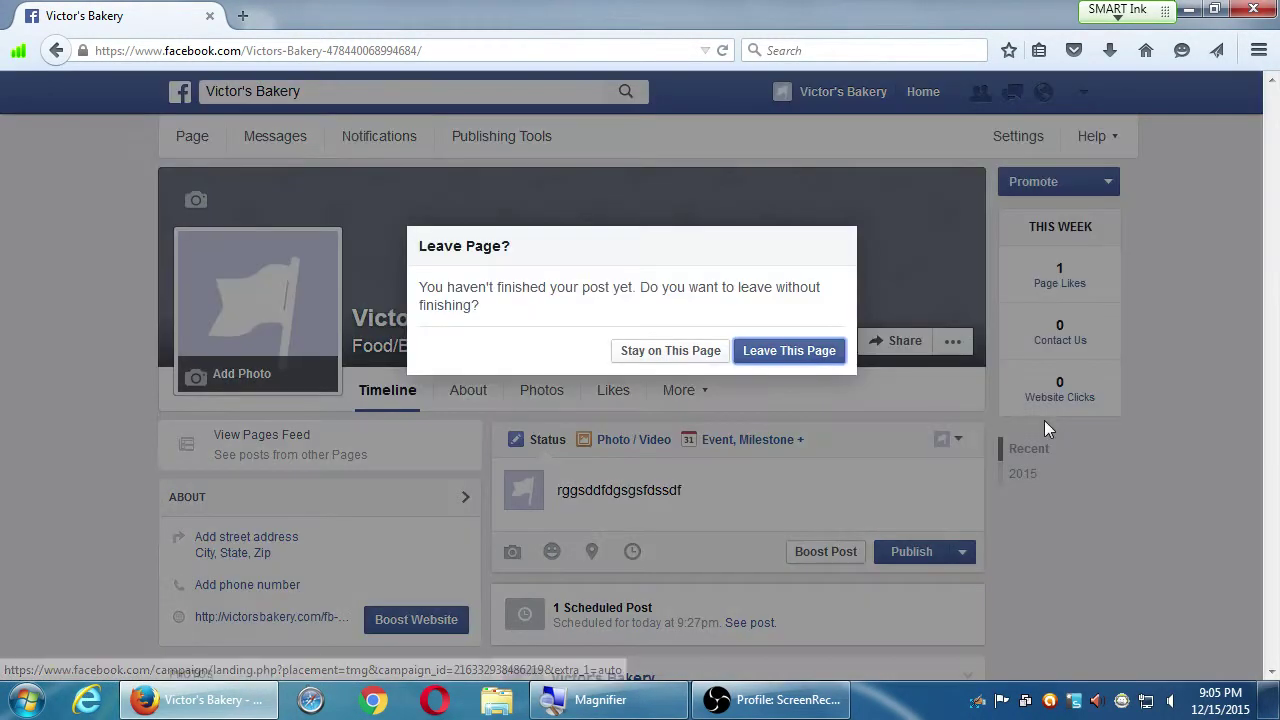
pyautogui.click(800, 371)
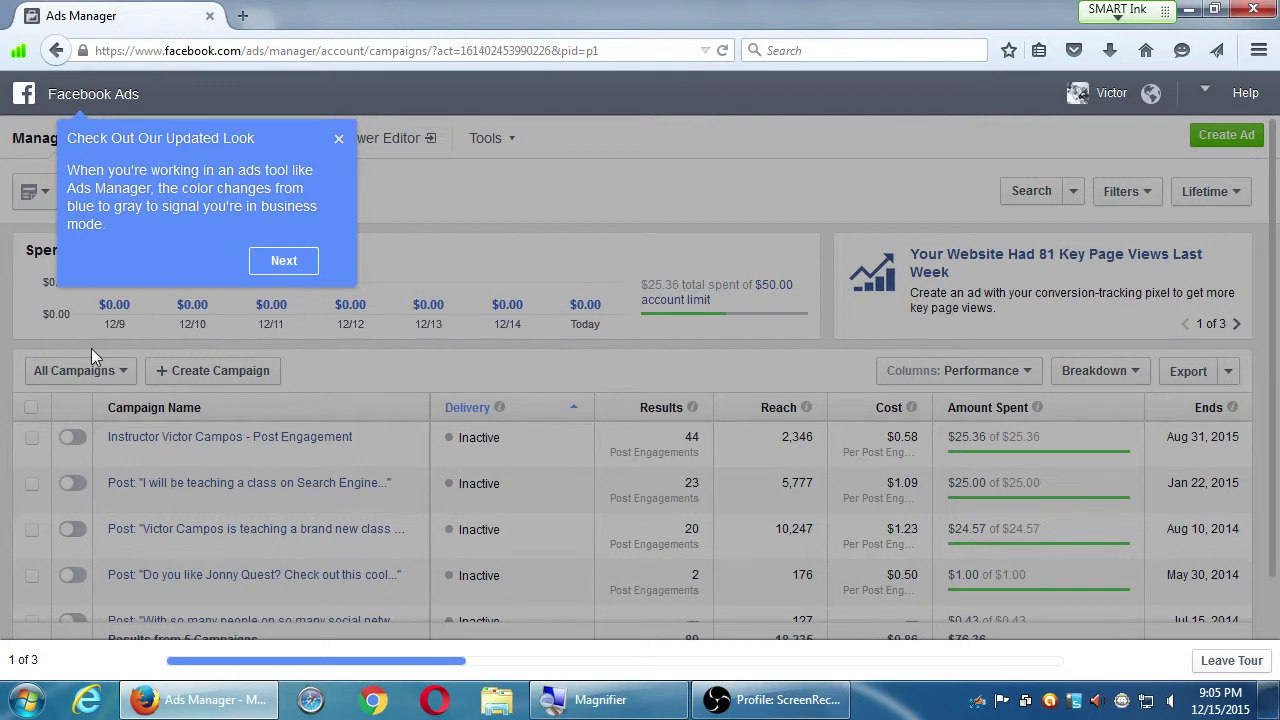
# Step through the three updated-look tour tips with Next, Next and Done
pyautogui.click(284, 262)
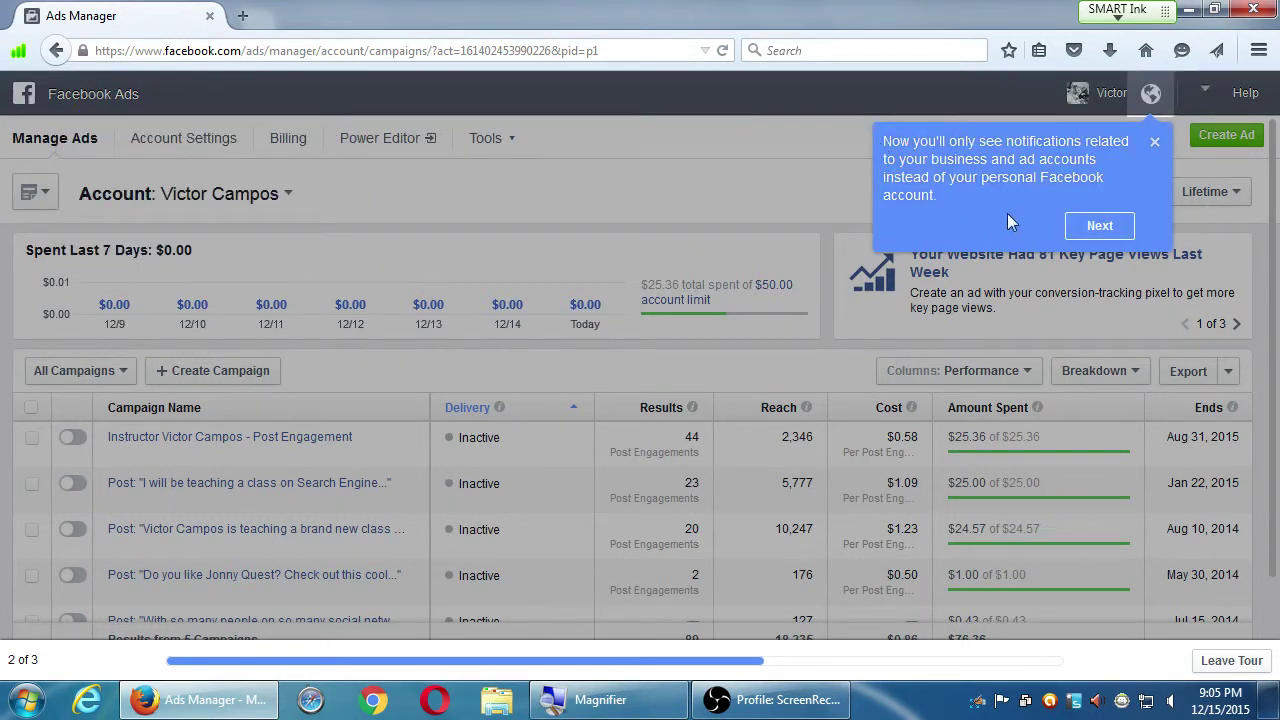
pyautogui.click(1102, 226)
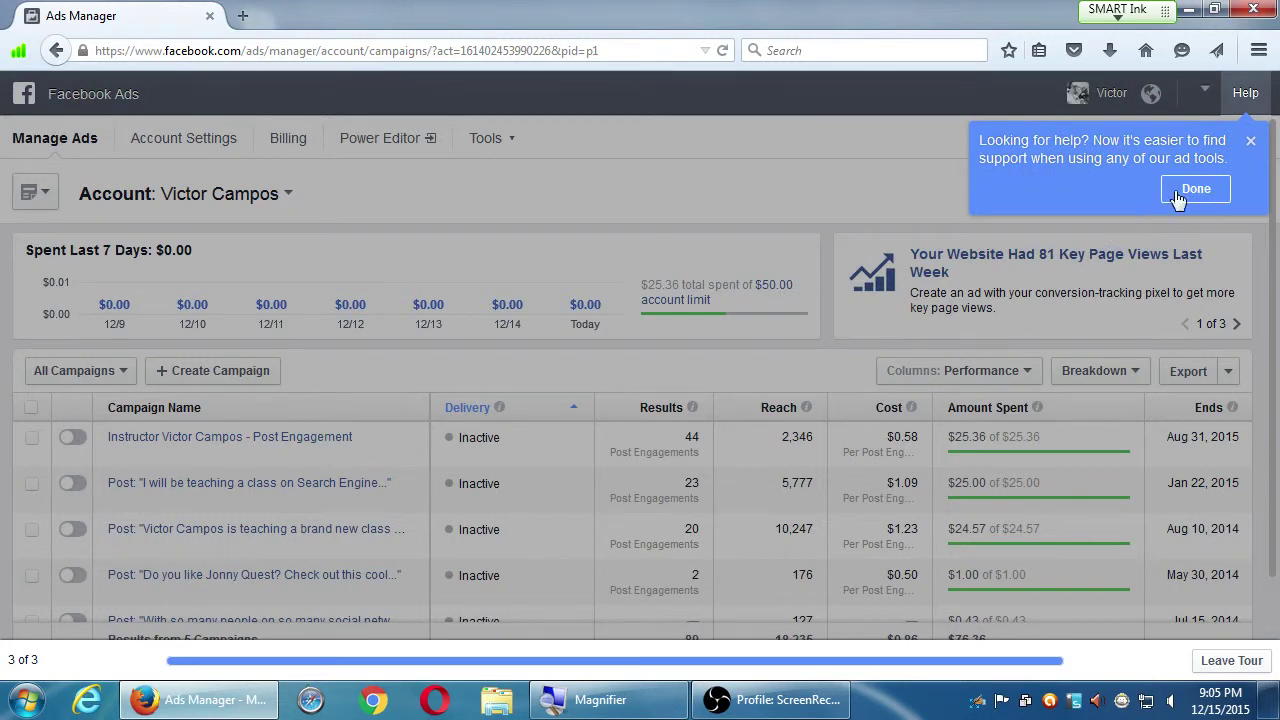
pyautogui.click(1195, 189)
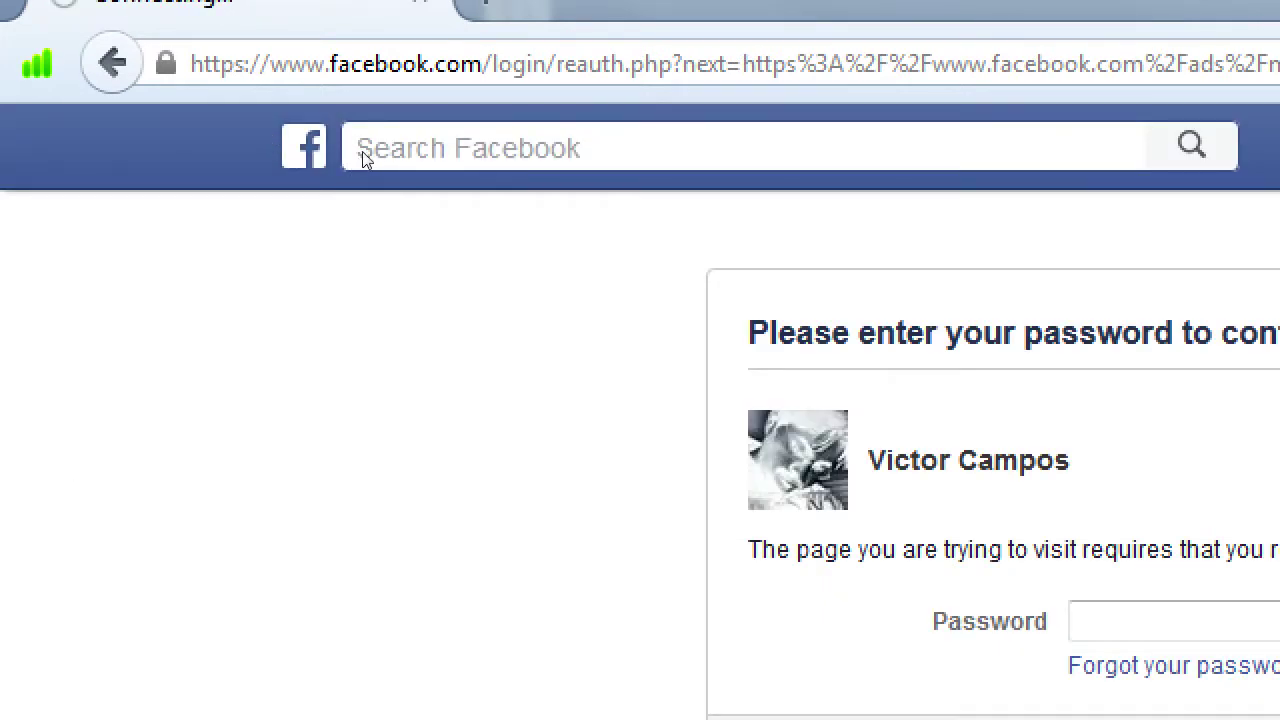
# Go back from the password re-entry page to the campaigns overview with Alt+Left
pyautogui.hotkey('alt', 'Left')
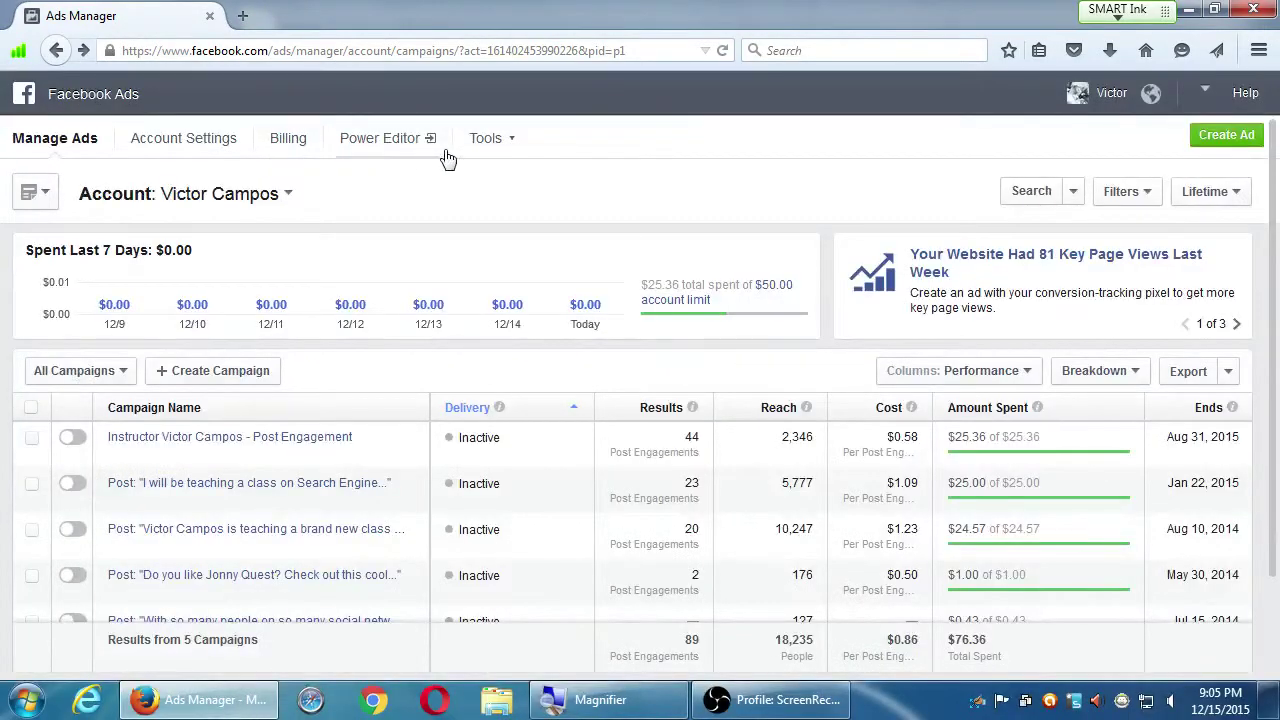
# Show the Ads Manager Tools list with Audiences, Pixels, Custom Conversions, Pages and Image Library
pyautogui.click(480, 140)
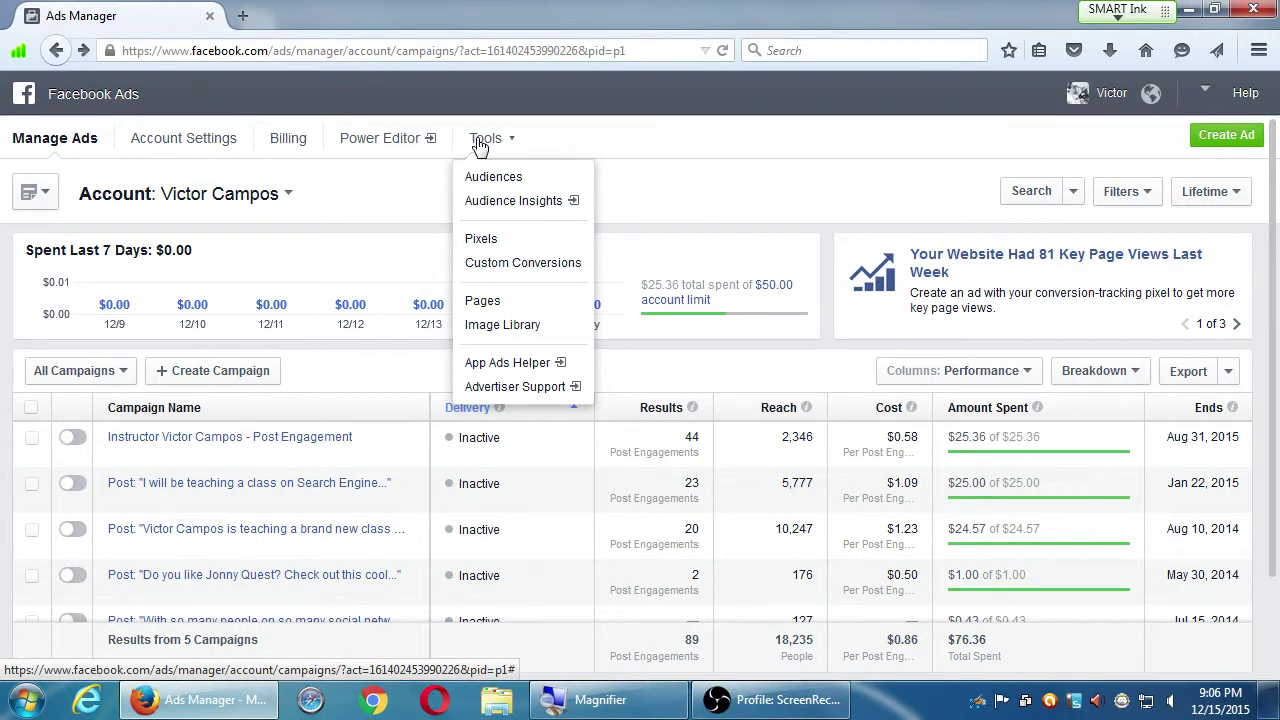
# Open Audience Insights for the default US 18+ audience in a new tab, then reopen Ads Manager's Tools
pyautogui.click(492, 201)
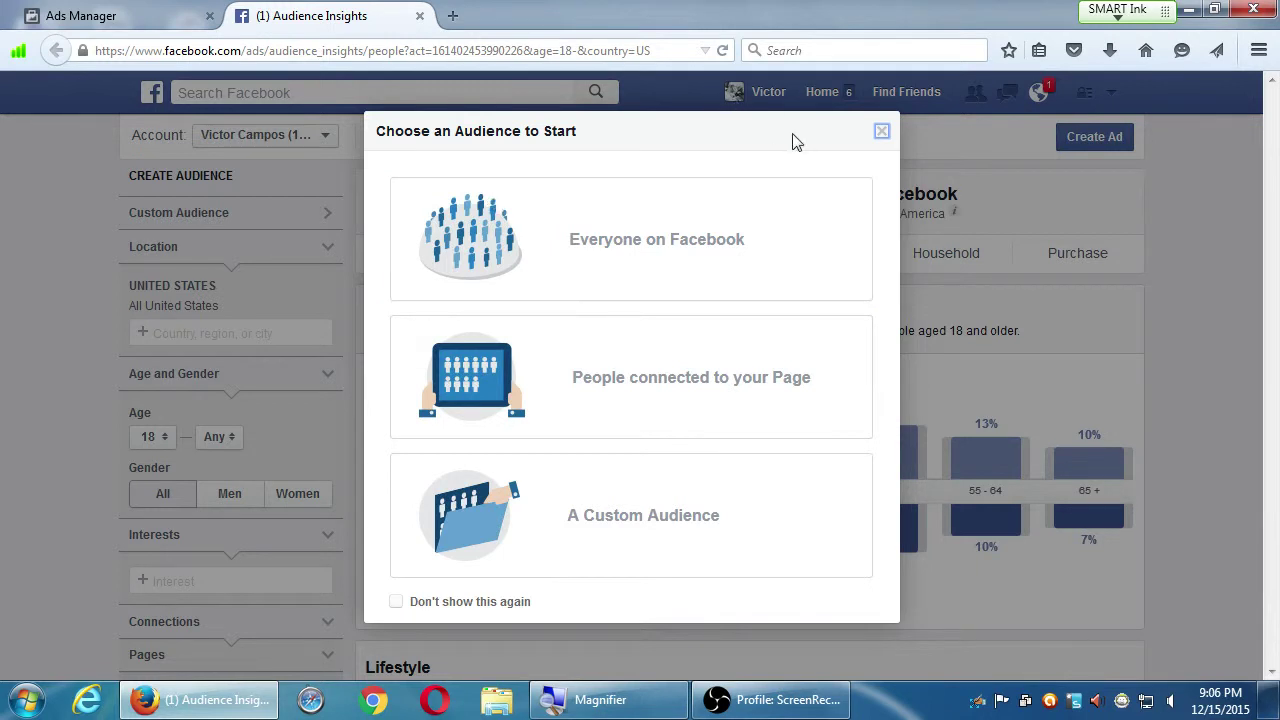
pyautogui.click(882, 134)
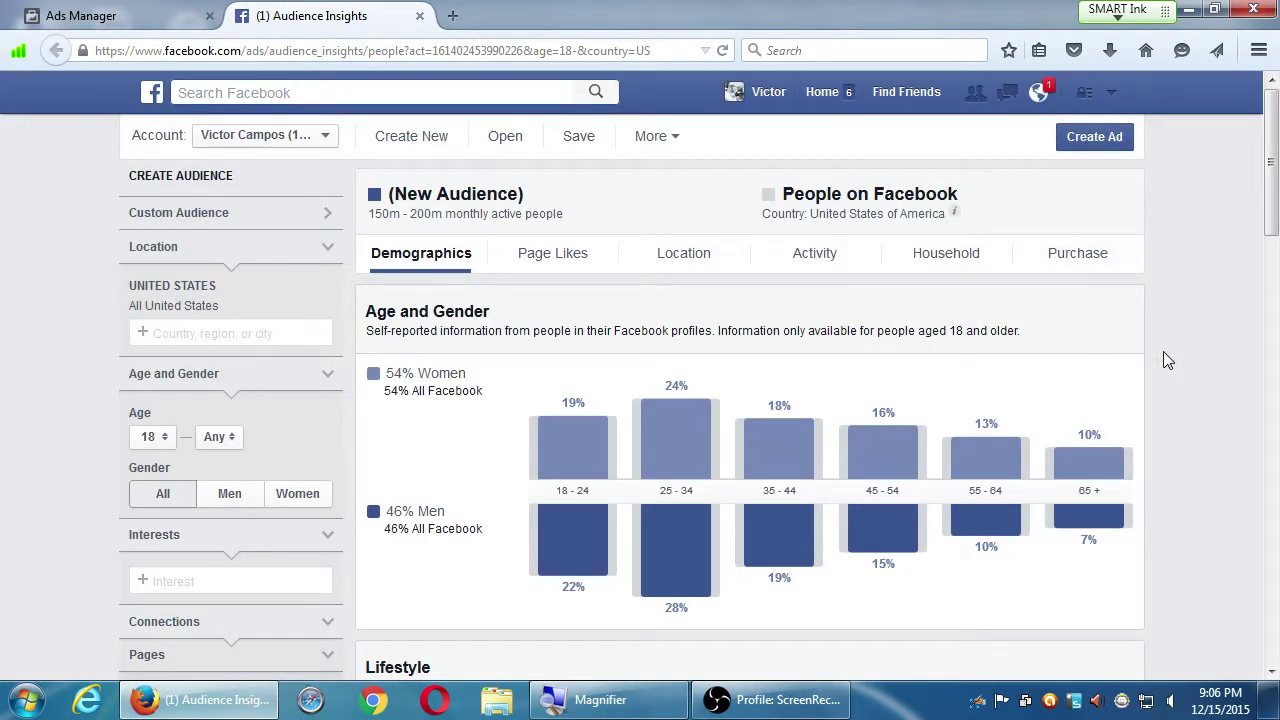
pyautogui.scroll(-8, 1167, 360)
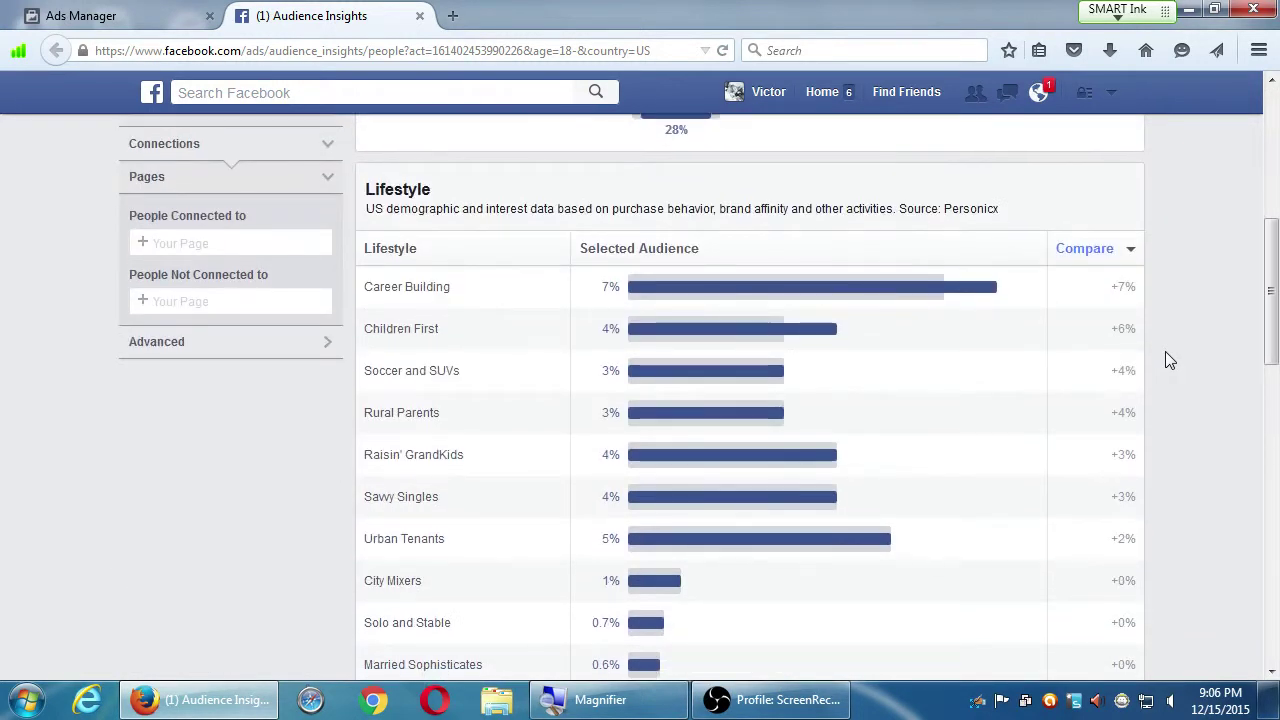
pyautogui.scroll(8, 1165, 352)
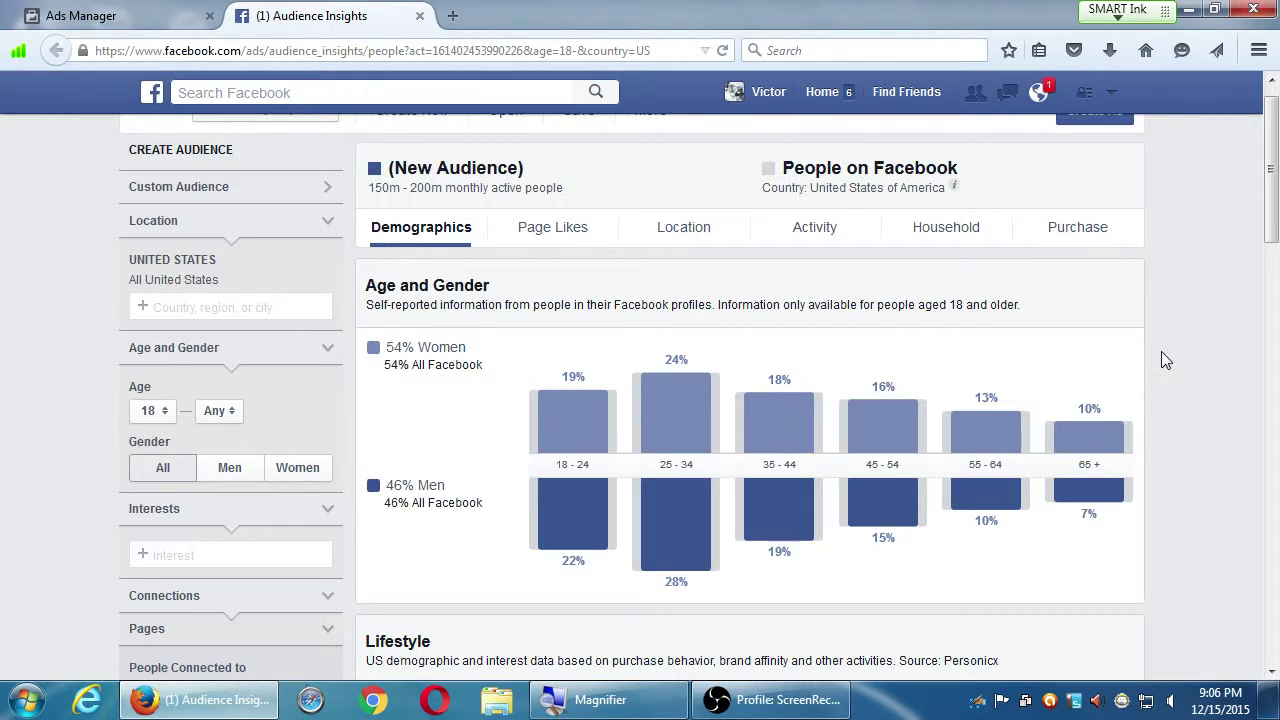
pyautogui.click(113, 14)
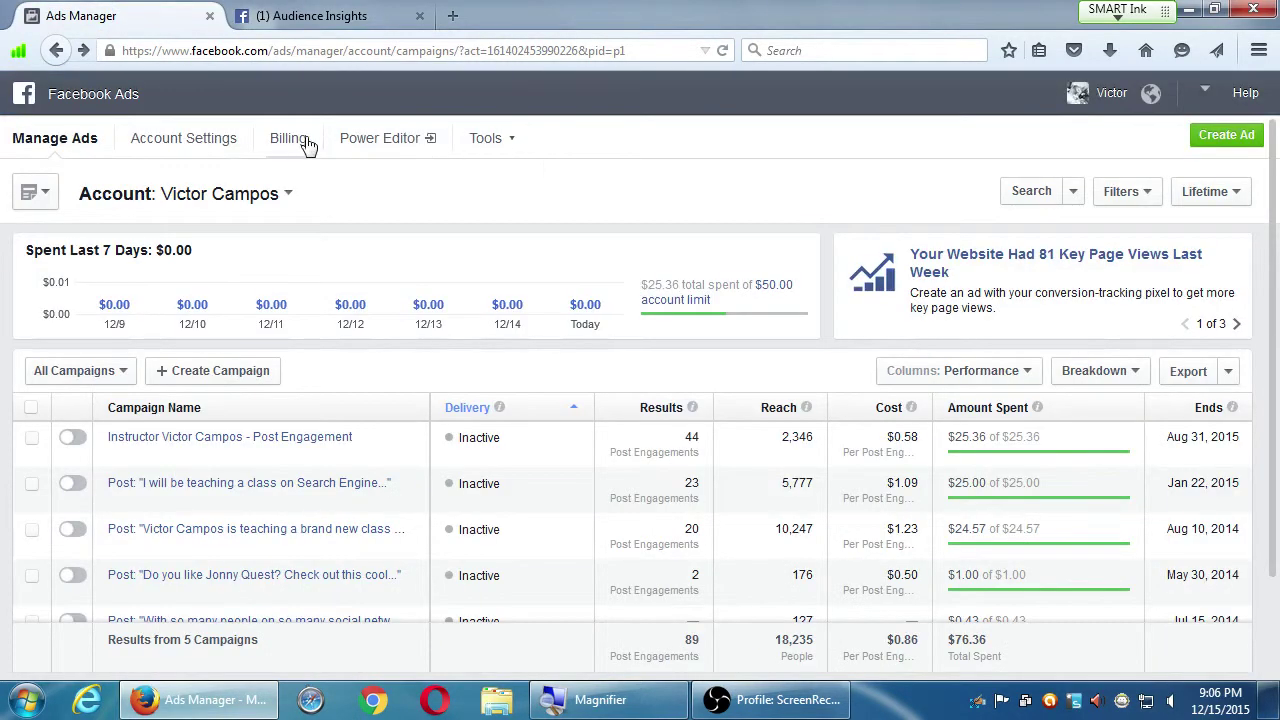
pyautogui.click(498, 140)
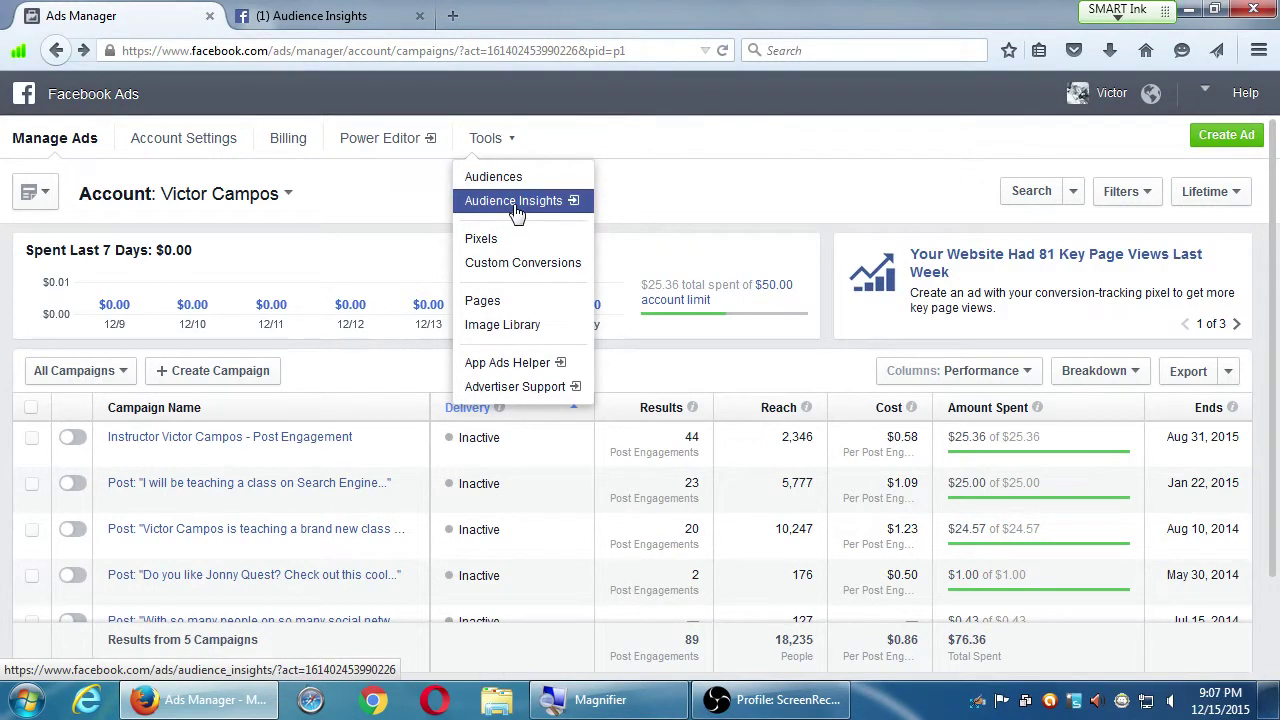
# Browse the US audience's Lifestyle, Relationship Status, Education Level and Job Title charts in Audience Insights
pyautogui.click(330, 18)
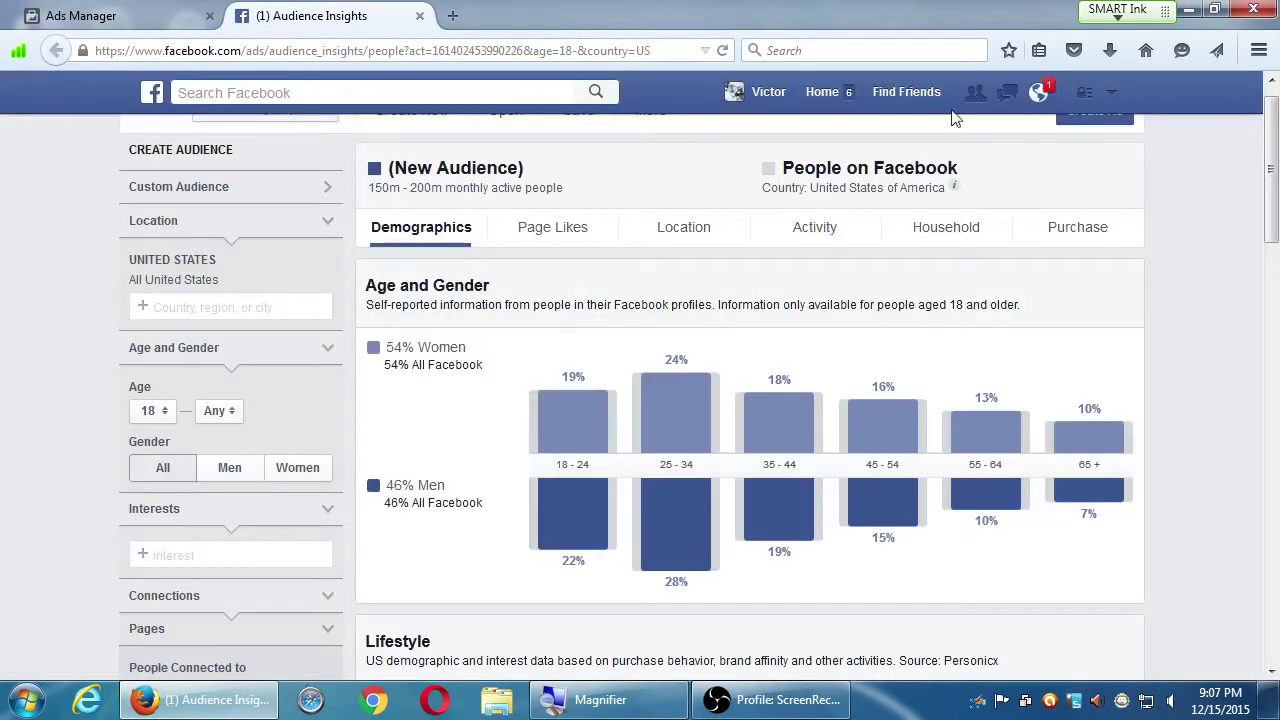
pyautogui.scroll(1, 1189, 227)
pyautogui.scroll(-10, 1188, 228)
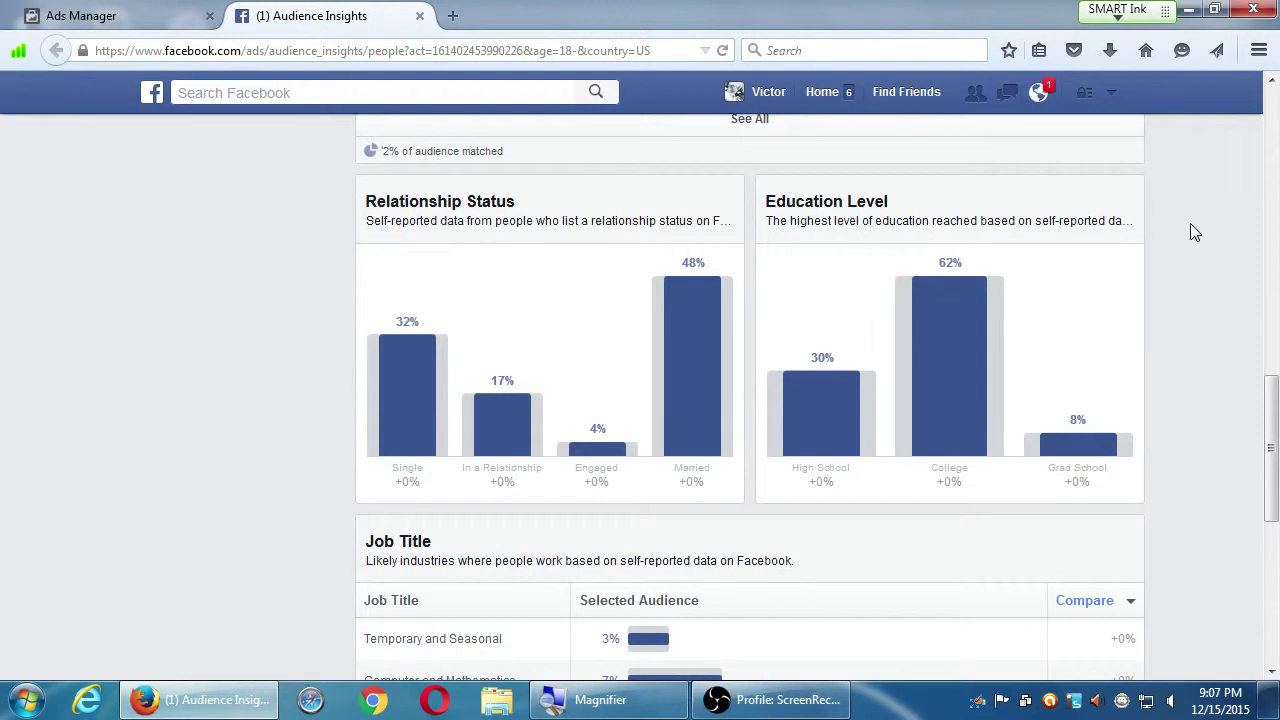
pyautogui.scroll(3, 1190, 232)
pyautogui.scroll(3, 1195, 231)
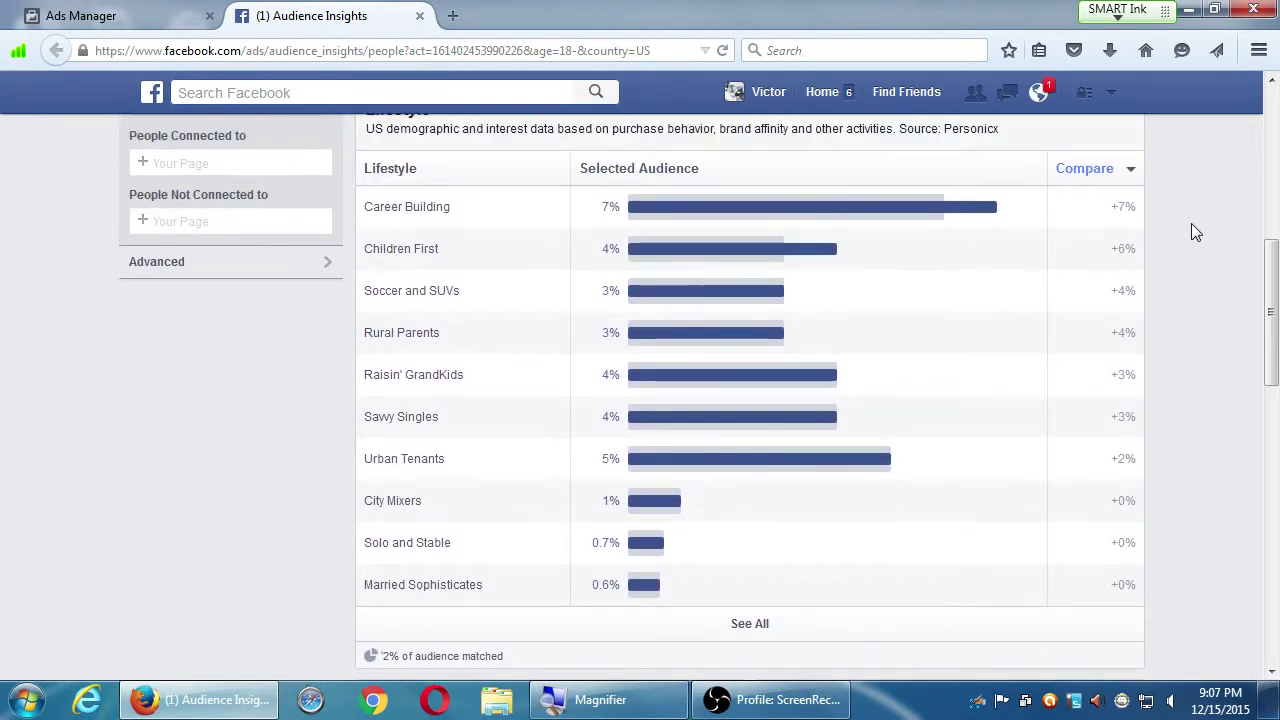
pyautogui.moveTo(950, 206)
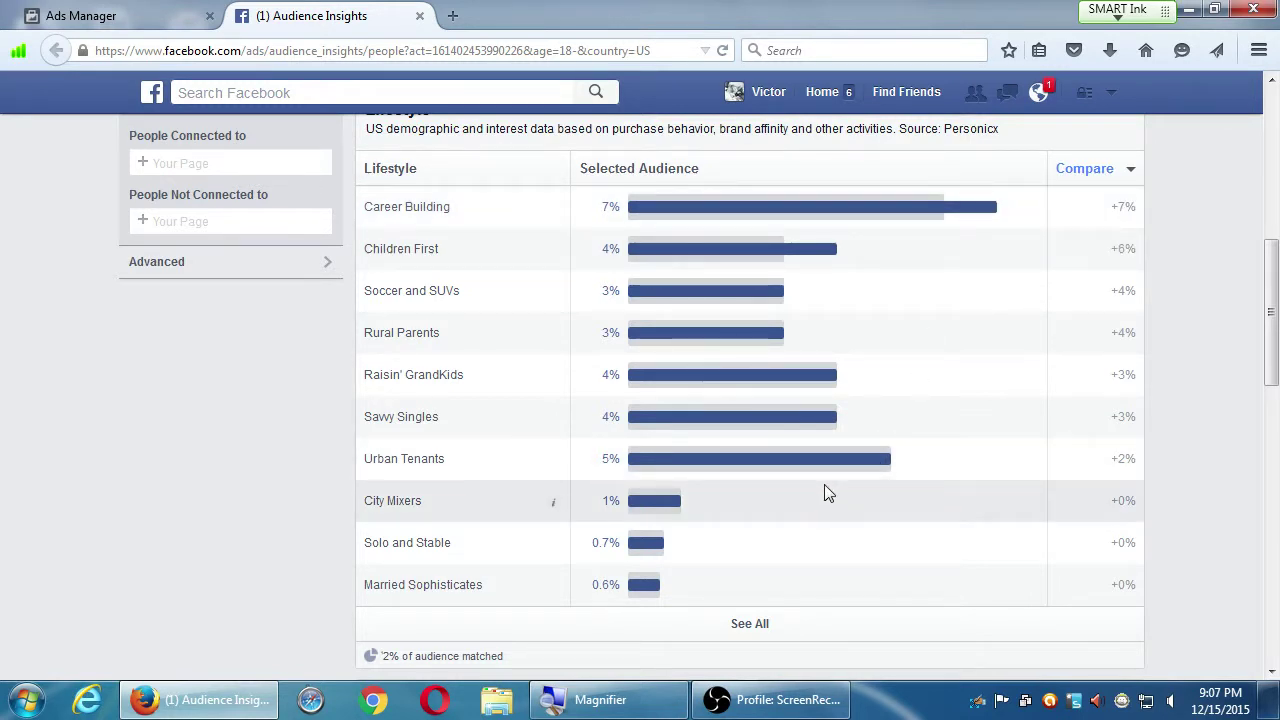
pyautogui.scroll(-5, 824, 484)
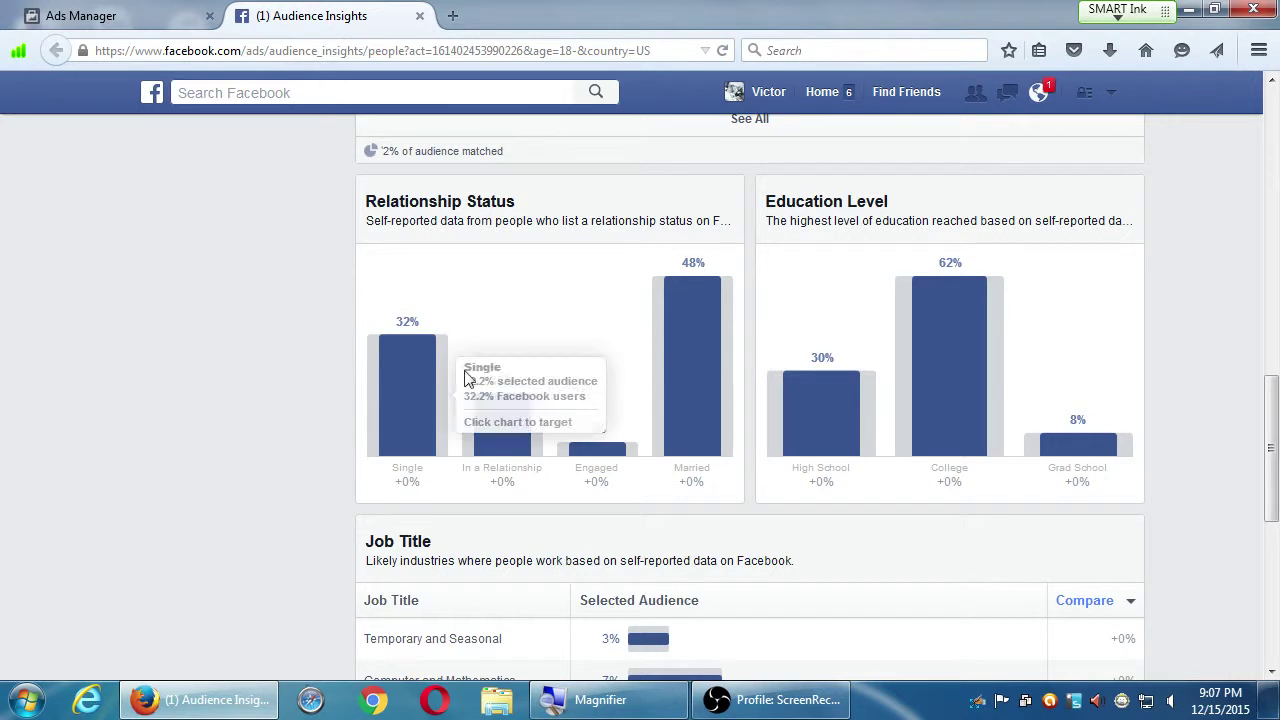
pyautogui.scroll(-5, 1120, 490)
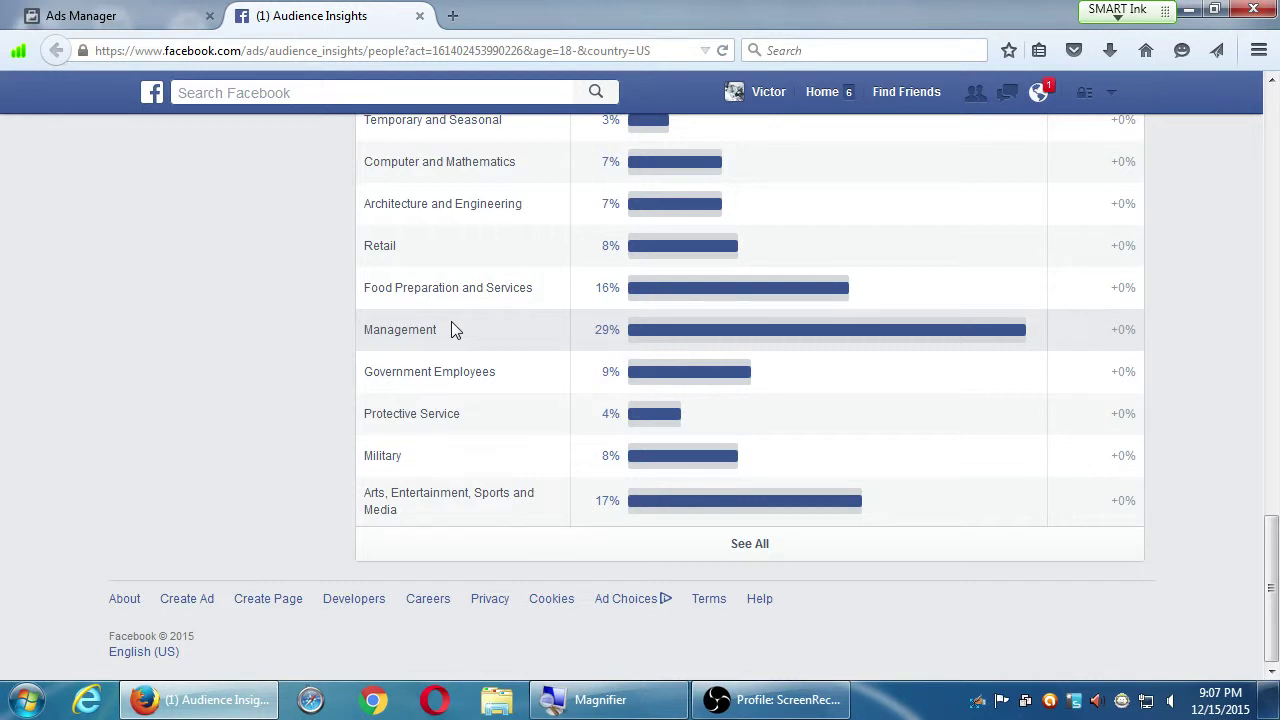
# Read the Job Title bar values, then close the Audience Insights tab to return to Ads Manager
pyautogui.scroll(3, 451, 329)
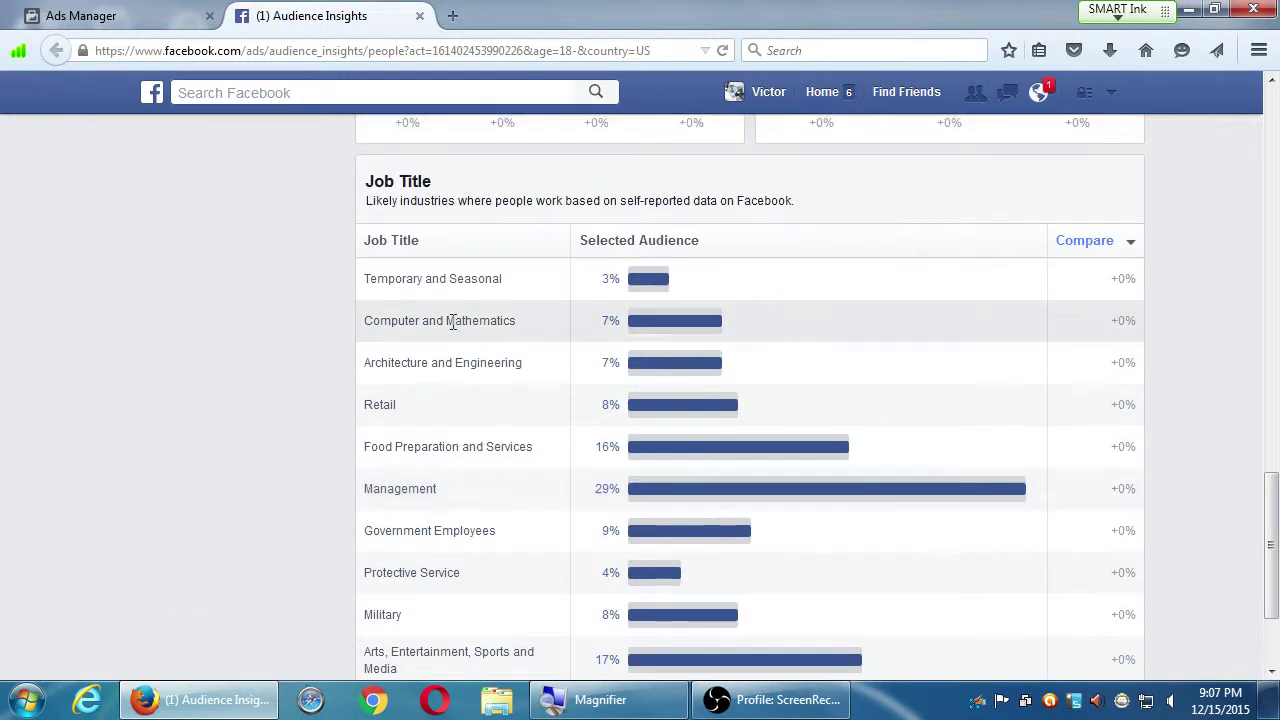
pyautogui.moveTo(403, 279); pyautogui.dragTo(504, 281)
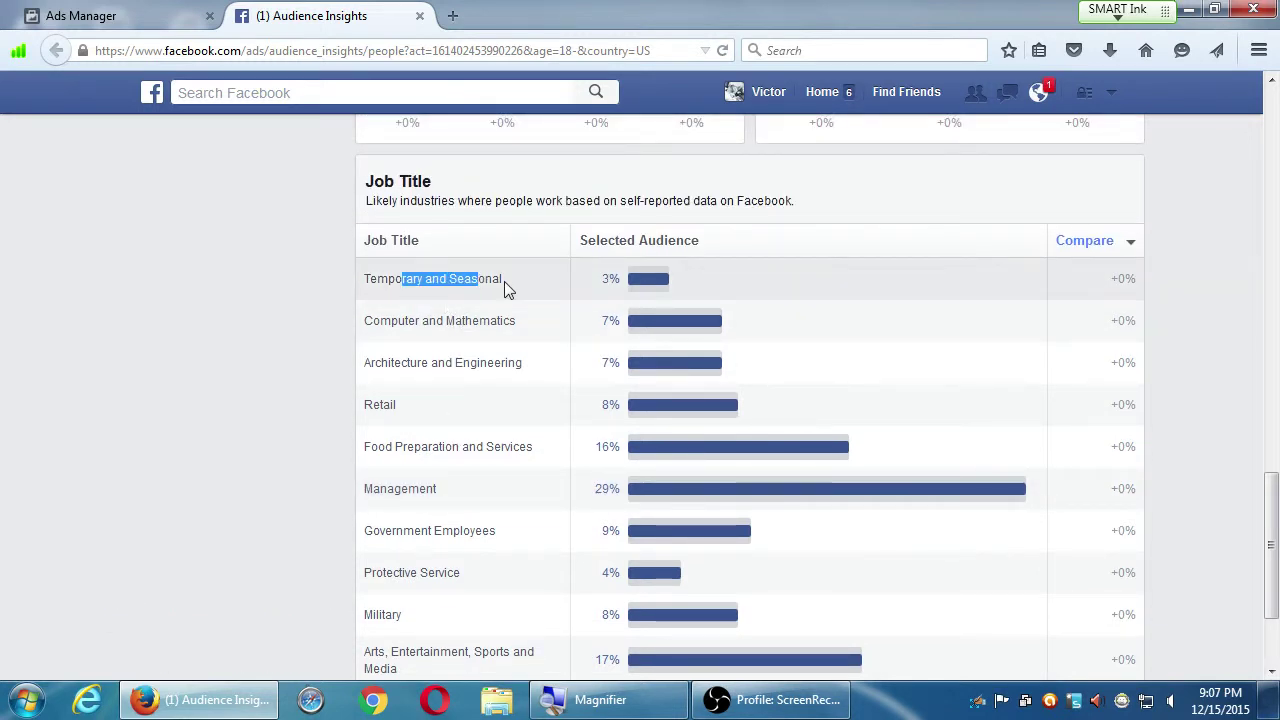
pyautogui.moveTo(661, 284)
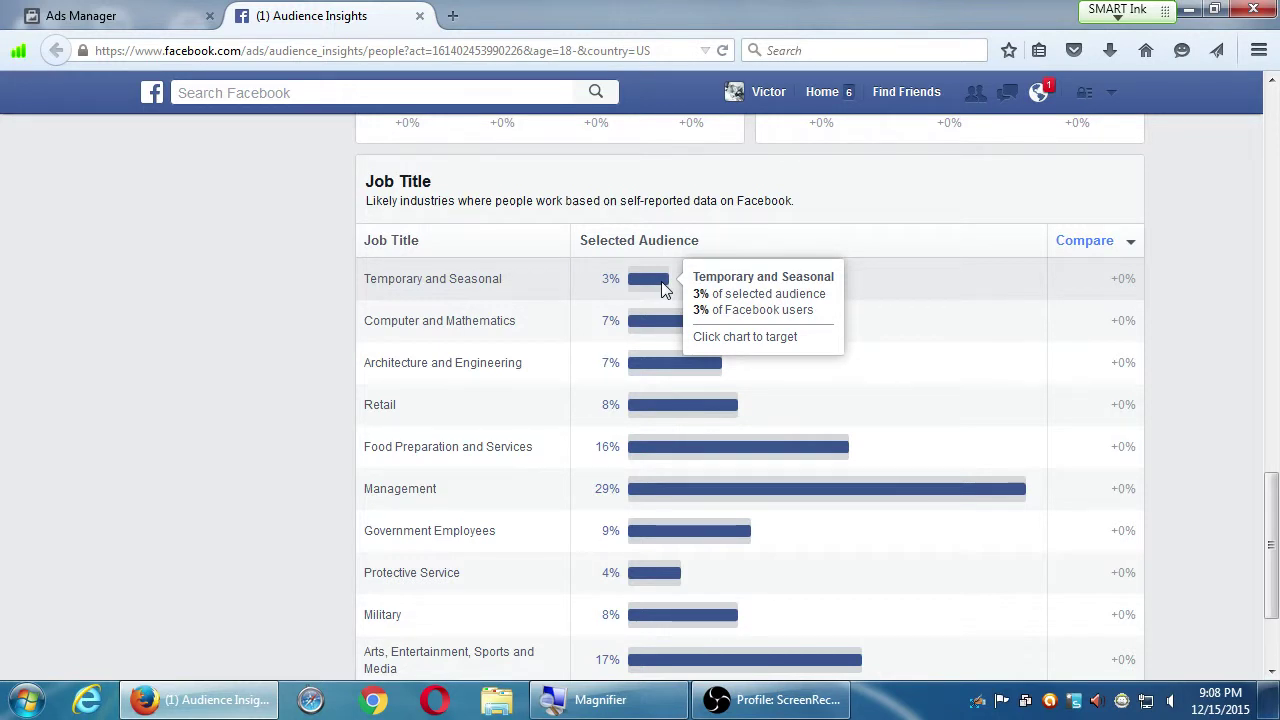
pyautogui.moveTo(687, 462)
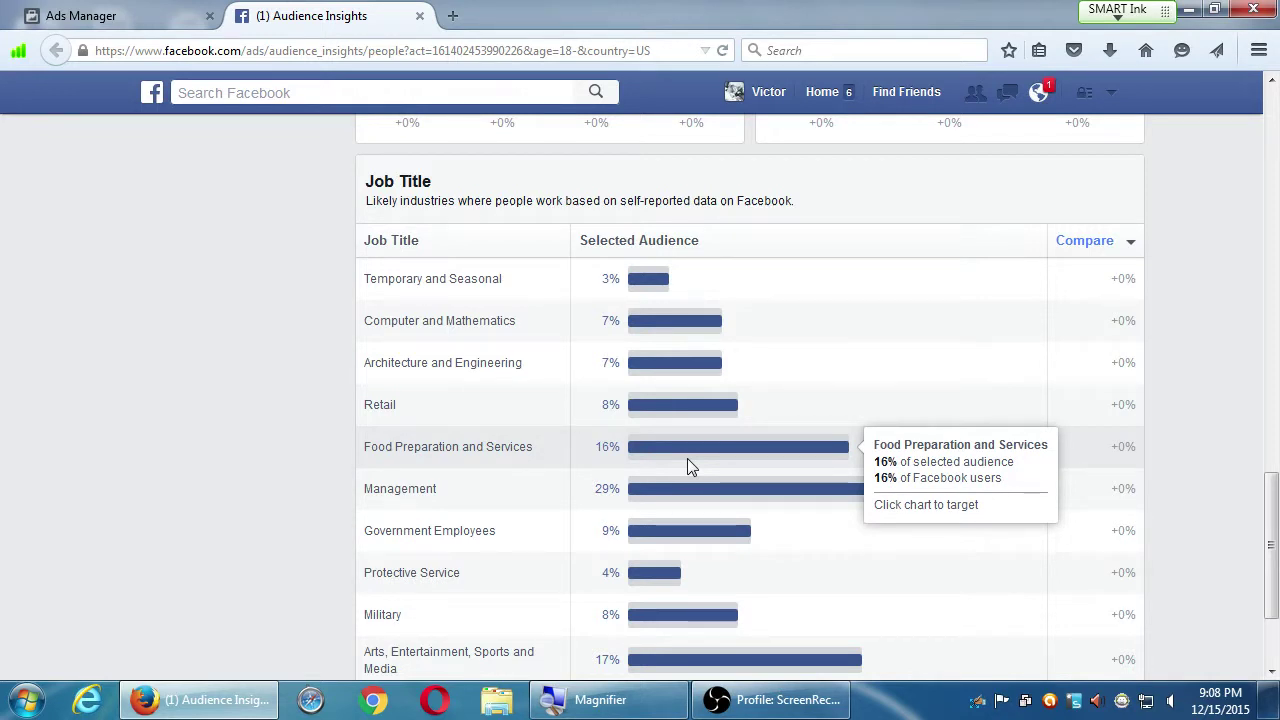
pyautogui.scroll(7, 690, 460)
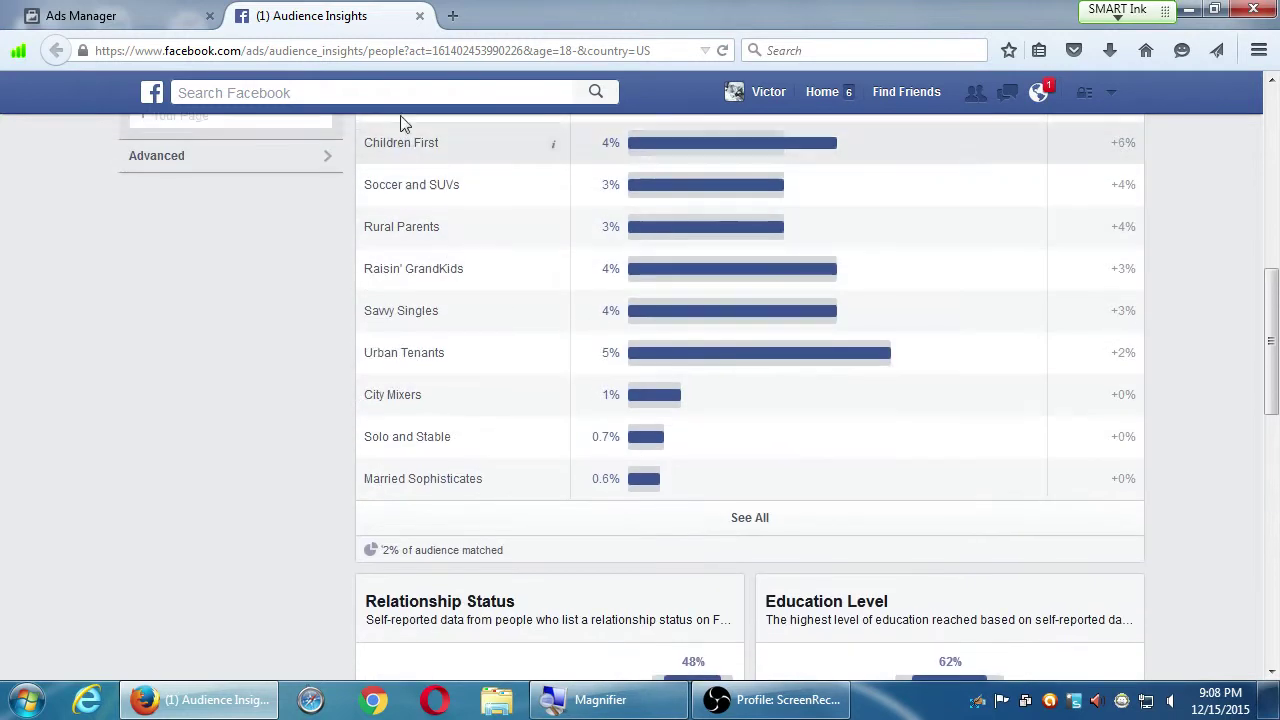
pyautogui.click(419, 16)
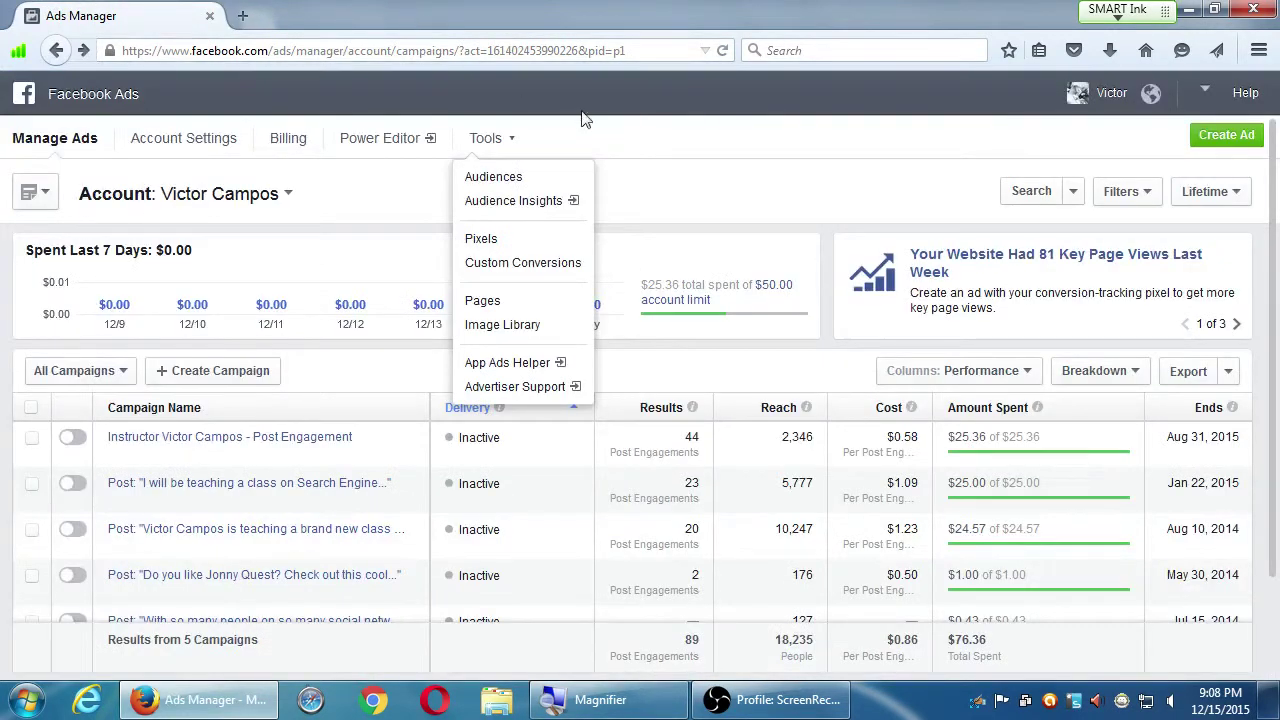
# Dismiss the Tools list and start a new ad, showing objectives from Boost your posts to Get video views
pyautogui.click(626, 118)
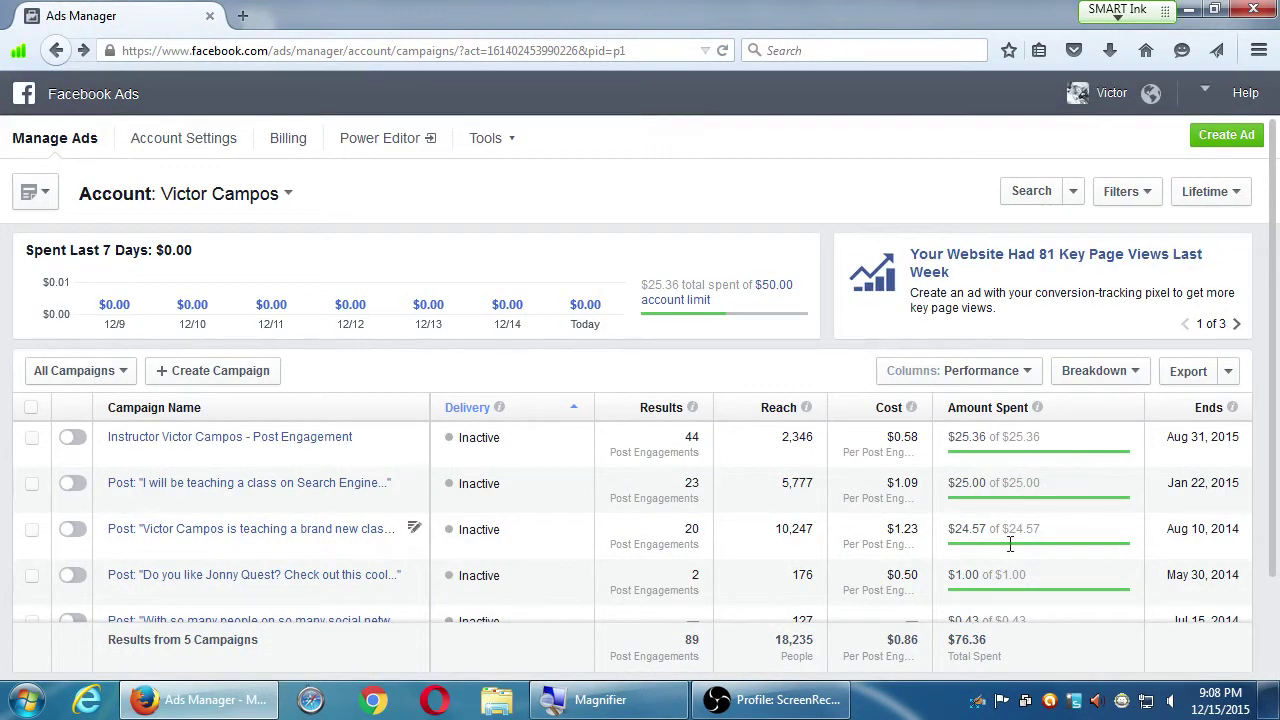
pyautogui.scroll(-2, 600, 477)
pyautogui.scroll(2, 608, 477)
pyautogui.click(1232, 140)
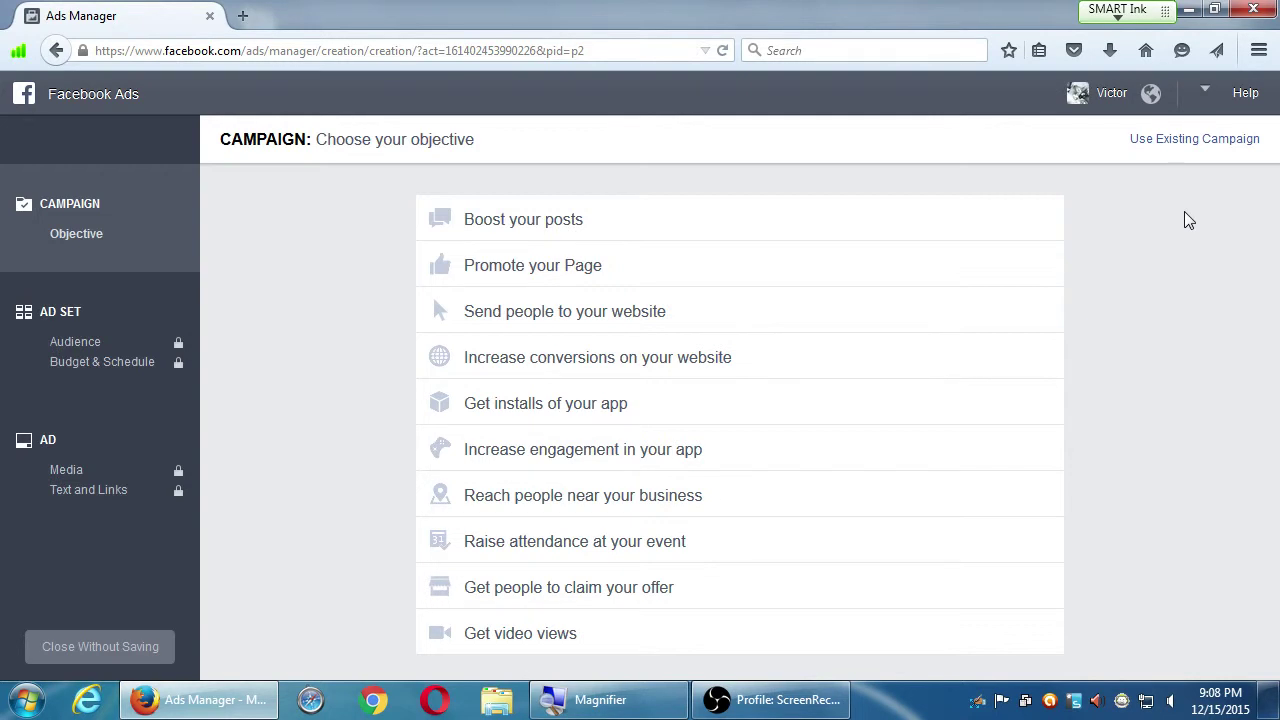
# Choose the 'Get people to claim your offer' campaign objective
pyautogui.click(688, 600)
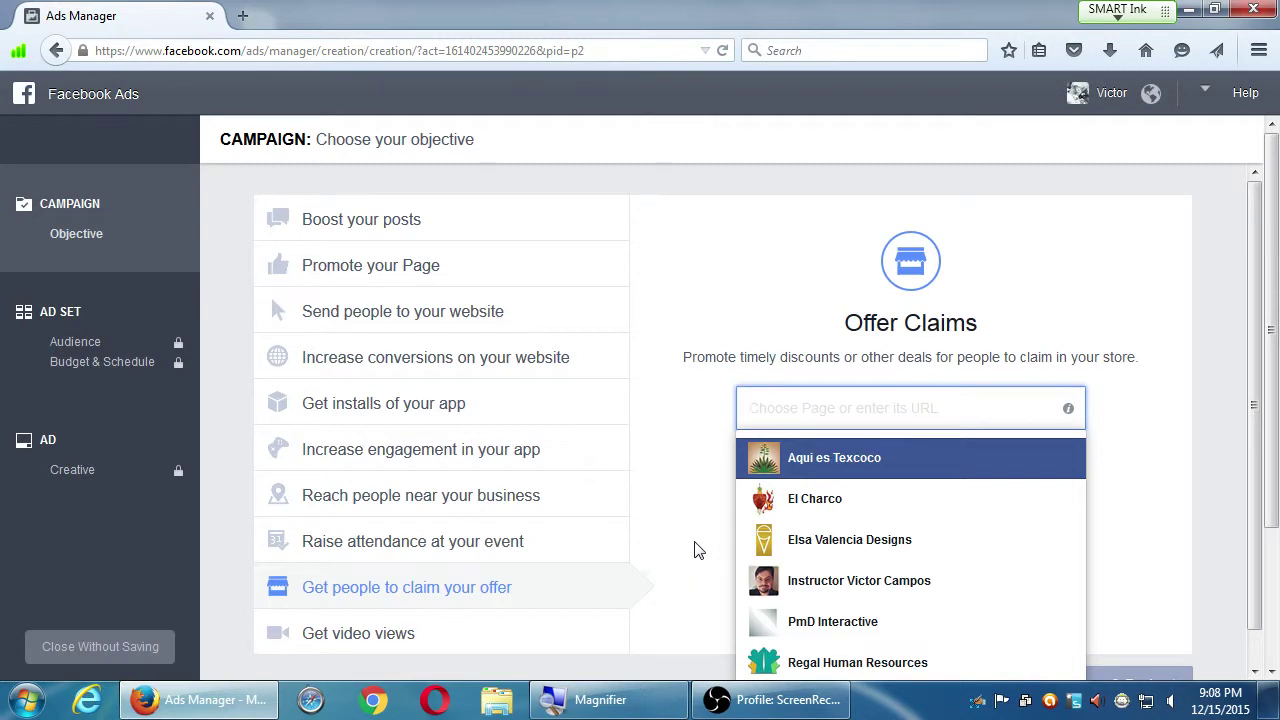
pyautogui.scroll(-1, 700, 550)
pyautogui.scroll(-3, 825, 545)
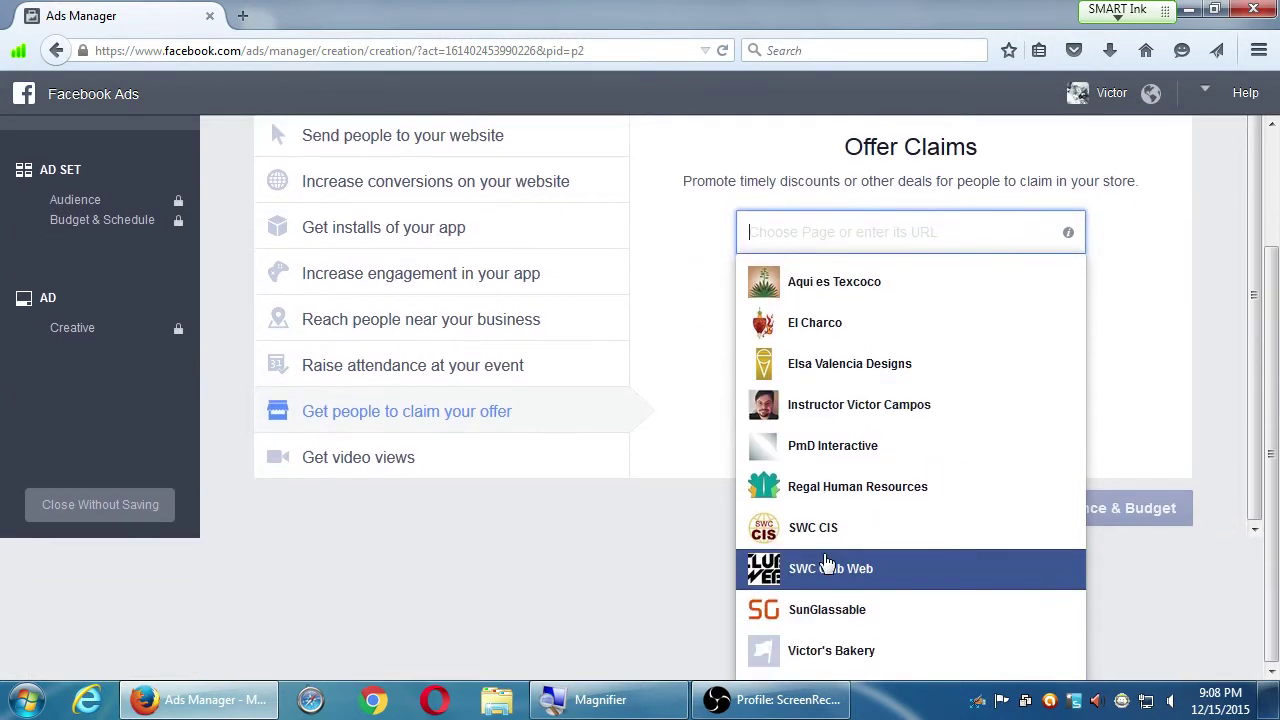
# Select the bakery page for the offer, then clear it and use the instructor's page instead
pyautogui.click(812, 650)
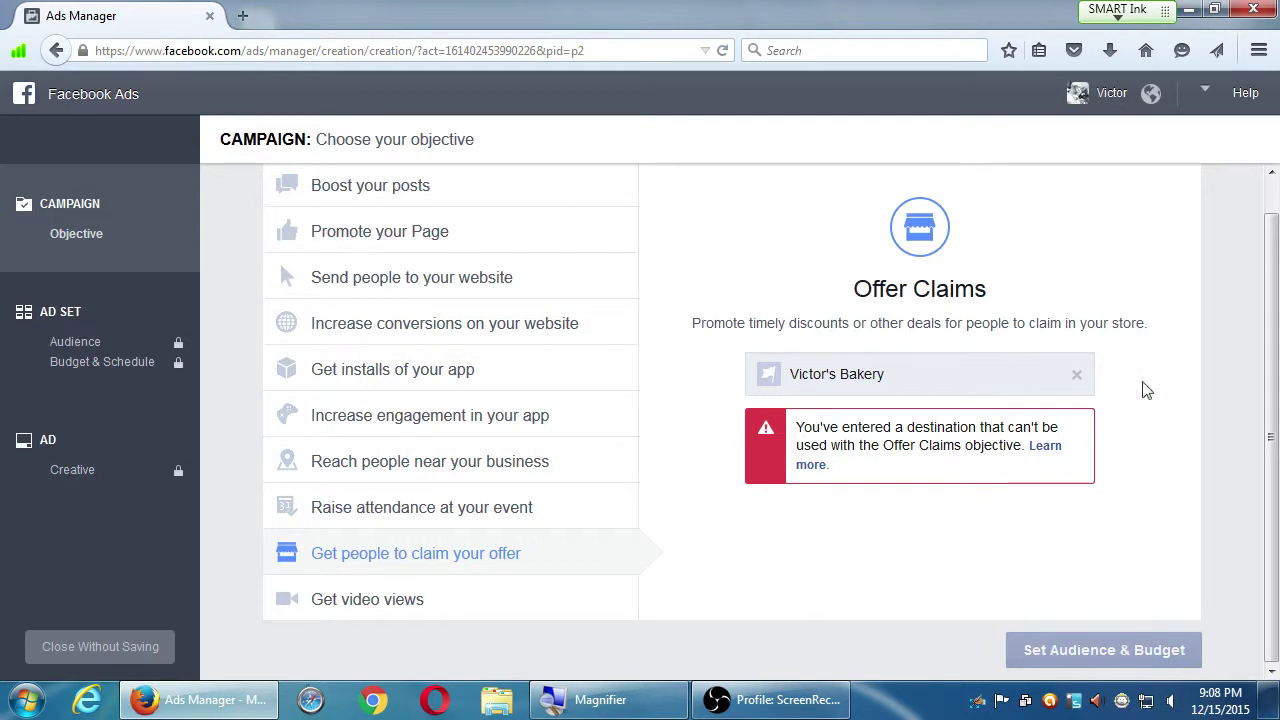
pyautogui.click(1035, 374)
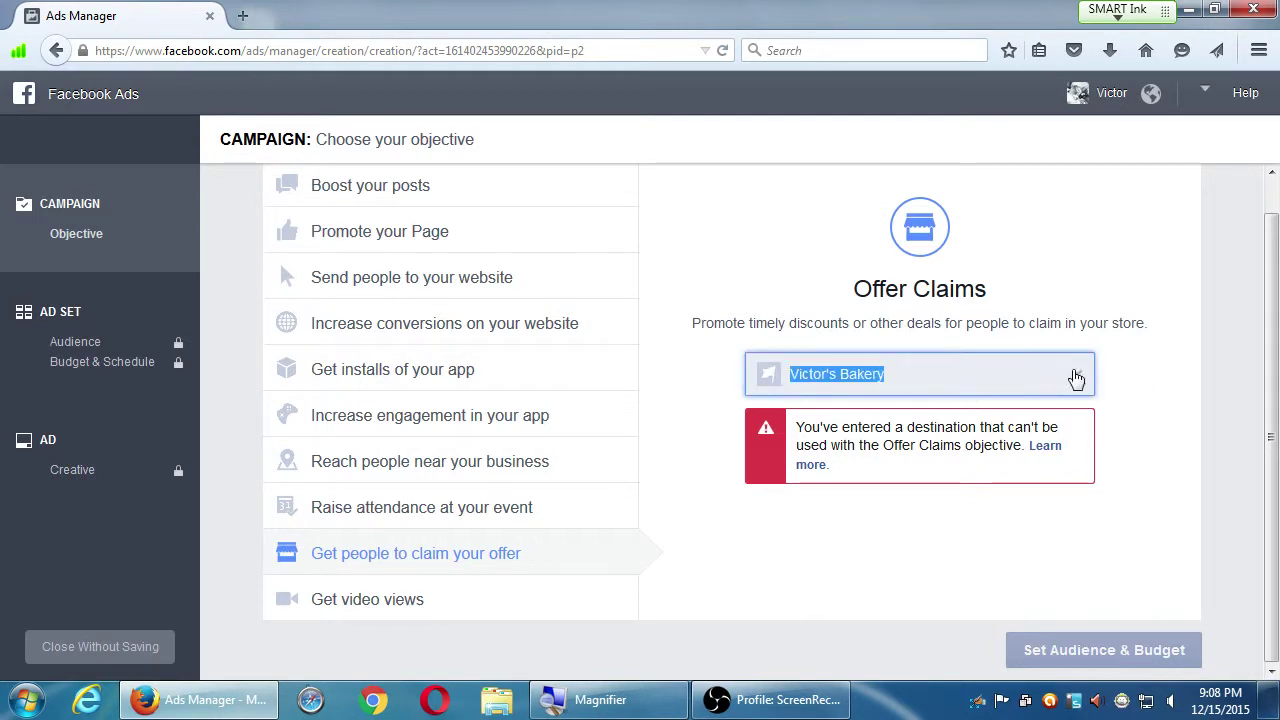
pyautogui.click(1076, 374)
pyautogui.click(904, 550)
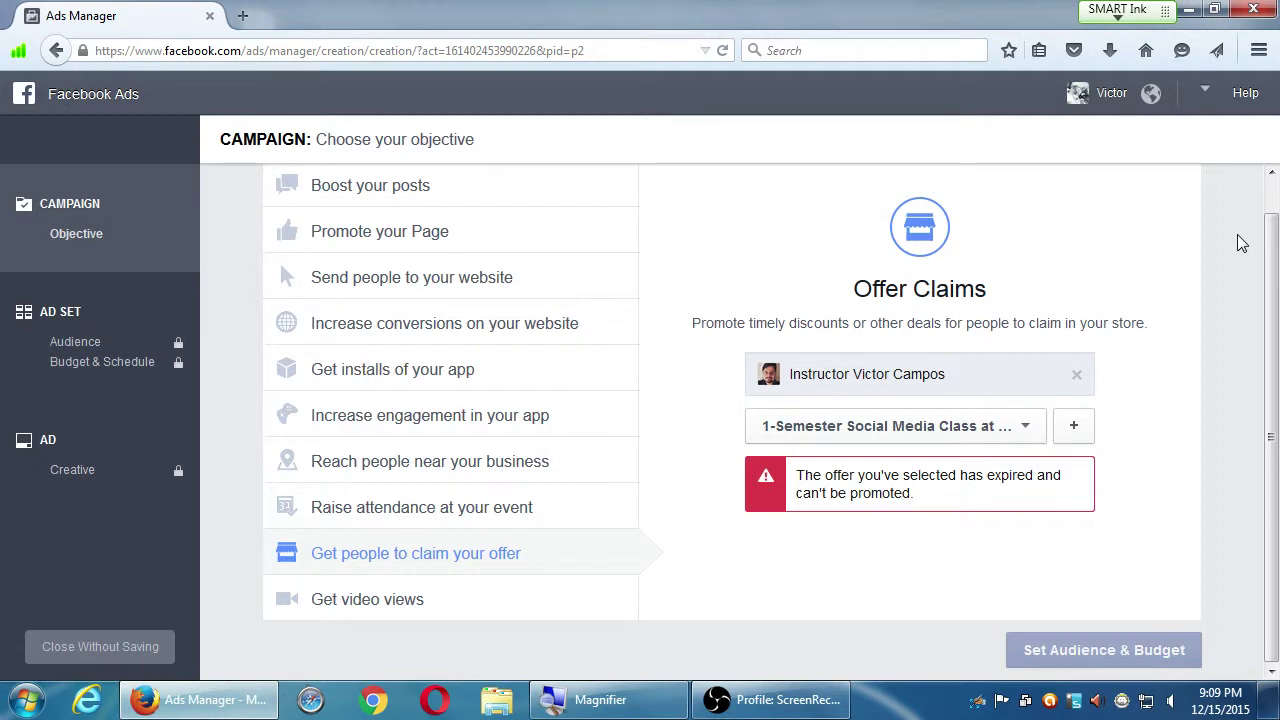
# Leave the unsaved ad setup for facebook.com and switch to managing the Aqui es Texcoco page
pyautogui.click(213, 50)
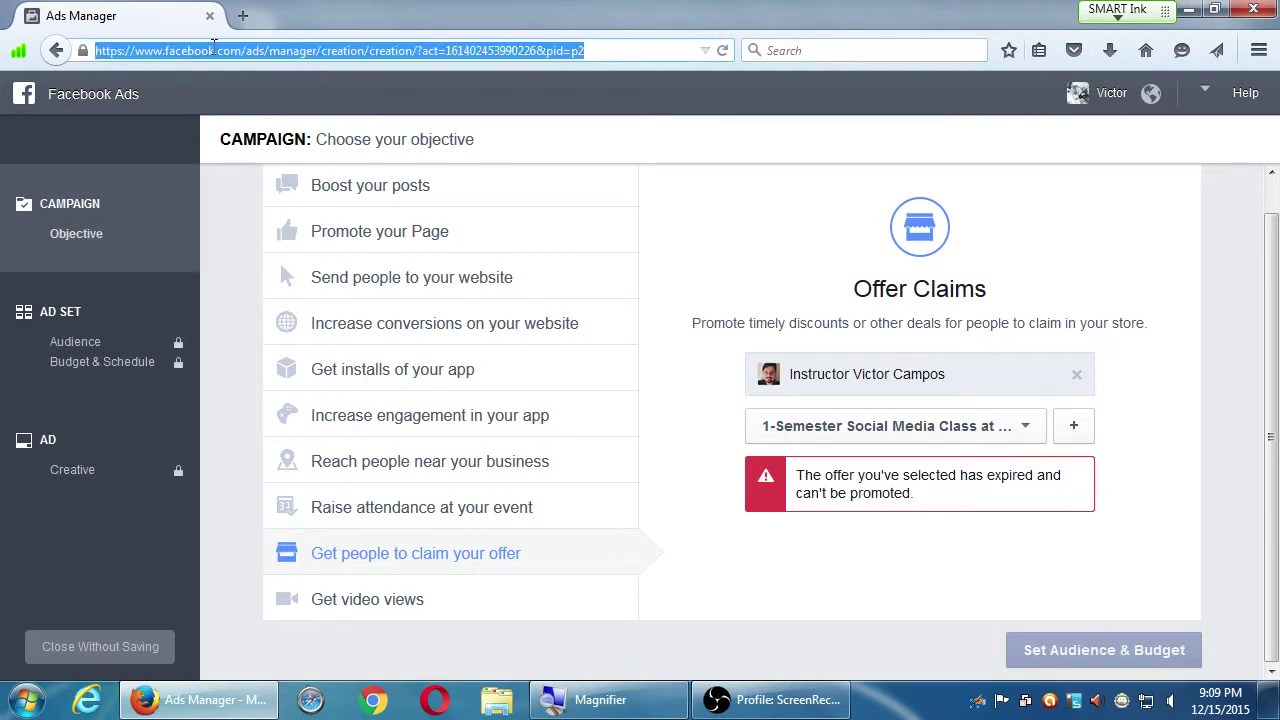
pyautogui.write('fa')
pyautogui.press('Return')
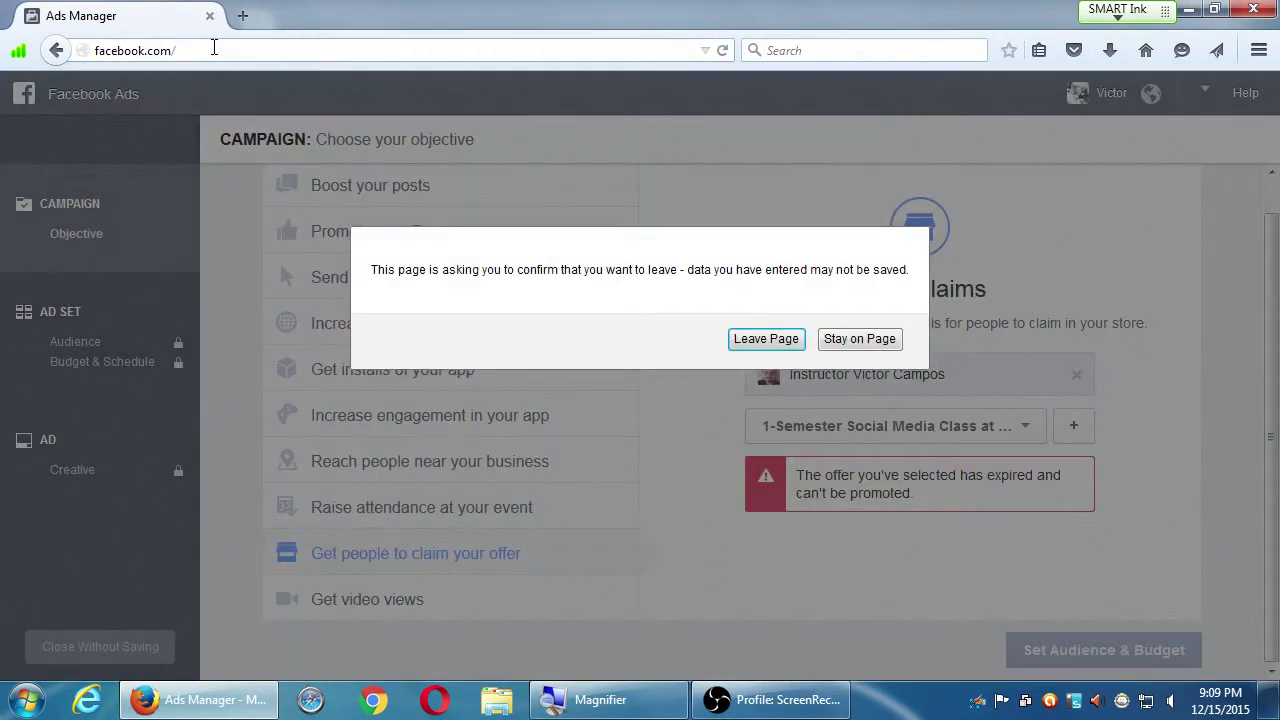
pyautogui.click(795, 340)
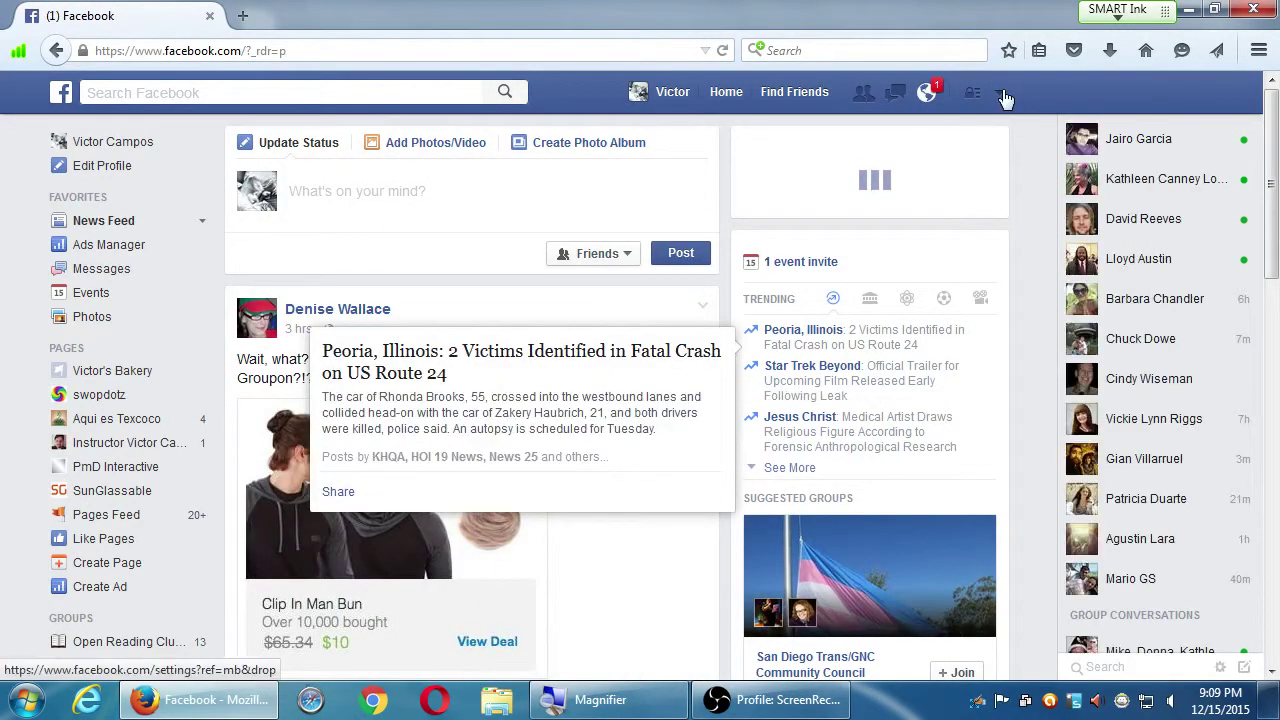
pyautogui.click(1005, 95)
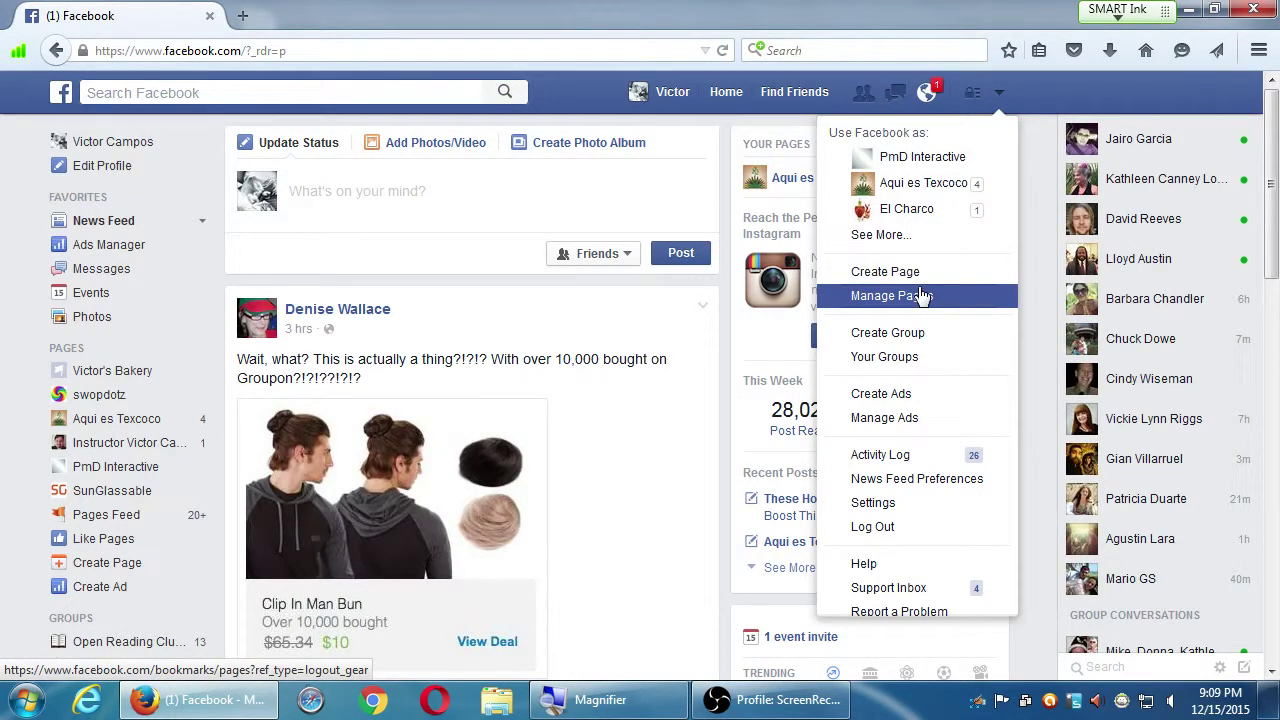
pyautogui.click(920, 188)
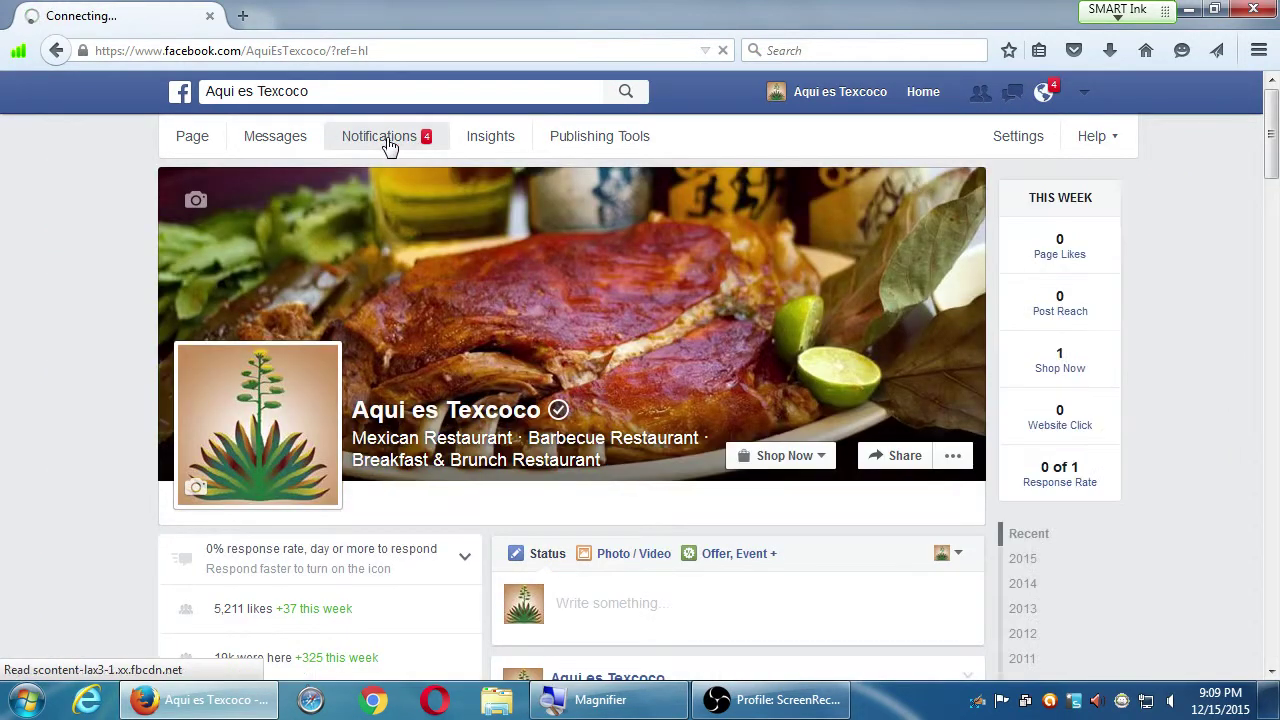
# Open Aqui es Texcoco's Insights, view Likes, then the organic versus paid post Reach chart
pyautogui.click(386, 140)
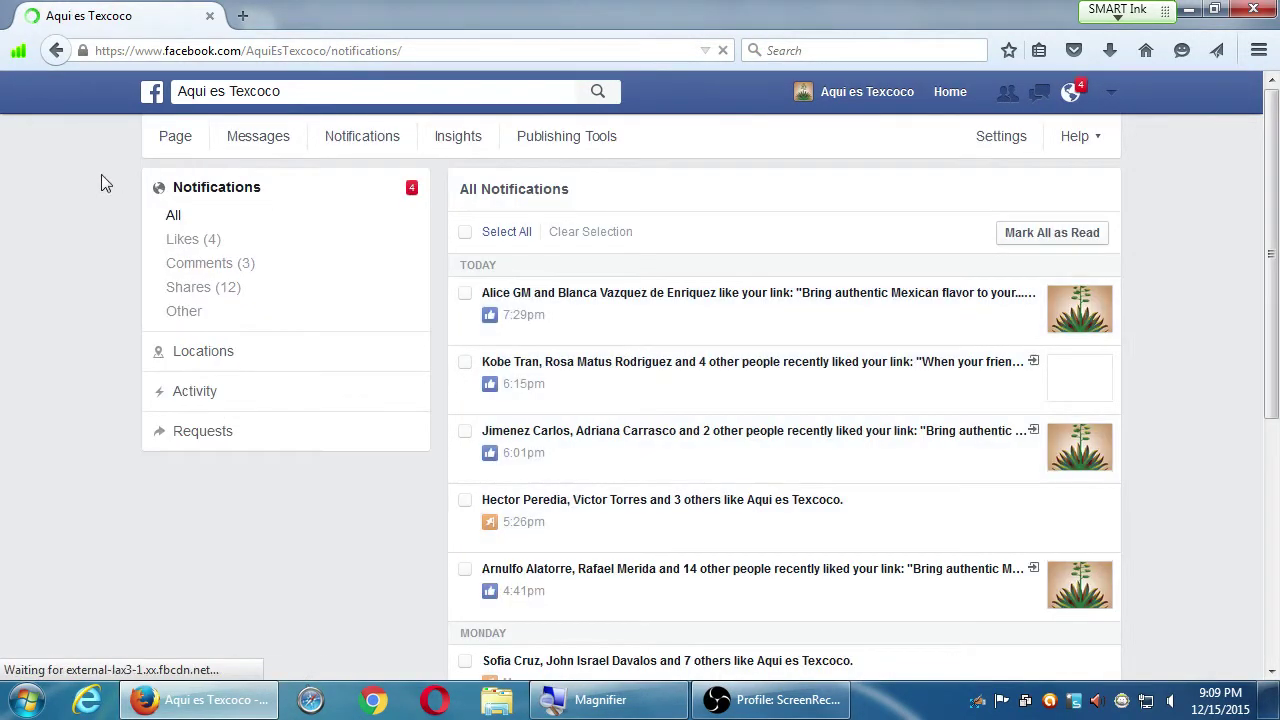
pyautogui.click(452, 140)
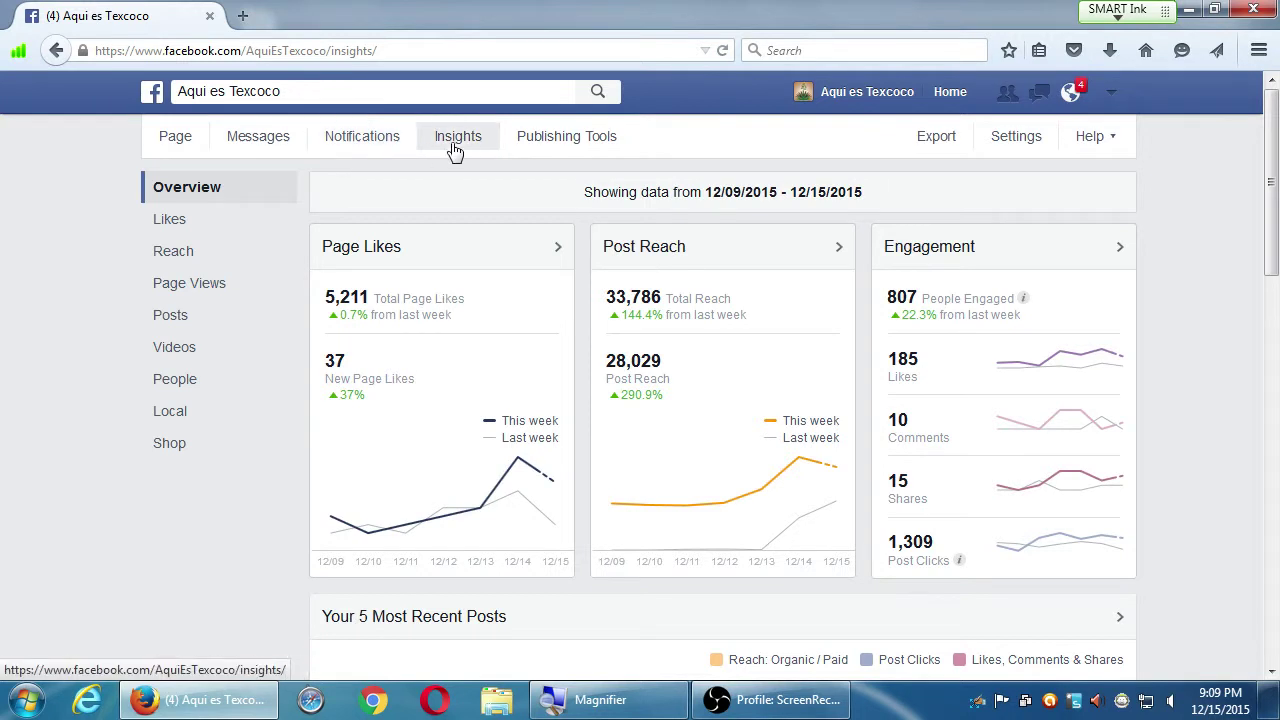
pyautogui.click(190, 228)
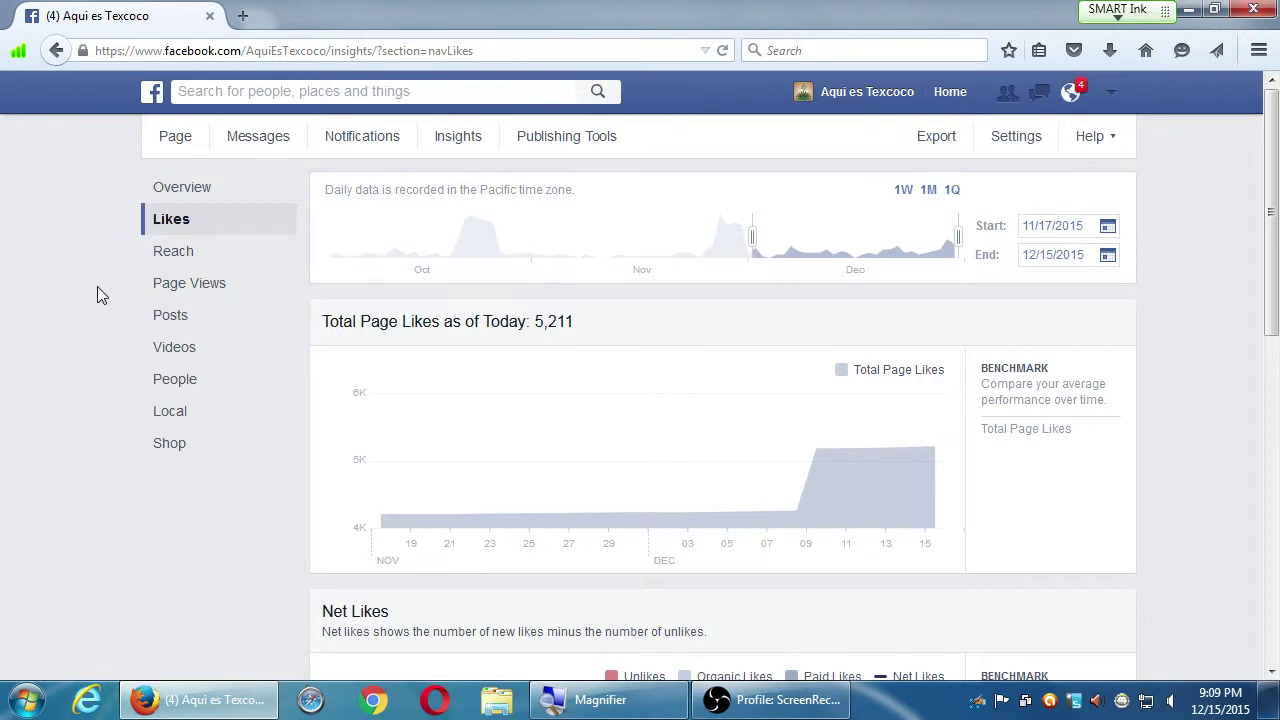
pyautogui.click(172, 265)
# Drag the Reach chart's start date back to 10/1/2015, ending 12/15/2015
pyautogui.scroll(-2, 92, 368)
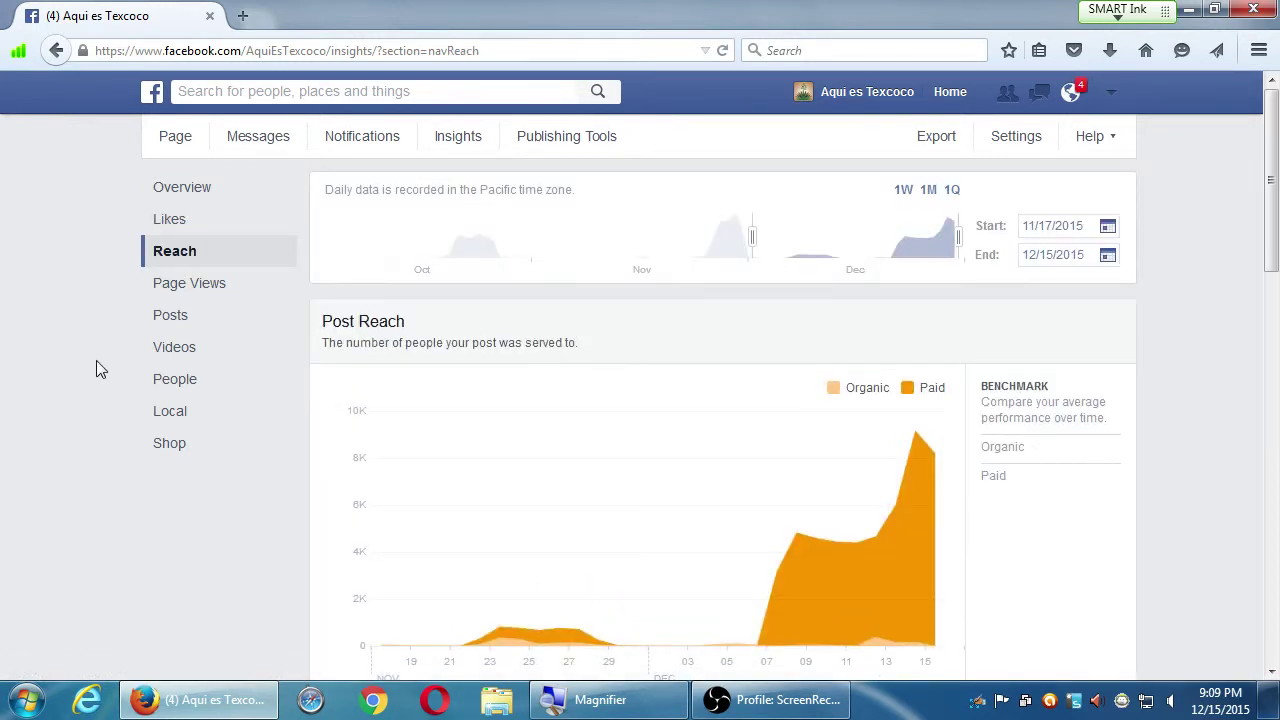
pyautogui.scroll(2, 86, 370)
pyautogui.moveTo(745, 237); pyautogui.dragTo(420, 218)
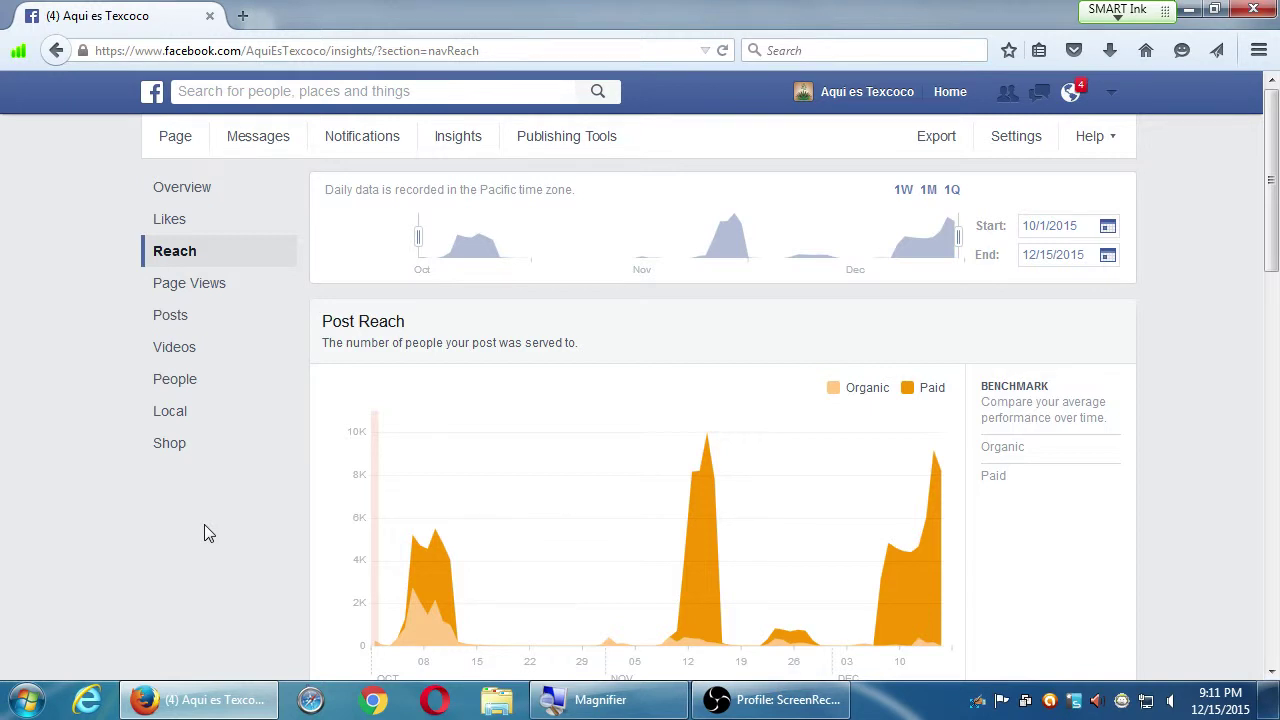
# Switch the Reach chart to 1W and move its start to 12/3/2015
pyautogui.click(904, 190)
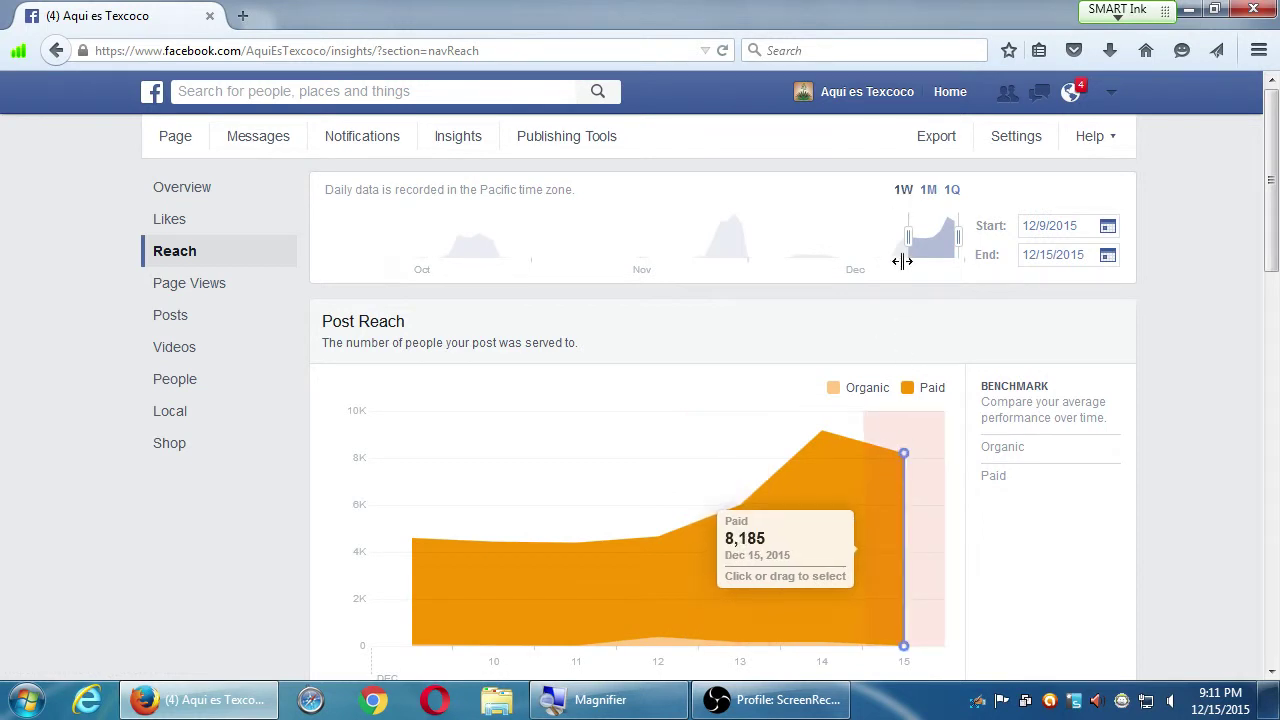
pyautogui.moveTo(904, 240); pyautogui.dragTo(869, 241)
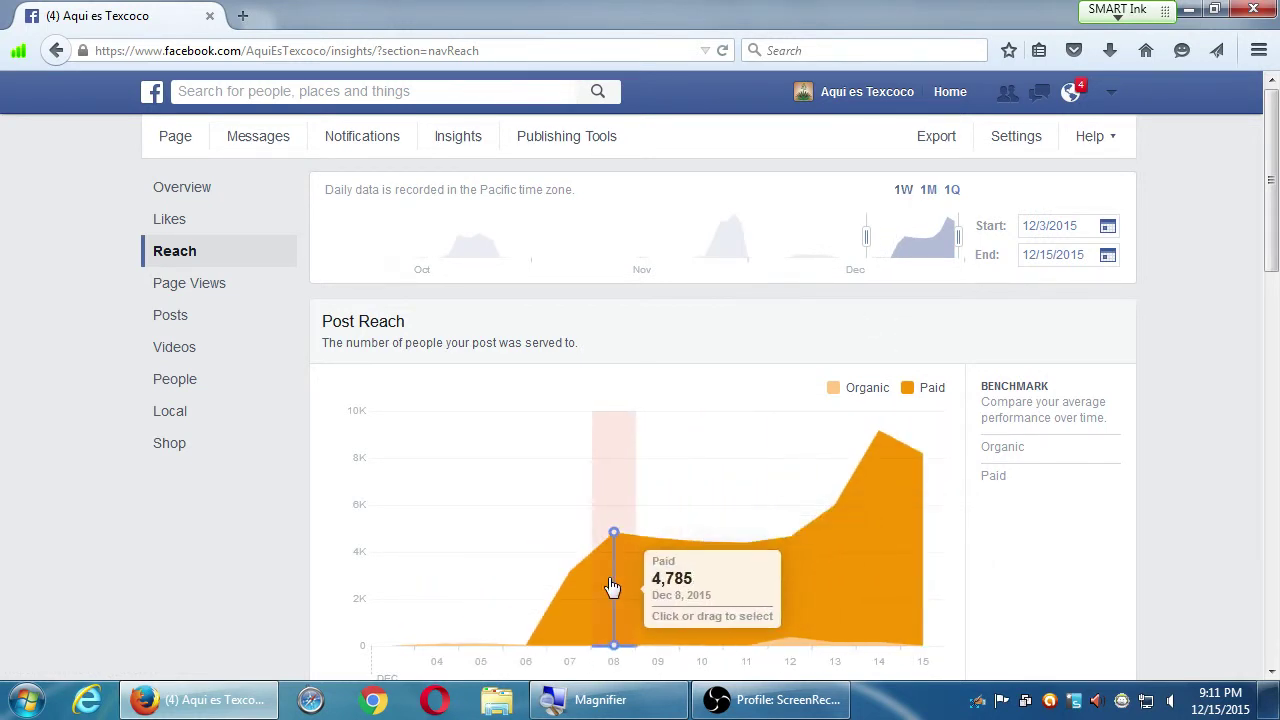
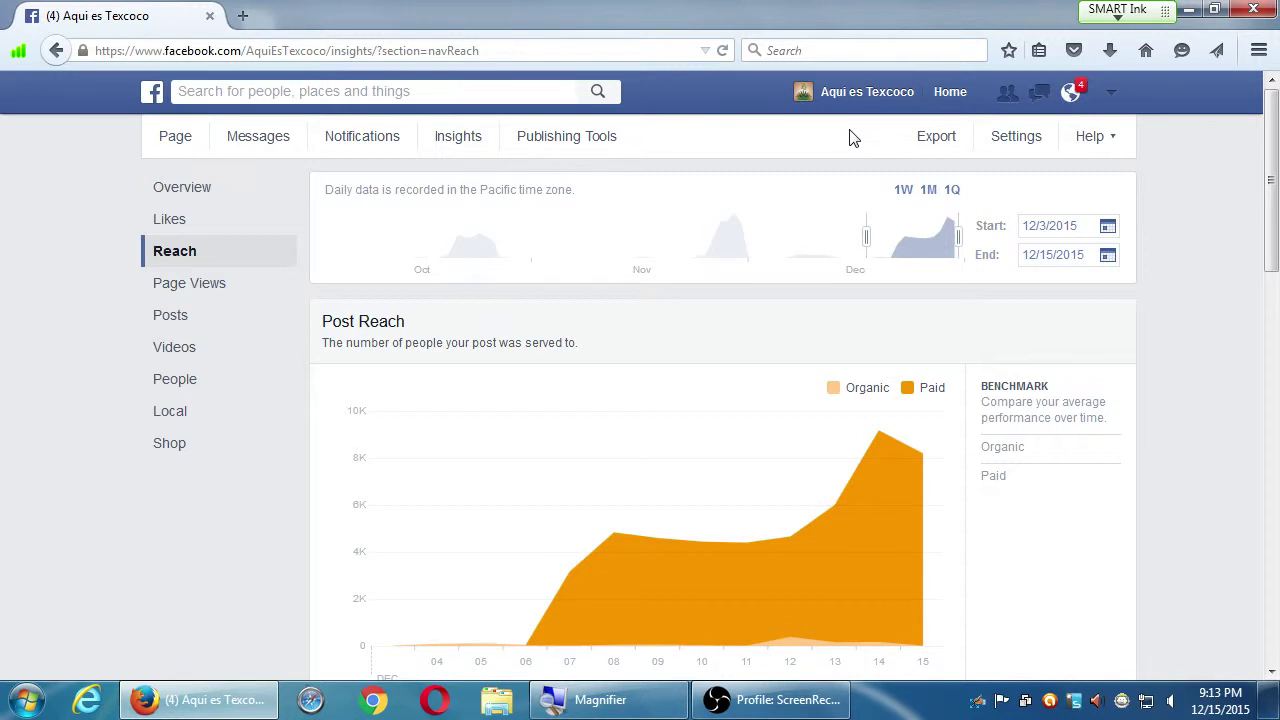
# Go to the Aqui es Texcoco page timeline and open the account options menu
pyautogui.click(866, 91)
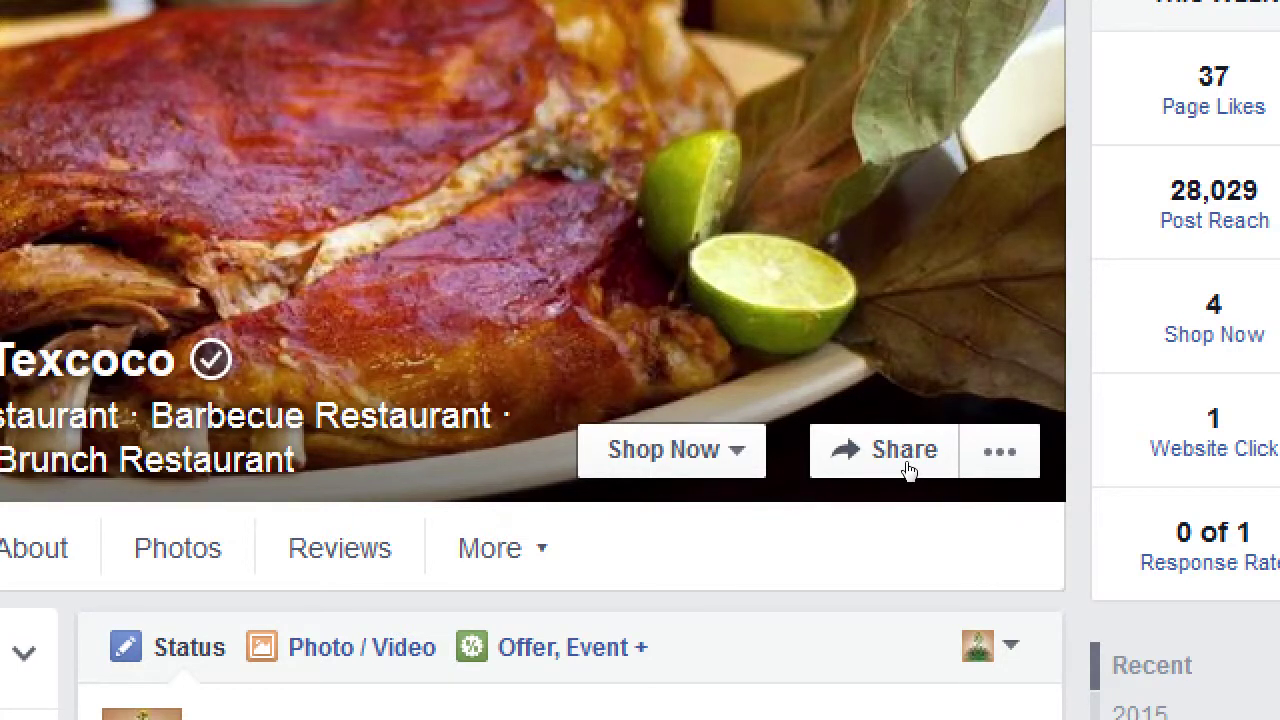
pyautogui.scroll(-1, 1018, 282)
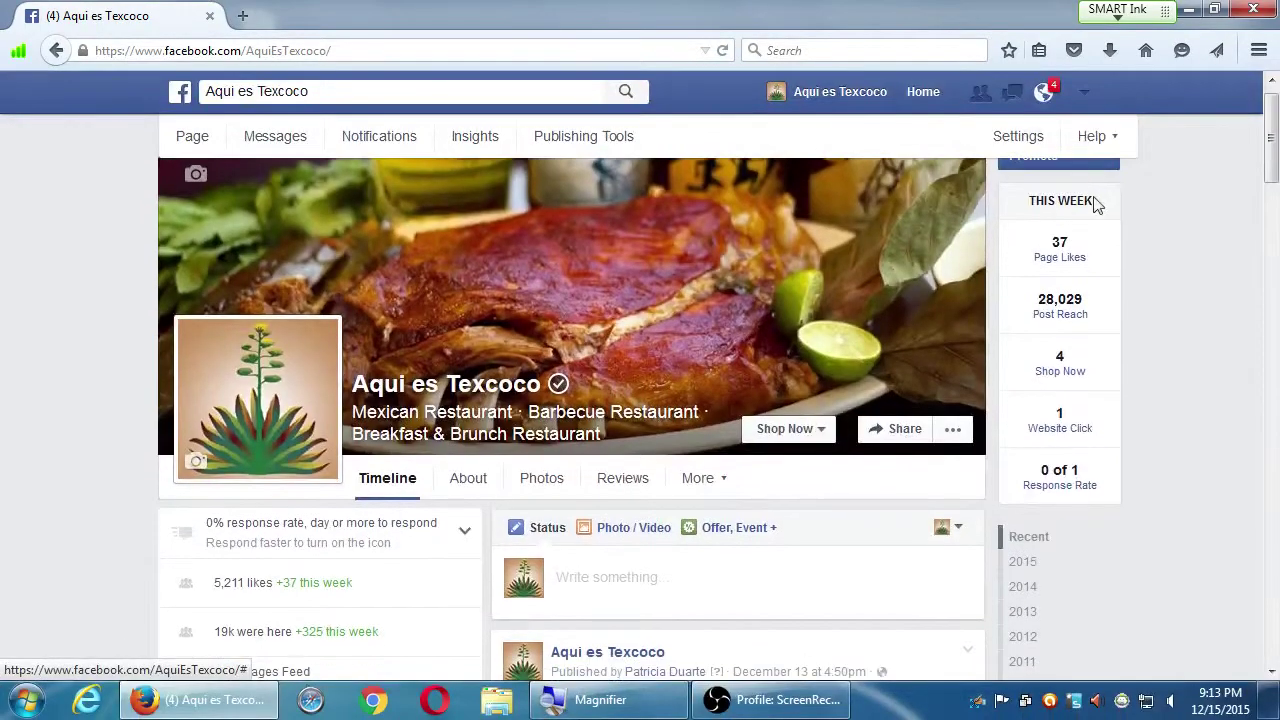
pyautogui.click(1087, 94)
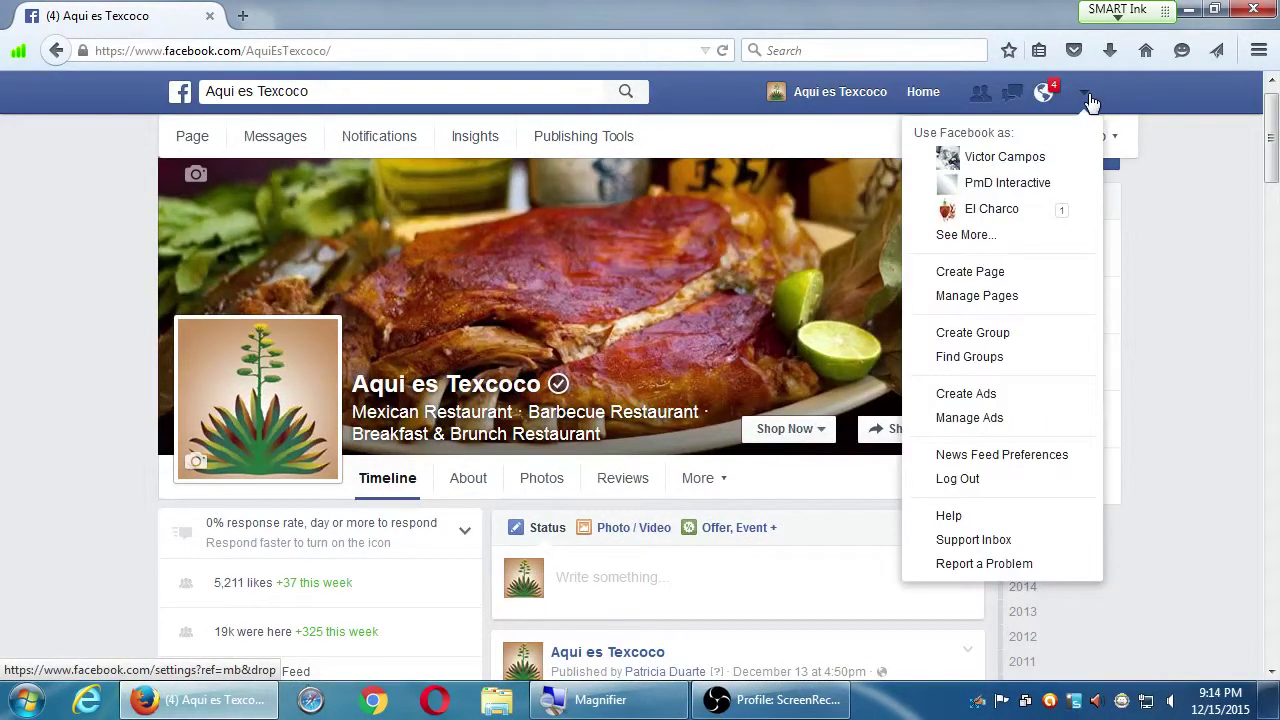
# List the managed Pages, view Victor's Bakery, then return to the Aqui es Texcoco page
pyautogui.click(995, 236)
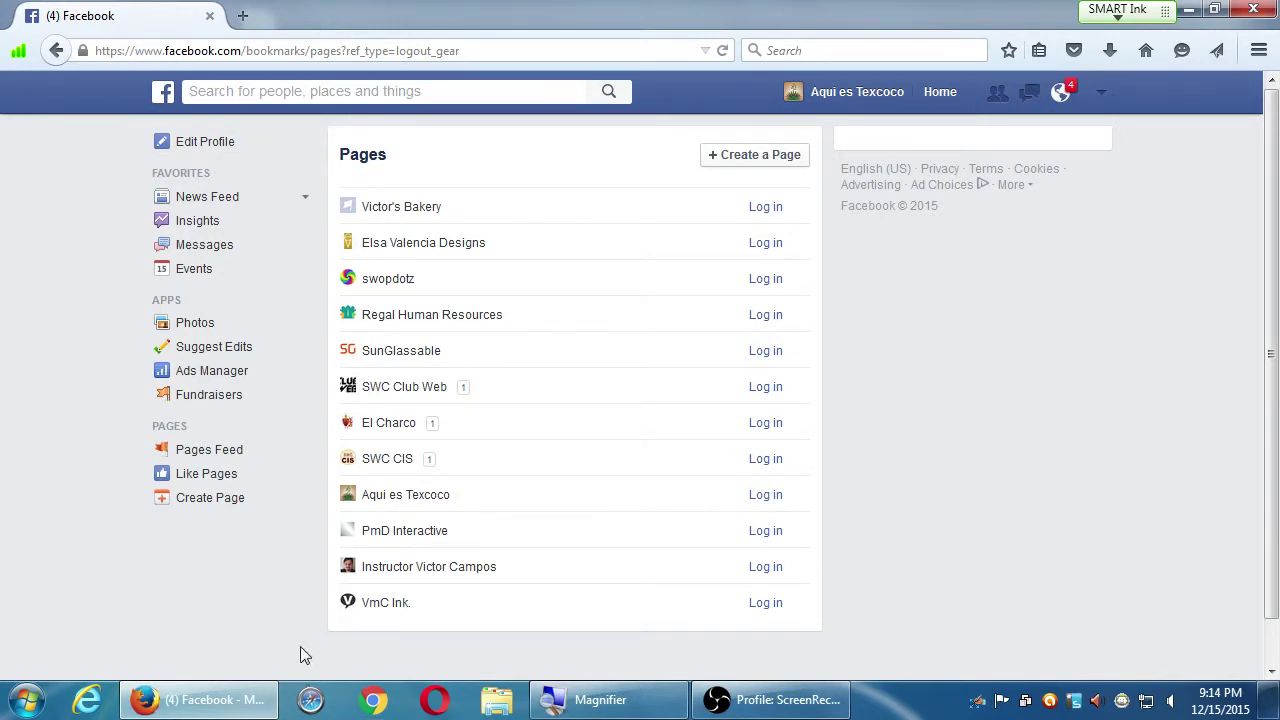
pyautogui.click(372, 209)
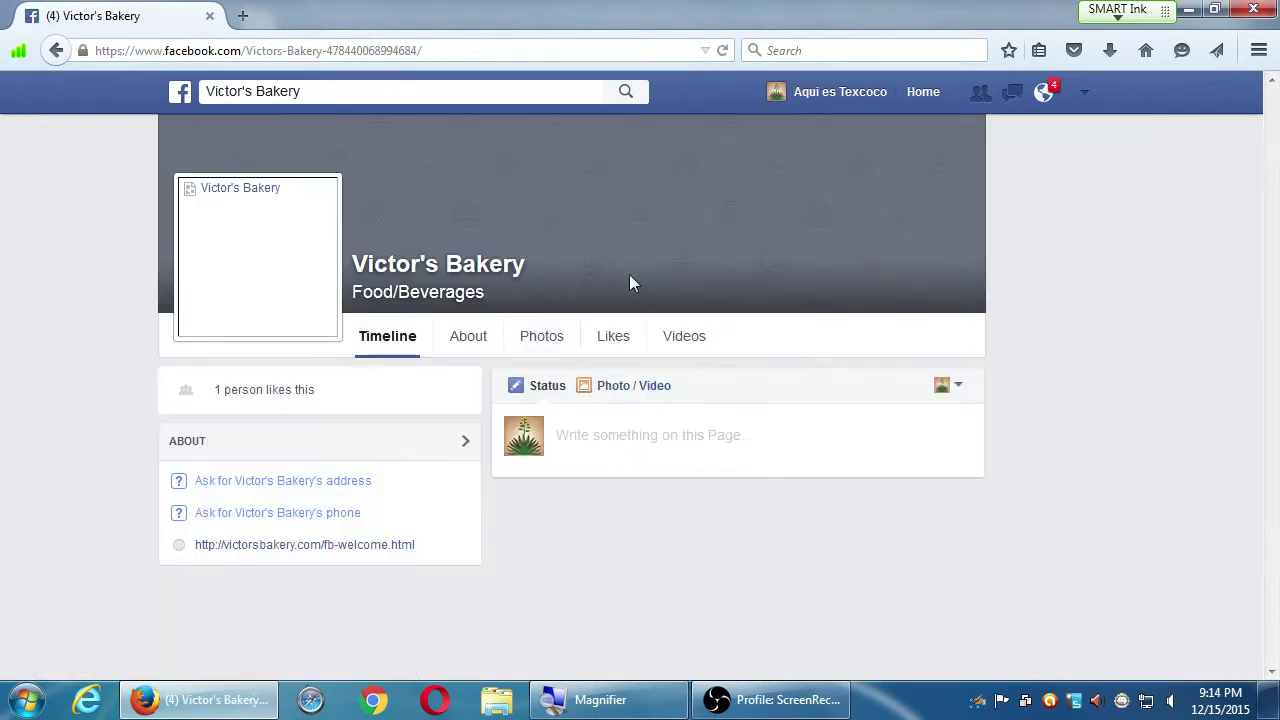
pyautogui.scroll(-5, 1024, 528)
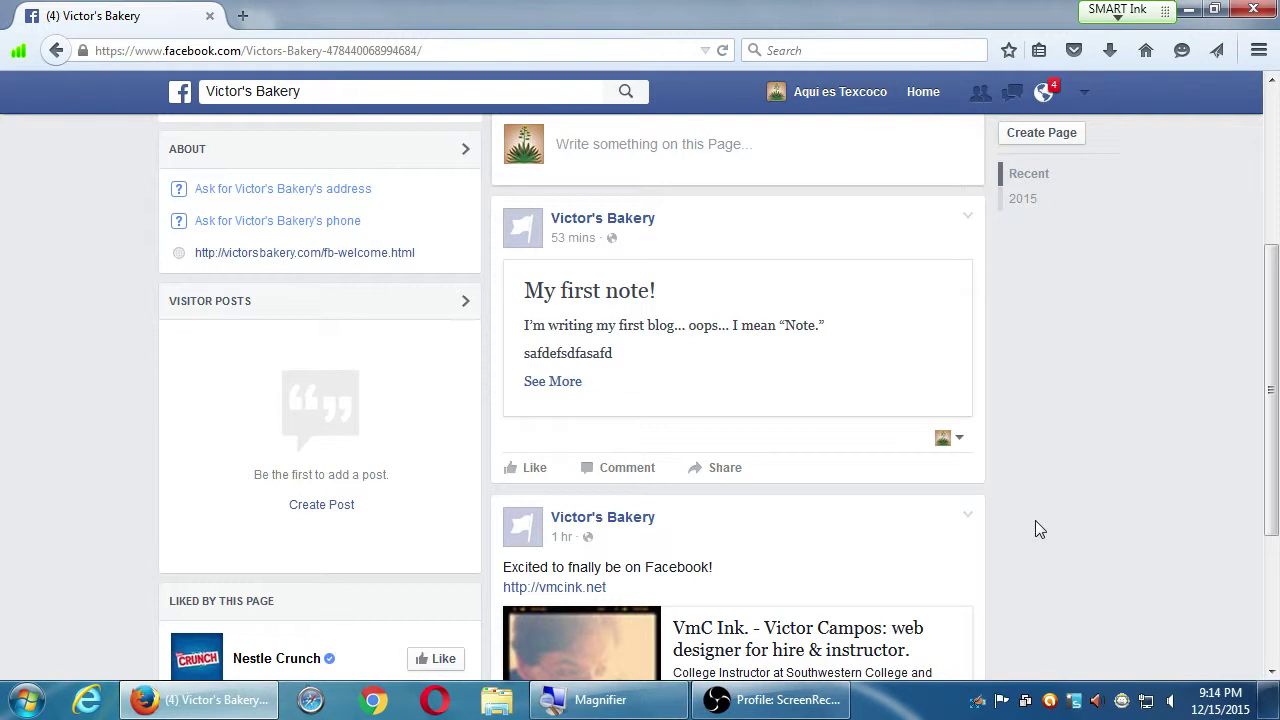
pyautogui.scroll(3, 1090, 420)
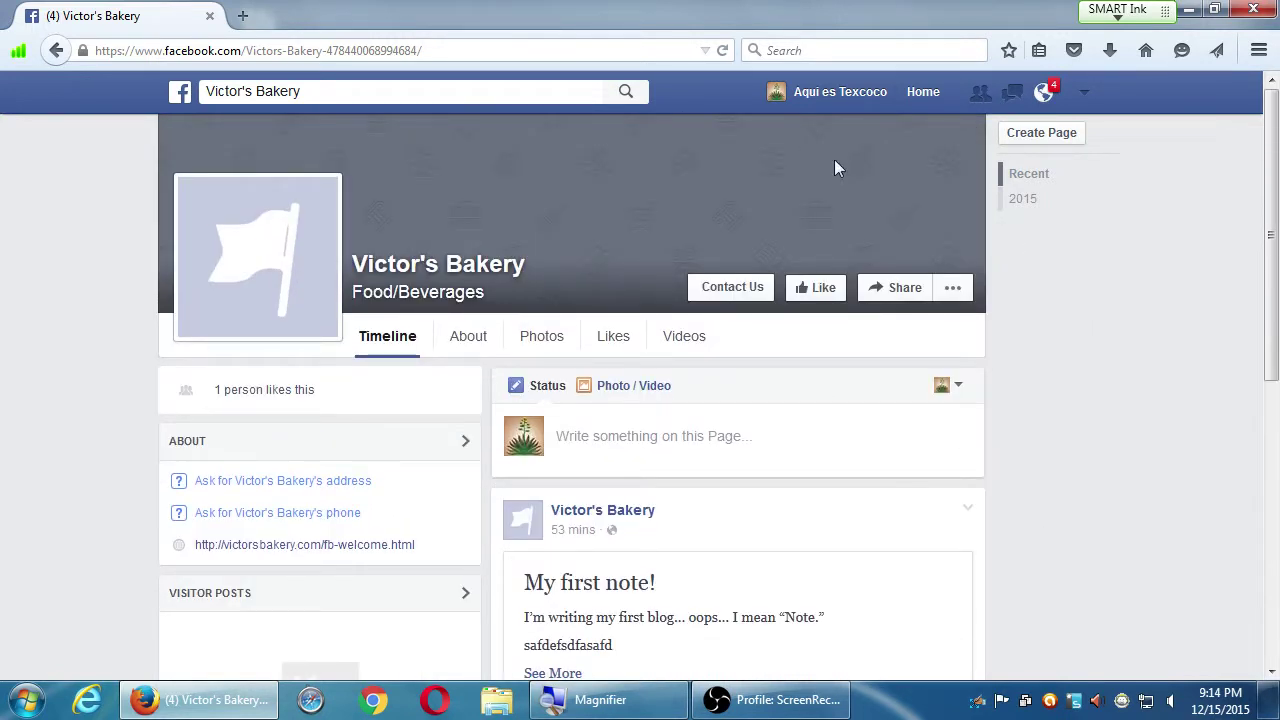
pyautogui.click(825, 95)
# Switch back to the personal profile and log in as the Victor's Bakery page
pyautogui.click(1084, 92)
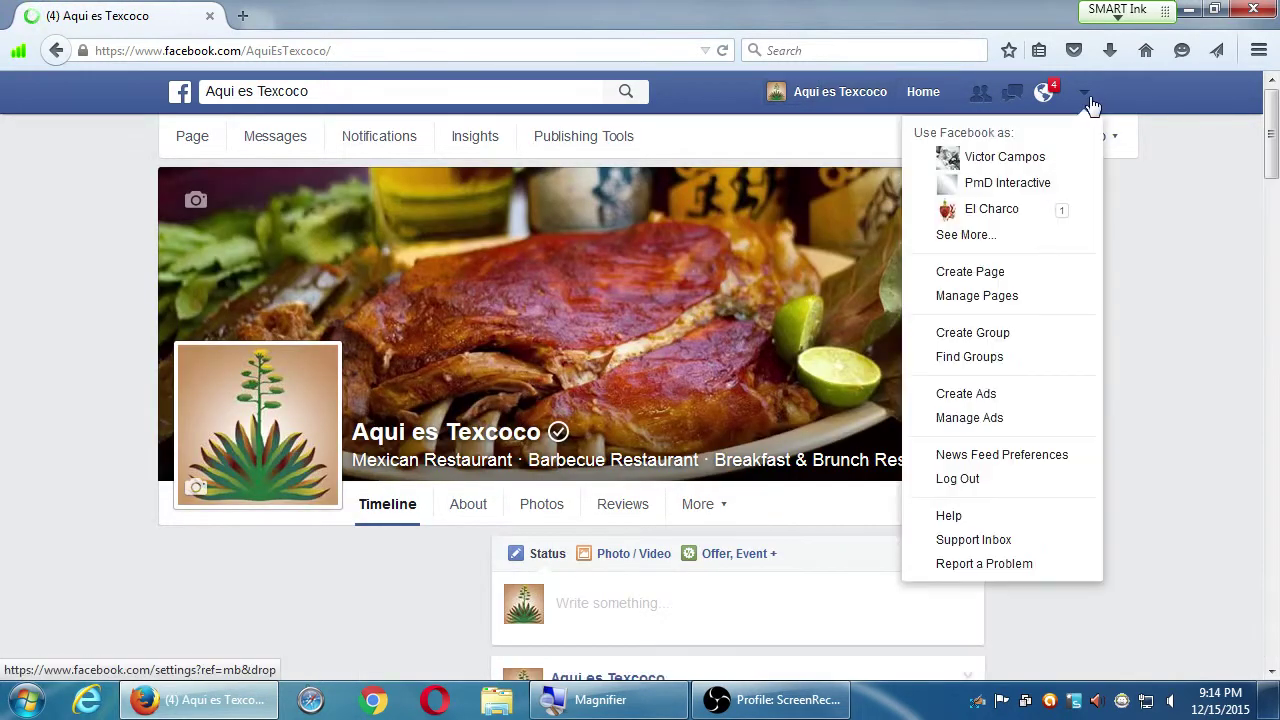
pyautogui.click(1005, 157)
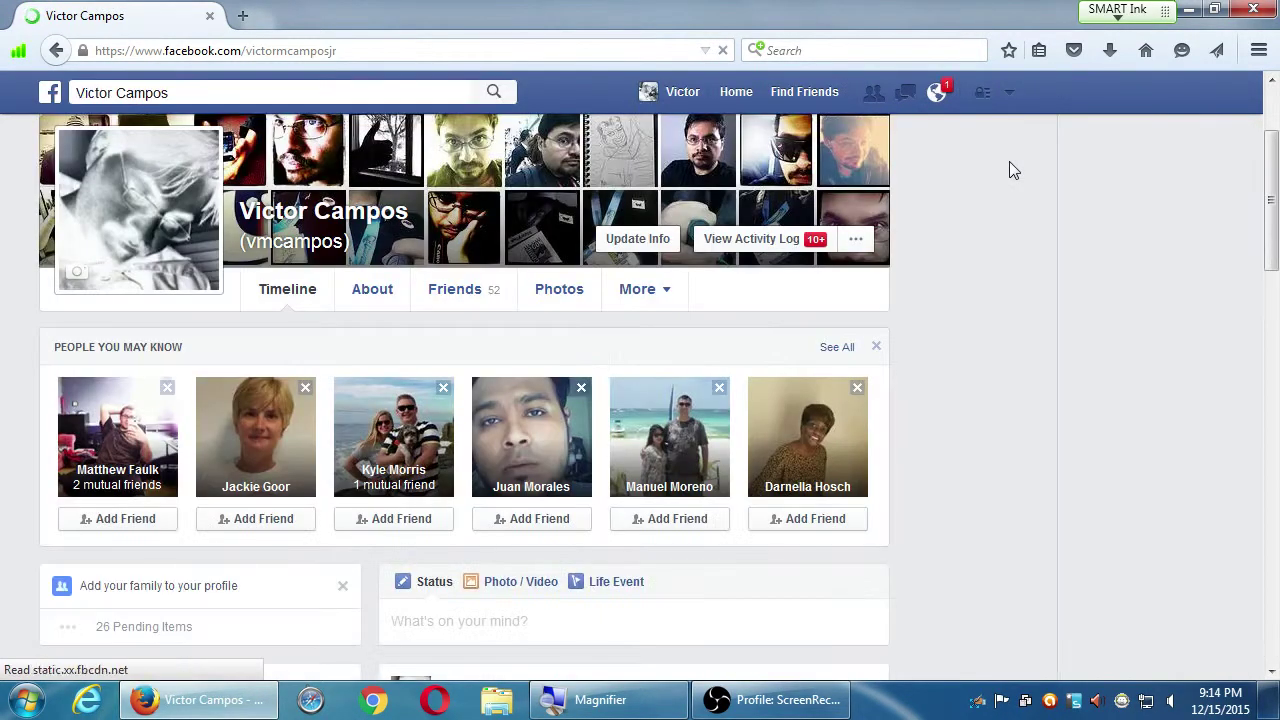
pyautogui.click(1009, 93)
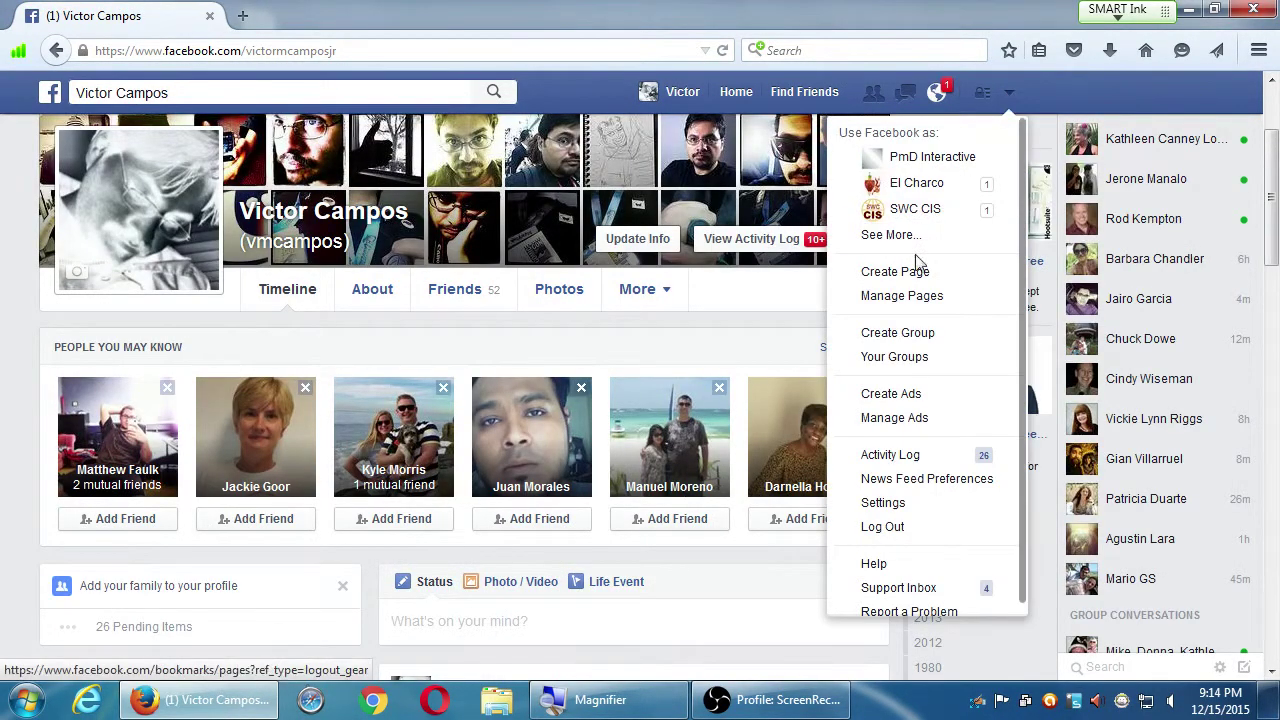
pyautogui.click(914, 264)
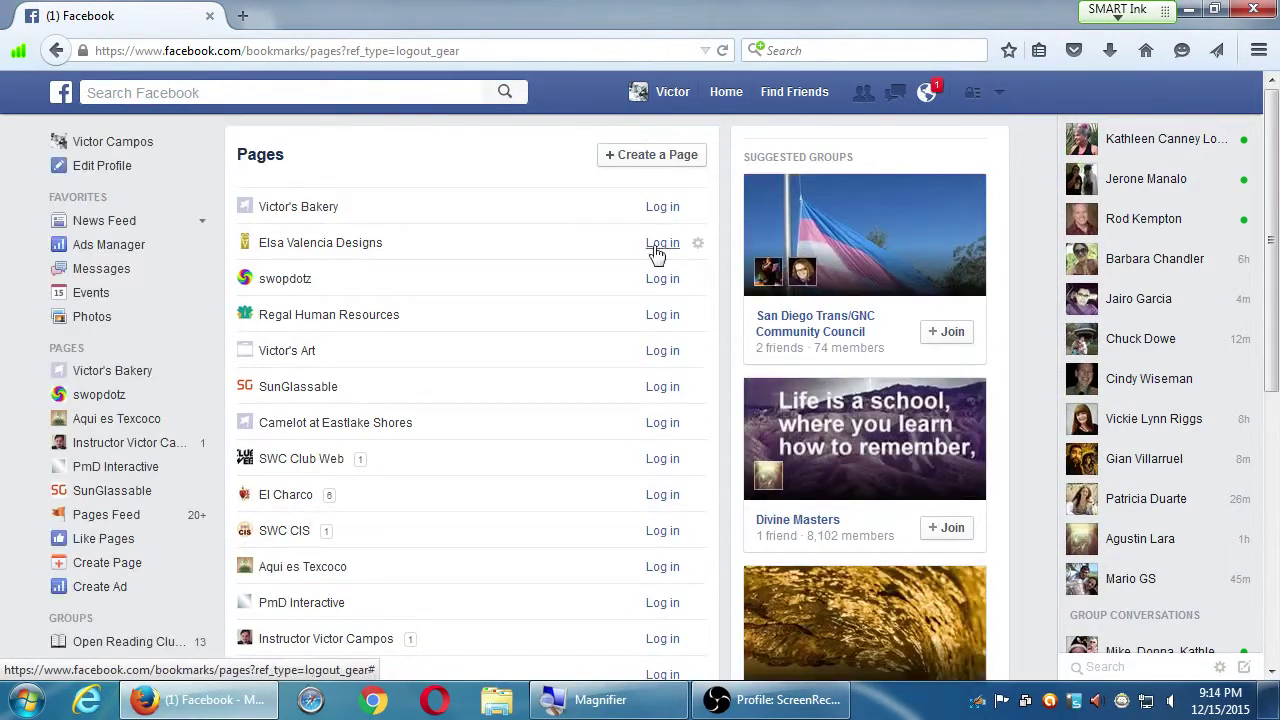
pyautogui.scroll(-1, 306, 537)
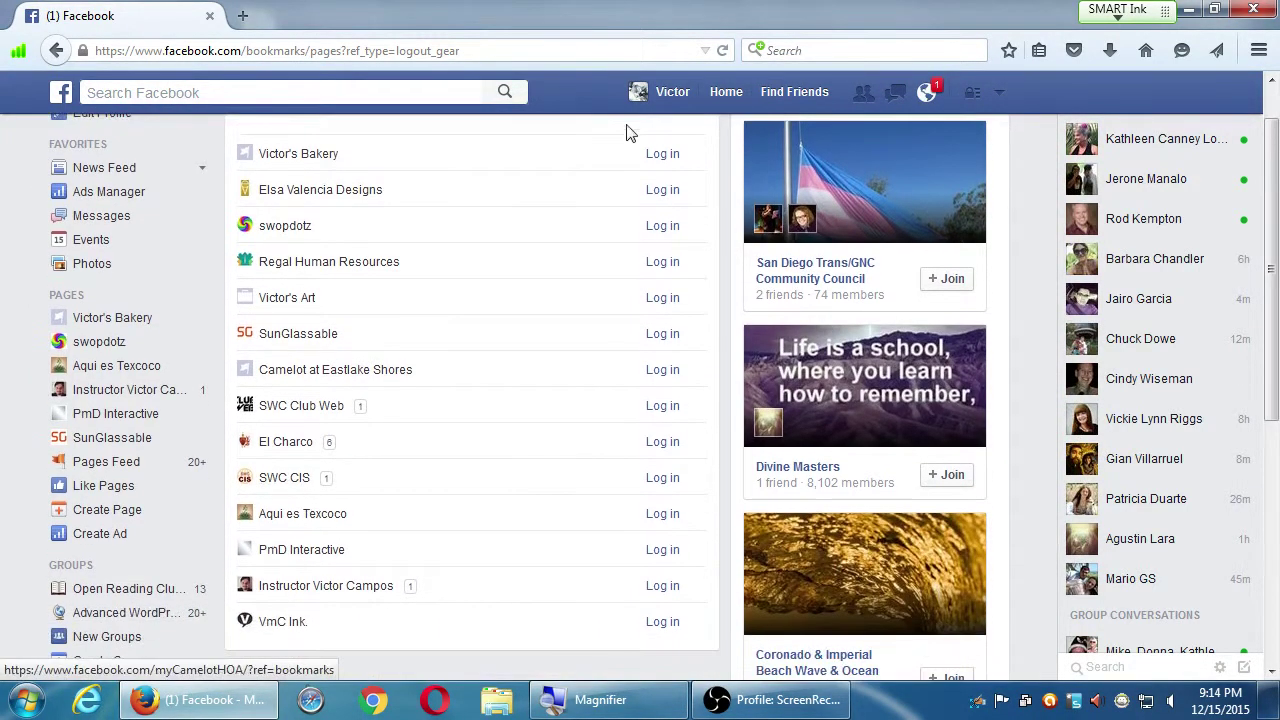
pyautogui.click(650, 156)
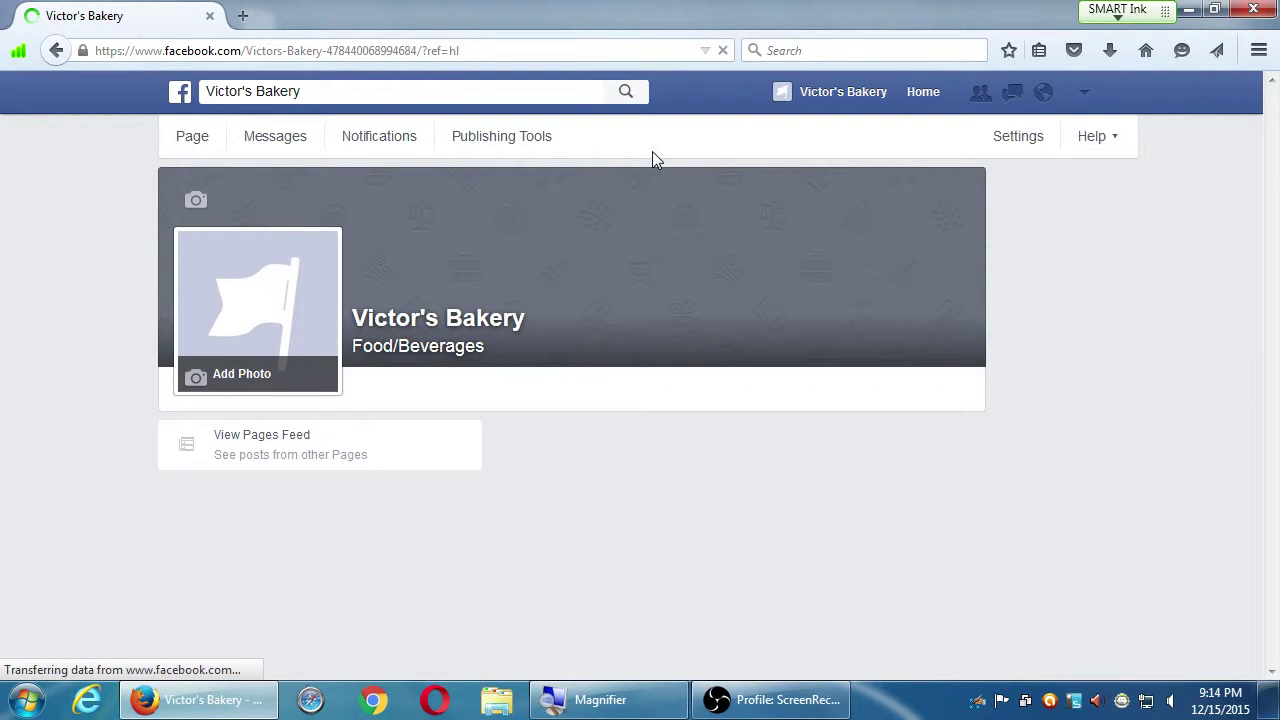
# In Victor's Bakery Settings, enable Allow News Feed audience selection and save it
pyautogui.click(998, 142)
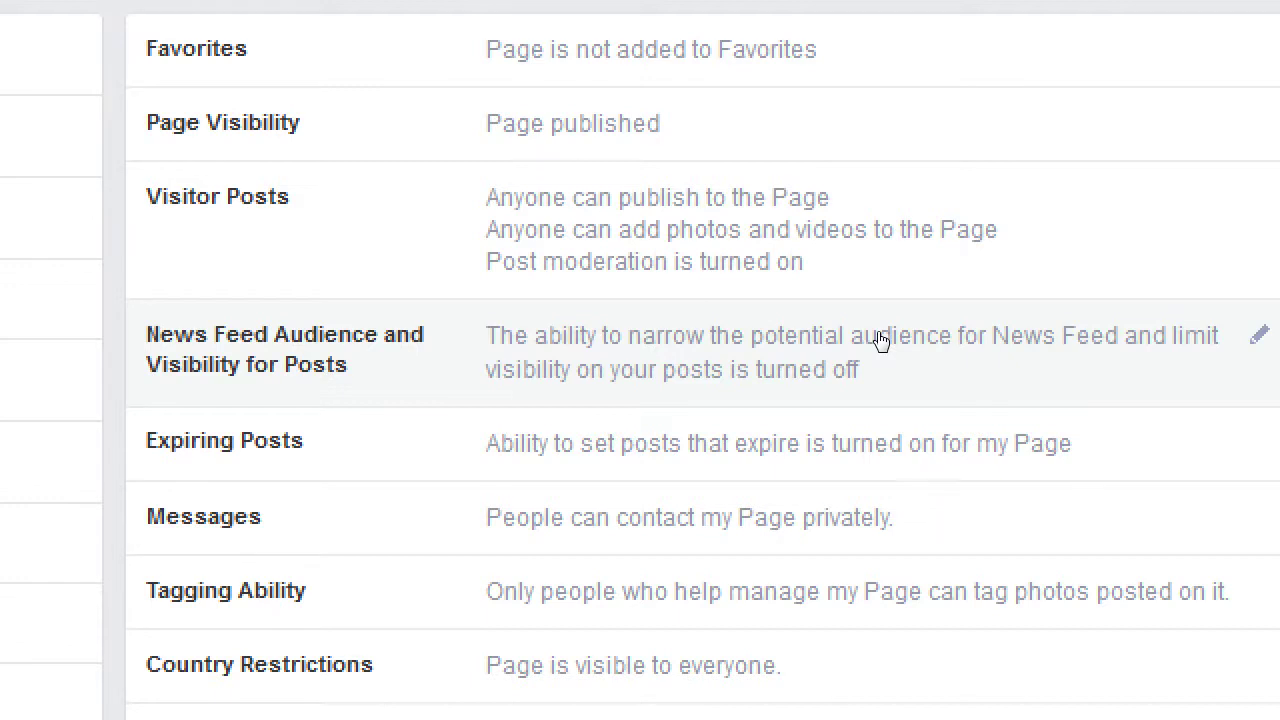
pyautogui.click(1125, 358)
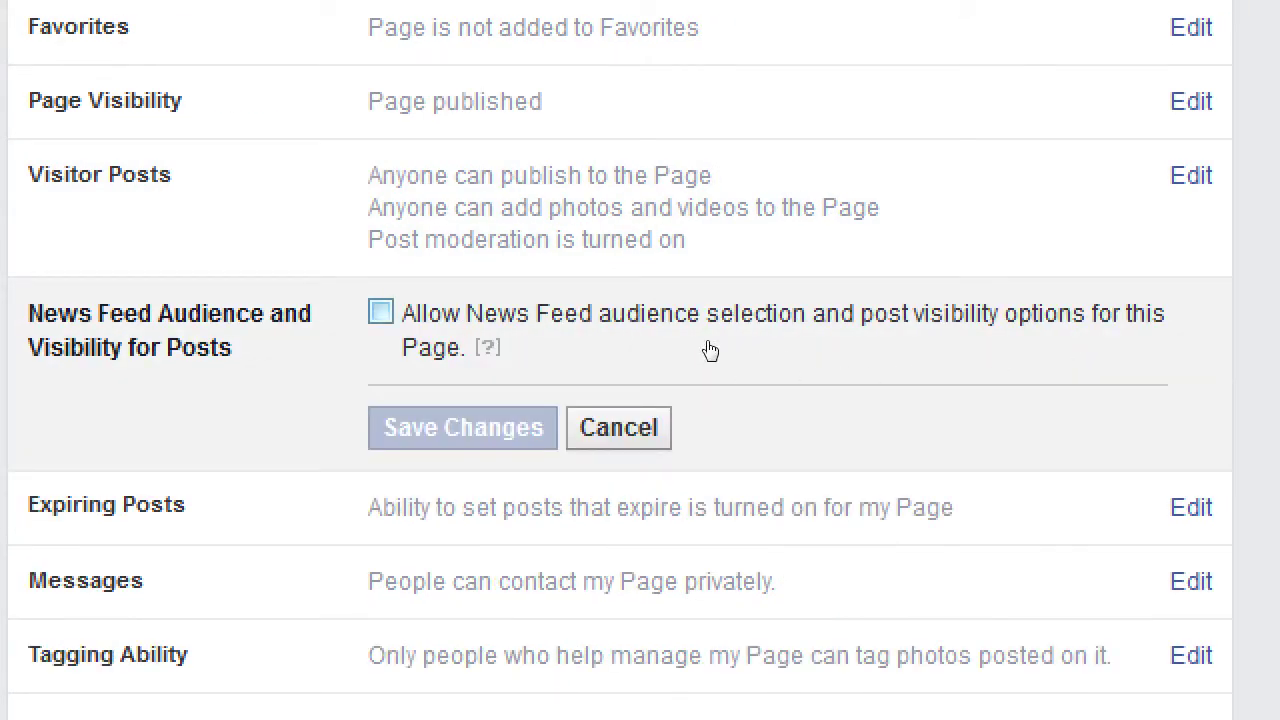
pyautogui.click(674, 340)
pyautogui.press('Return')
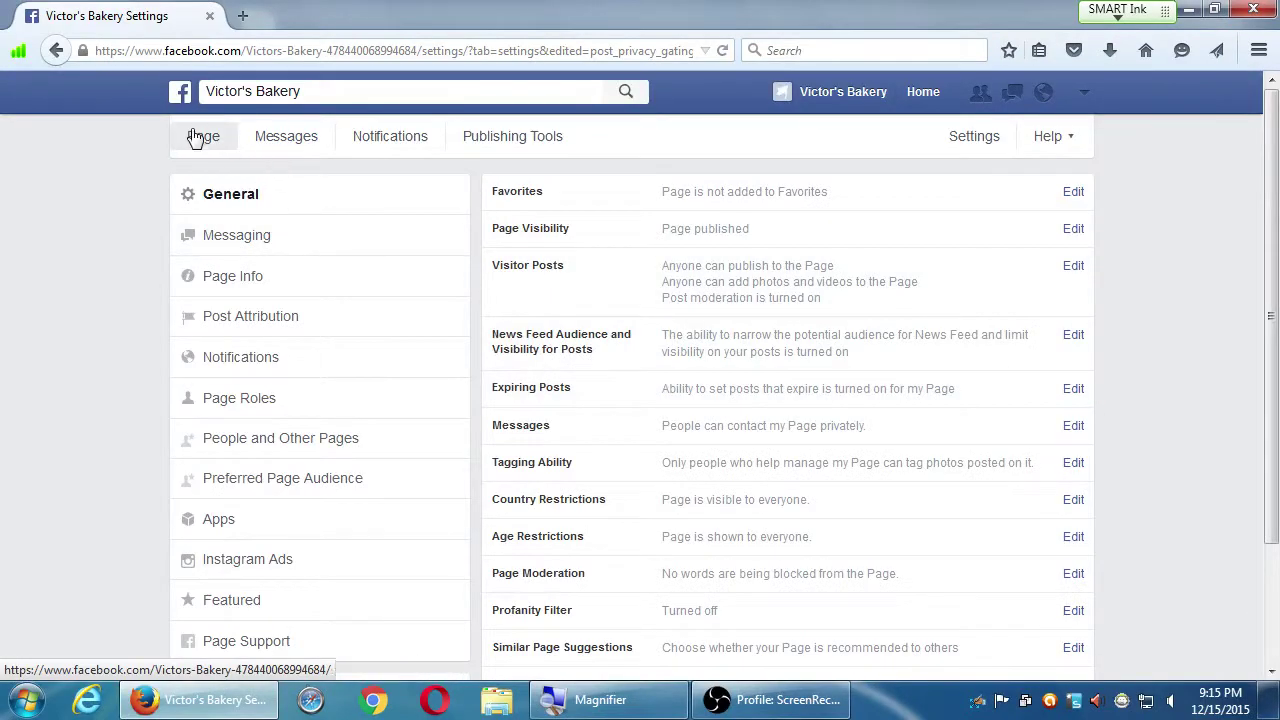
# Preview and close News Feed Targeting in the Victor's Bakery post composer
pyautogui.click(194, 135)
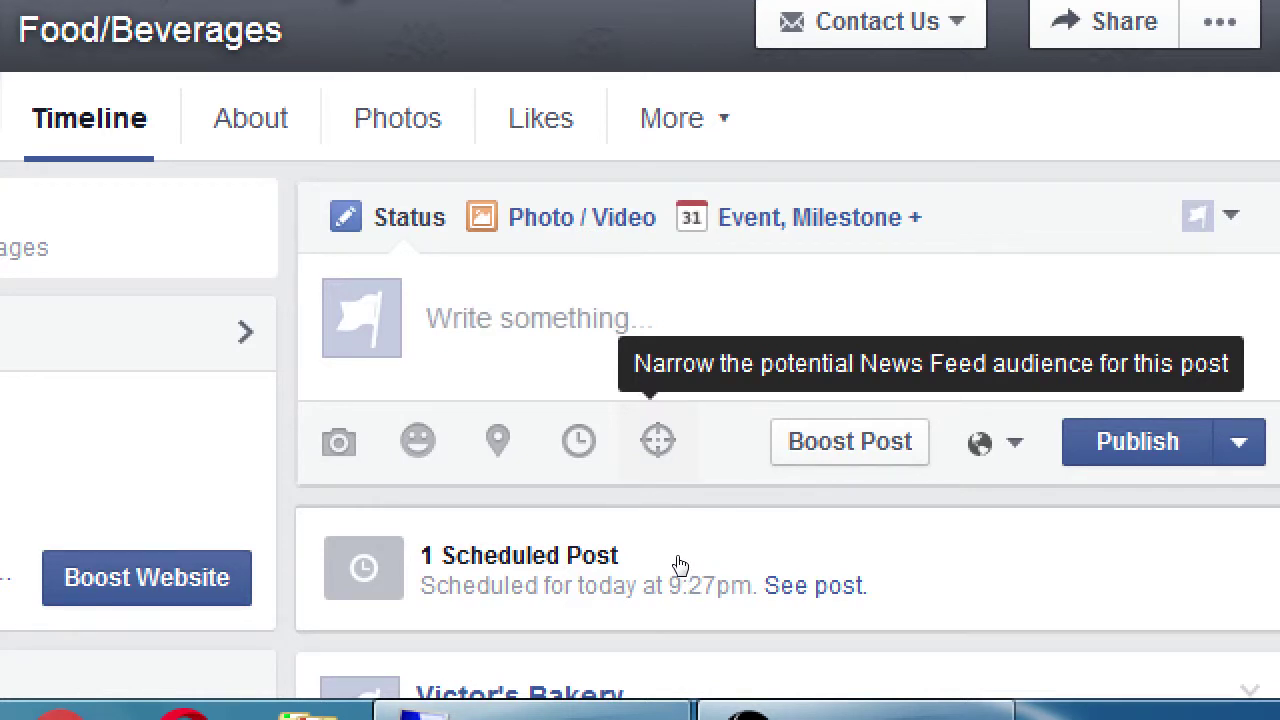
pyautogui.click(658, 441)
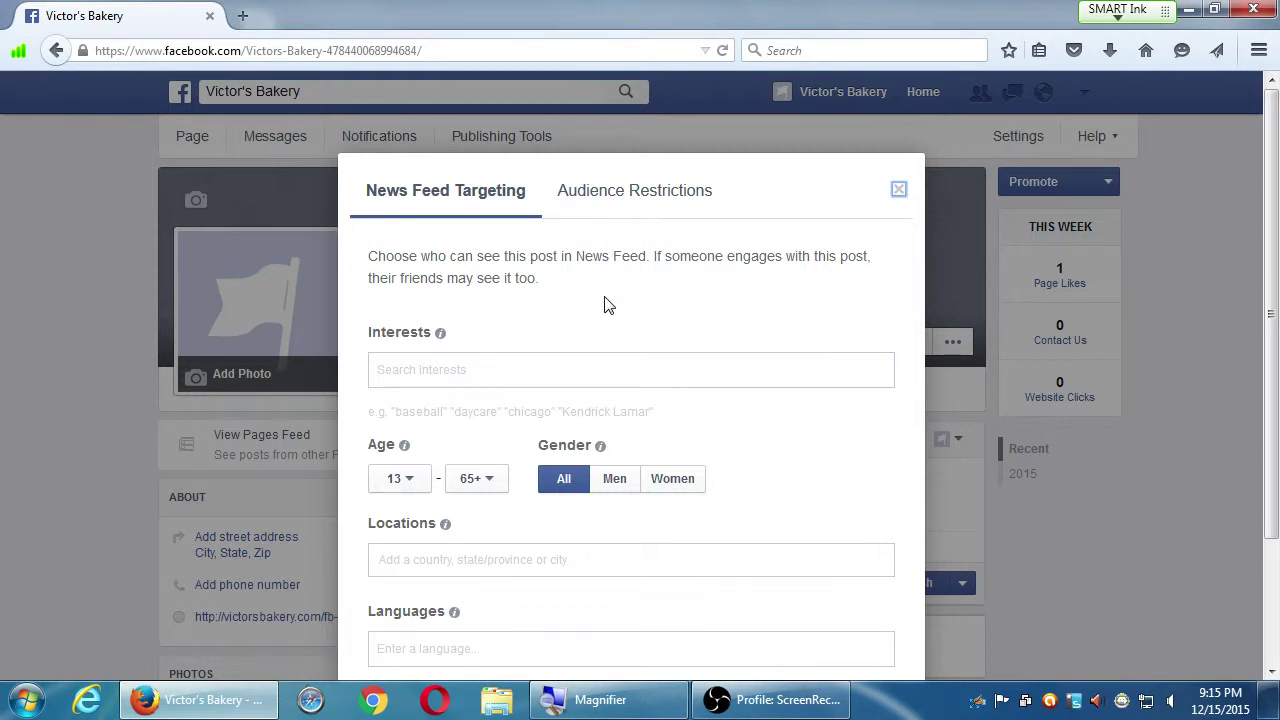
pyautogui.click(899, 190)
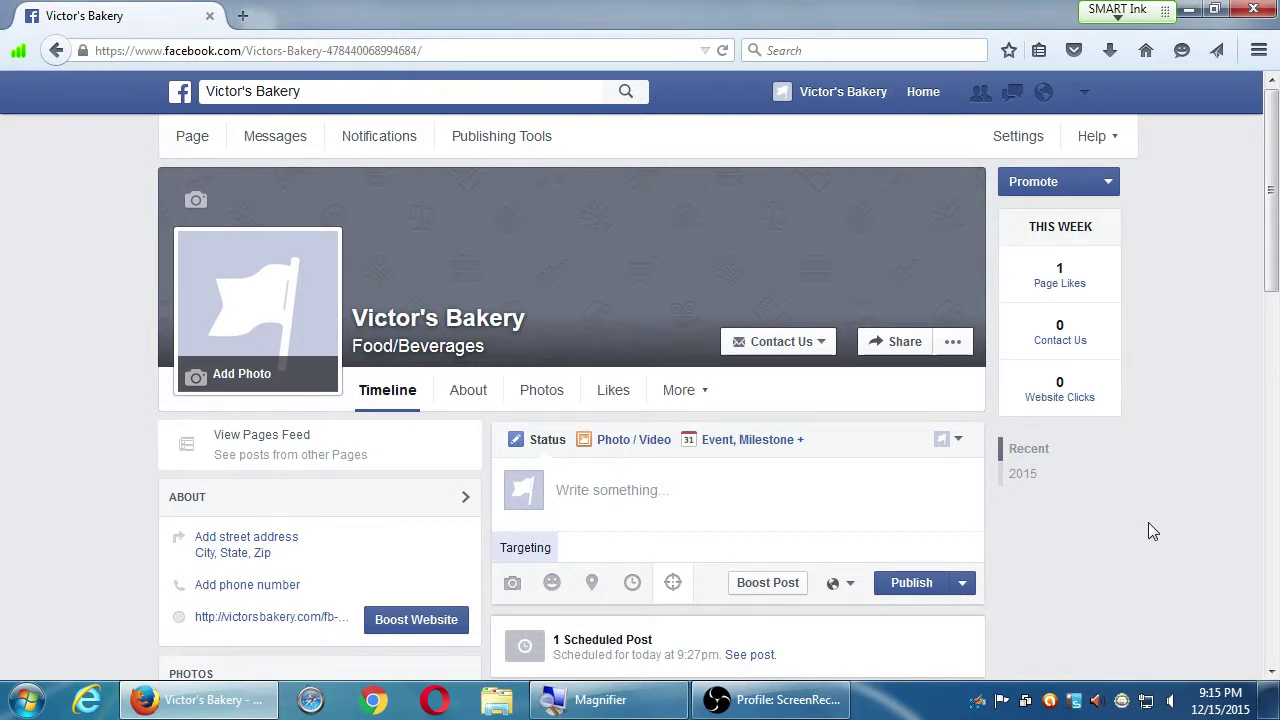
pyautogui.click(1018, 137)
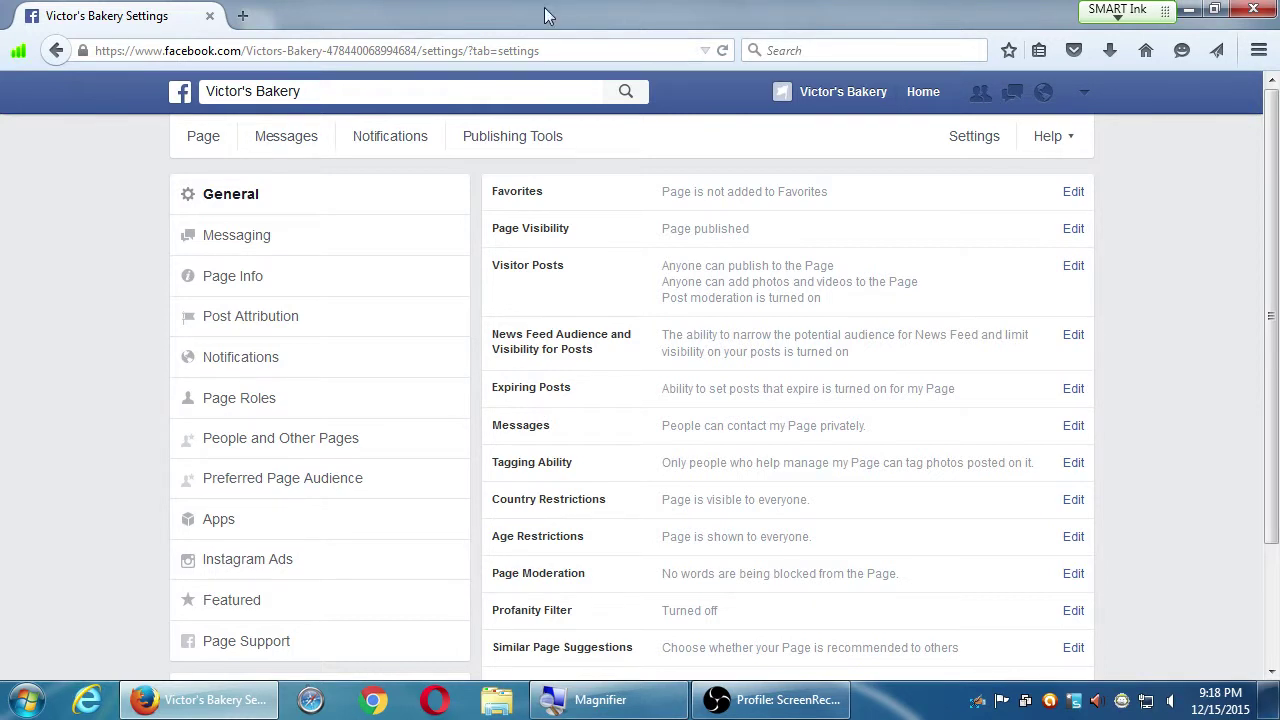
# In a new tab, Google 'rate my professor' followed by the instructor's name
pyautogui.doubleClick(465, 9)
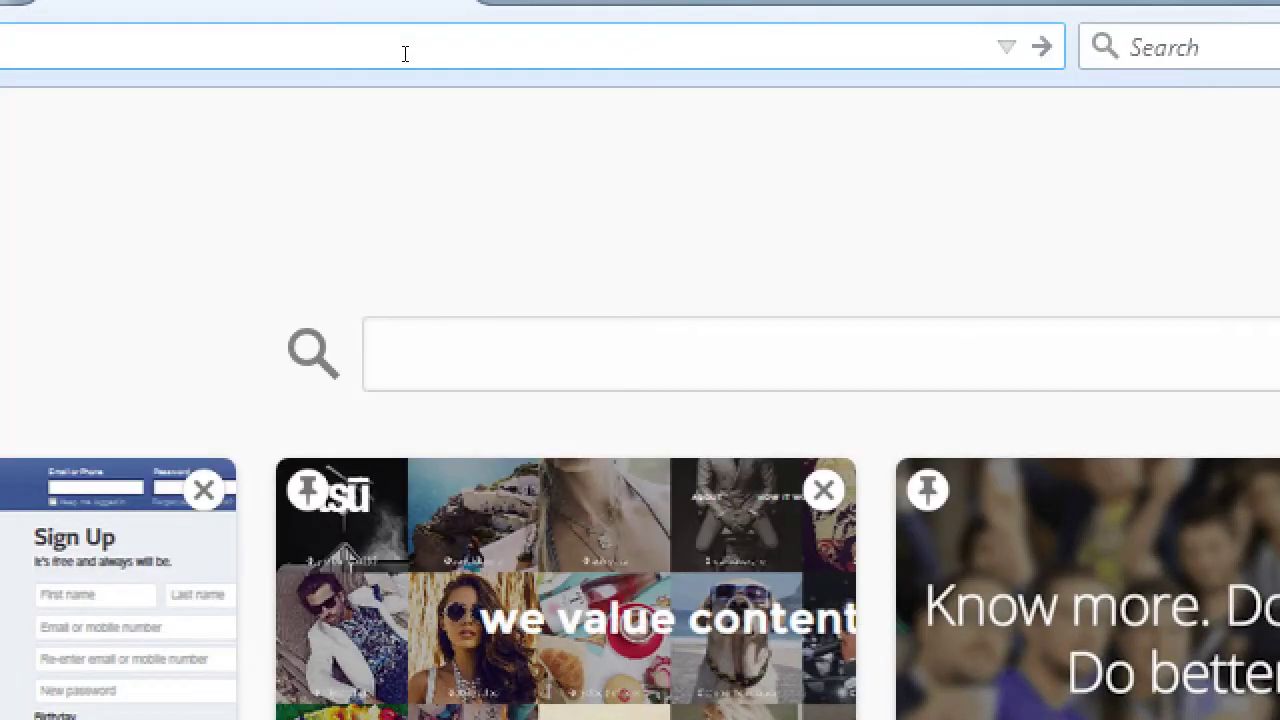
pyautogui.press('Return')
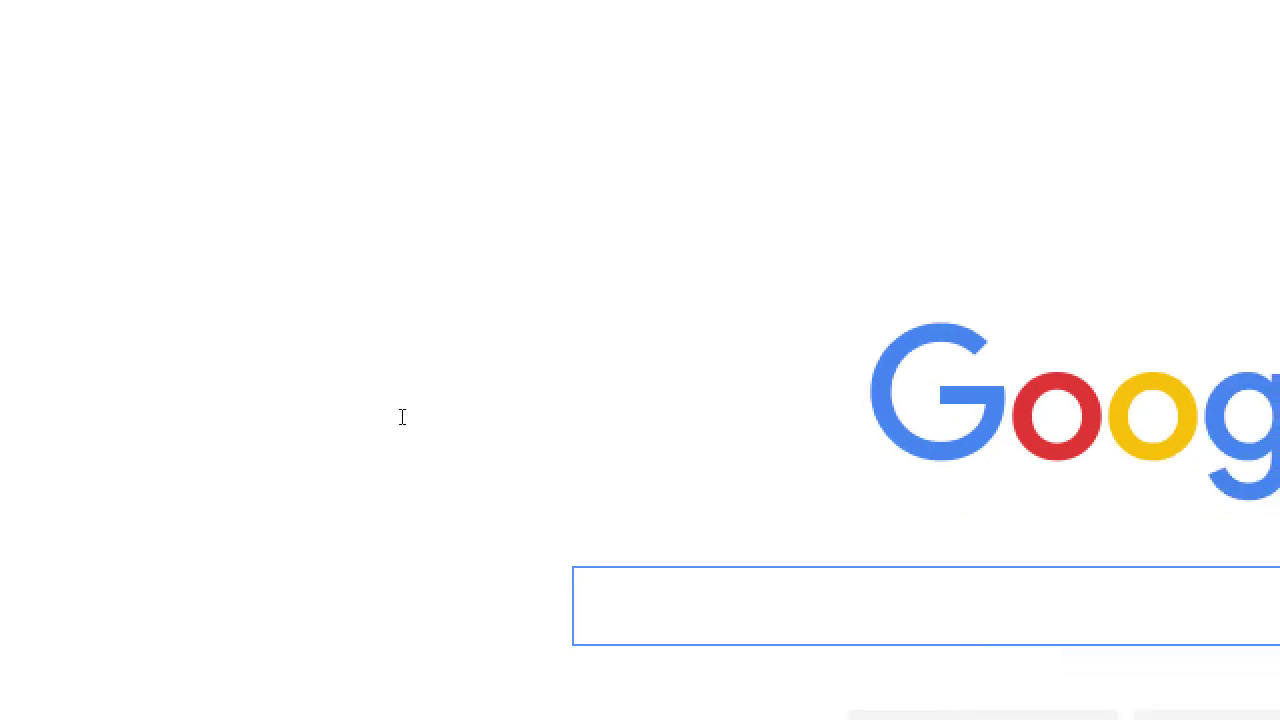
pyautogui.write('r')
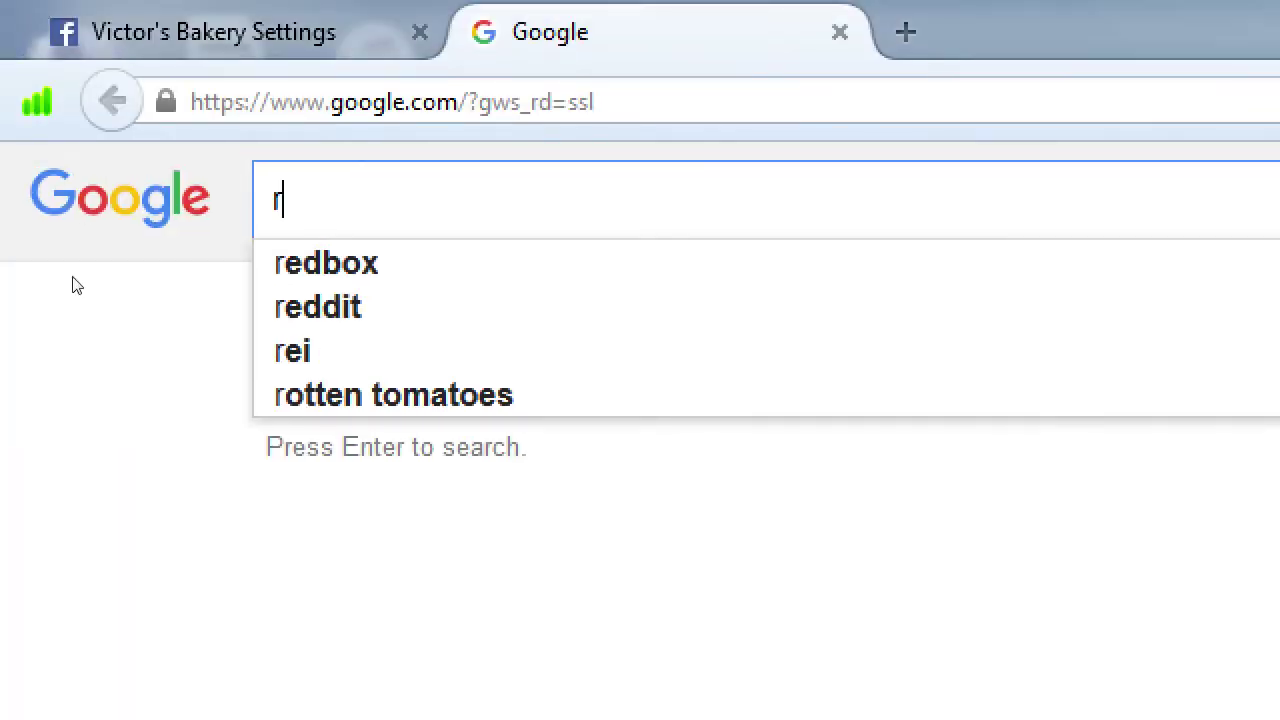
pyautogui.write('ate')
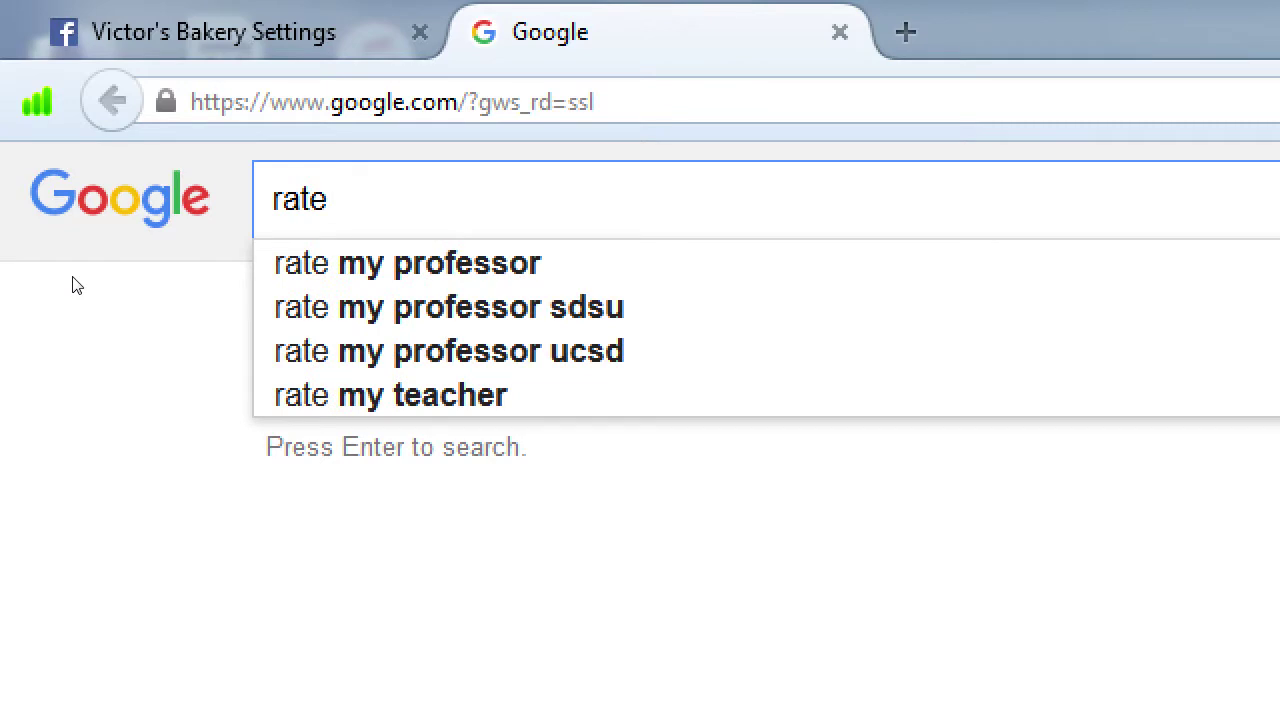
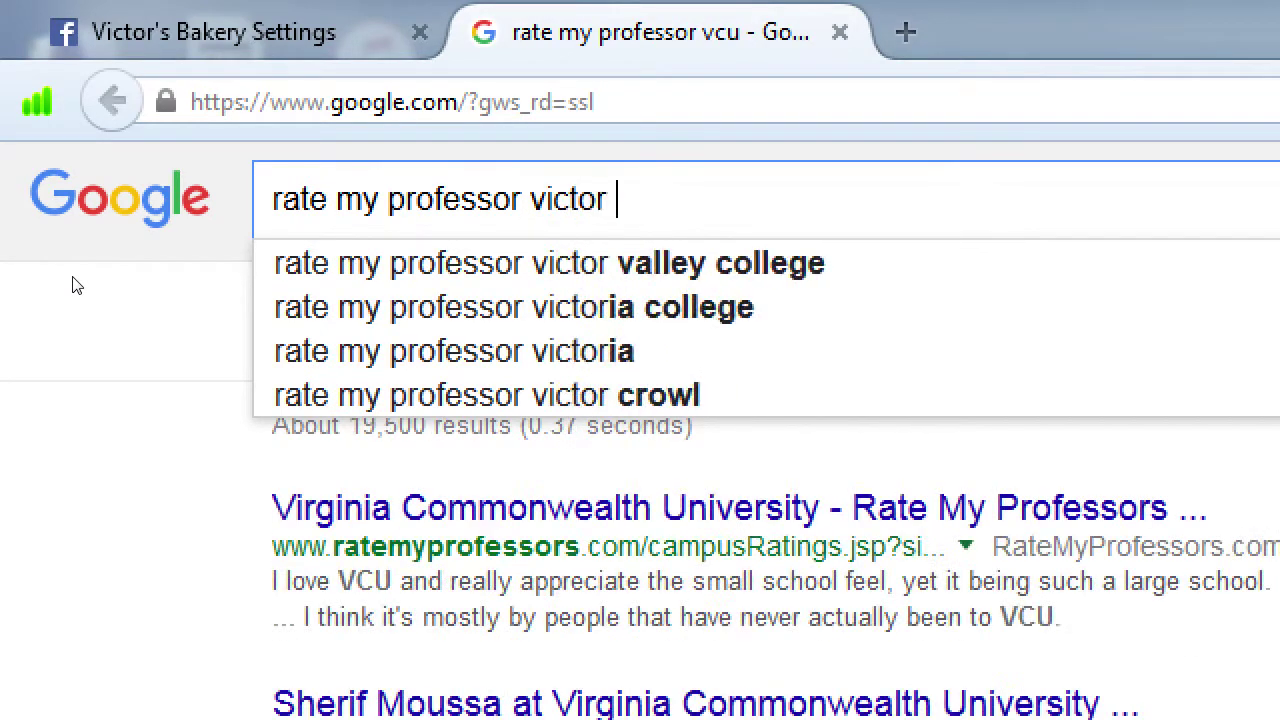
pyautogui.press('Return')
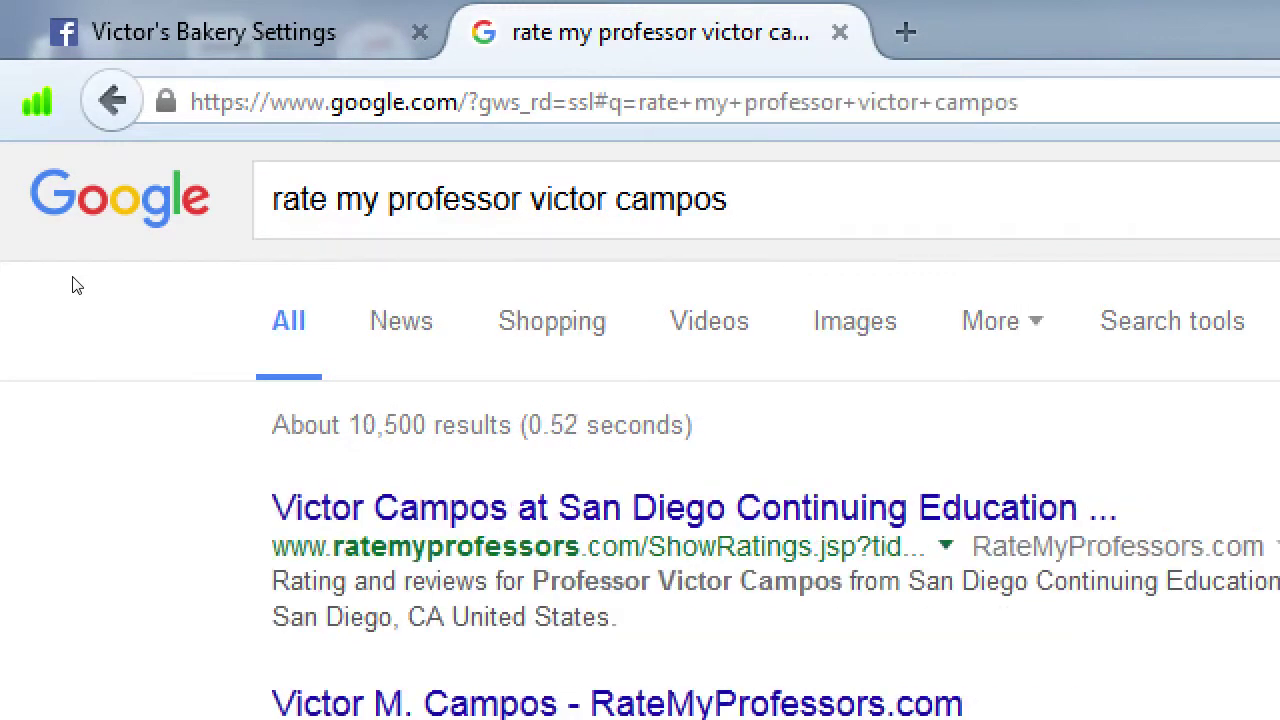